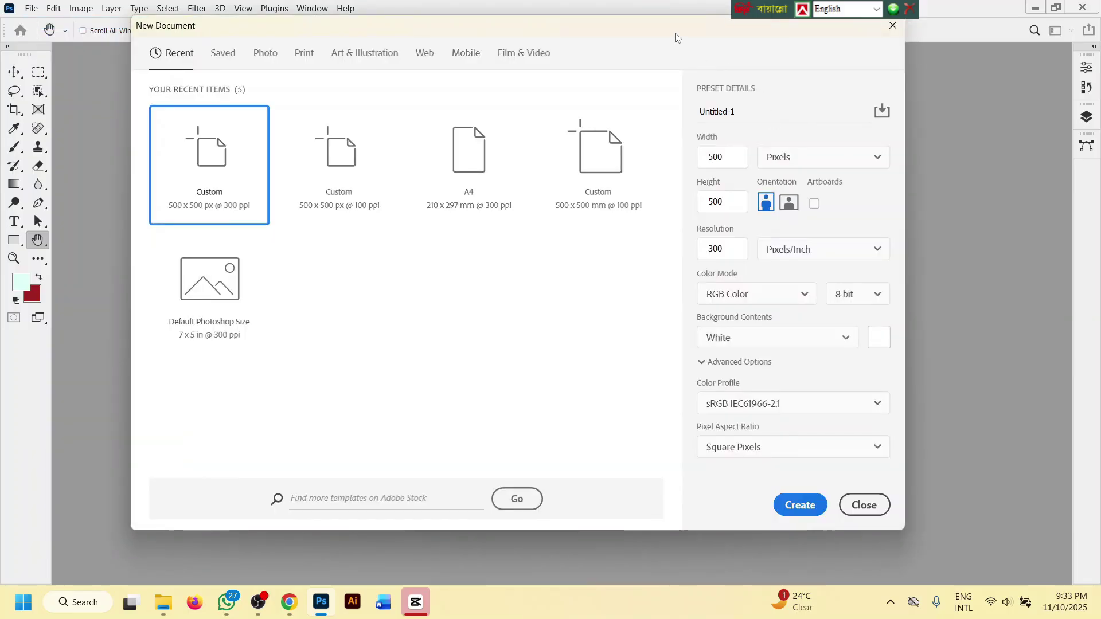
# - Set the new document's width and height to 1000 pixels each, keeping the resolution at 300 pixels/inch
pyautogui.moveTo(675, 34); pyautogui.dragTo(659, 46)
pyautogui.doubleClick(709, 172)
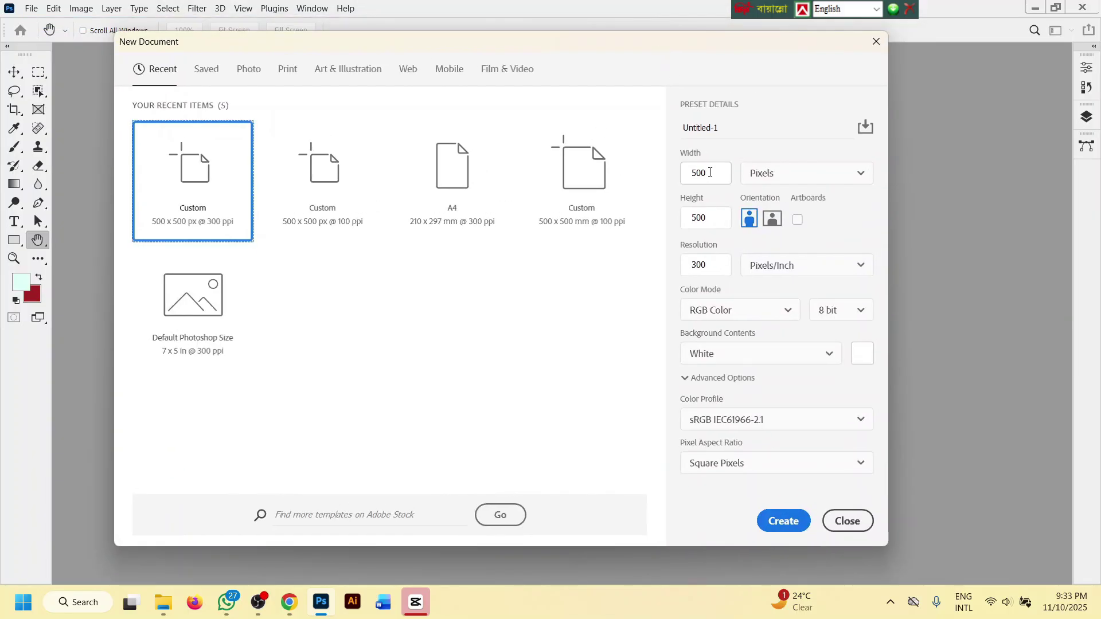
pyautogui.write('100')
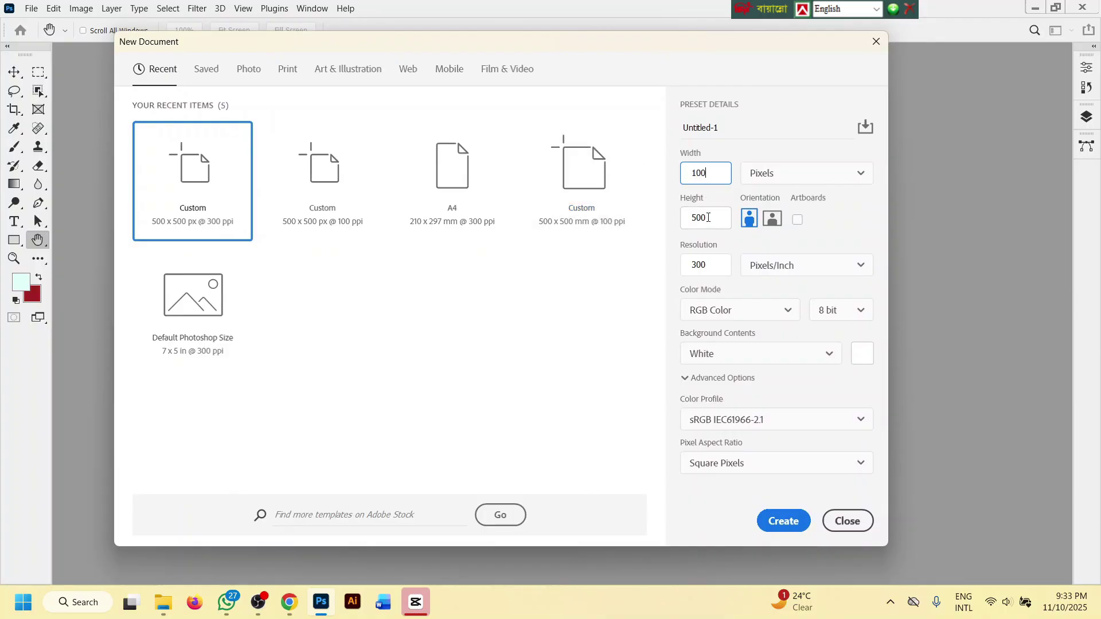
pyautogui.click(704, 221)
pyautogui.click(708, 171)
pyautogui.write('0')
pyautogui.press('Tab')
pyautogui.write('100')
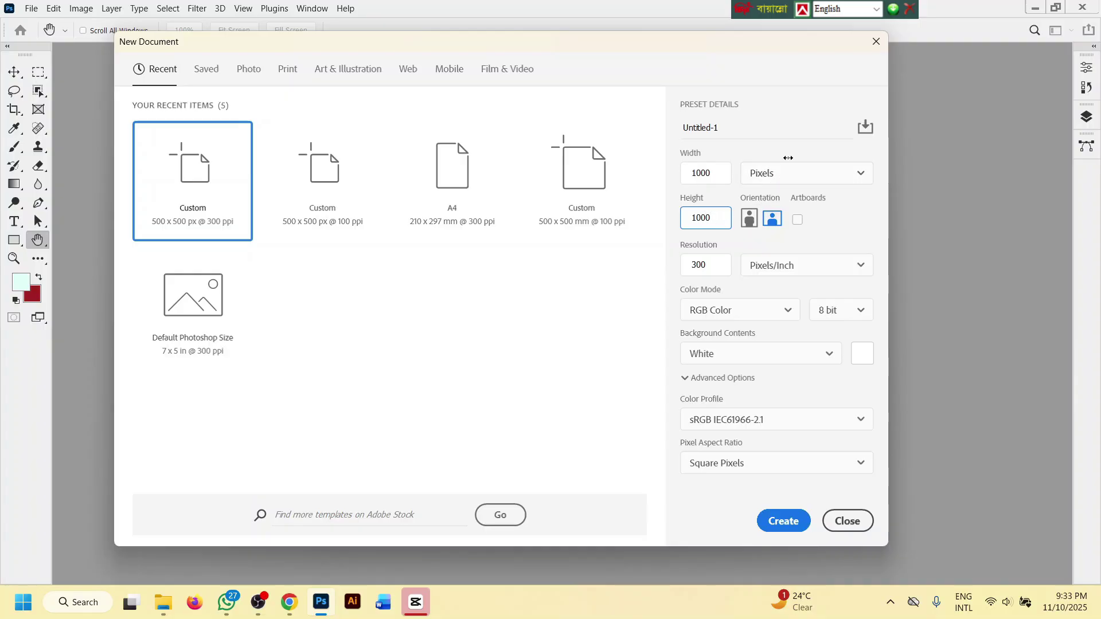
pyautogui.click(706, 265)
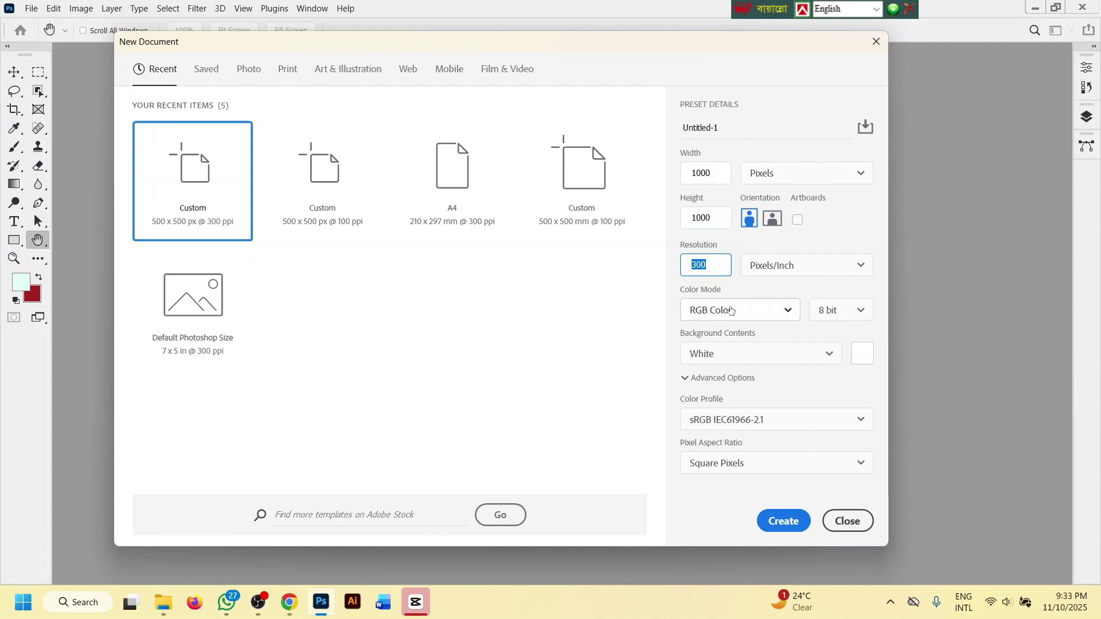
# - Check the canvas requirement in the Job-04 PDF in Chrome, and create the 1000 x 1000 px RGB document in Photoshop
pyautogui.click(289, 602)
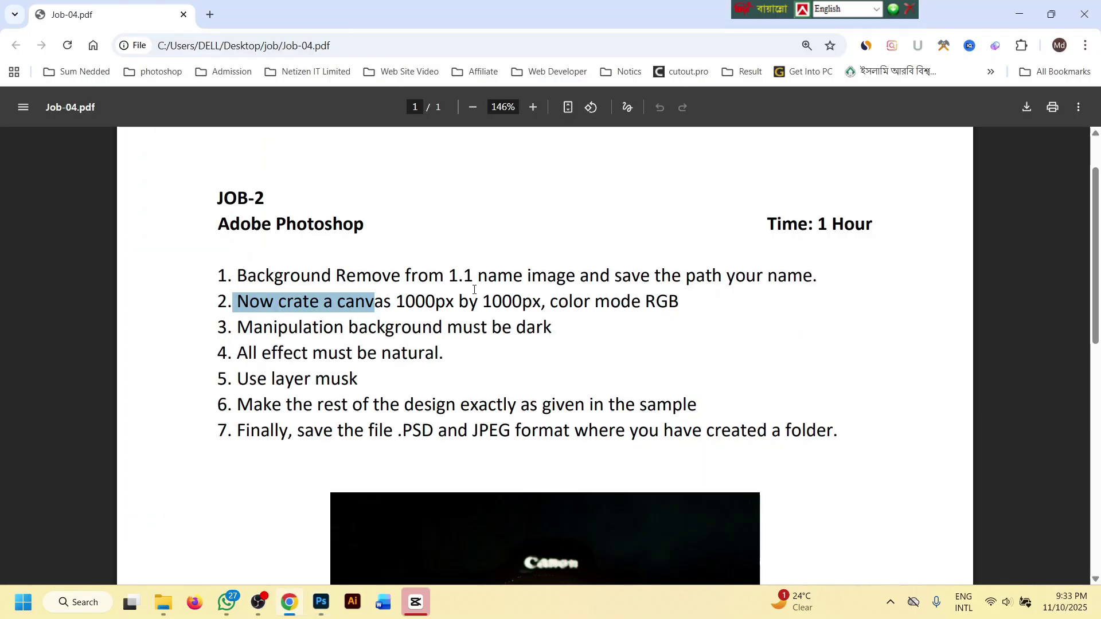
pyautogui.click(352, 279)
pyautogui.moveTo(260, 301); pyautogui.dragTo(665, 300)
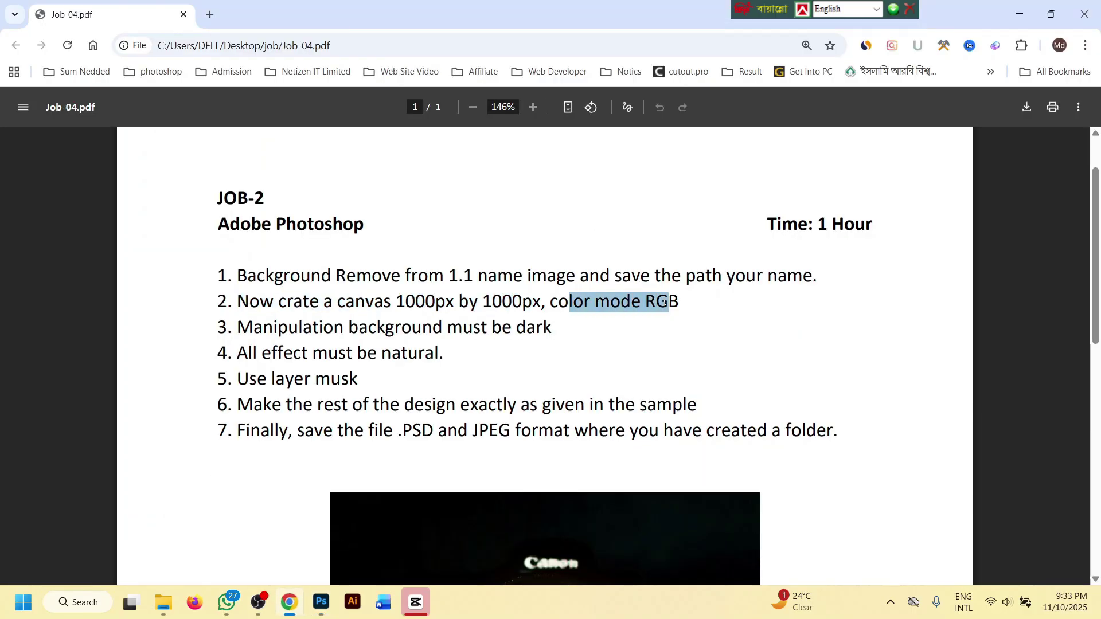
pyautogui.click(323, 602)
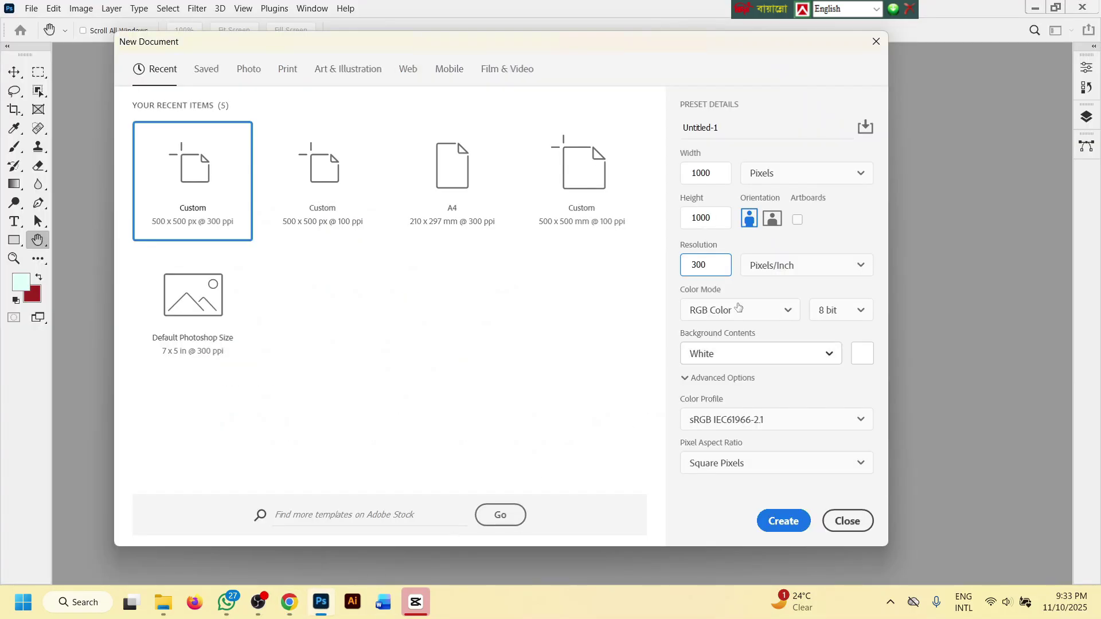
pyautogui.click(786, 521)
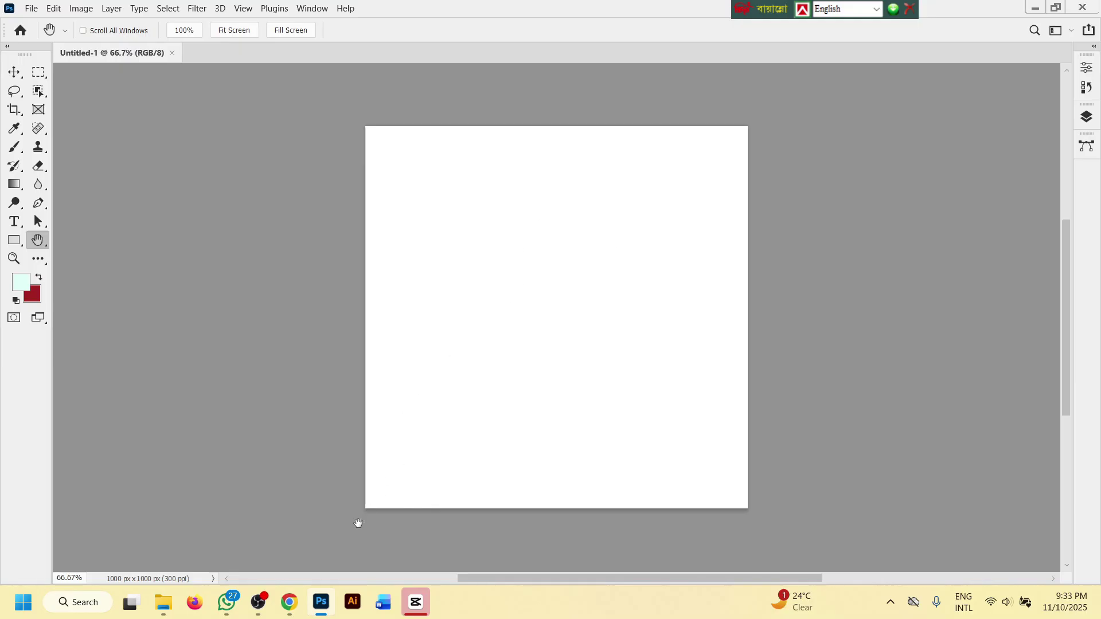
# - Switch to the Job-04 PDF in Chrome and examine the background requirement and the sample image
pyautogui.click(290, 602)
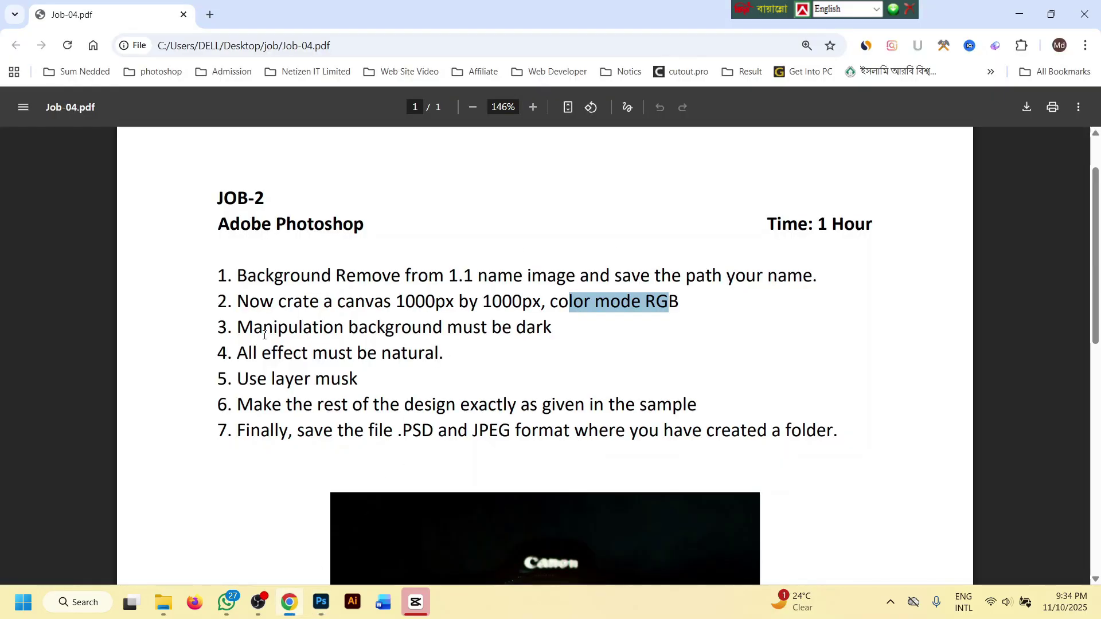
pyautogui.moveTo(253, 328)
pyautogui.mouseDown()
pyautogui.moveTo(553, 328)
pyautogui.moveTo(396, 302)
pyautogui.moveTo(334, 328)
pyautogui.moveTo(274, 329)
pyautogui.mouseUp()
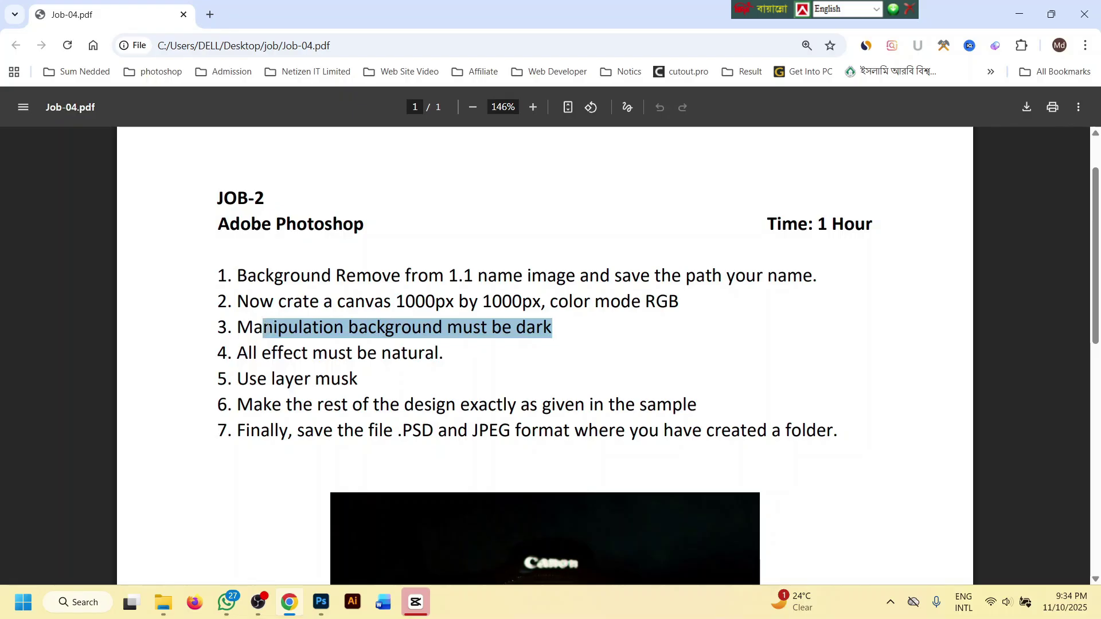
pyautogui.scroll(-1, 271, 329)
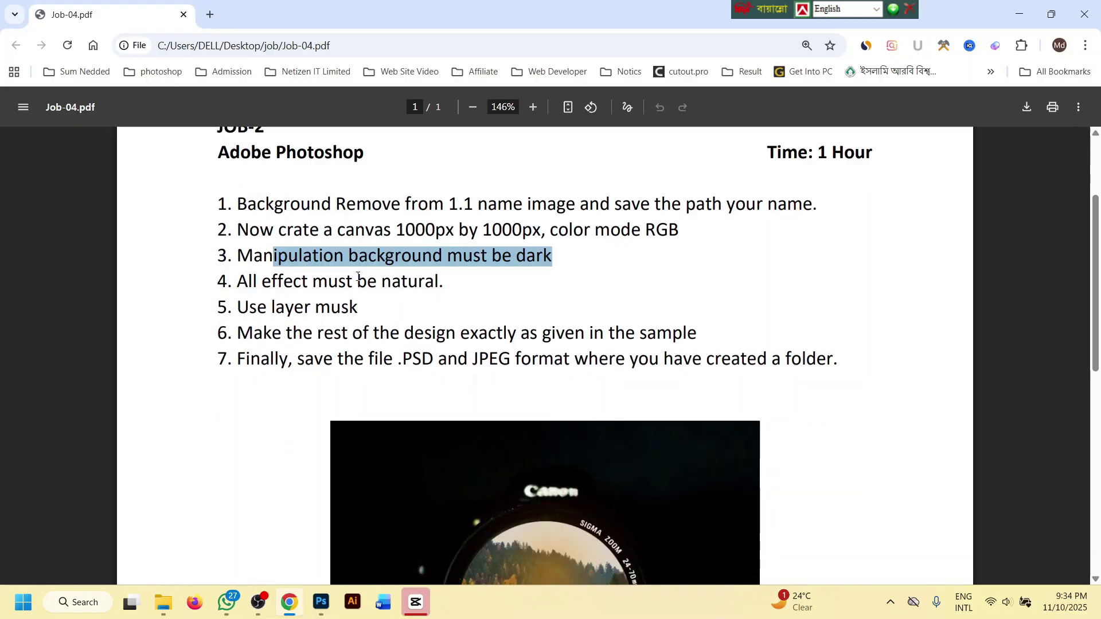
pyautogui.moveTo(360, 256); pyautogui.dragTo(512, 255)
pyautogui.scroll(-5, 628, 334)
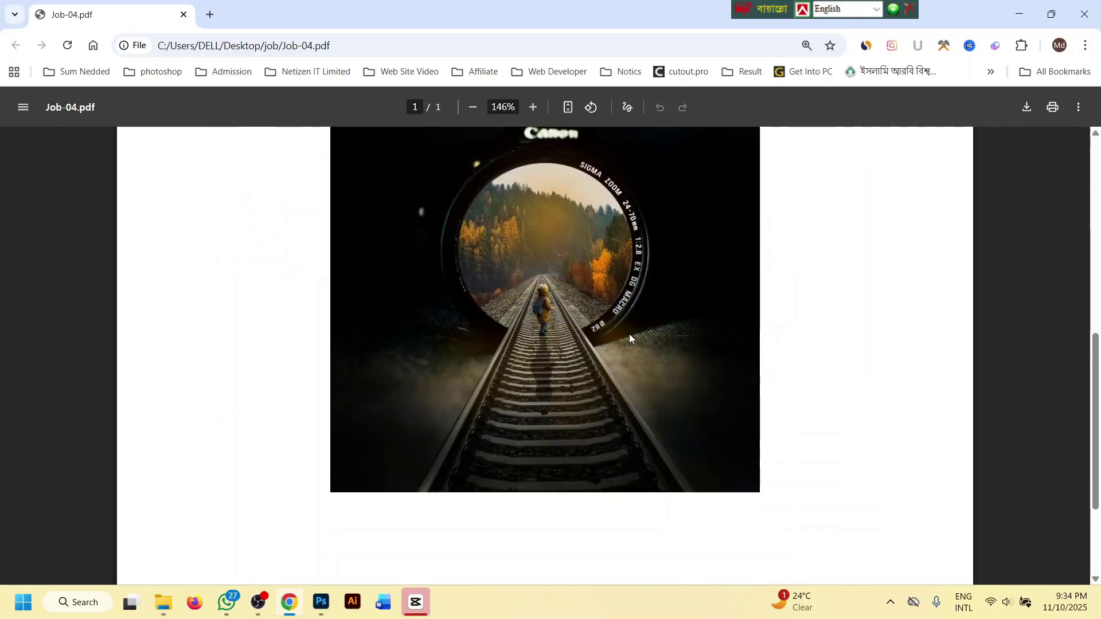
pyautogui.scroll(2, 665, 356)
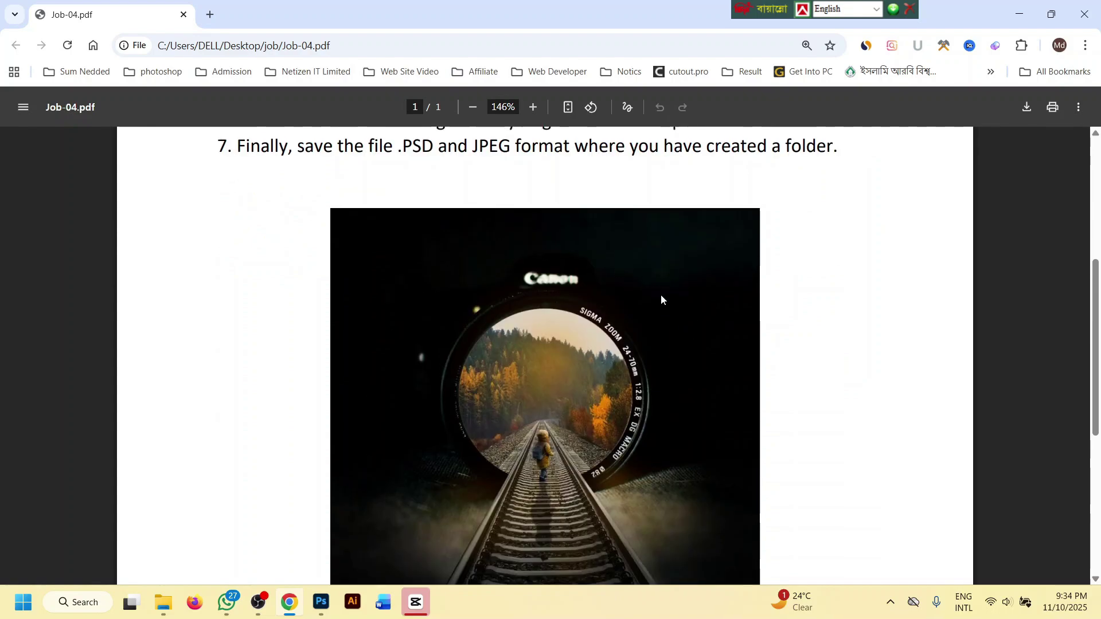
pyautogui.scroll(3, 659, 296)
# - Read the effect and layer mask instructions in the job brief, and reread the canvas and background requirements
pyautogui.click(413, 265)
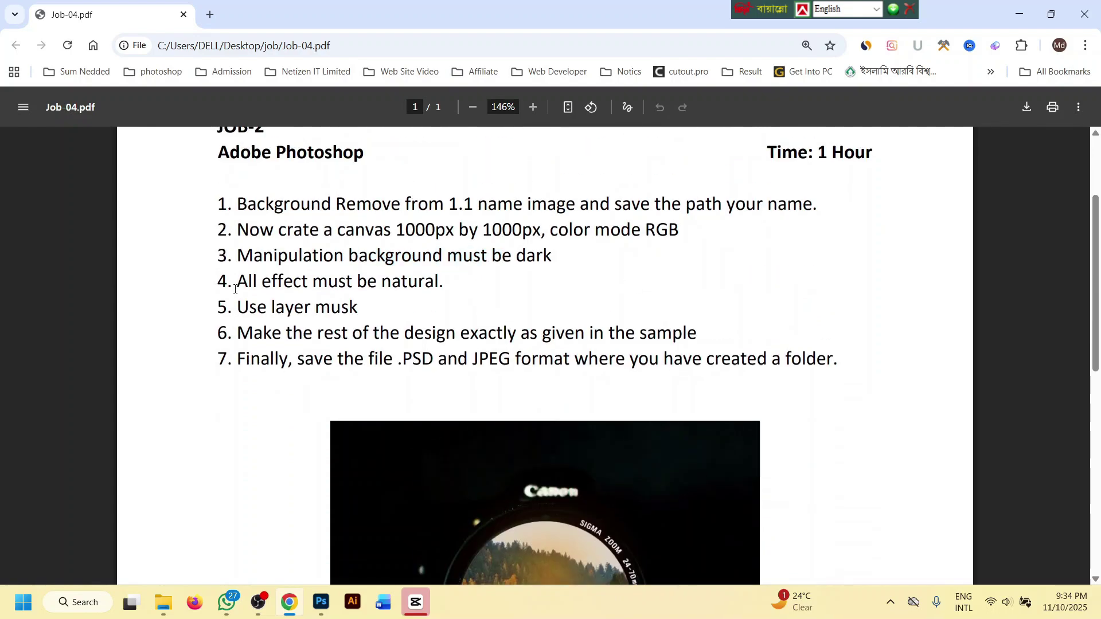
pyautogui.moveTo(217, 282); pyautogui.dragTo(232, 280)
pyautogui.click(438, 278)
pyautogui.moveTo(446, 280); pyautogui.dragTo(372, 275)
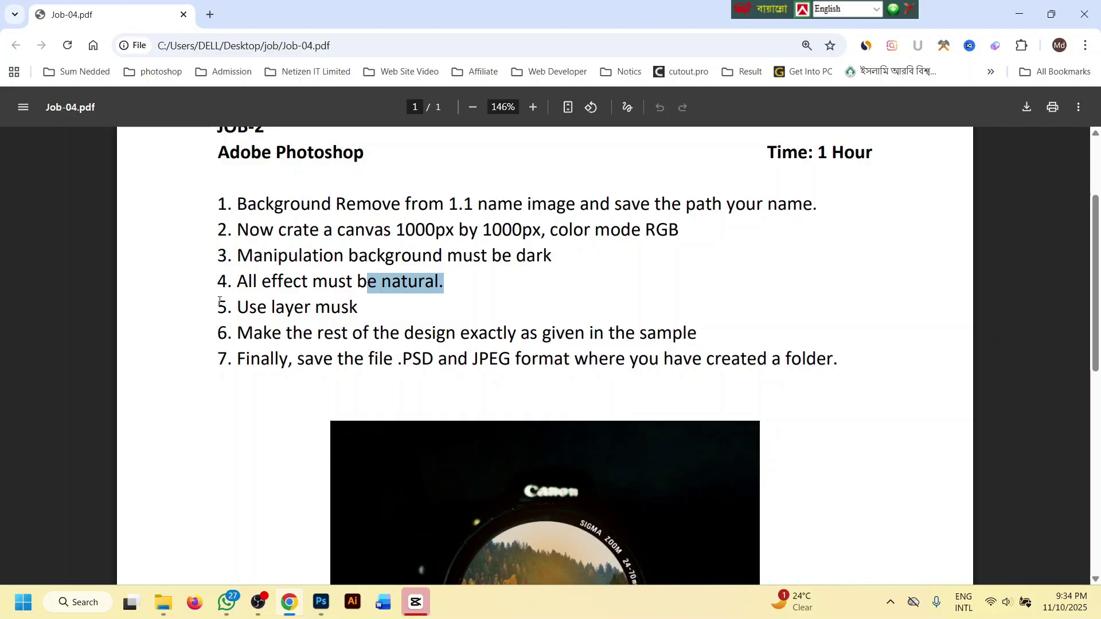
pyautogui.moveTo(229, 306); pyautogui.dragTo(382, 315)
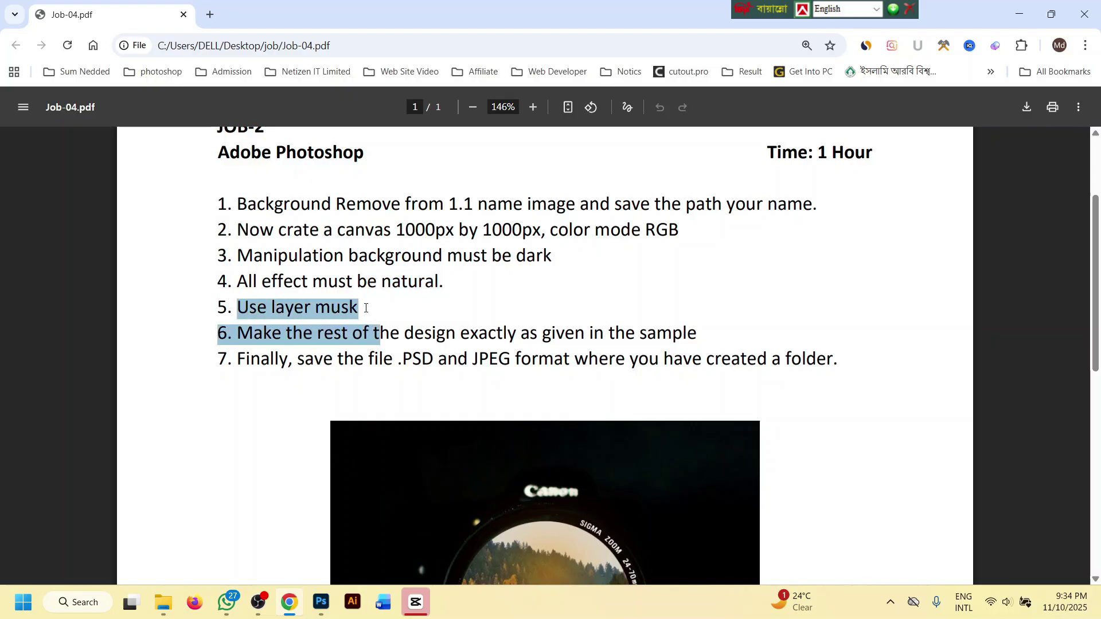
pyautogui.click(368, 307)
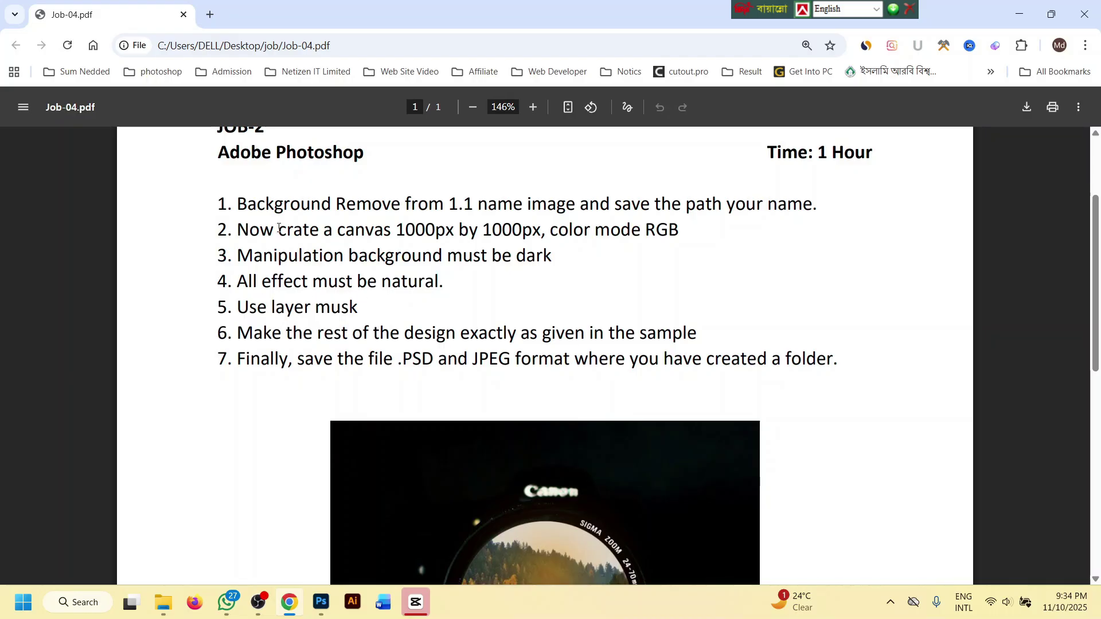
pyautogui.moveTo(217, 231); pyautogui.dragTo(651, 240)
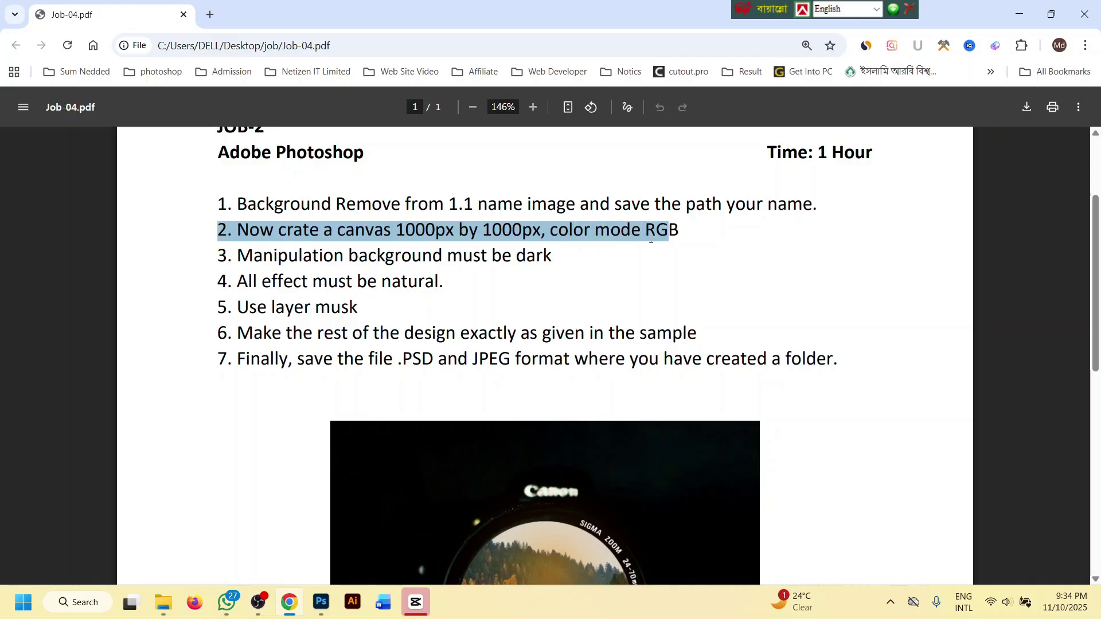
pyautogui.click(241, 254)
pyautogui.moveTo(219, 251); pyautogui.dragTo(592, 263)
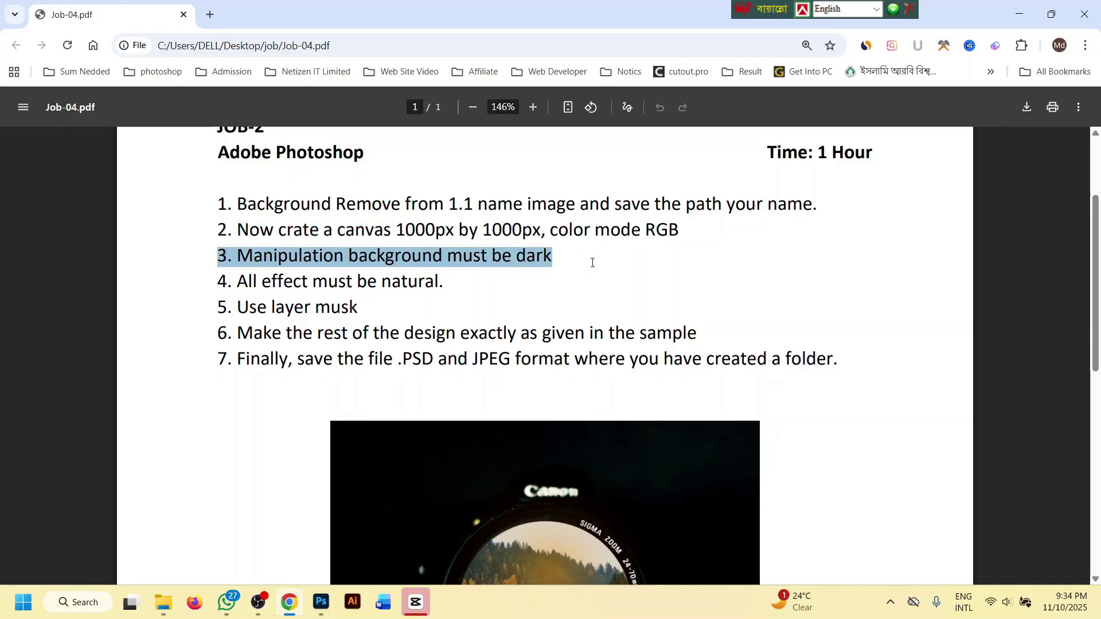
# - Switch to Photoshop and open the camera image from the job folder on the Desktop
pyautogui.click(321, 602)
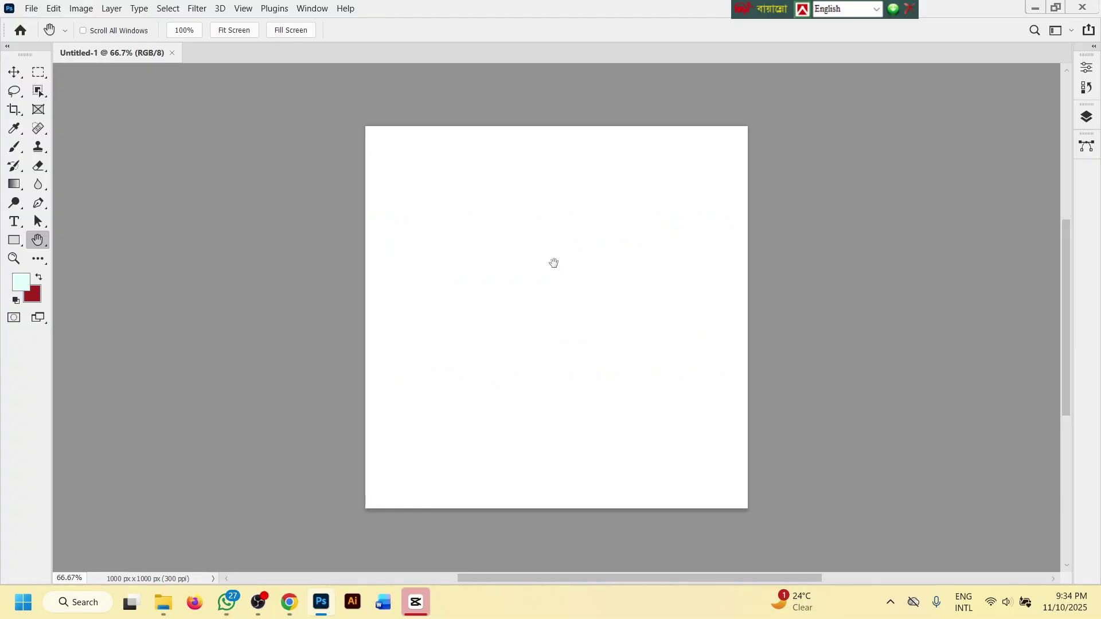
pyautogui.click(38, 10)
pyautogui.click(57, 35)
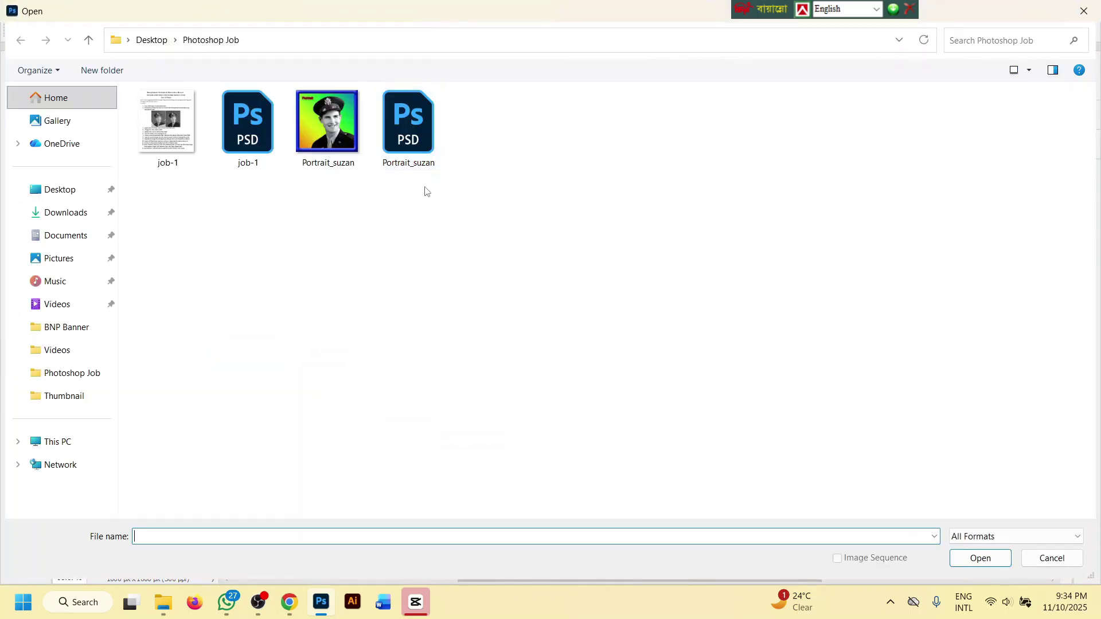
pyautogui.click(57, 189)
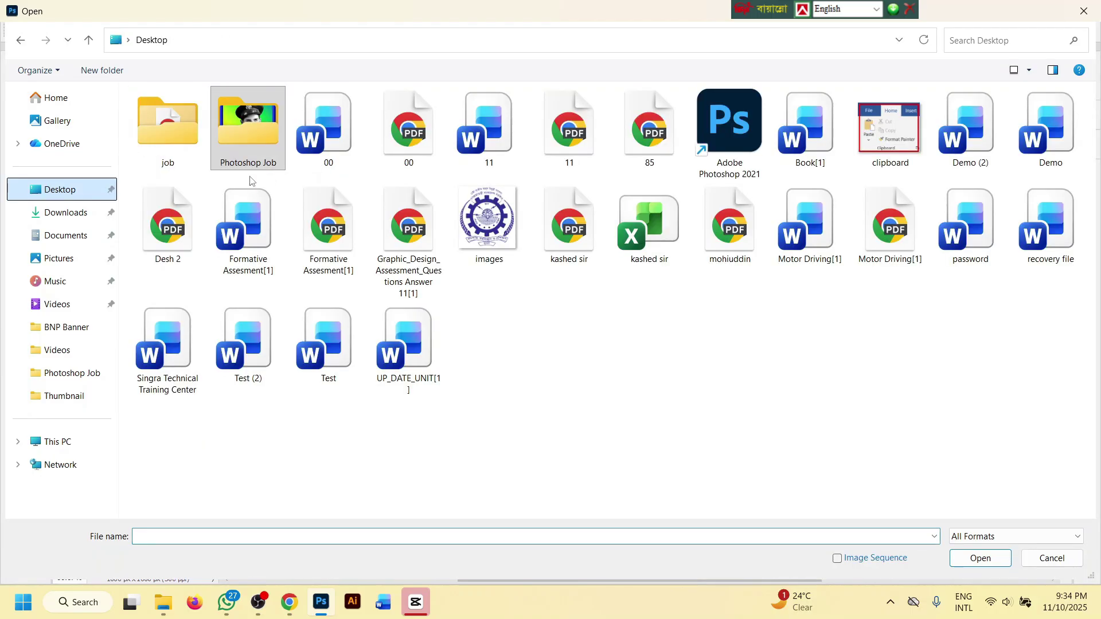
pyautogui.doubleClick(170, 122)
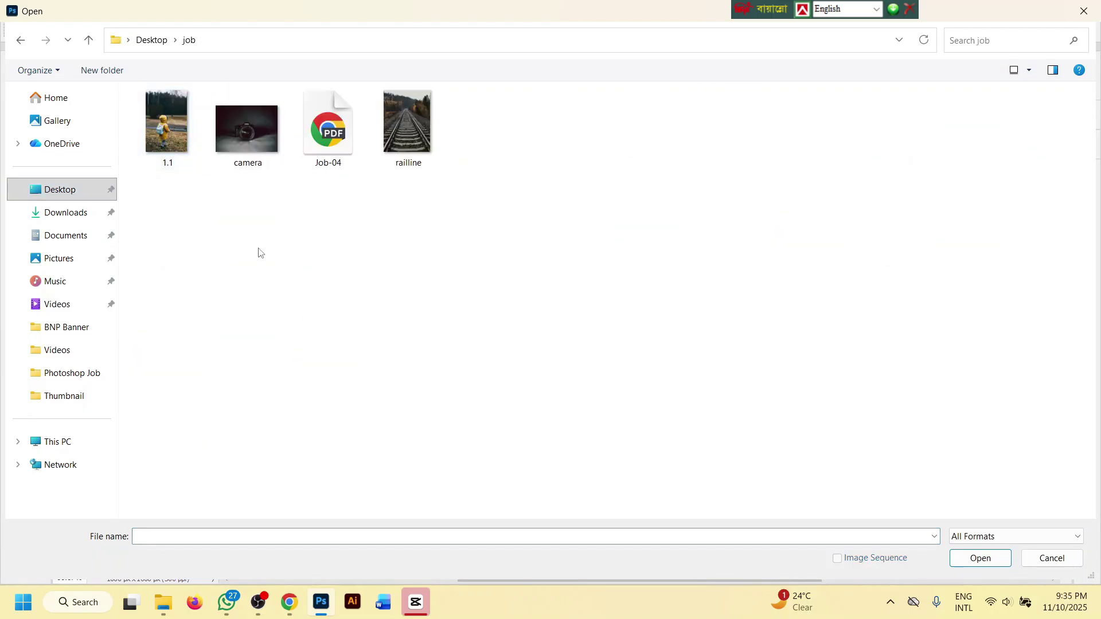
pyautogui.doubleClick(242, 145)
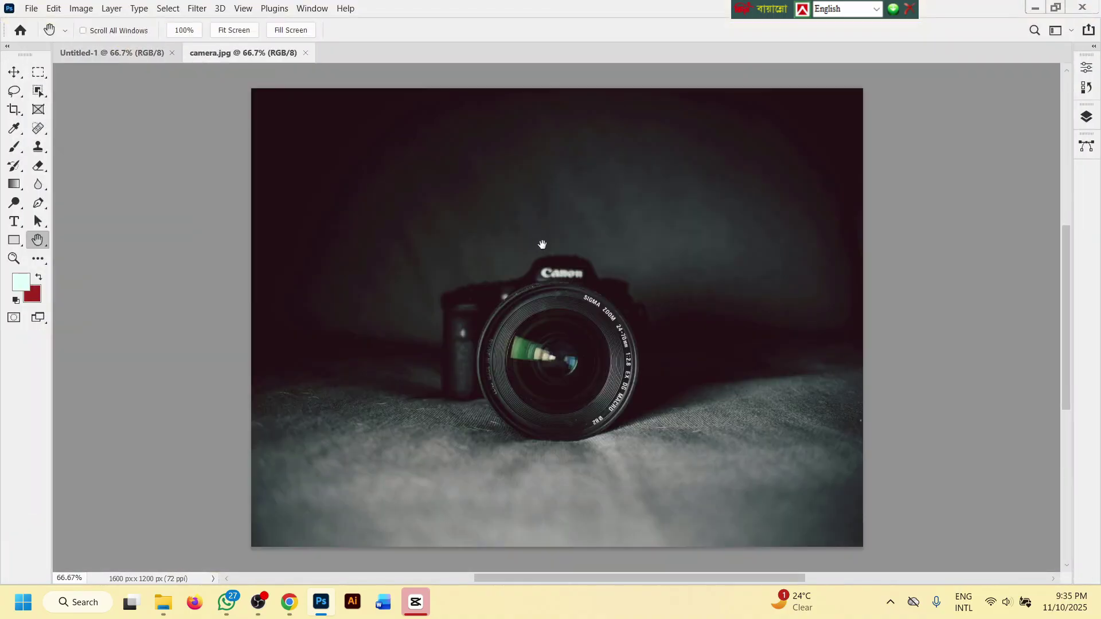
# - Copy the camera photo into the Untitled-1 document with the Move tool so it covers the whole canvas
pyautogui.click(13, 71)
pyautogui.moveTo(159, 95); pyautogui.dragTo(550, 268)
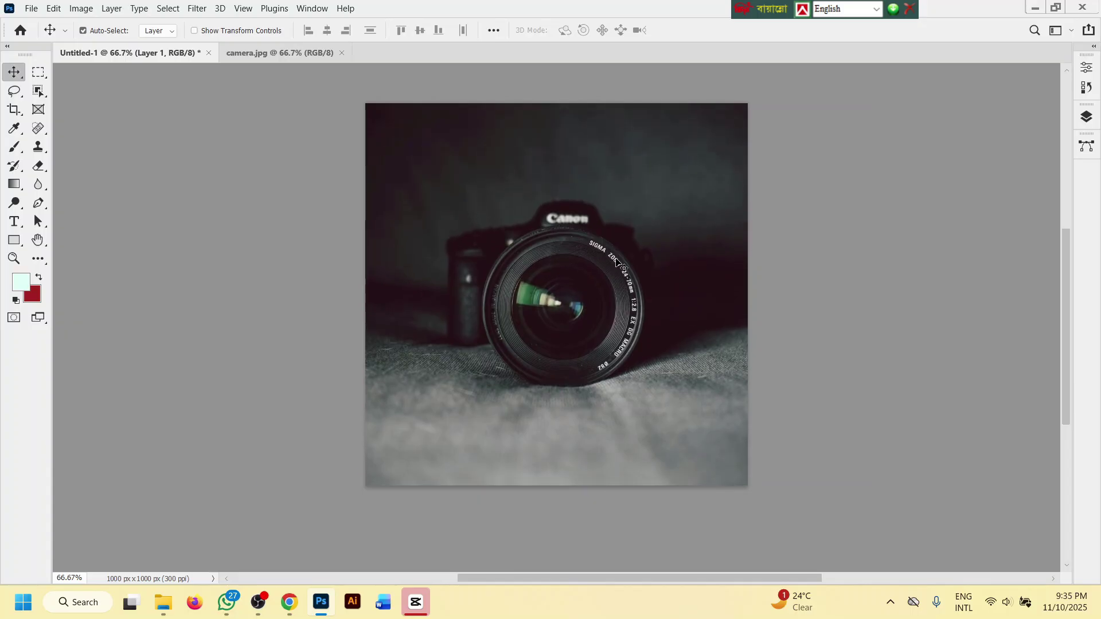
pyautogui.scroll(-1, 610, 259)
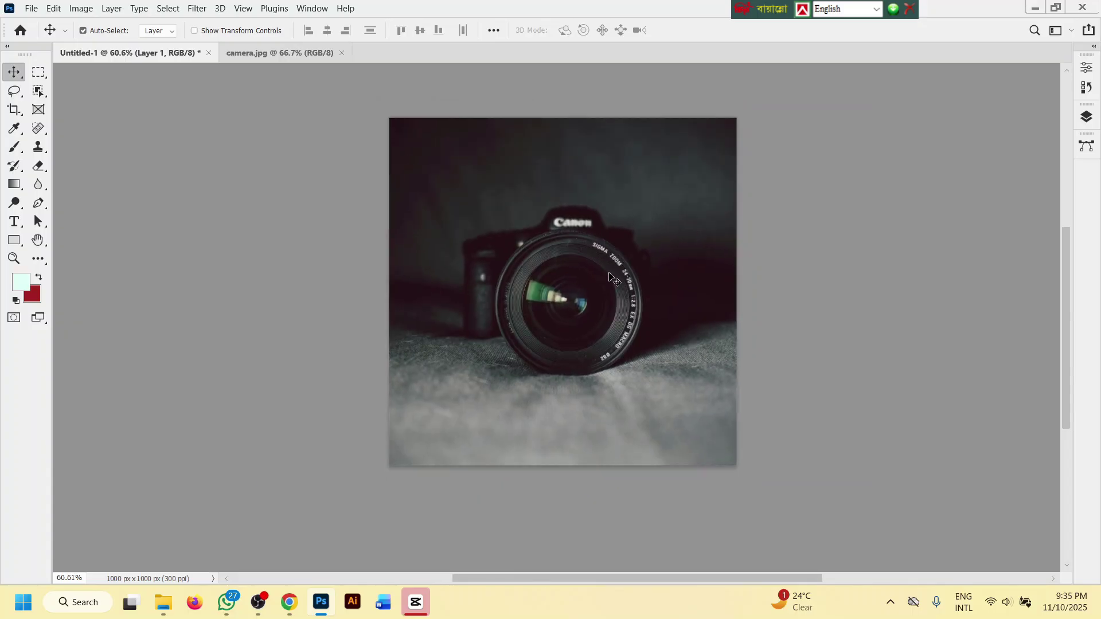
# - Check the camera layer against the white background by toggling its visibility, and shift the photo slightly up and left
pyautogui.click(1087, 118)
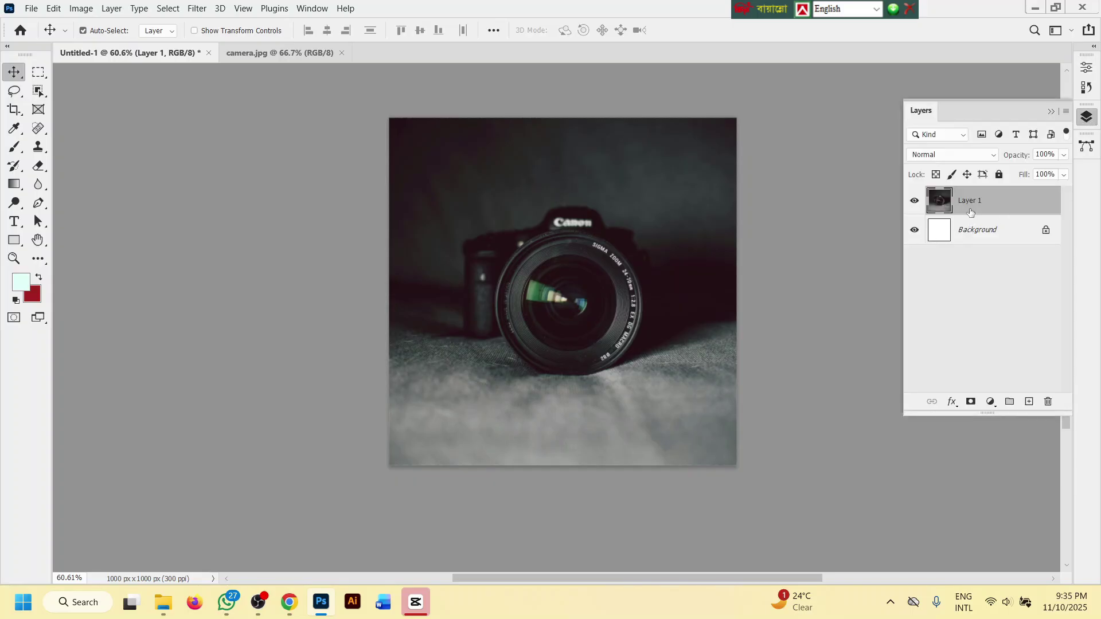
pyautogui.click(964, 235)
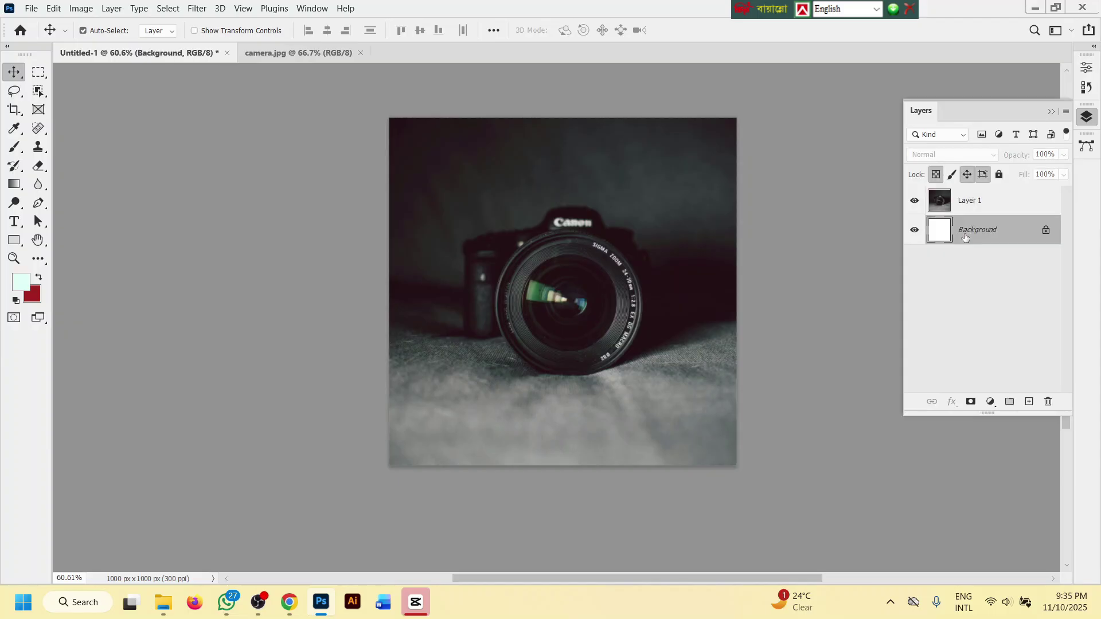
pyautogui.click(914, 200)
pyautogui.click(913, 200)
pyautogui.moveTo(673, 263)
pyautogui.mouseDown()
pyautogui.moveTo(676, 238)
pyautogui.moveTo(676, 275)
pyautogui.moveTo(683, 248)
pyautogui.moveTo(668, 261)
pyautogui.mouseUp()
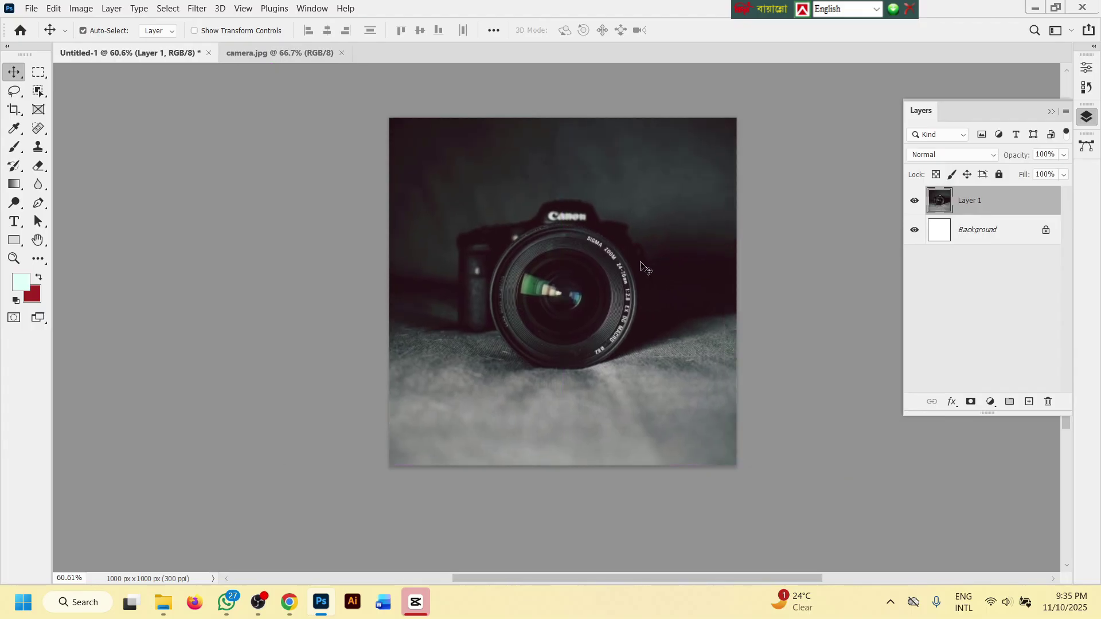
pyautogui.moveTo(598, 263); pyautogui.dragTo(596, 267)
# - Add a Curves adjustment layer above the camera photo and shape an S-curve that lifts the highlights and strongly darkens the shadows
pyautogui.click(990, 401)
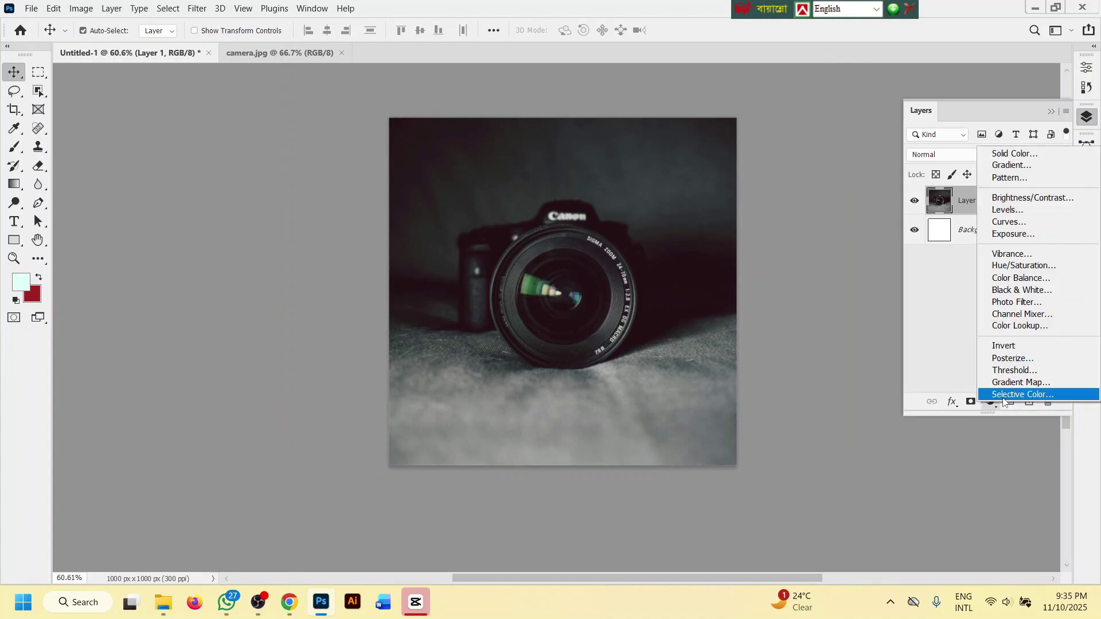
pyautogui.click(1009, 222)
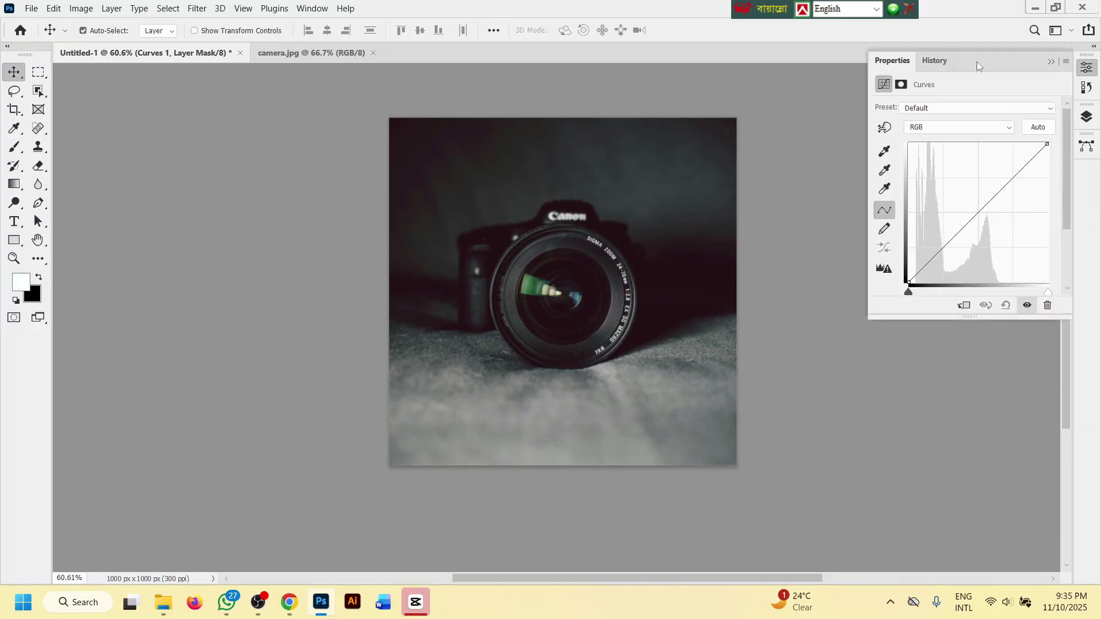
pyautogui.moveTo(978, 66); pyautogui.dragTo(898, 123)
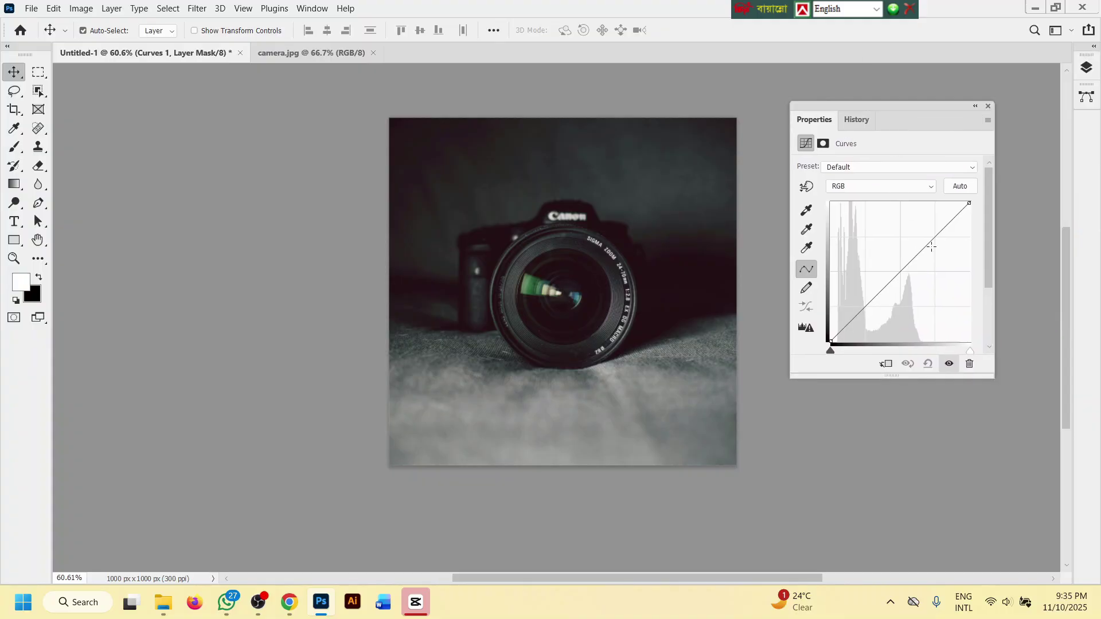
pyautogui.moveTo(938, 235); pyautogui.dragTo(928, 227)
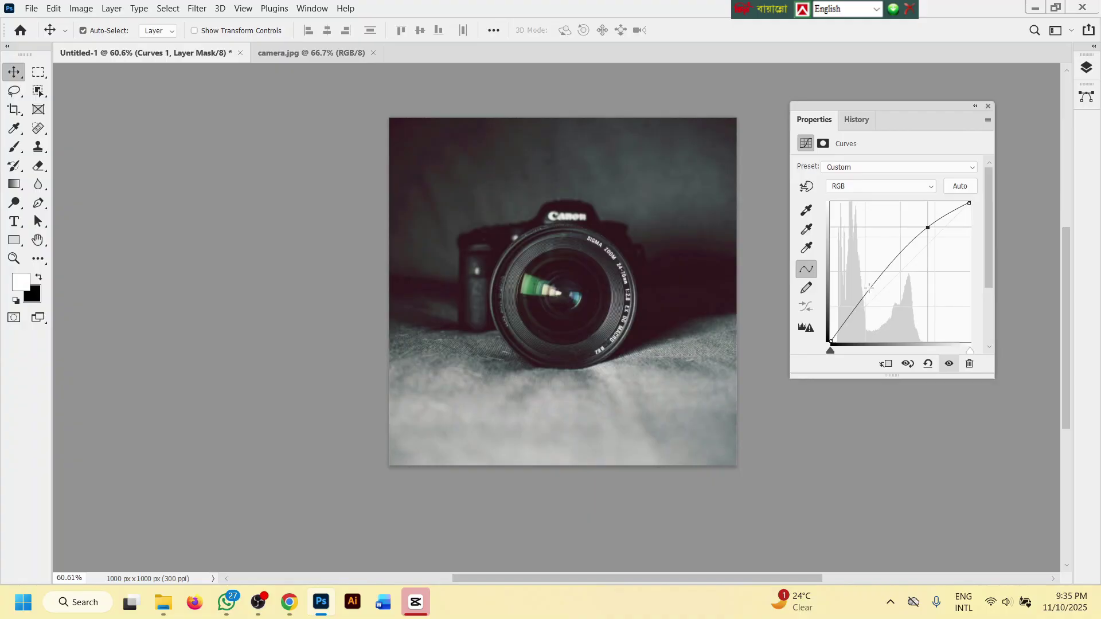
pyautogui.moveTo(869, 289); pyautogui.dragTo(882, 303)
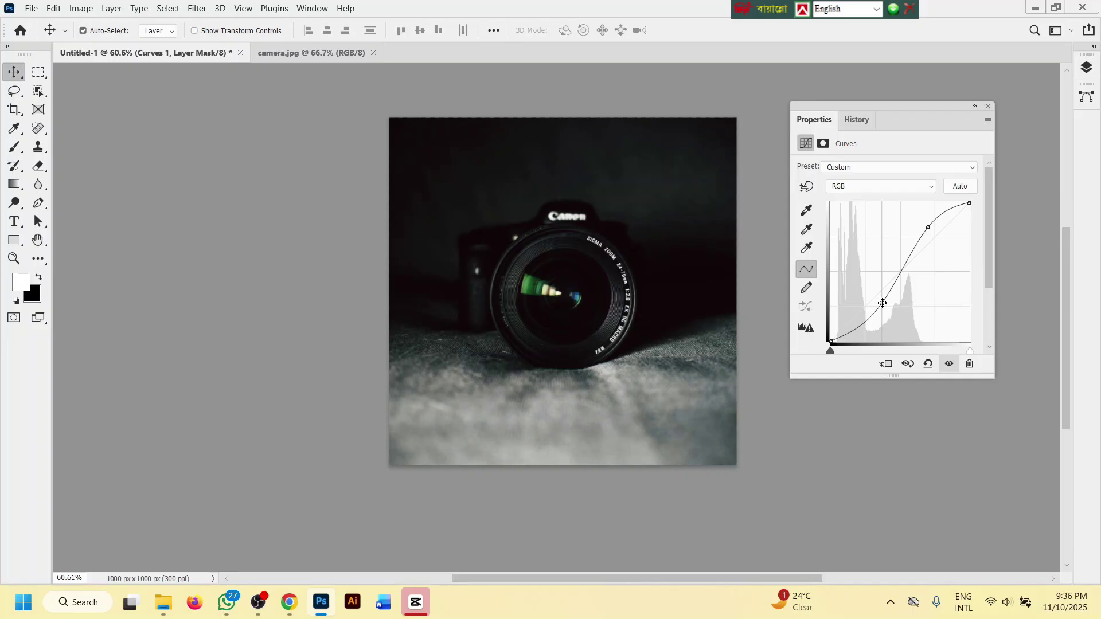
pyautogui.moveTo(882, 303); pyautogui.dragTo(881, 308)
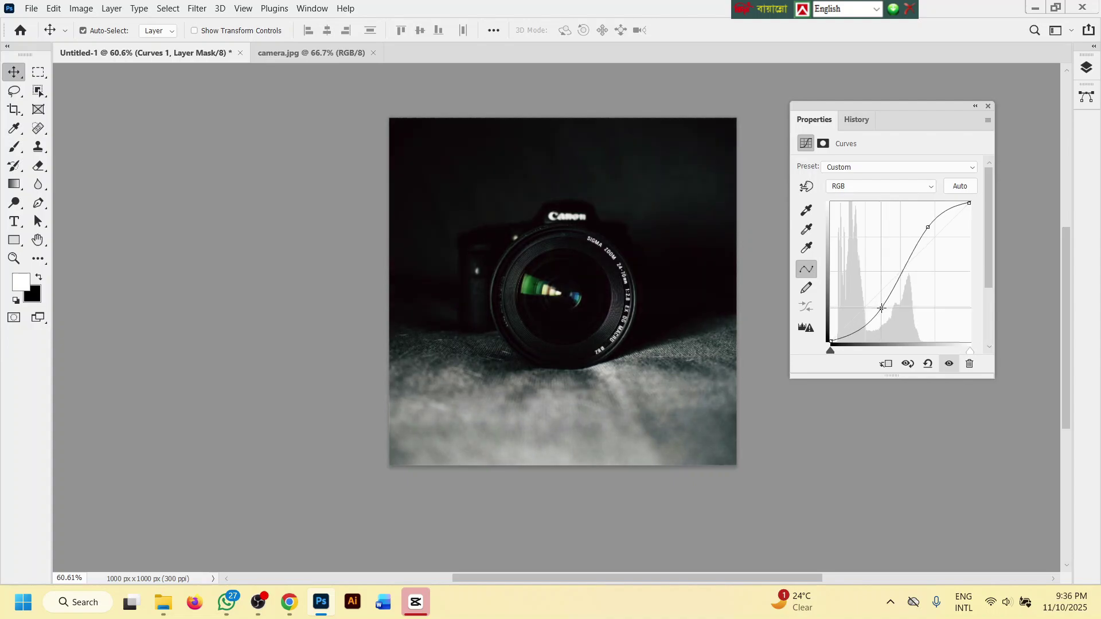
# - Refine the Curves adjustment by moving the upper curve point inward and down to steepen the S-curve, and close the curve settings
pyautogui.moveTo(927, 228); pyautogui.dragTo(915, 242)
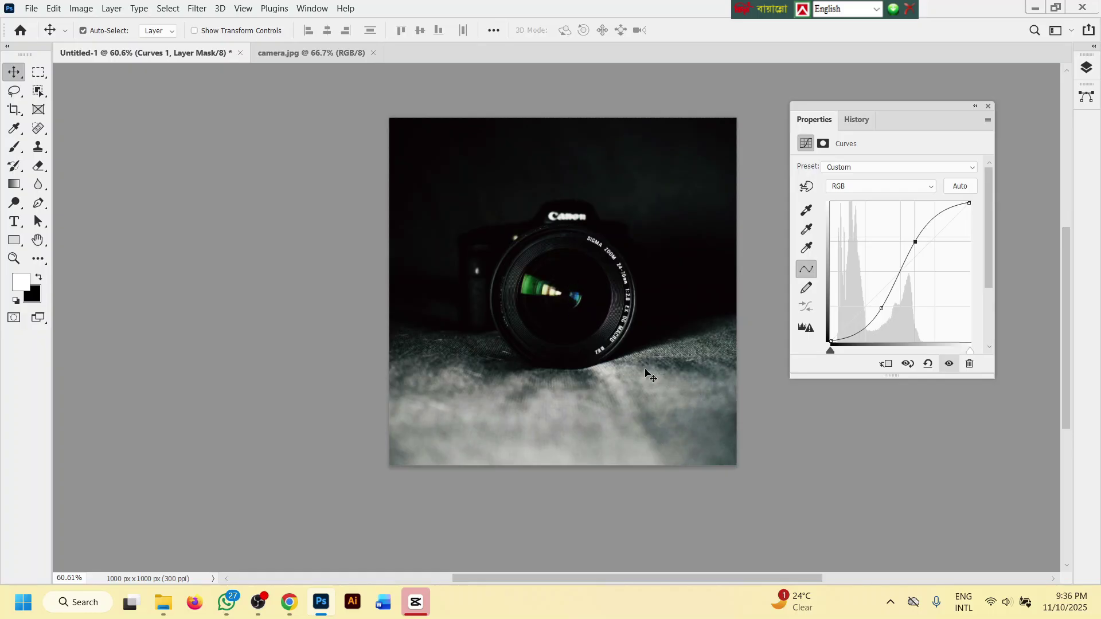
pyautogui.click(882, 310)
pyautogui.moveTo(915, 242); pyautogui.dragTo(916, 239)
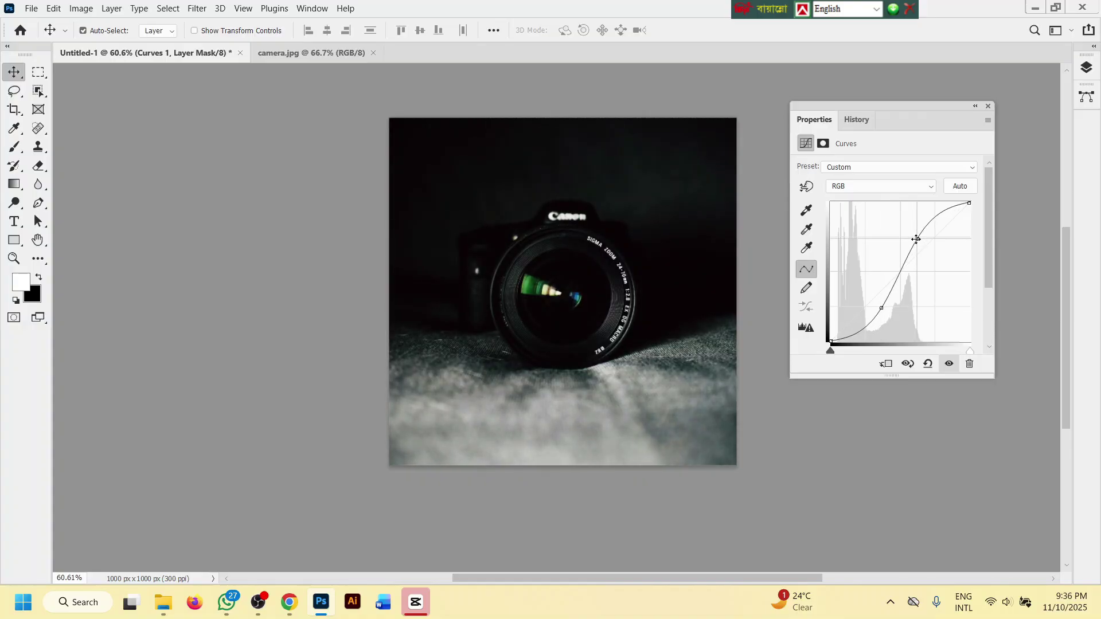
pyautogui.click(988, 106)
pyautogui.scroll(-1, 533, 206)
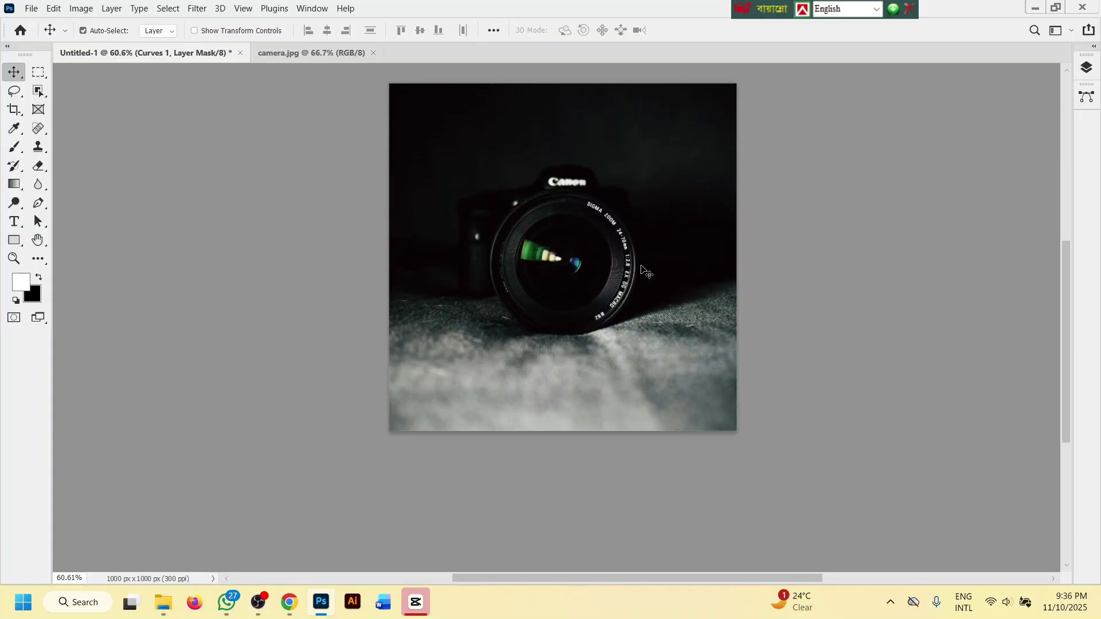
pyautogui.scroll(1, 602, 299)
pyautogui.scroll(-1, 602, 299)
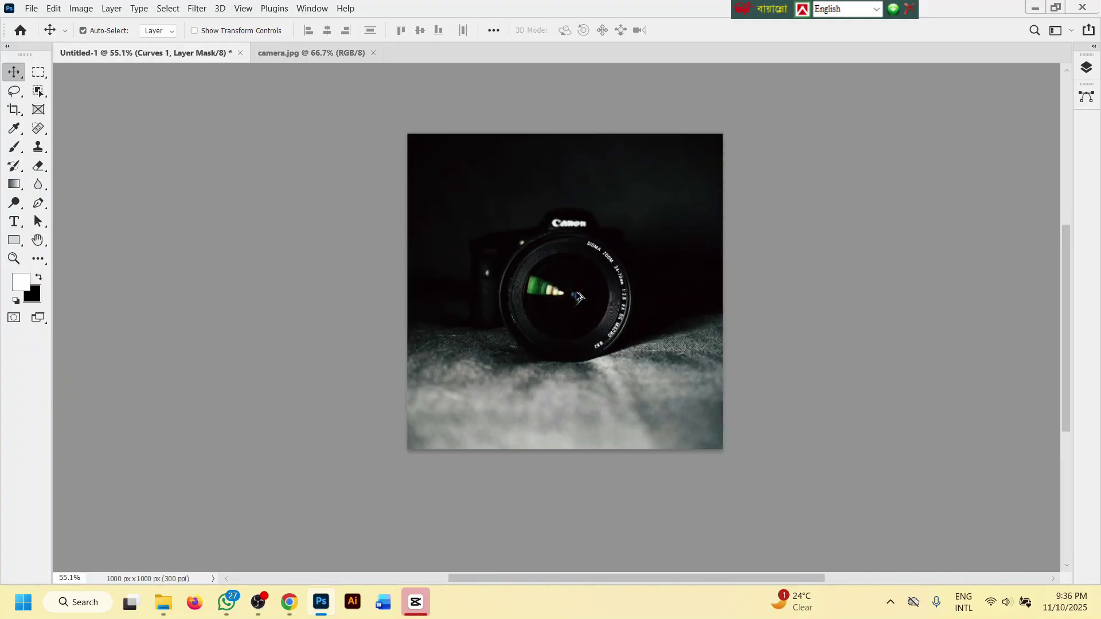
# - Switch to the Job-04 brief in Chrome and read the natural-effect and layer-mask instructions, comparing them with the sample image
pyautogui.click(291, 607)
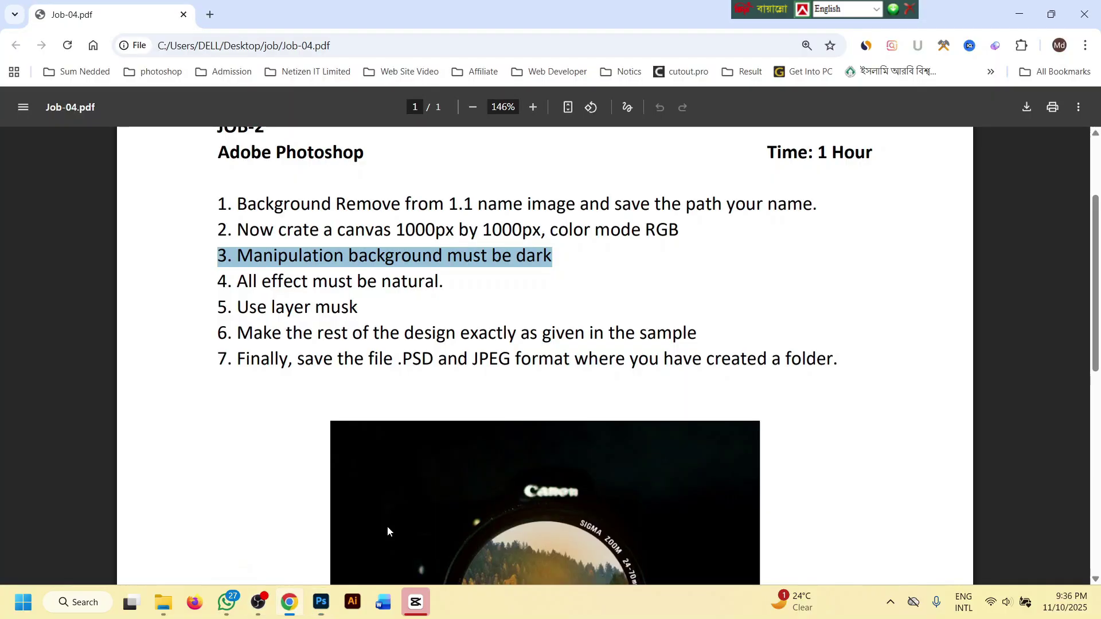
pyautogui.click(254, 288)
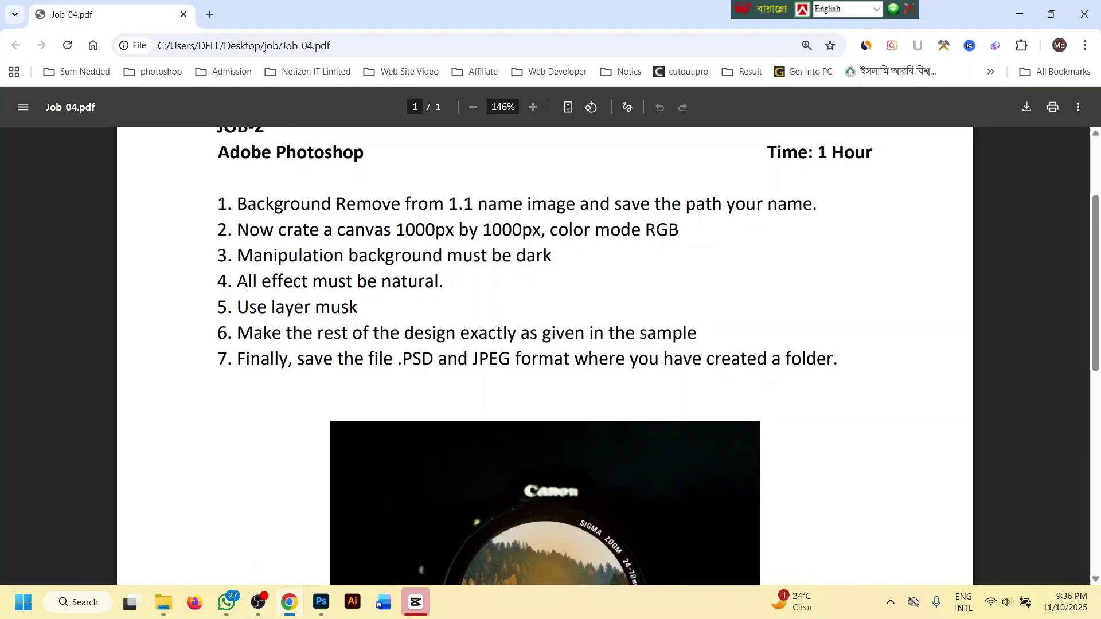
pyautogui.moveTo(245, 287); pyautogui.dragTo(413, 283)
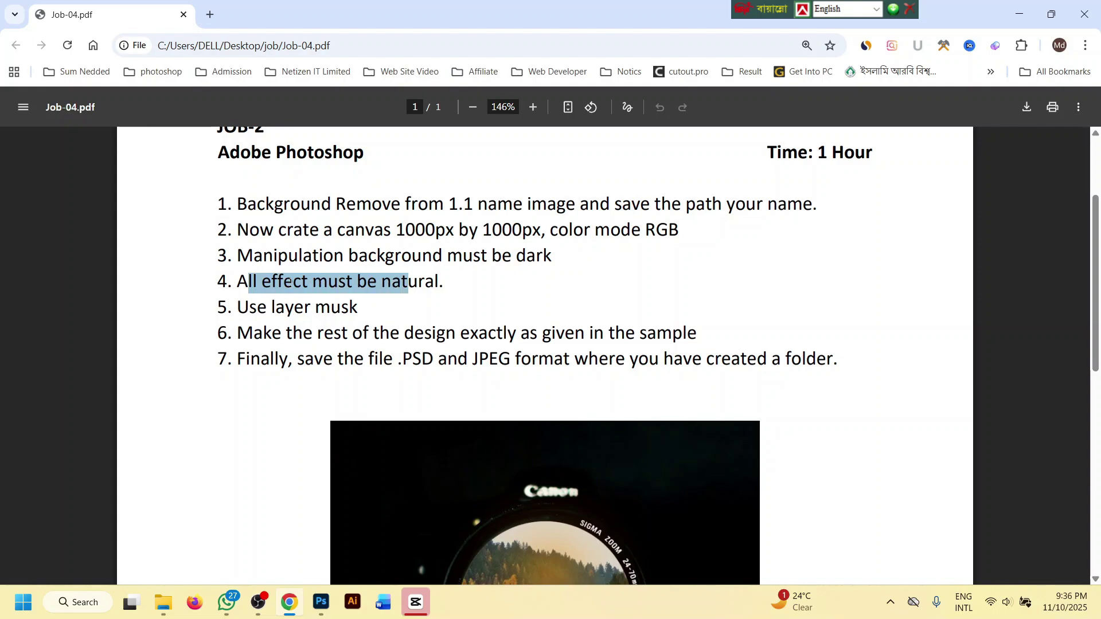
pyautogui.moveTo(262, 281); pyautogui.dragTo(405, 279)
pyautogui.scroll(-6, 410, 275)
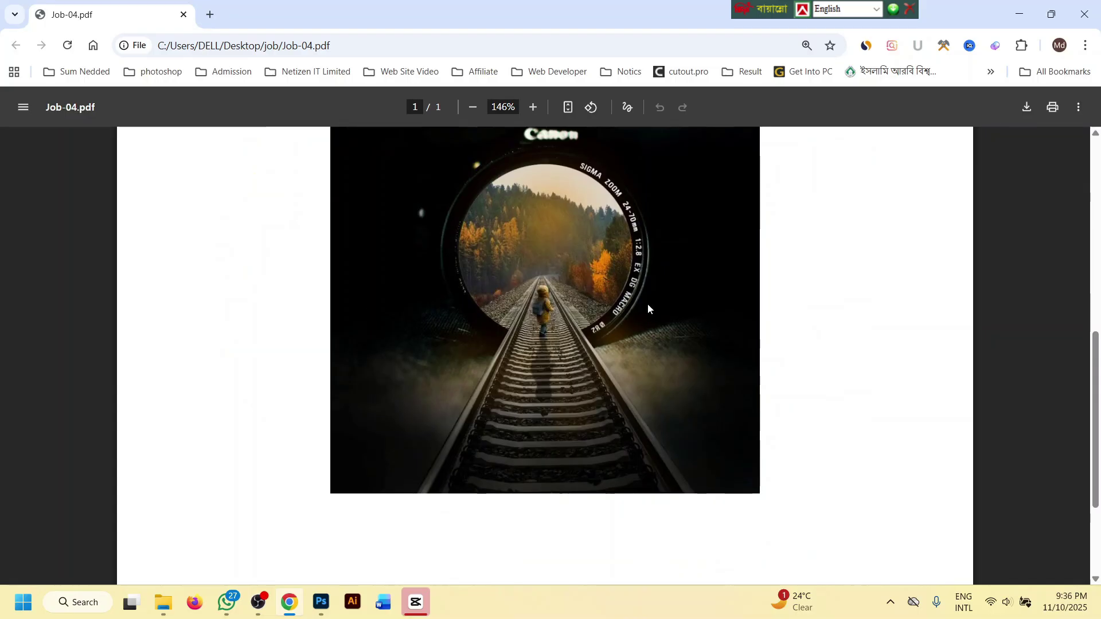
pyautogui.scroll(2, 648, 303)
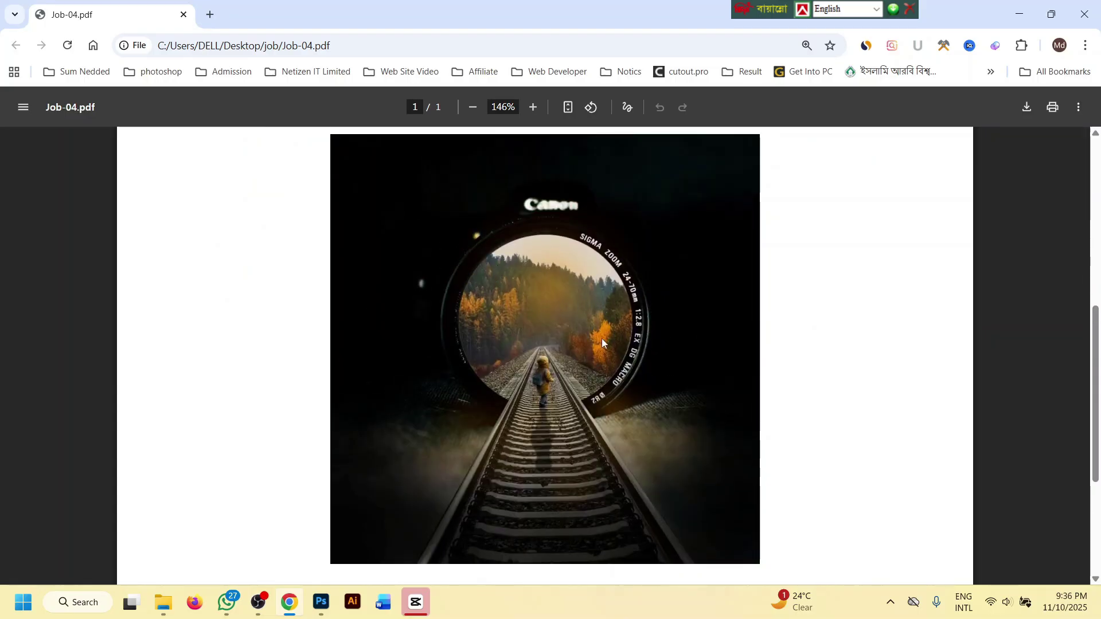
pyautogui.scroll(4, 511, 308)
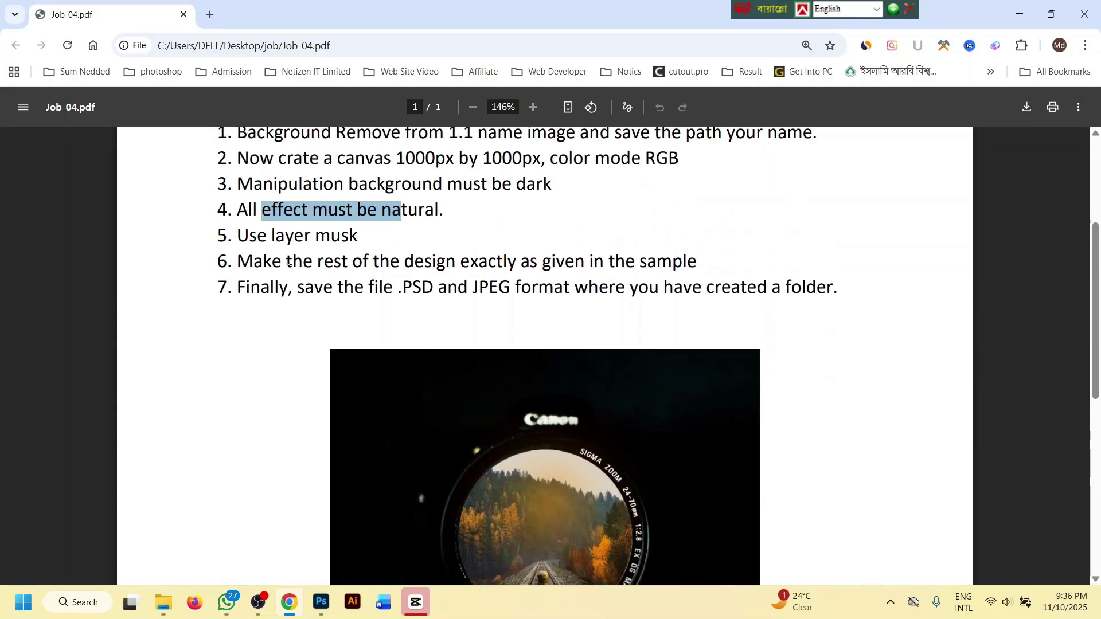
pyautogui.moveTo(236, 235); pyautogui.dragTo(344, 235)
pyautogui.scroll(-1, 466, 268)
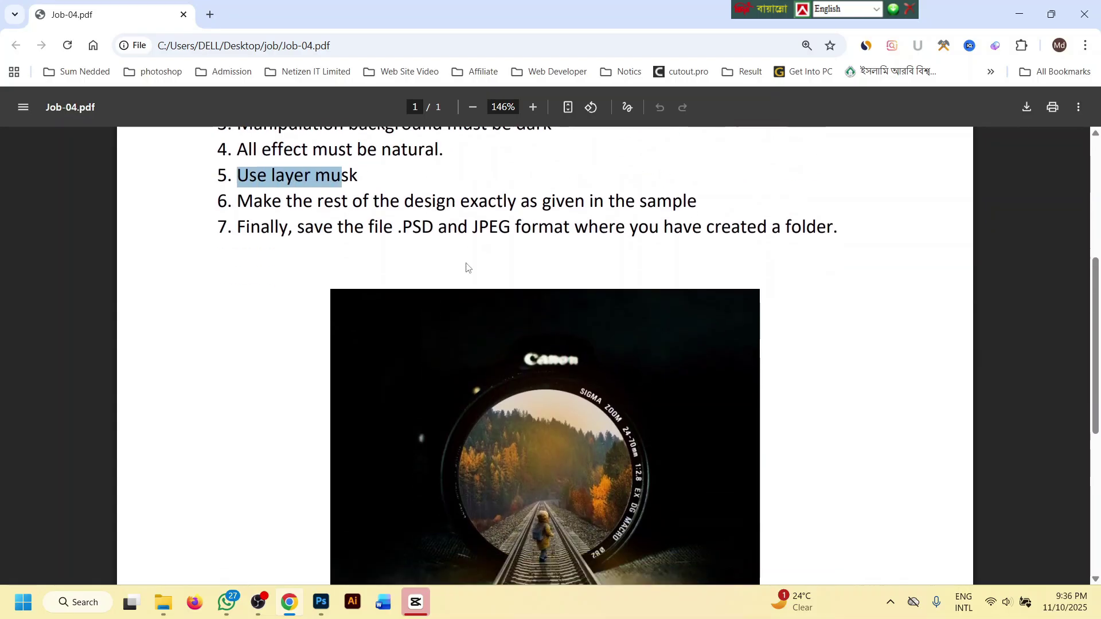
pyautogui.scroll(-1, 466, 267)
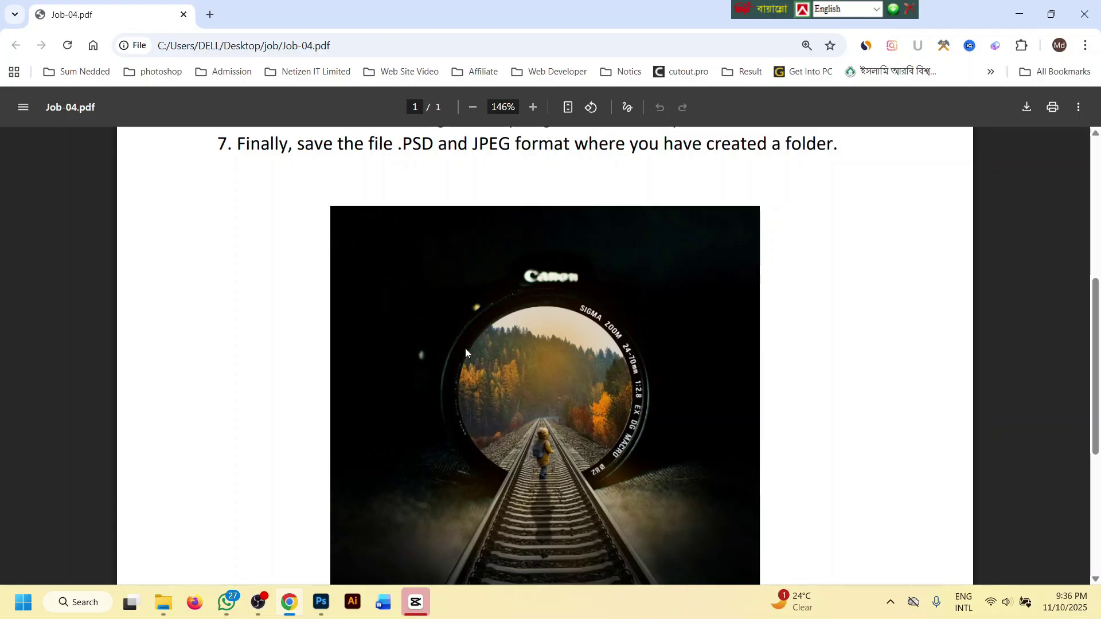
pyautogui.scroll(2, 582, 397)
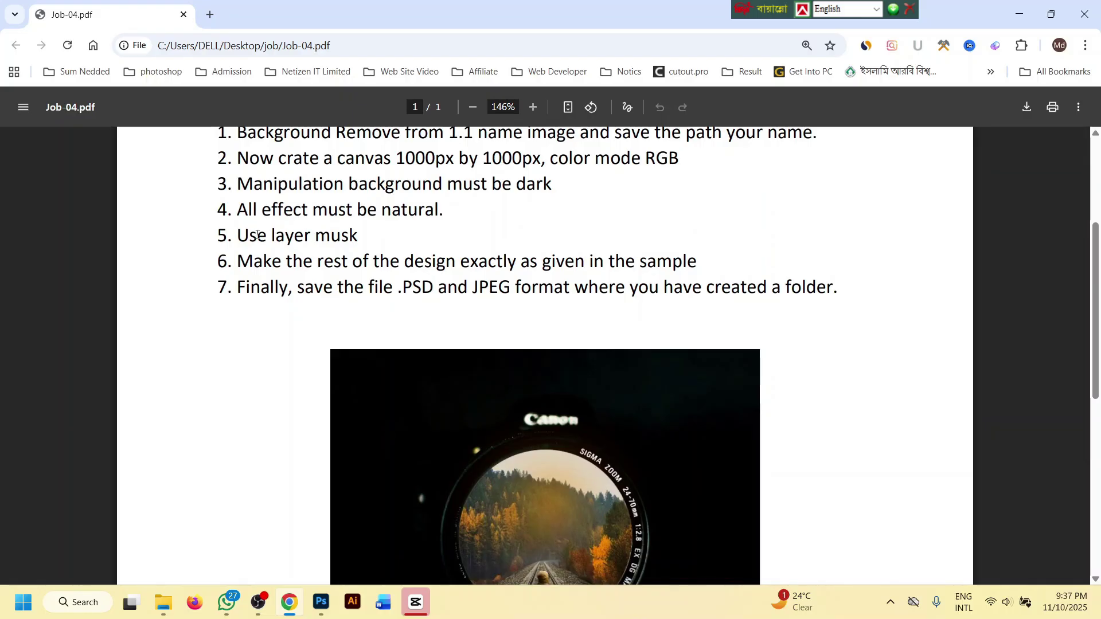
pyautogui.moveTo(261, 235); pyautogui.dragTo(332, 237)
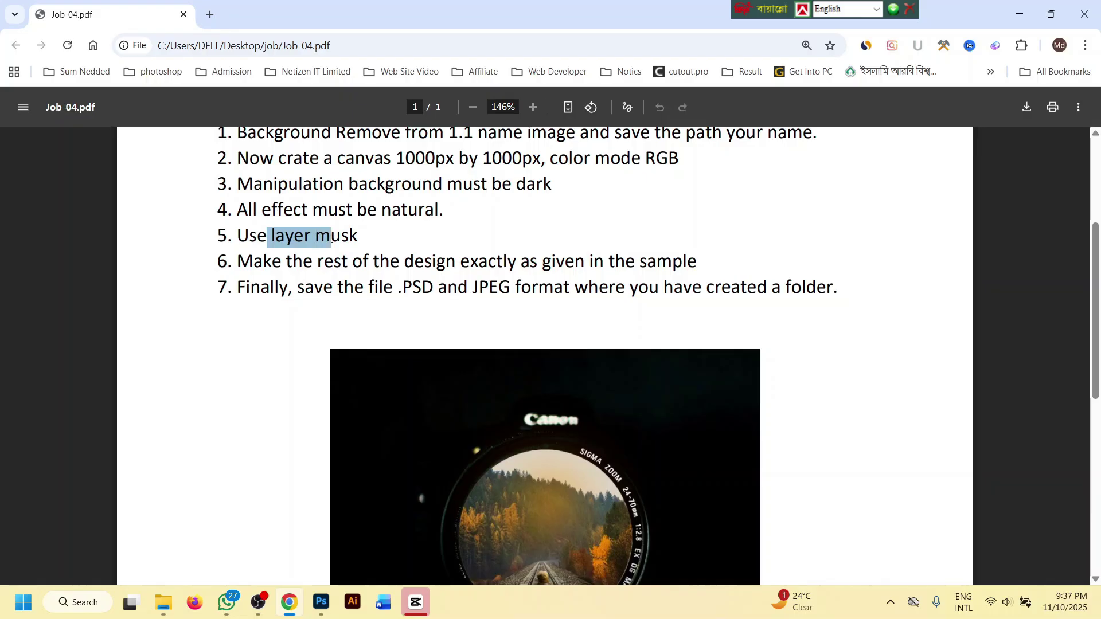
pyautogui.scroll(-3, 348, 254)
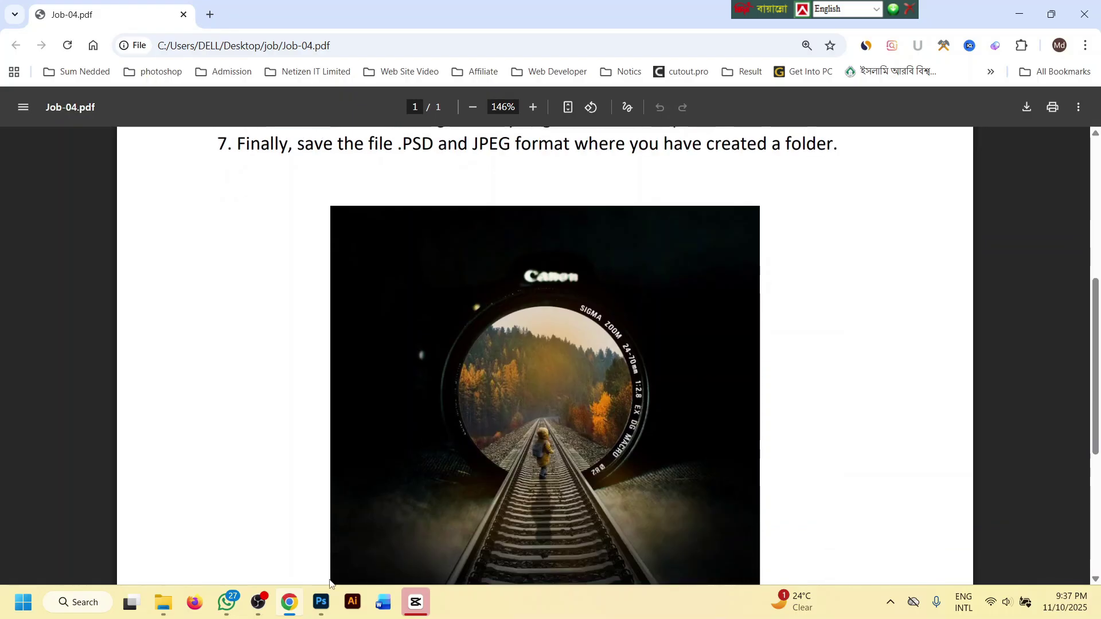
# - Return to Photoshop, compare the image with and without the Curves adjustment, and add a new empty layer above it
pyautogui.click(322, 603)
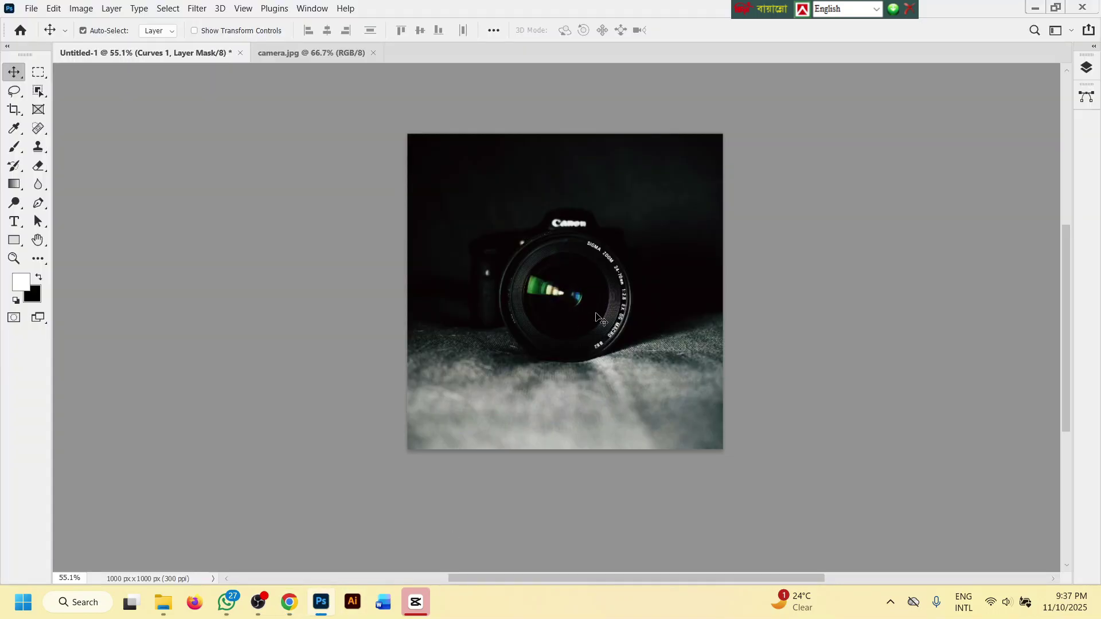
pyautogui.hotkey('ctrl', '+')
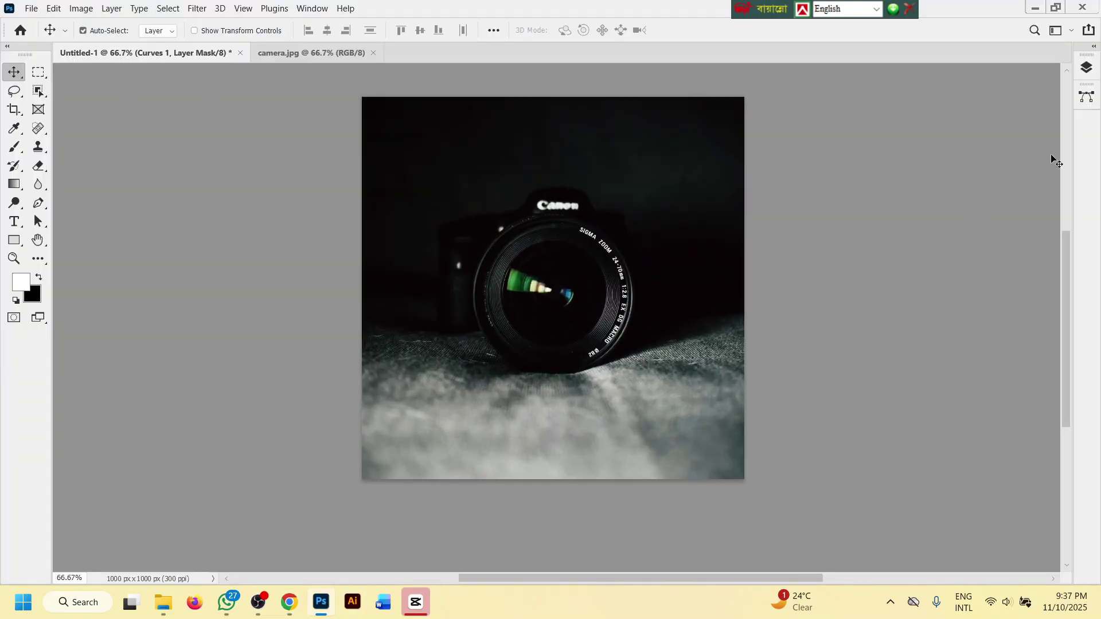
pyautogui.click(1086, 67)
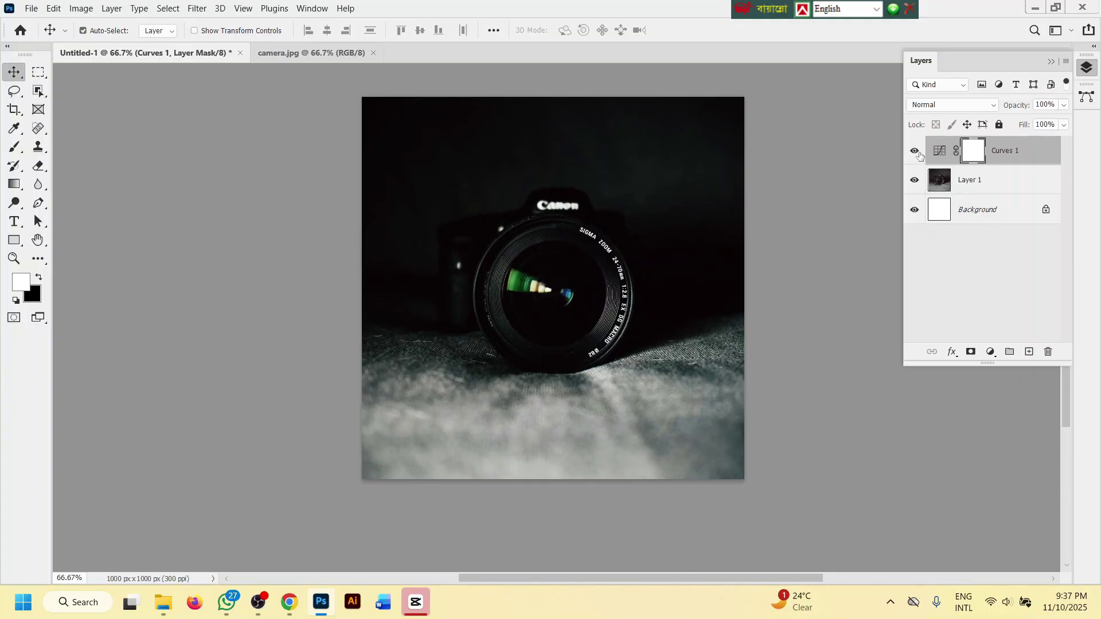
pyautogui.click(915, 151)
pyautogui.click(915, 151)
pyautogui.click(1029, 352)
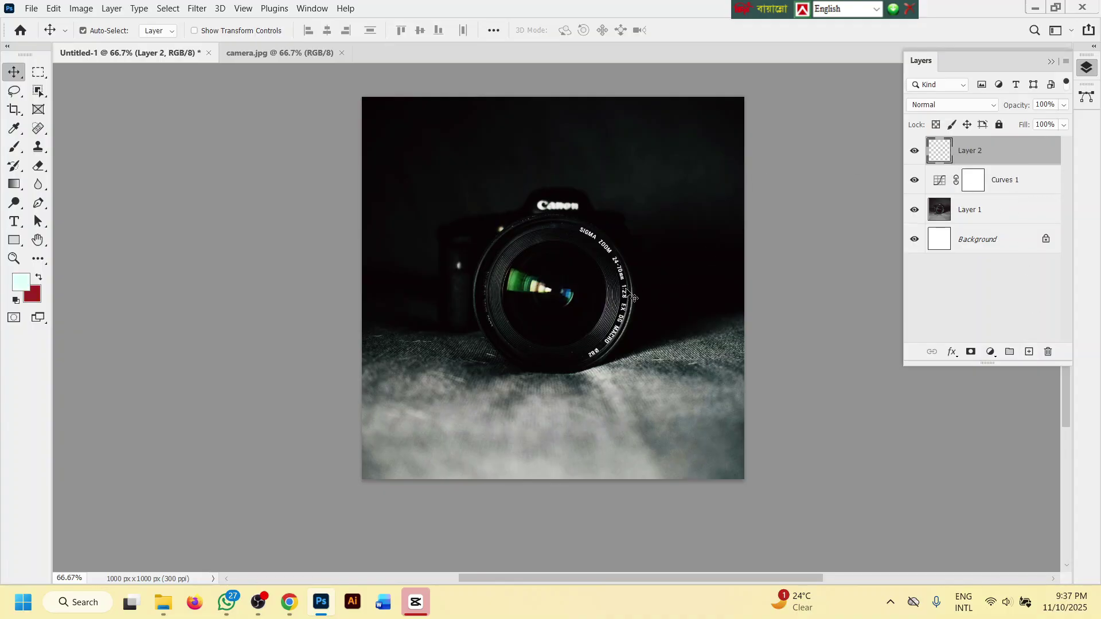
# - Draw a circular selection around the inner lens with the Elliptical Marquee tool and nudge it left to centre it inside the ring lettering
pyautogui.scroll(3, 572, 284)
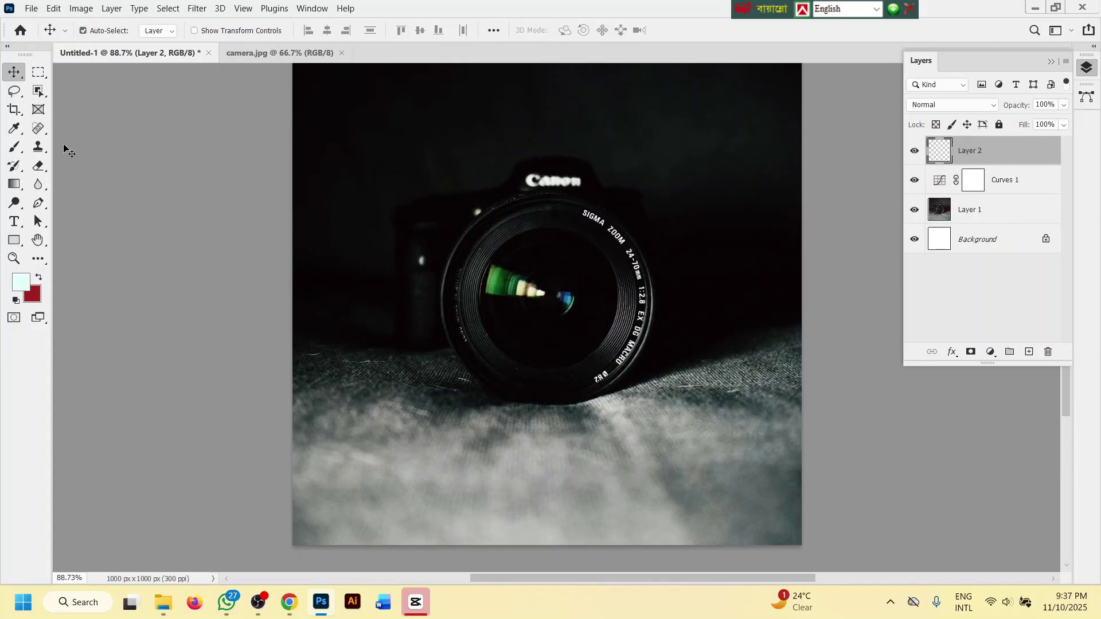
pyautogui.rightClick(38, 71)
pyautogui.click(86, 84)
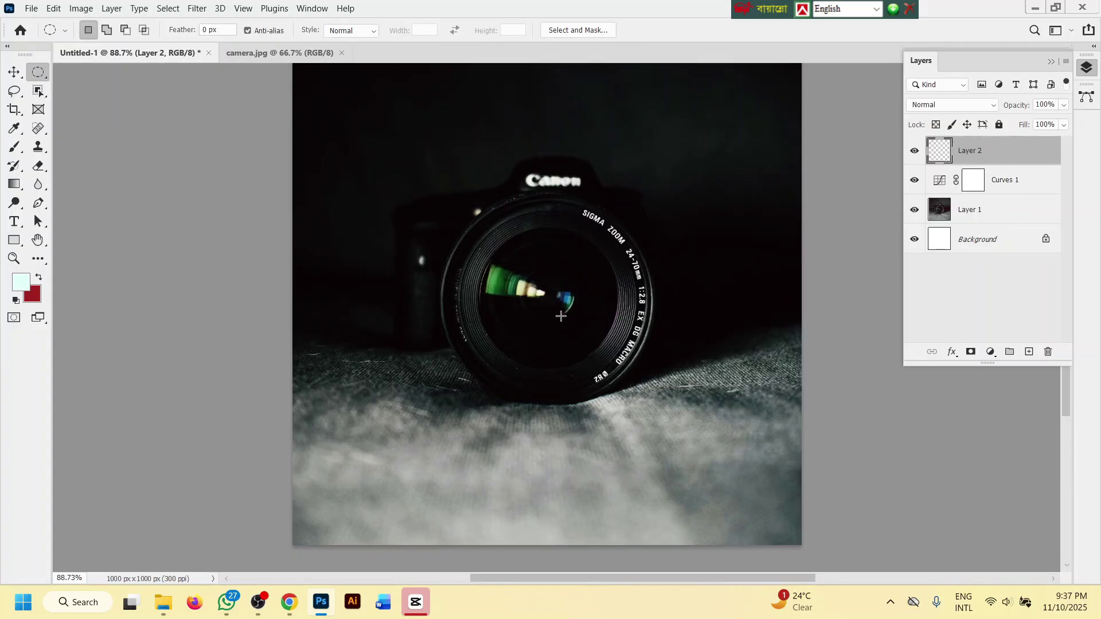
pyautogui.moveTo(553, 299); pyautogui.dragTo(648, 383)
pyautogui.scroll(5, 635, 299)
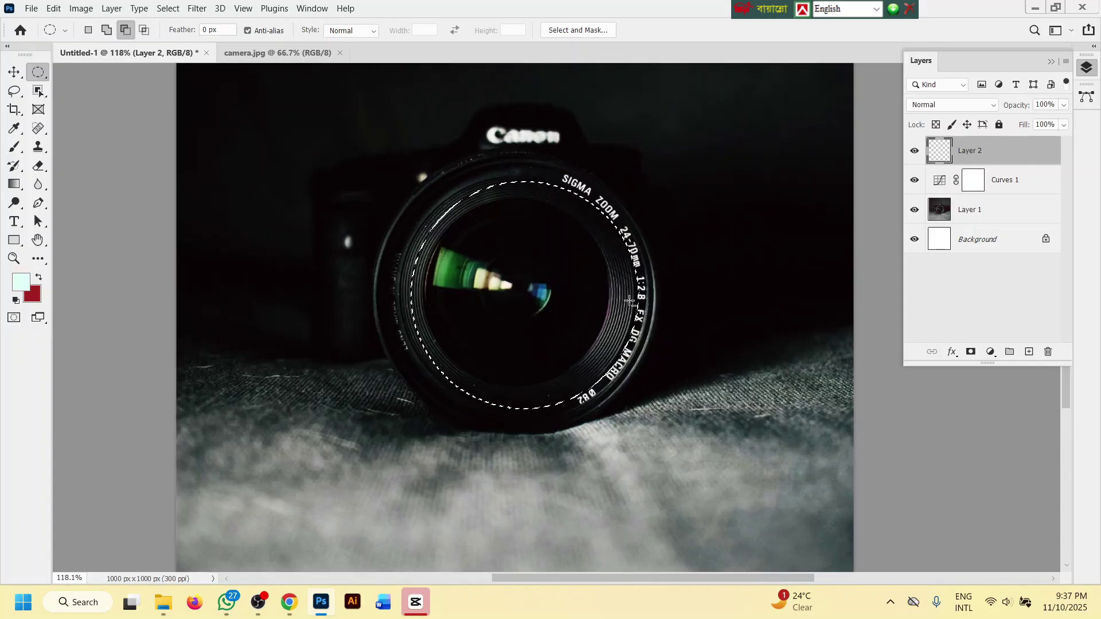
pyautogui.press('Left')
pyautogui.press('Left')
pyautogui.press('Left')
pyautogui.press('Left')
pyautogui.press('Left')
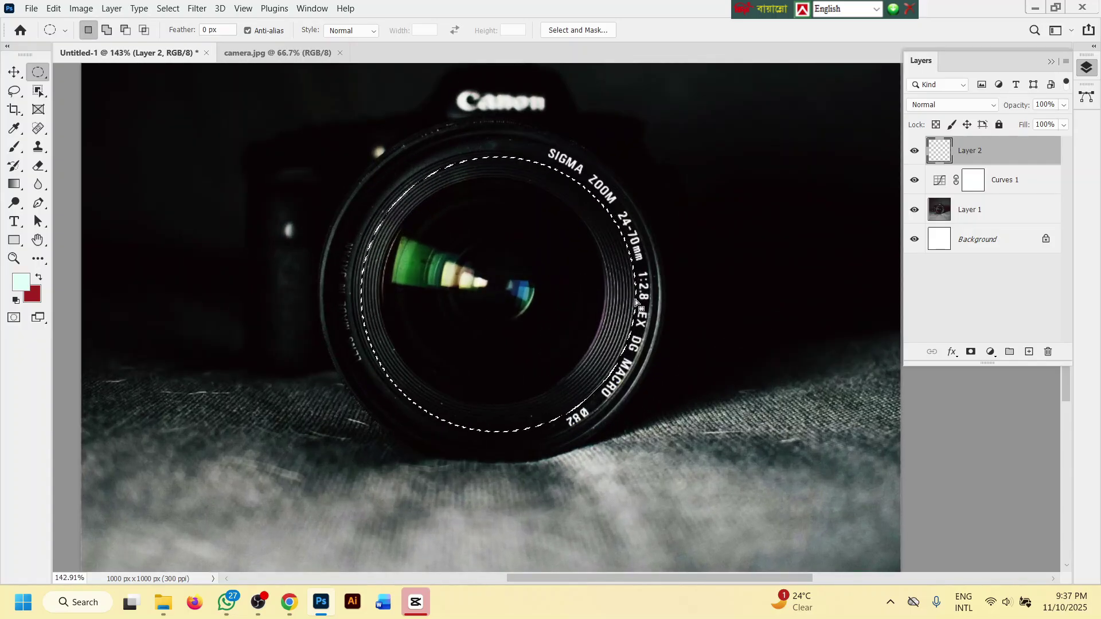
pyautogui.press('Left')
pyautogui.press('Left')
pyautogui.press('Left')
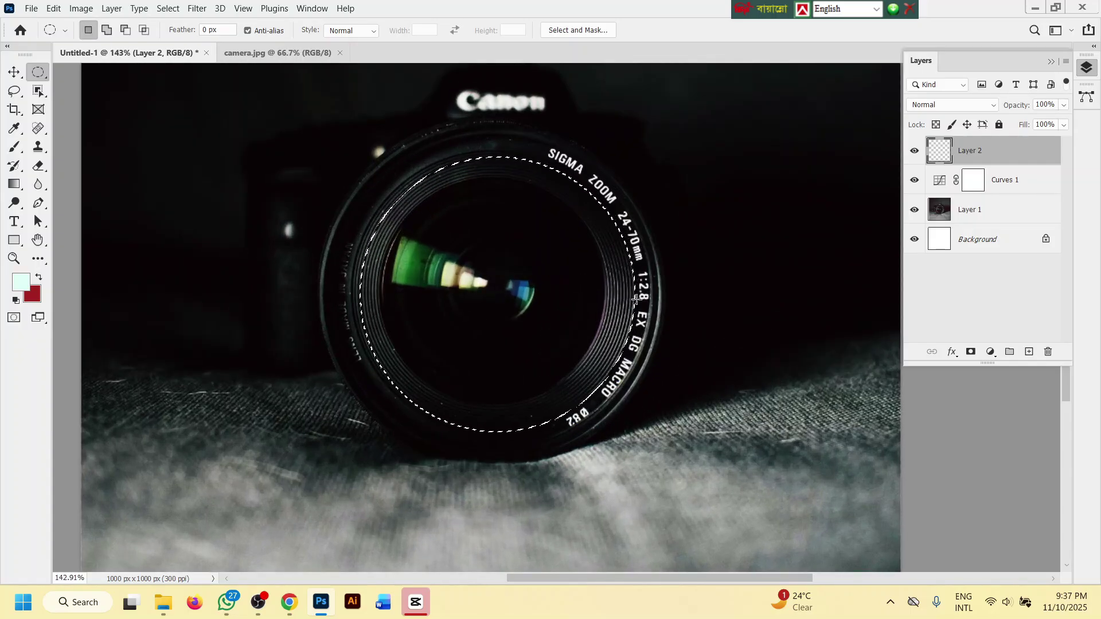
pyautogui.press('Left')
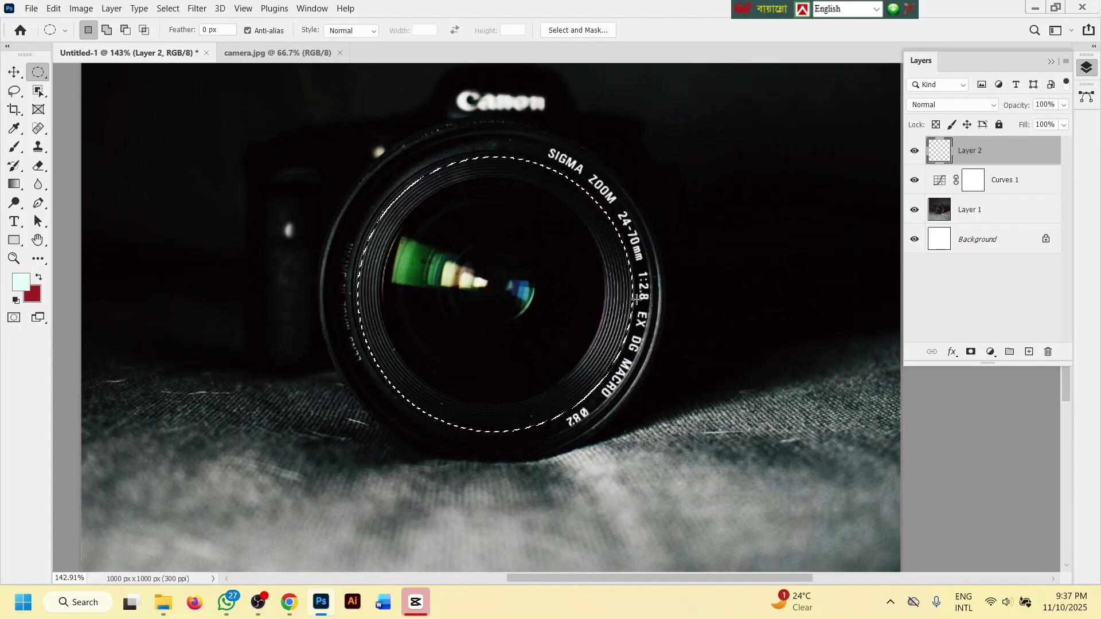
# - Set the background colour to a bright yellow, fill the circular selection on the new layer with it, and deselect
pyautogui.click(32, 295)
pyautogui.write('e8e500')
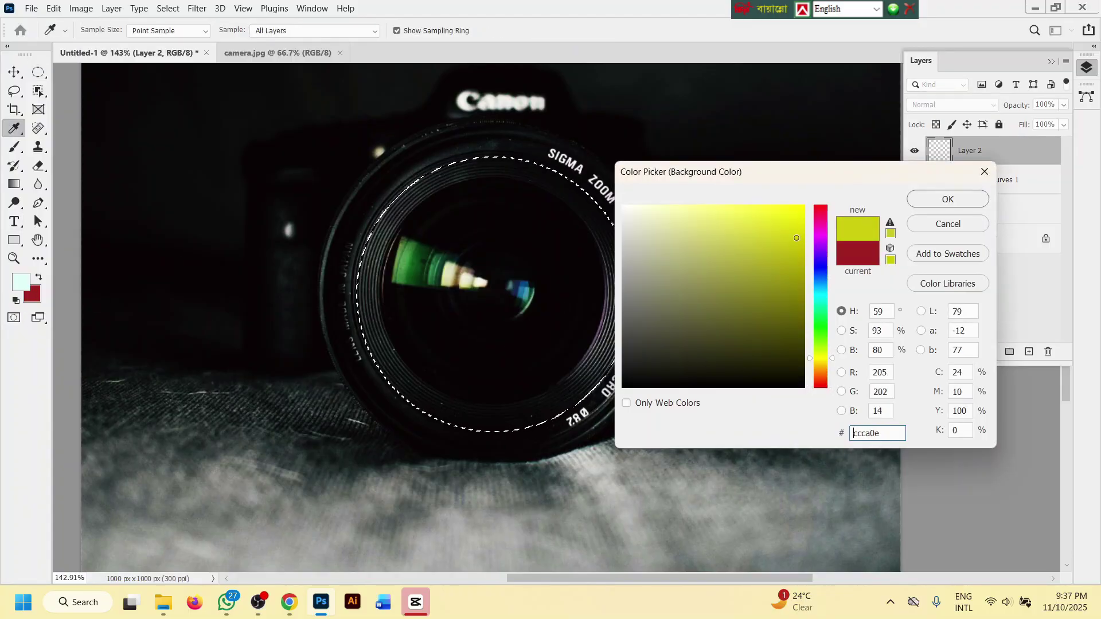
pyautogui.click(943, 200)
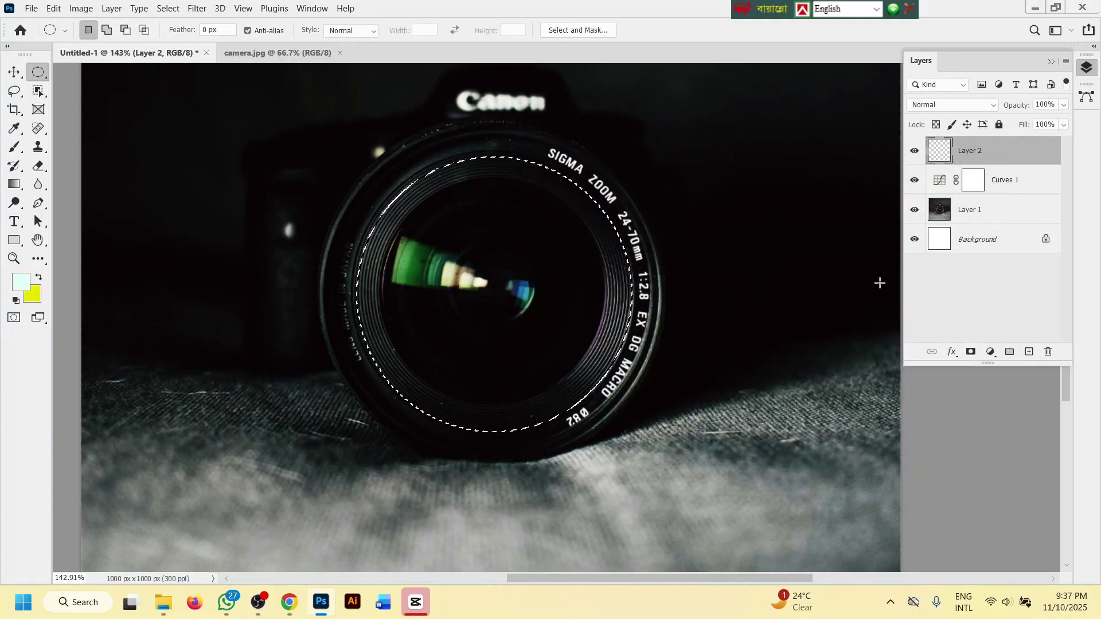
pyautogui.hotkey('ctrl', 'BackSpace')
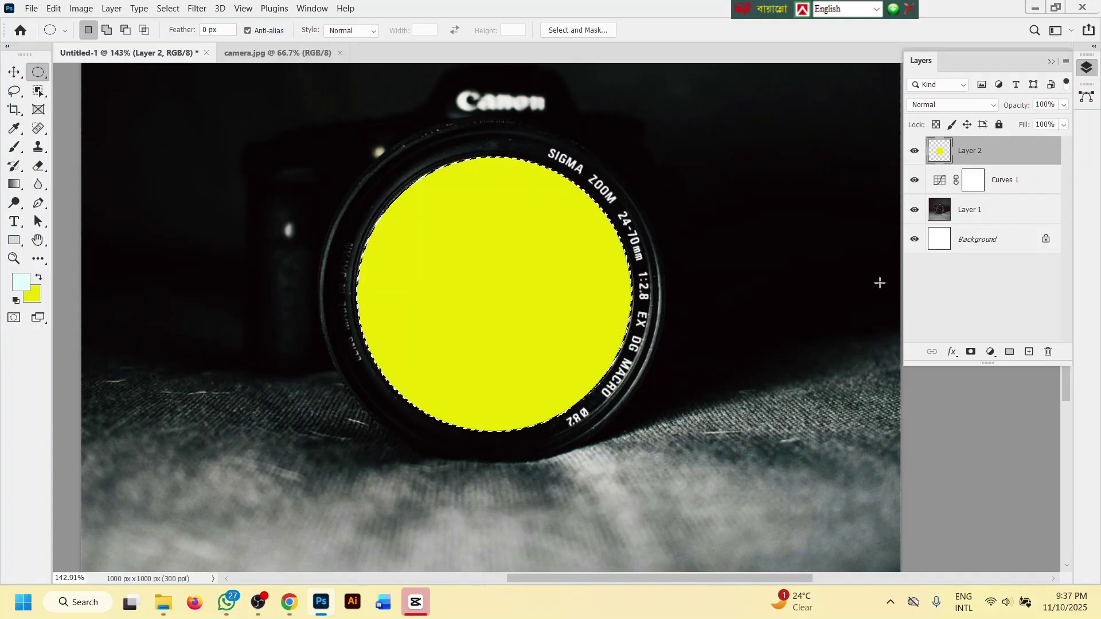
pyautogui.scroll(-1, 662, 281)
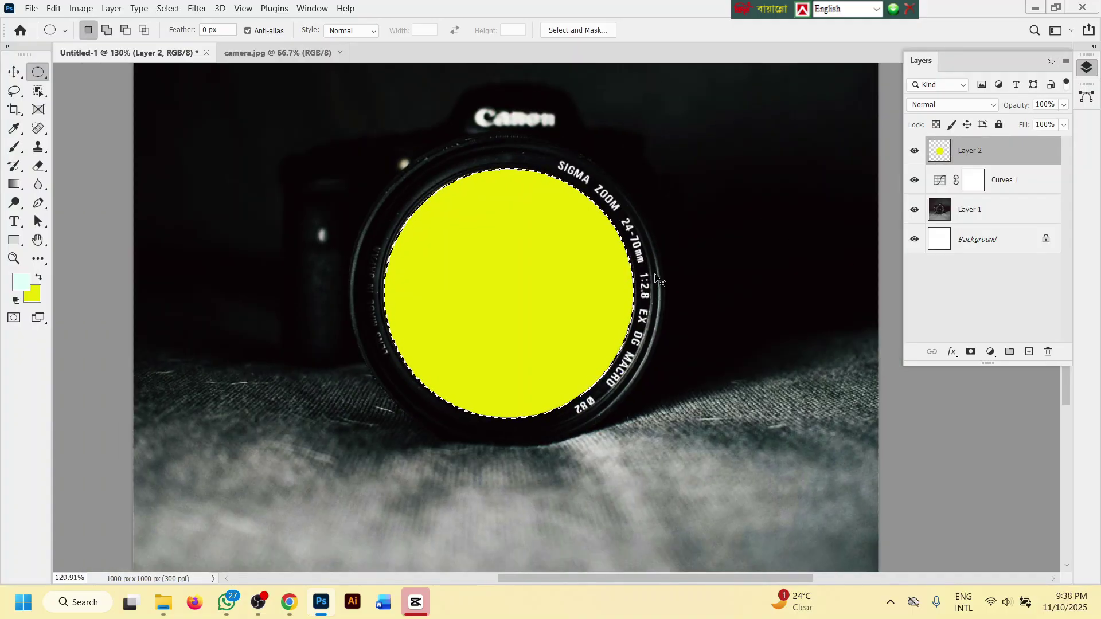
pyautogui.hotkey('ctrl', 'd')
pyautogui.scroll(-2, 498, 261)
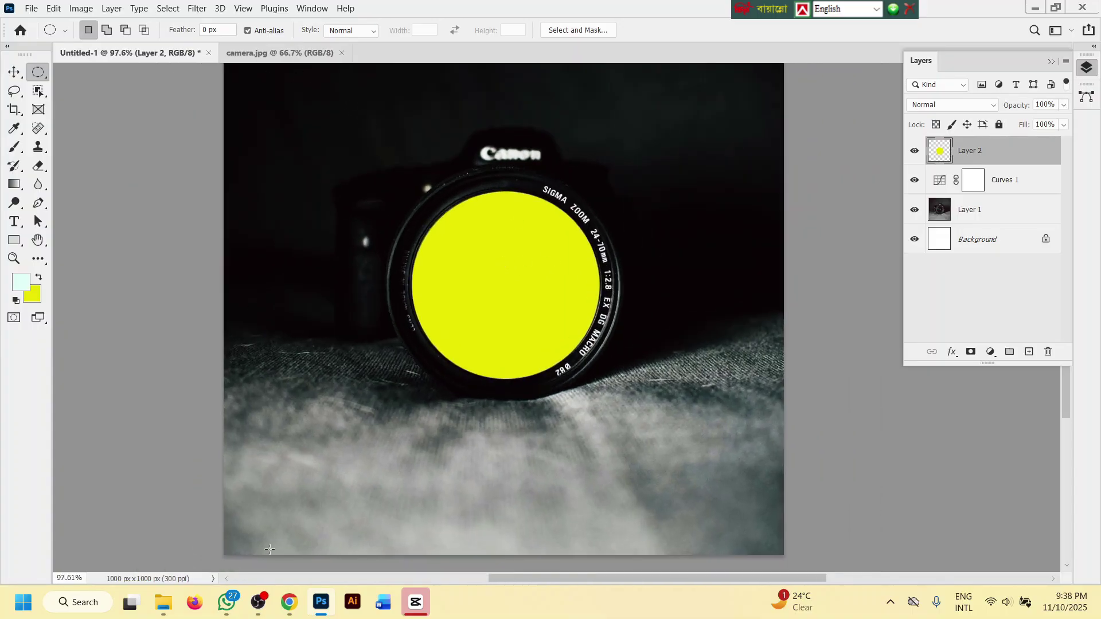
# - Switch to the Job-04 brief in Chrome, examine how the railway sits in the sample's lens, and return to Photoshop
pyautogui.click(289, 602)
pyautogui.scroll(3, 586, 368)
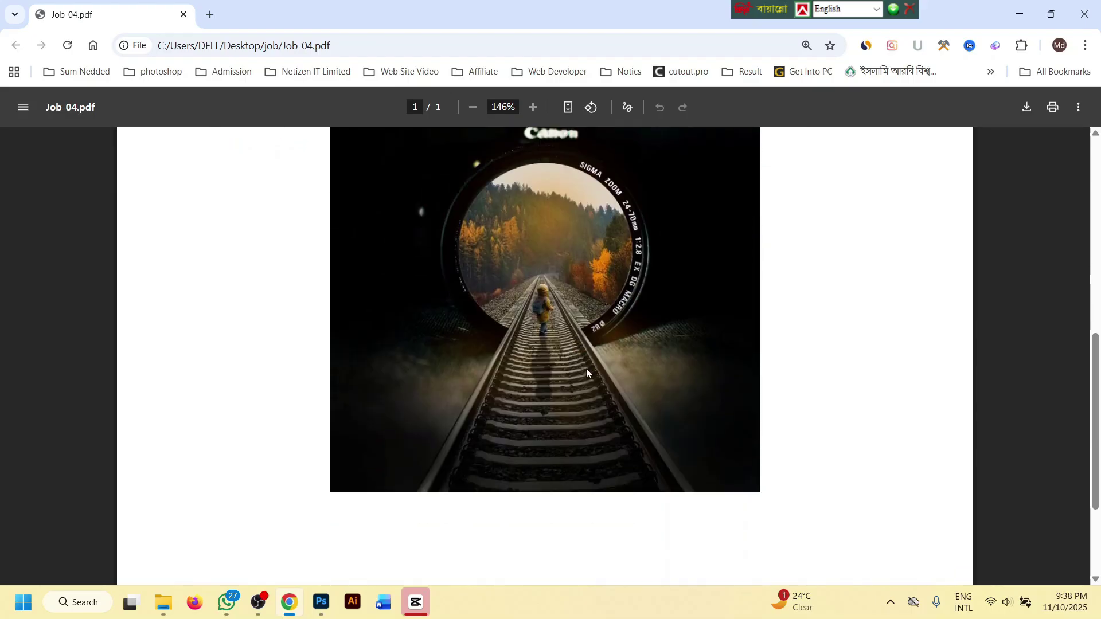
pyautogui.scroll(1, 590, 367)
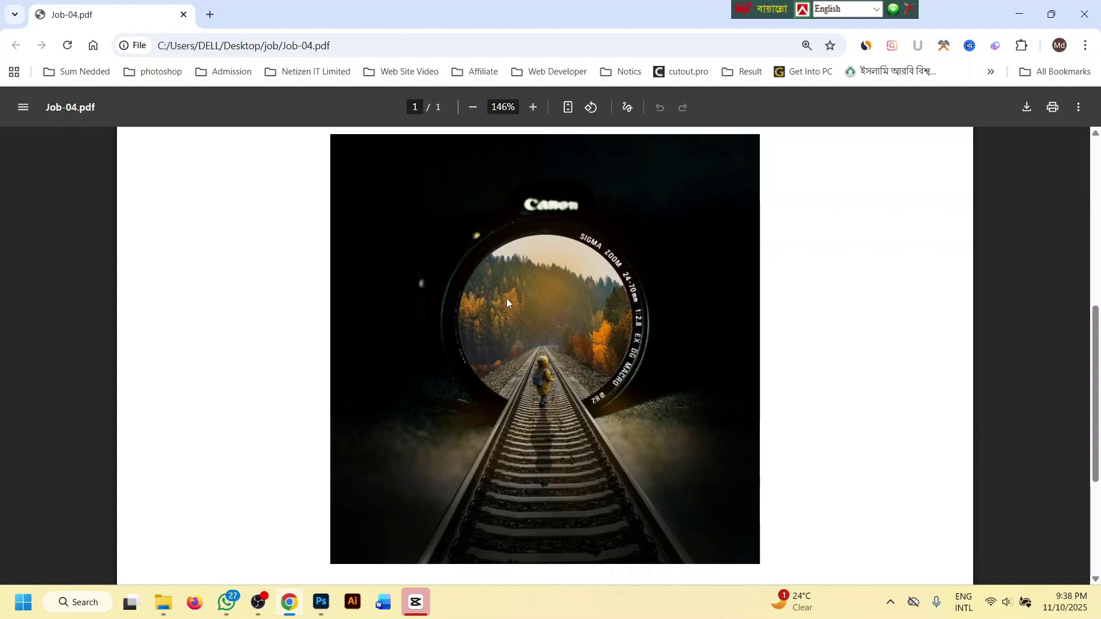
pyautogui.scroll(-3, 543, 327)
pyautogui.click(321, 602)
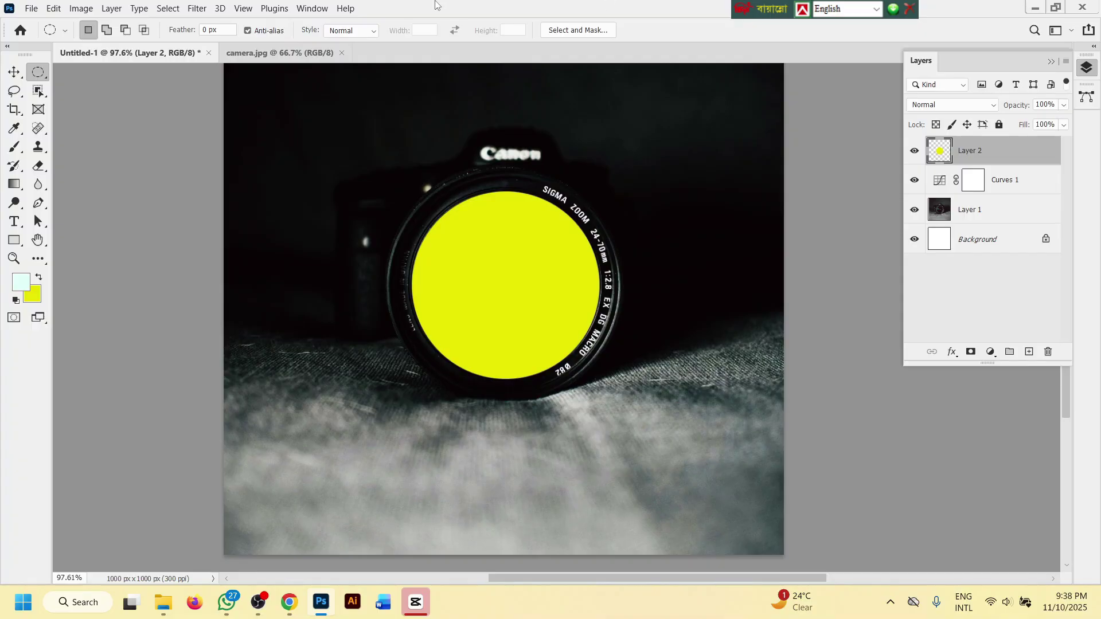
# - Open railline.jpg from the job folder and bring its image into the camera composition as a new layer on top
pyautogui.click(31, 9)
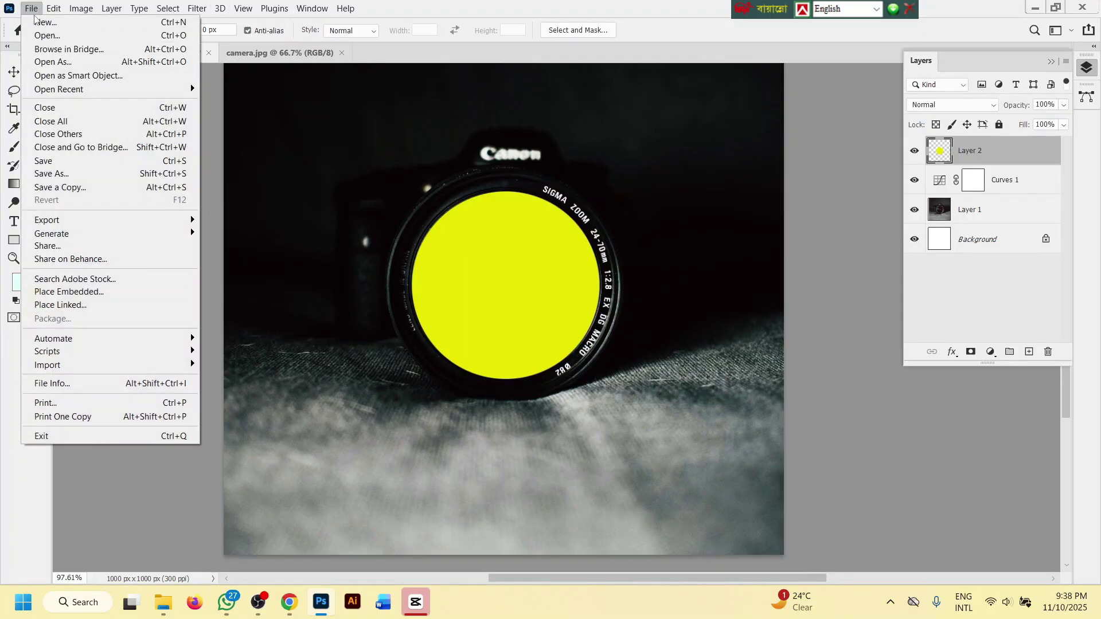
pyautogui.click(58, 37)
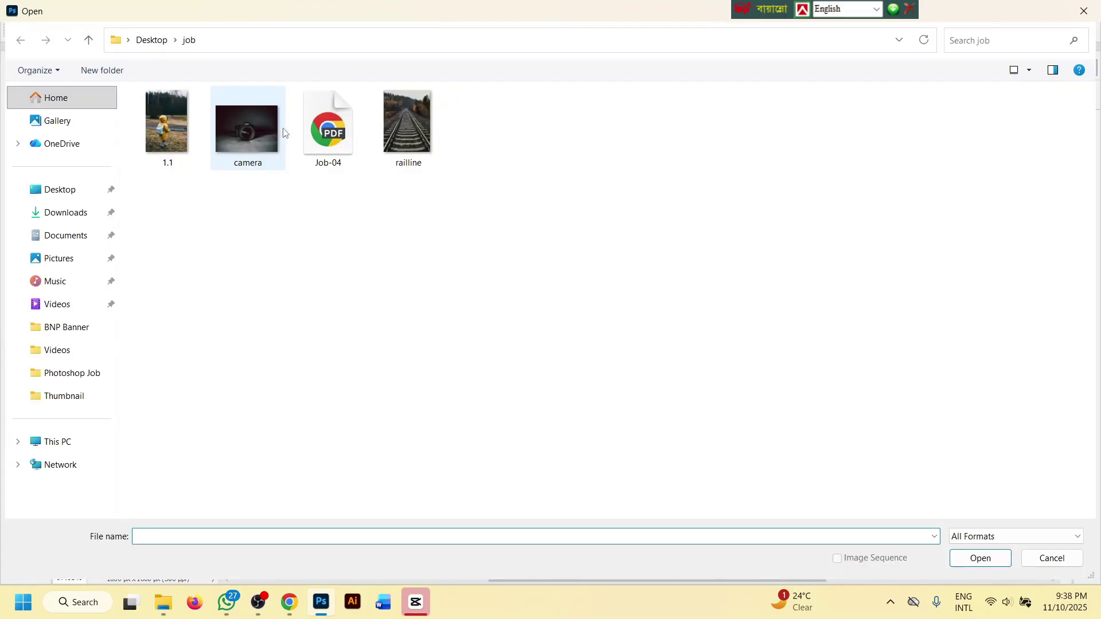
pyautogui.doubleClick(394, 139)
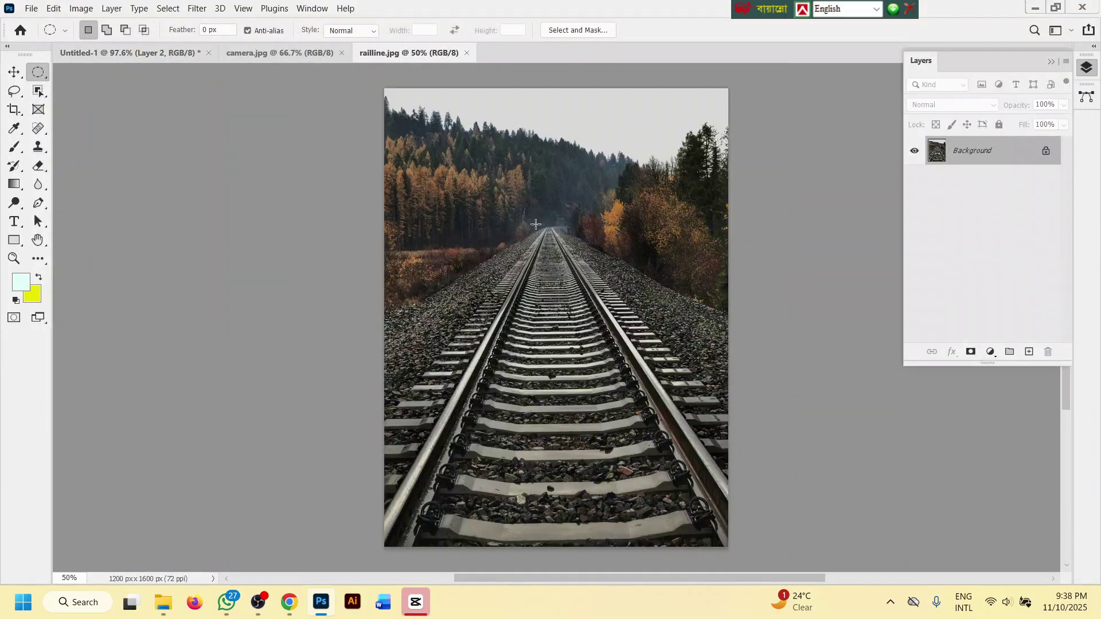
pyautogui.click(11, 71)
pyautogui.moveTo(525, 225); pyautogui.dragTo(140, 58)
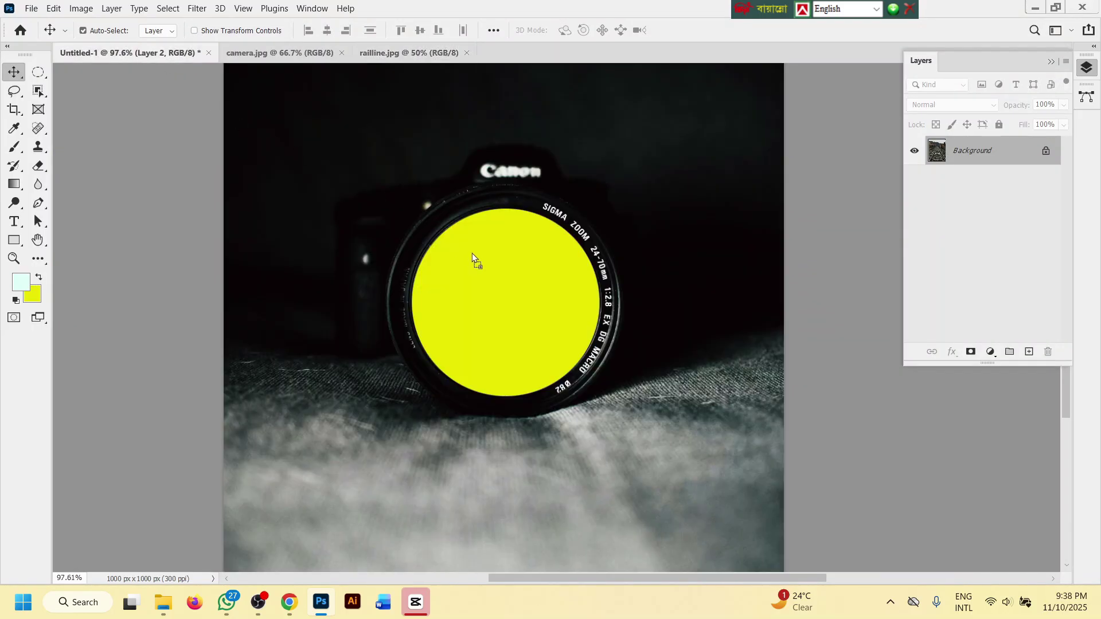
pyautogui.moveTo(473, 253); pyautogui.dragTo(503, 279)
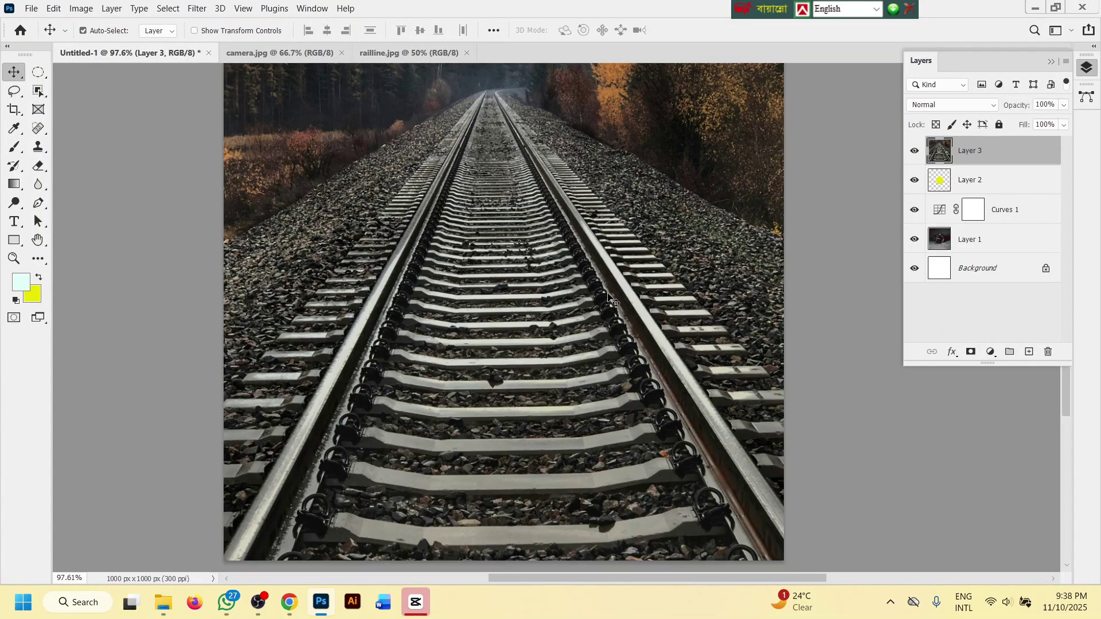
# - Free-transform the railway layer, scaling it proportionally to about 64% and positioning it over the camera lens
pyautogui.hotkey('ctrl', '-')
pyautogui.moveTo(578, 246); pyautogui.dragTo(584, 260)
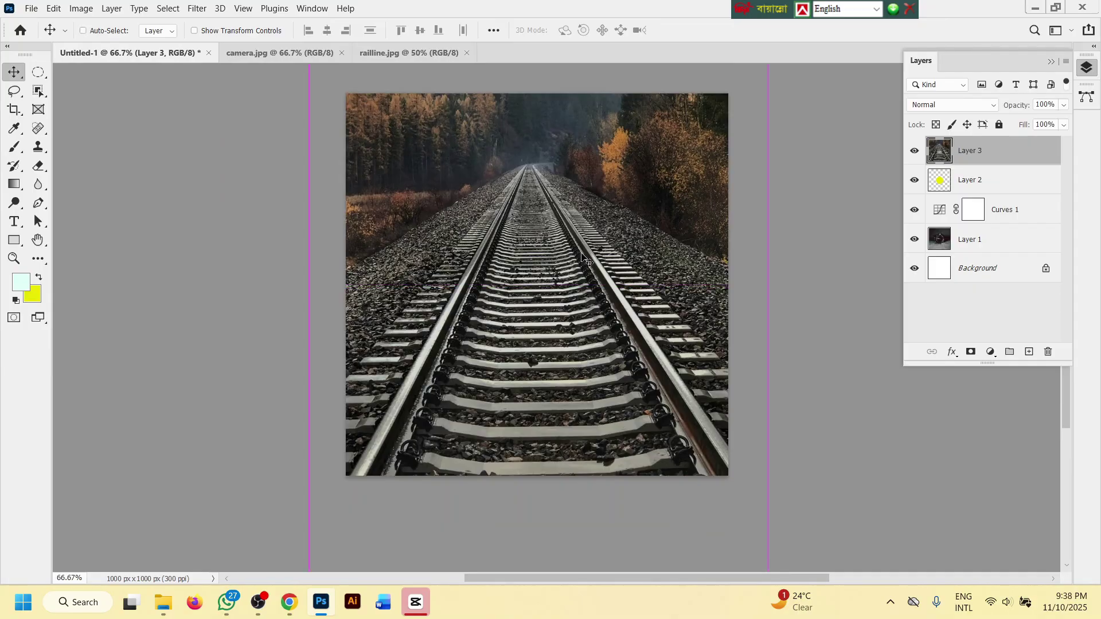
pyautogui.hotkey('ctrl', 't')
pyautogui.scroll(-1, 667, 258)
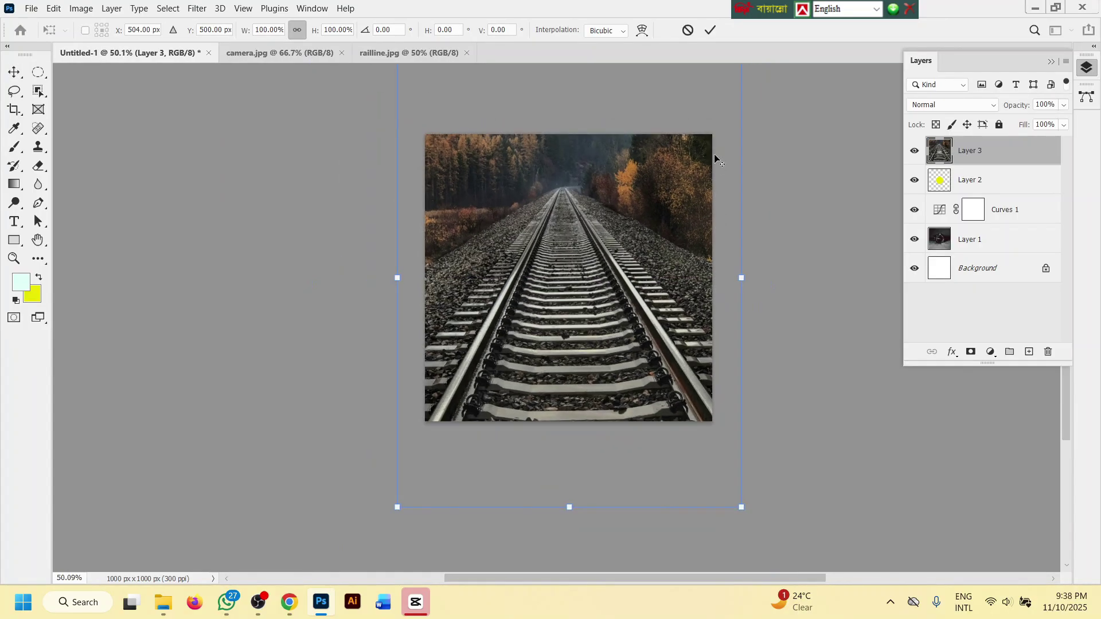
pyautogui.scroll(-1, 725, 197)
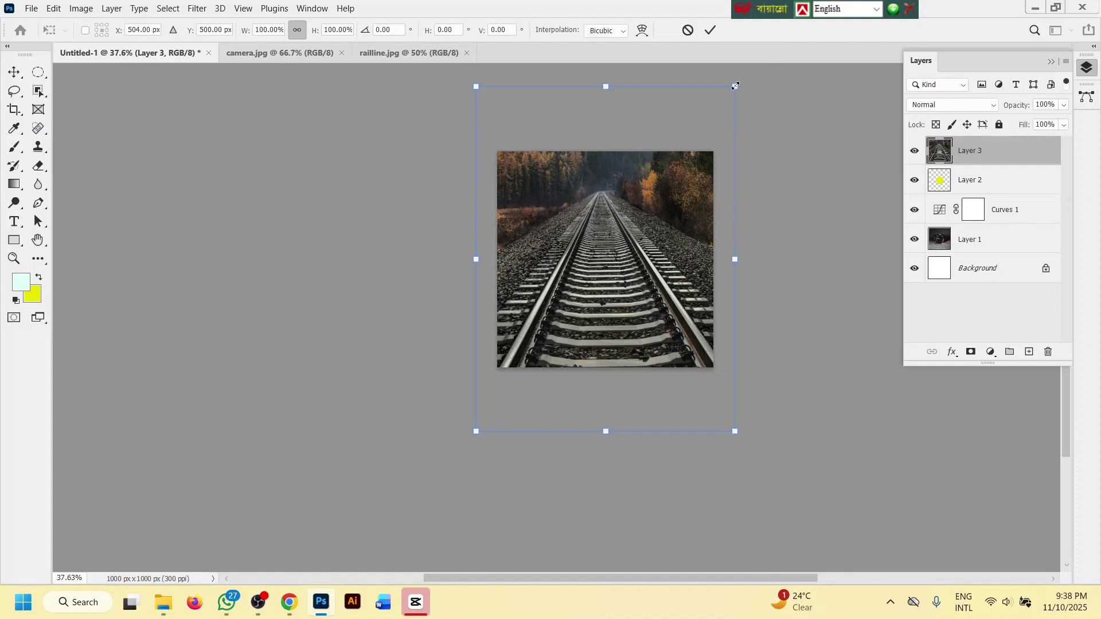
pyautogui.moveTo(735, 87); pyautogui.dragTo(651, 215)
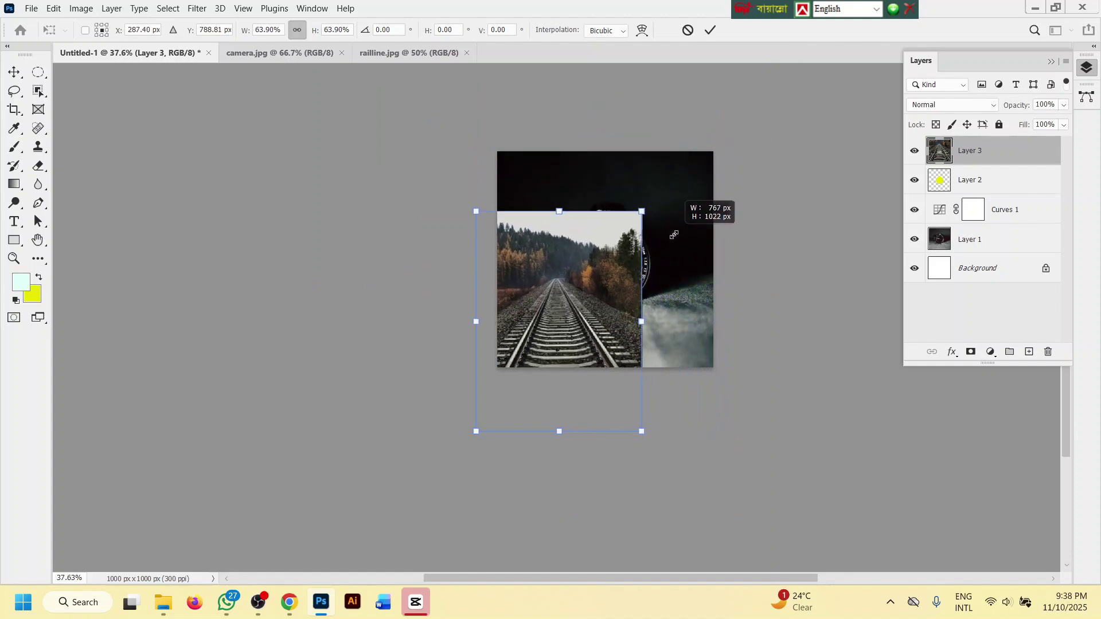
pyautogui.scroll(2, 631, 281)
pyautogui.moveTo(532, 283); pyautogui.dragTo(625, 210)
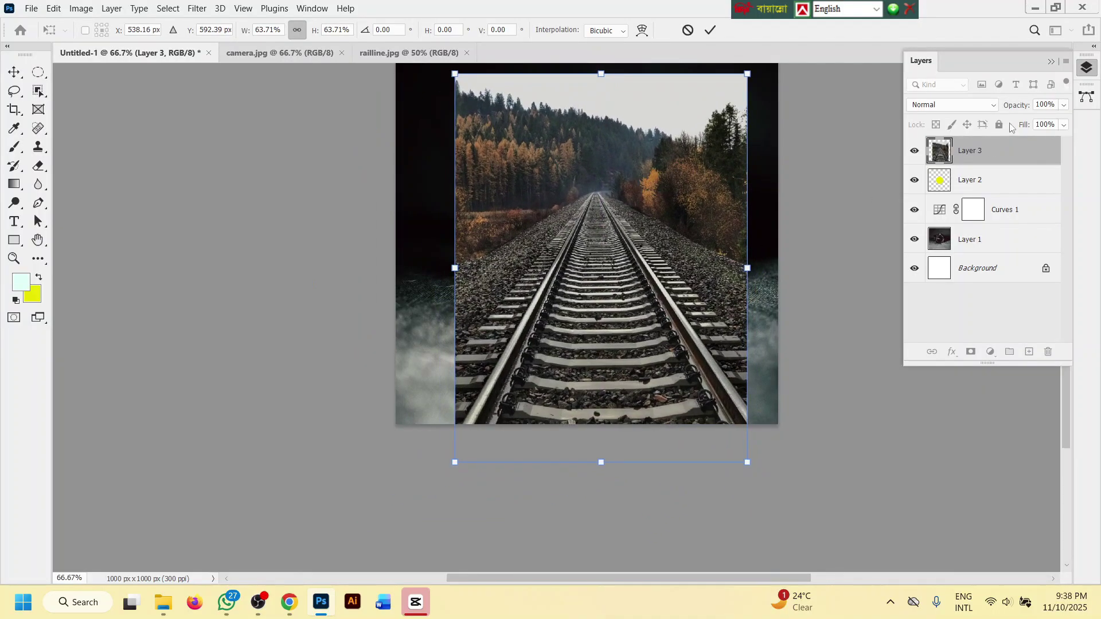
# - Lower the railway layer's opacity to 40%, scale it to about 53.7% and centre it over the yellow circle
pyautogui.click(1063, 106)
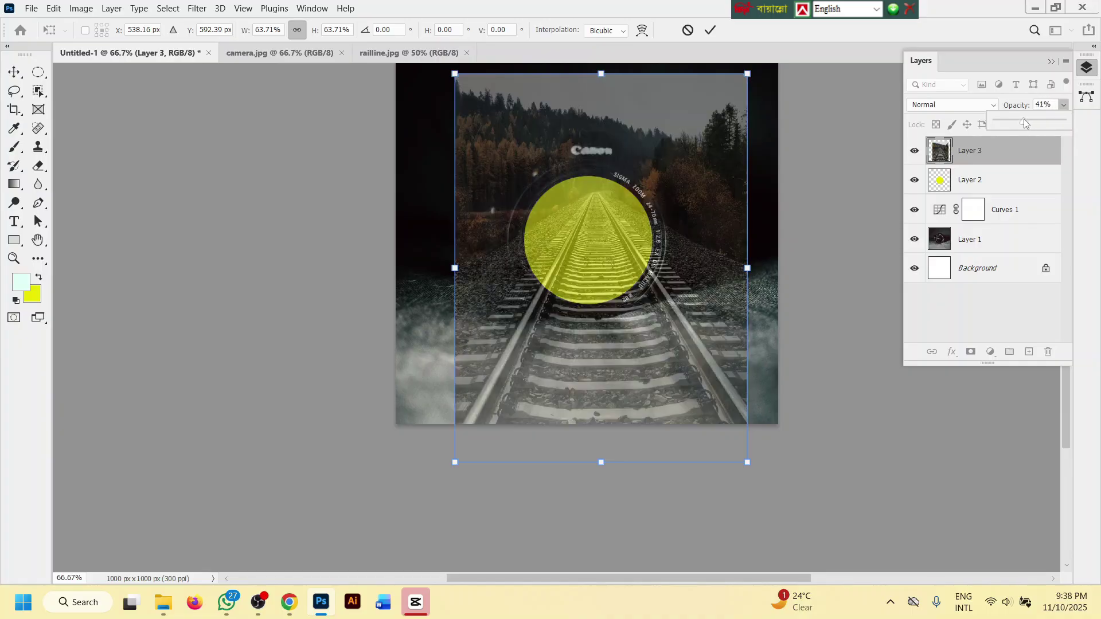
pyautogui.moveTo(1024, 118); pyautogui.dragTo(1022, 119)
pyautogui.moveTo(644, 311); pyautogui.dragTo(638, 333)
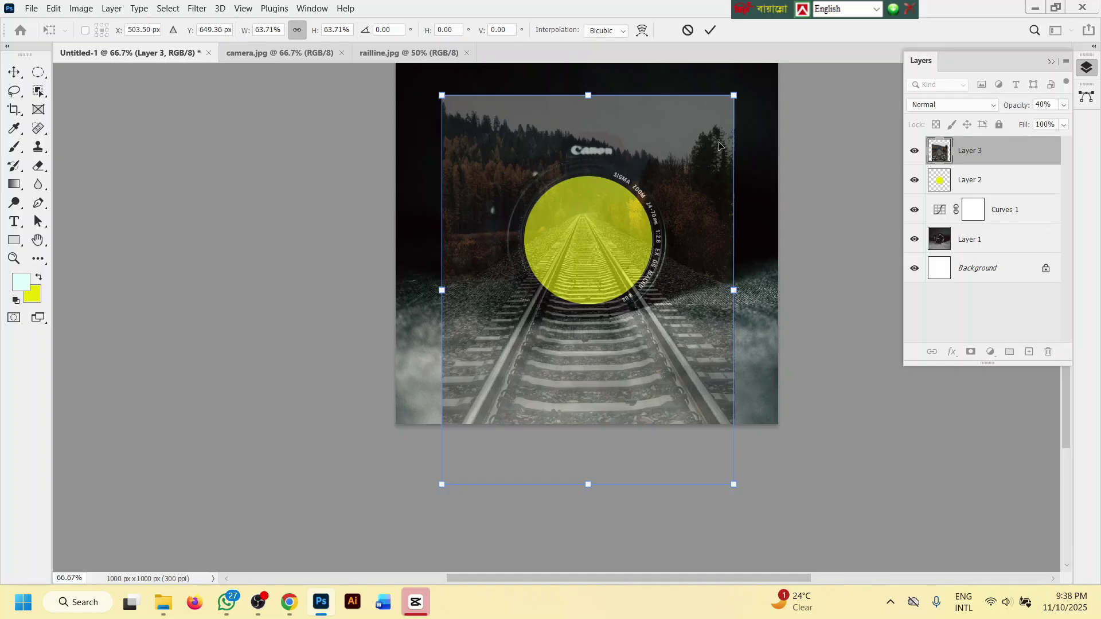
pyautogui.moveTo(734, 97); pyautogui.dragTo(691, 157)
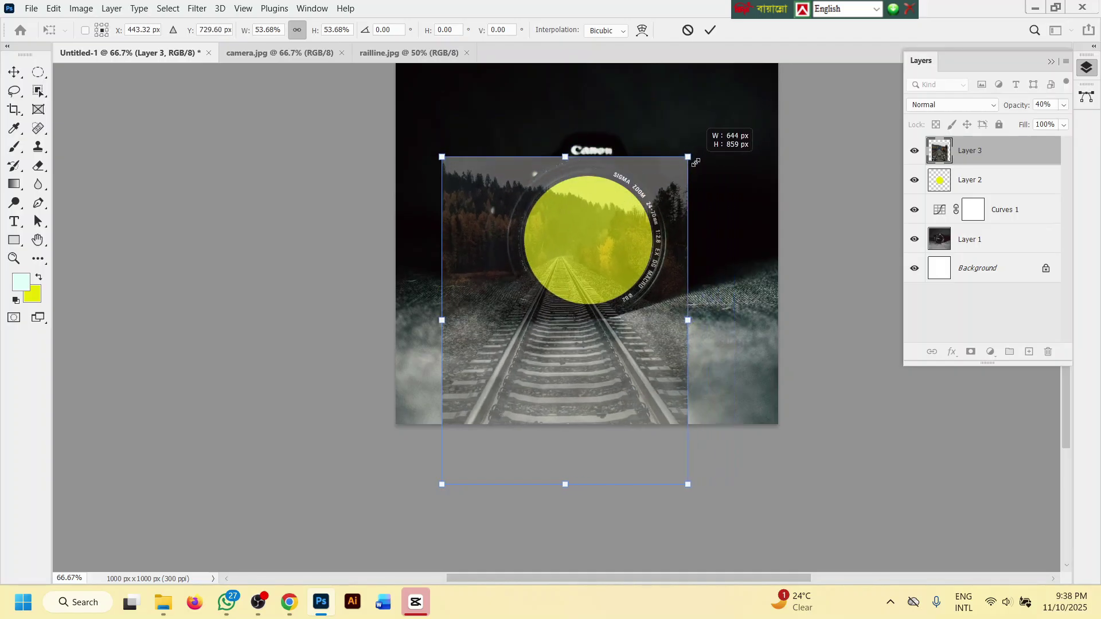
pyautogui.moveTo(580, 362); pyautogui.dragTo(607, 371)
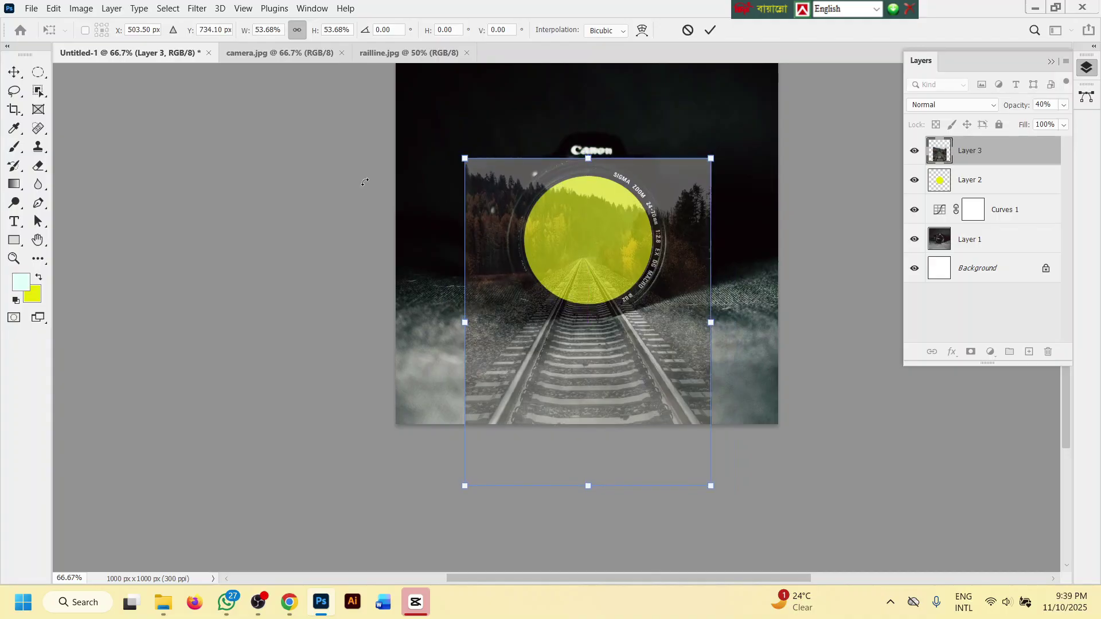
# - Check the railway placement against the Job-04 sample in Chrome, return to Photoshop, shift the layer slightly down and apply the transform
pyautogui.click(289, 602)
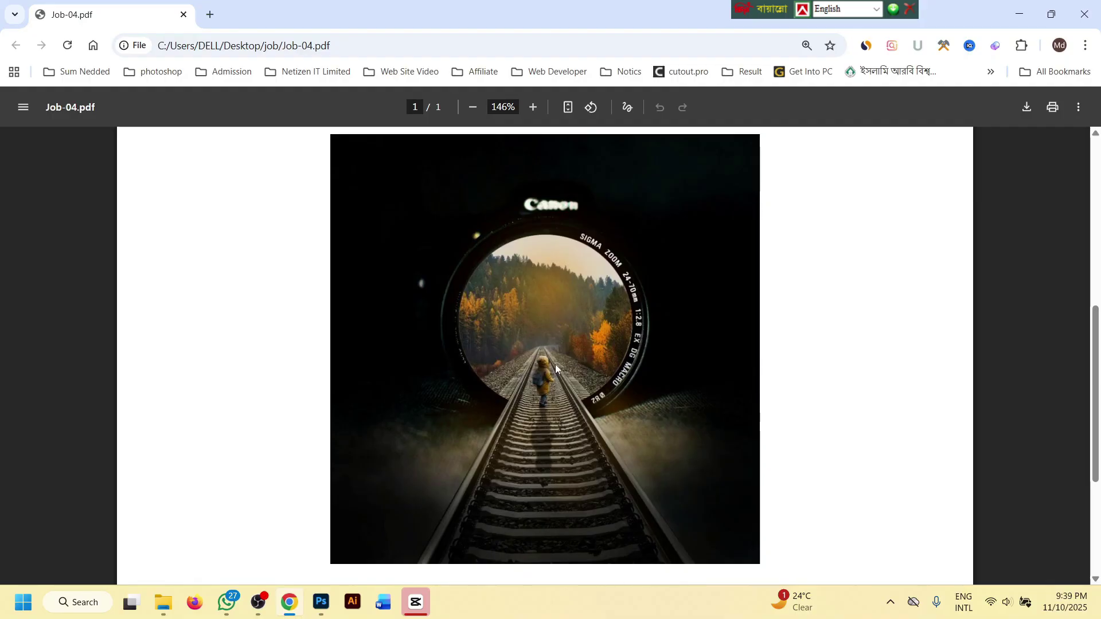
pyautogui.click(322, 602)
pyautogui.moveTo(625, 253); pyautogui.dragTo(623, 264)
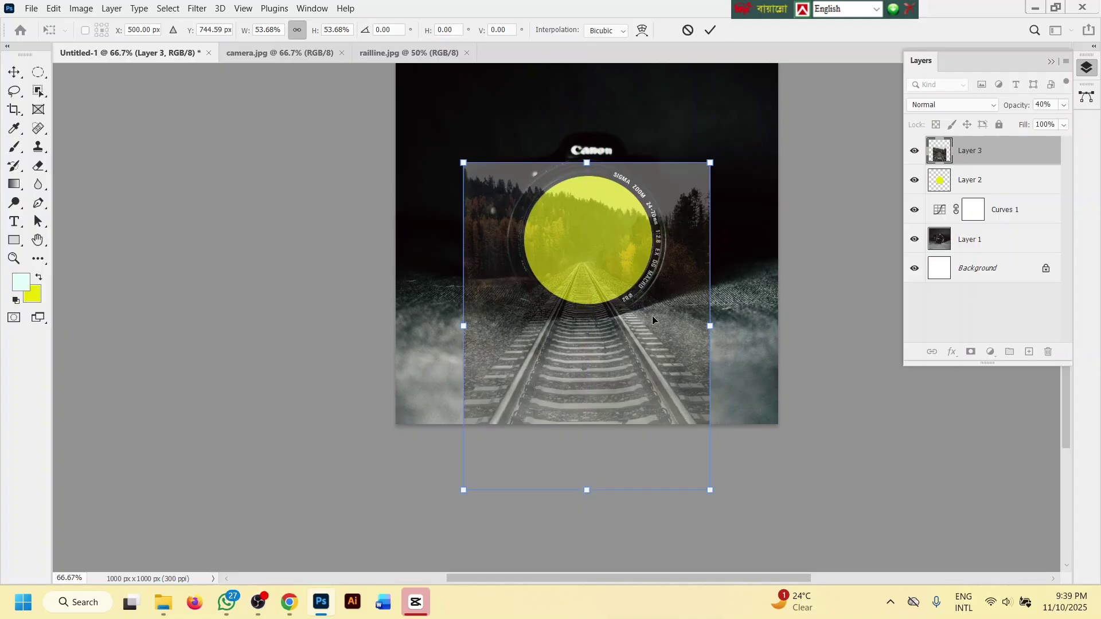
pyautogui.press('Return')
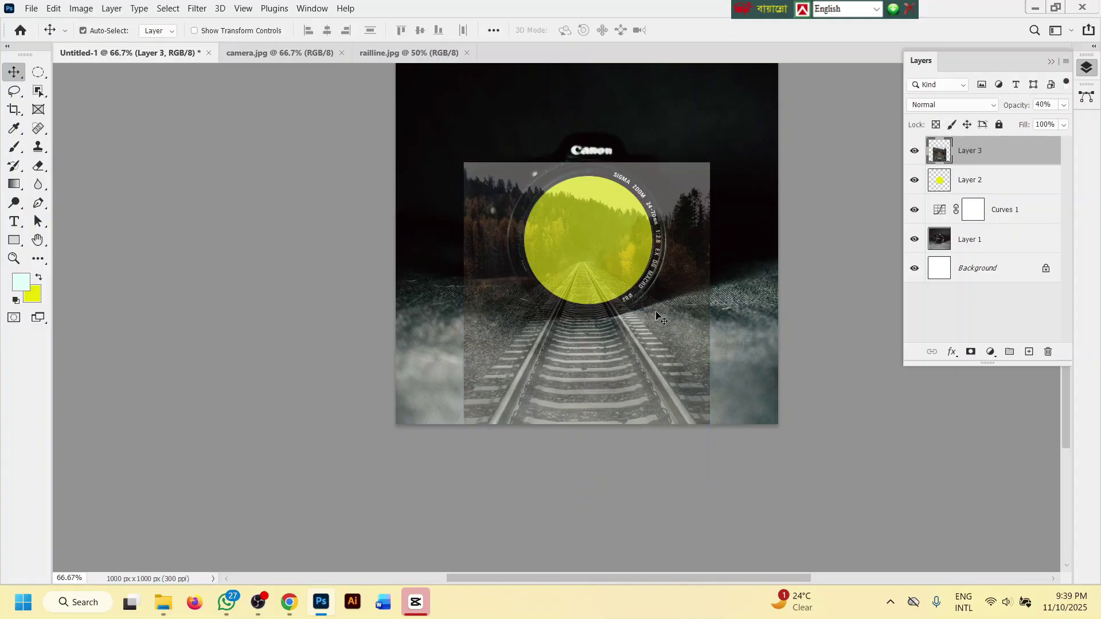
# - Restore the railway layer's opacity to 100% and deselect the layer
pyautogui.click(1064, 107)
pyautogui.moveTo(1028, 125); pyautogui.dragTo(1065, 122)
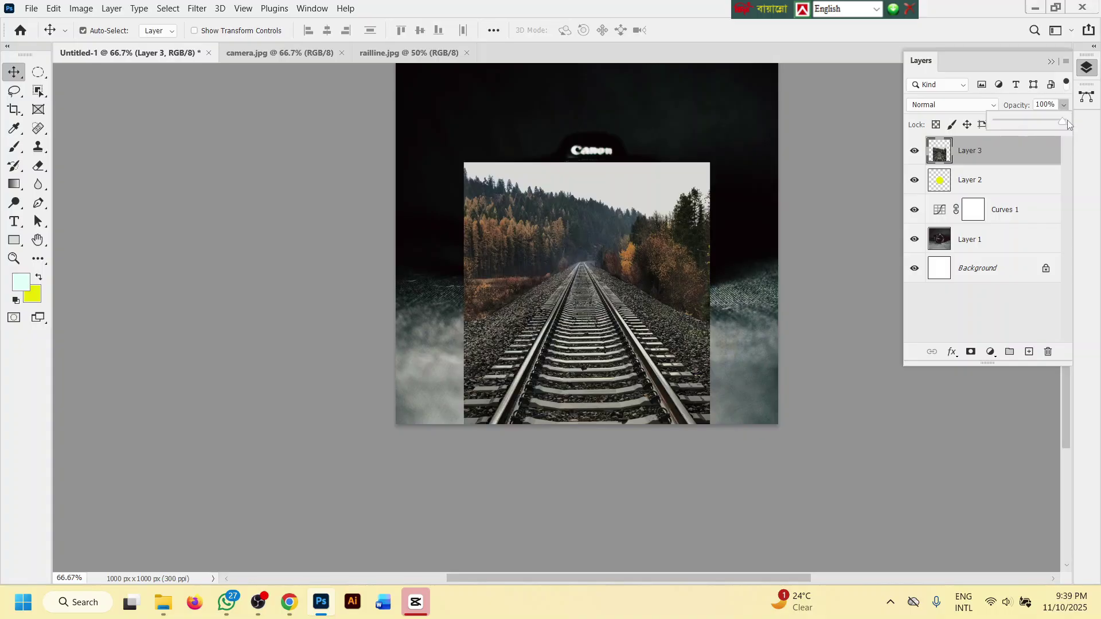
pyautogui.click(840, 187)
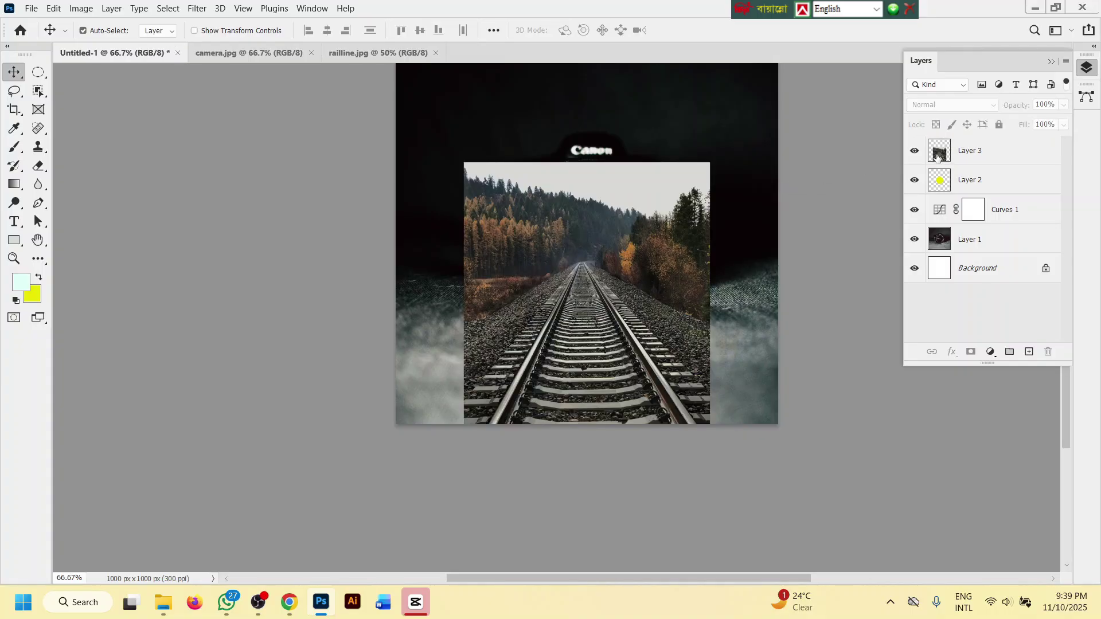
# - With Layer 3 active, load Layer 2's circle as a selection, set Layer 3's opacity to 61% and mask it with the selection
pyautogui.click(937, 155)
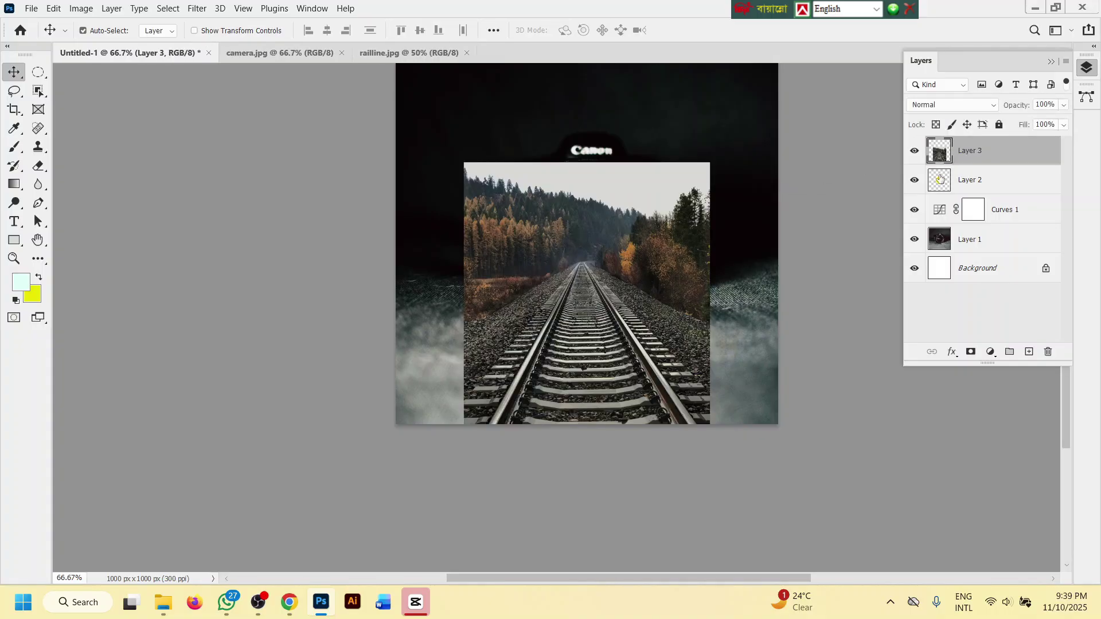
pyautogui.click(939, 178)
pyautogui.click(953, 157)
pyautogui.keyDown('ctrl'); pyautogui.click(939, 181); pyautogui.keyUp('ctrl')
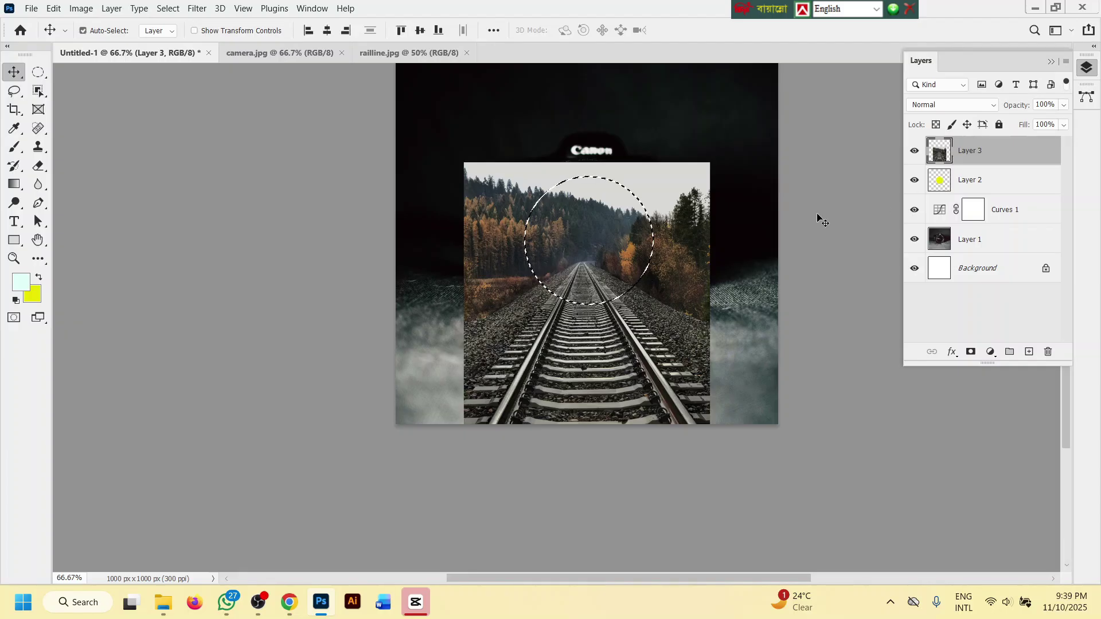
pyautogui.moveTo(1063, 105); pyautogui.dragTo(1036, 122)
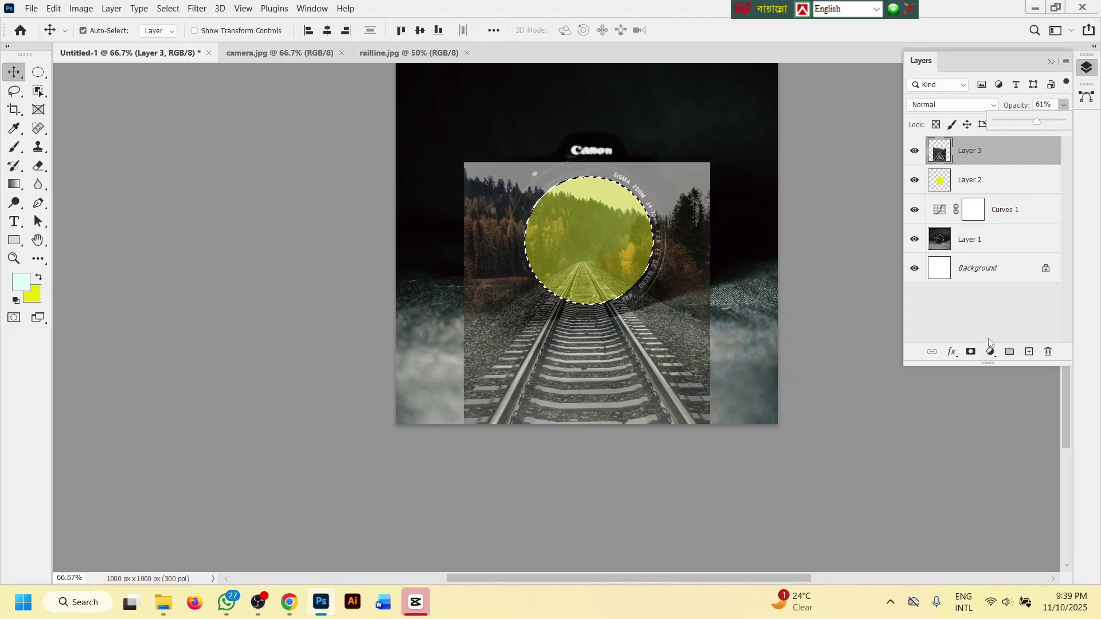
pyautogui.click(971, 352)
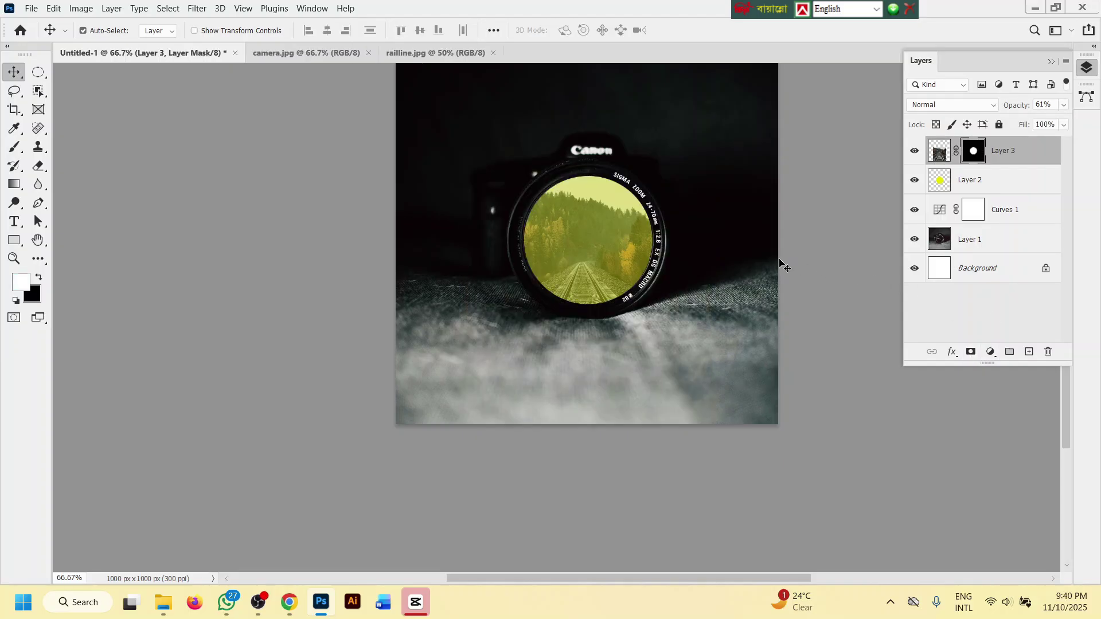
# - Set the masked railway layer's opacity to 100% and inspect the scene inside the lens up close
pyautogui.click(1062, 106)
pyautogui.moveTo(1035, 122); pyautogui.dragTo(1065, 122)
pyautogui.click(830, 279)
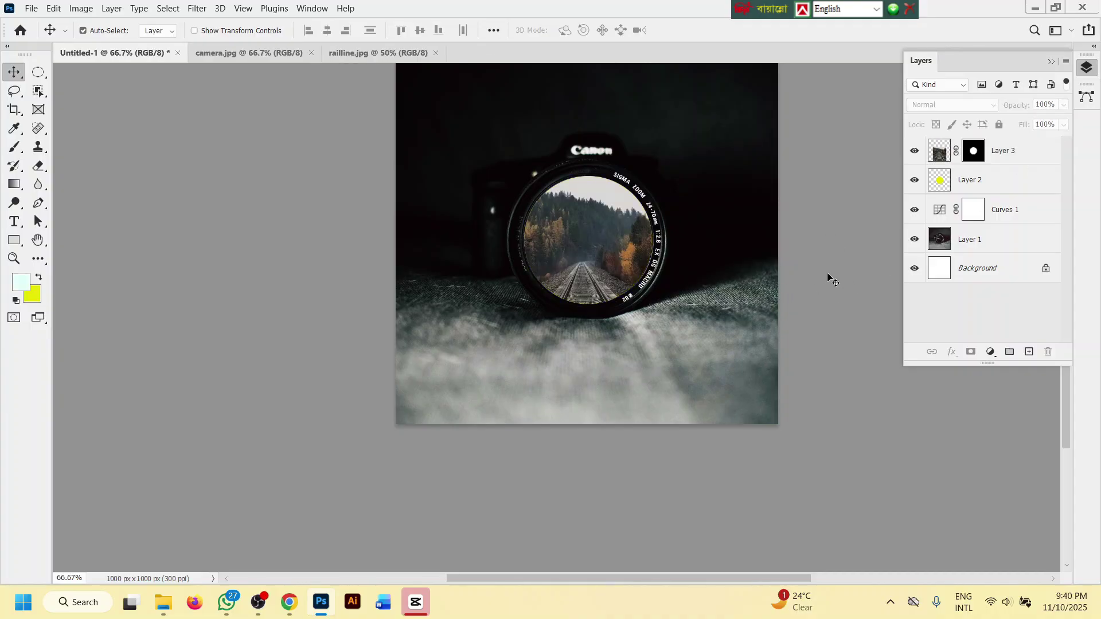
pyautogui.scroll(4, 603, 229)
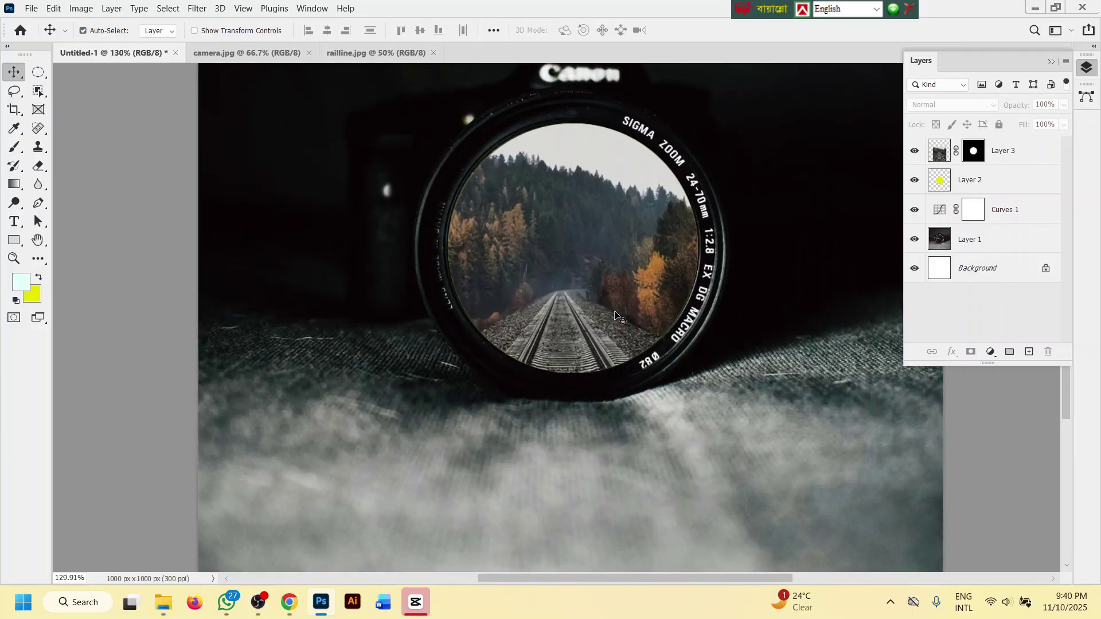
# - Switch to the Job-04 brief in Chrome, examine how the sample's track extends out of the lens, and return to Photoshop
pyautogui.click(290, 601)
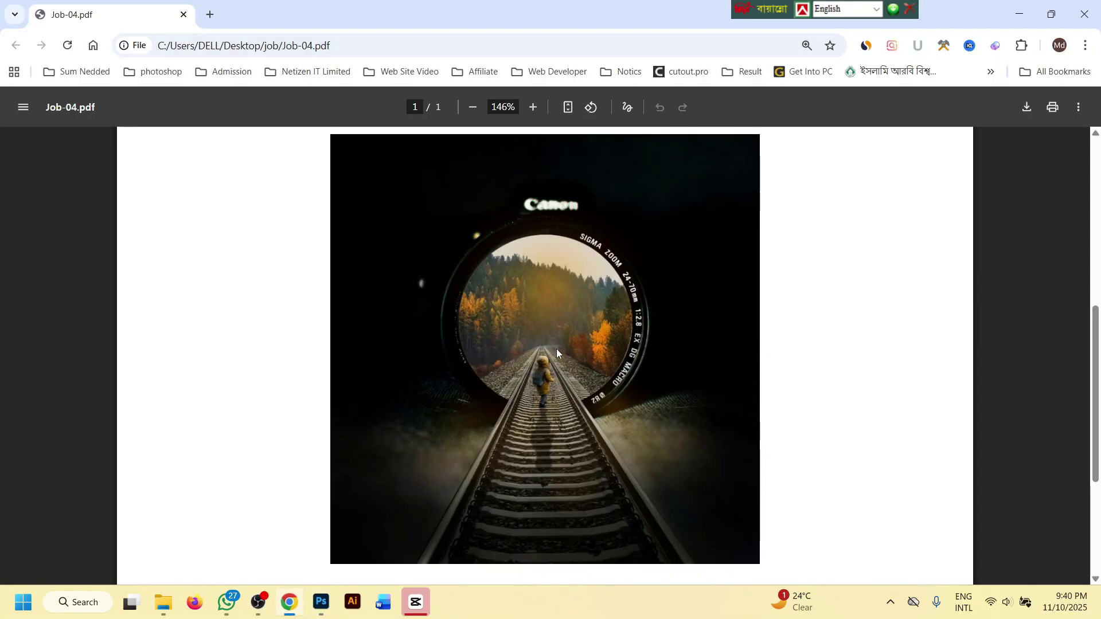
pyautogui.scroll(3, 556, 349)
pyautogui.scroll(-3, 562, 351)
pyautogui.scroll(3, 559, 361)
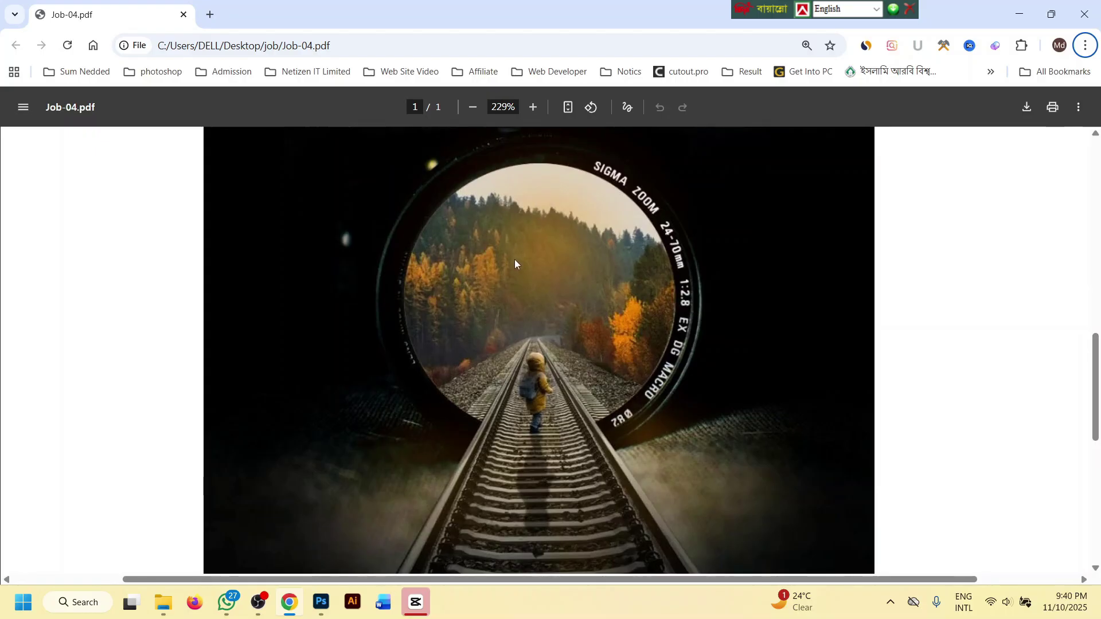
pyautogui.scroll(-4, 516, 261)
pyautogui.scroll(3, 515, 268)
pyautogui.scroll(-2, 517, 266)
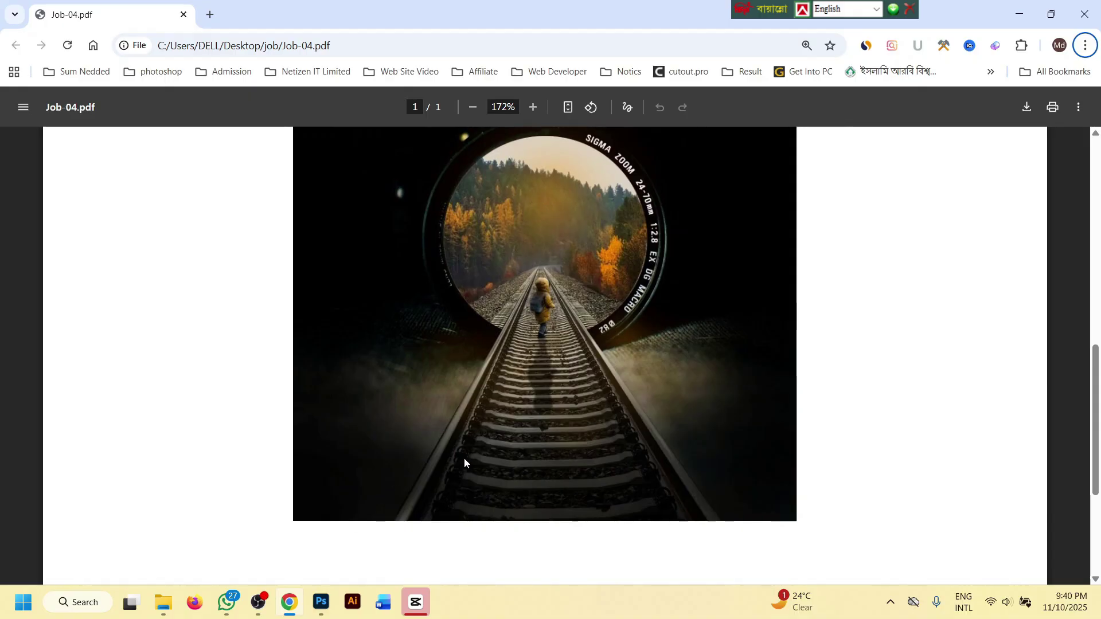
pyautogui.click(323, 602)
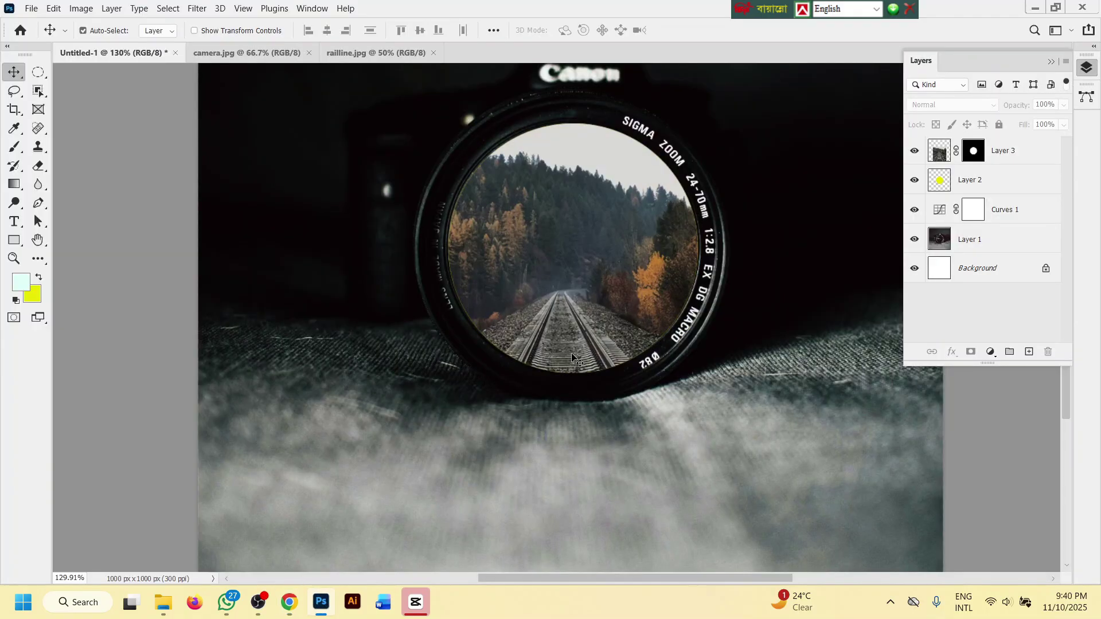
# - Compare the composition with and without the masked railway layer, and duplicate Layer 3 together with its mask
pyautogui.scroll(-3, 576, 352)
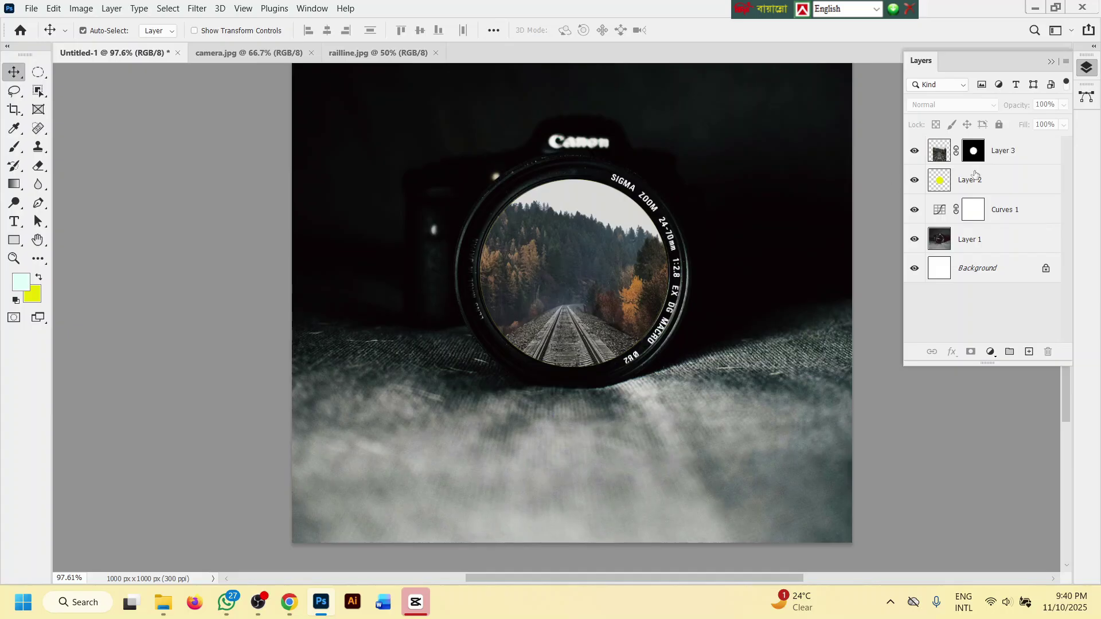
pyautogui.click(1012, 158)
pyautogui.click(914, 150)
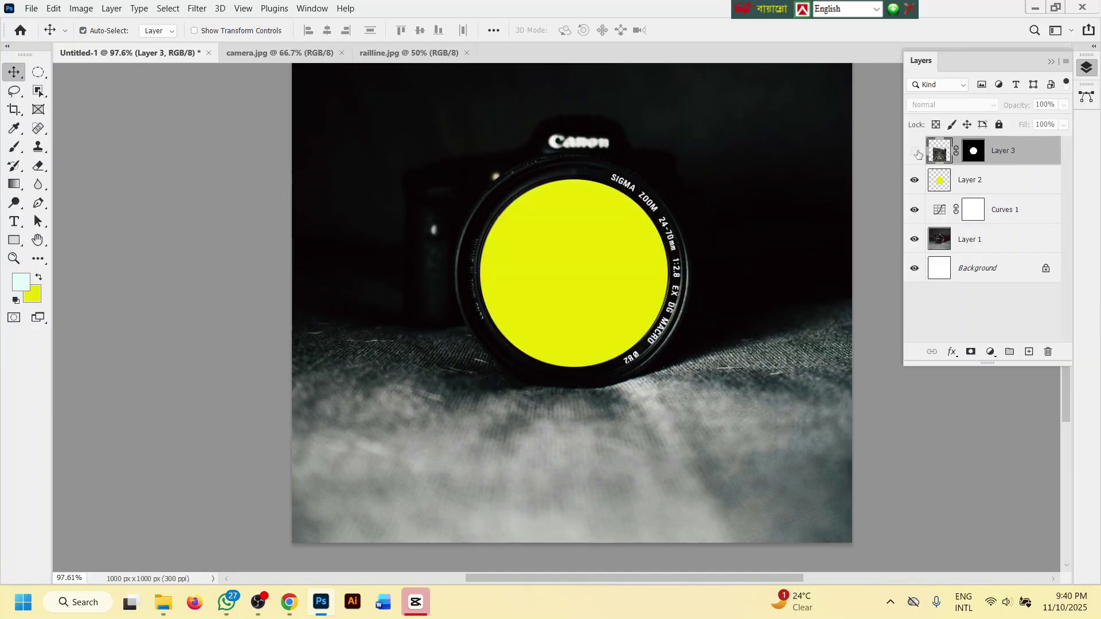
pyautogui.click(914, 151)
pyautogui.moveTo(1006, 153); pyautogui.dragTo(1029, 352)
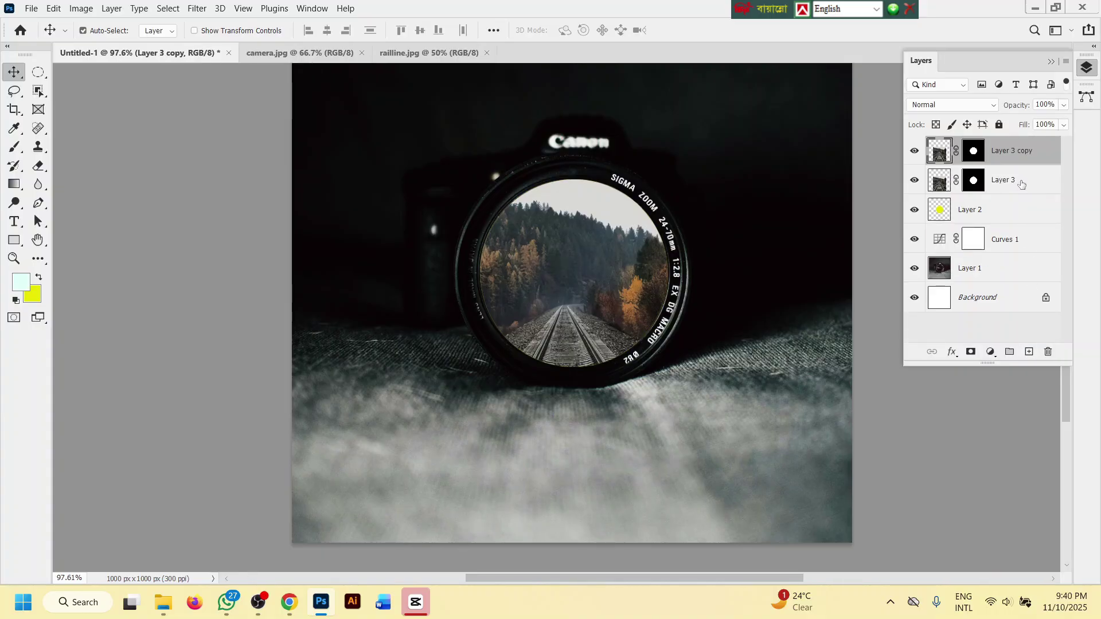
pyautogui.click(975, 151)
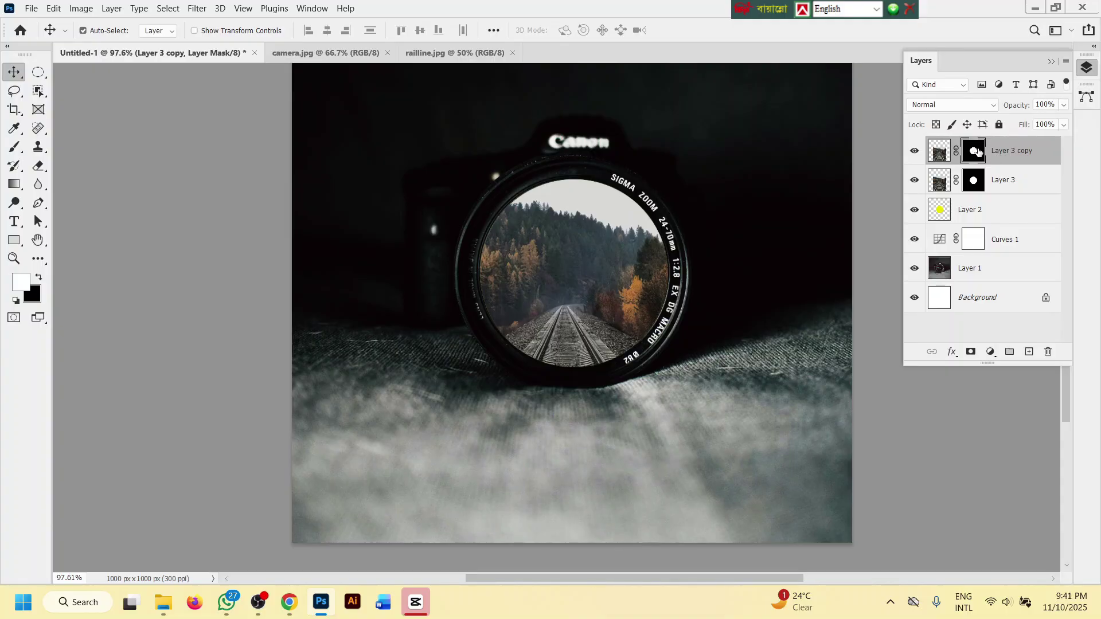
pyautogui.click(1048, 352)
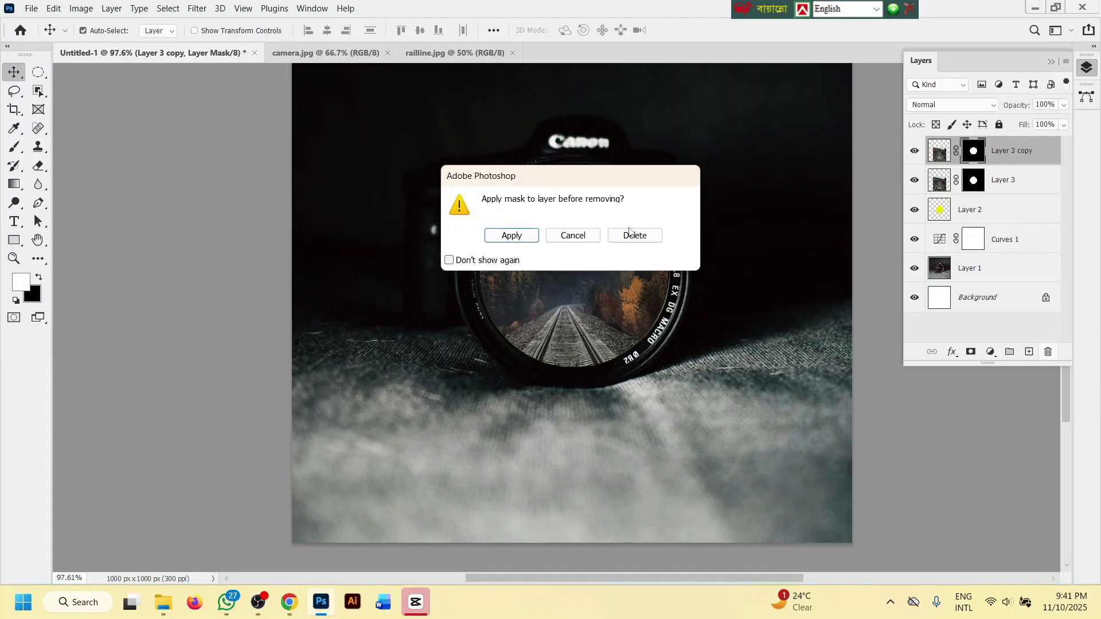
pyautogui.click(511, 235)
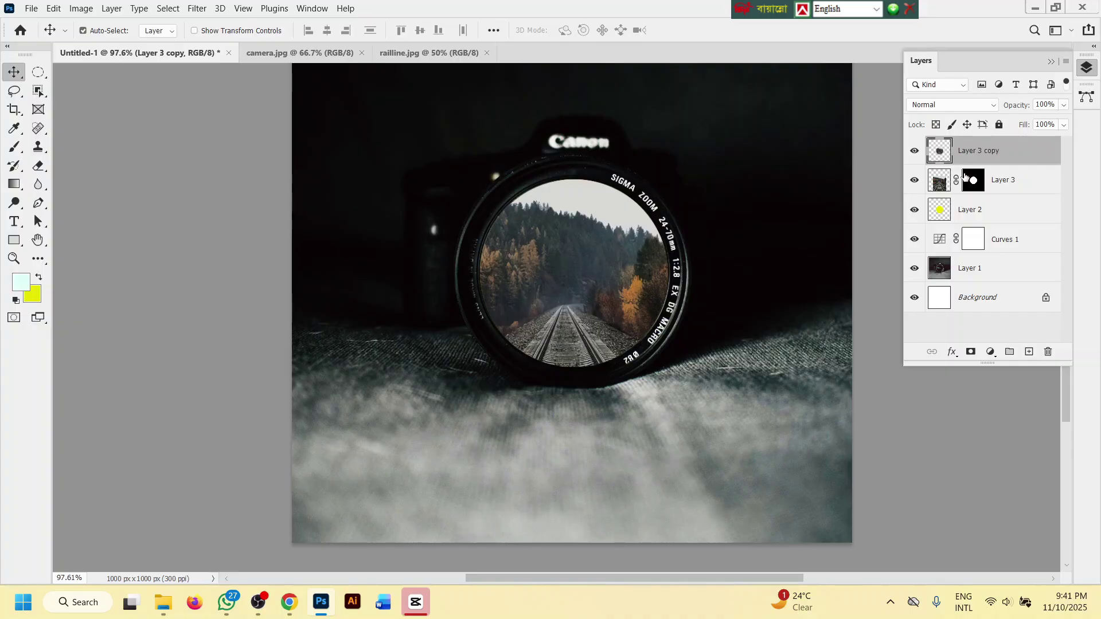
# - Delete Layer 3 copy's mask without applying it and set the layer's opacity to 35%
pyautogui.moveTo(964, 177); pyautogui.dragTo(973, 151)
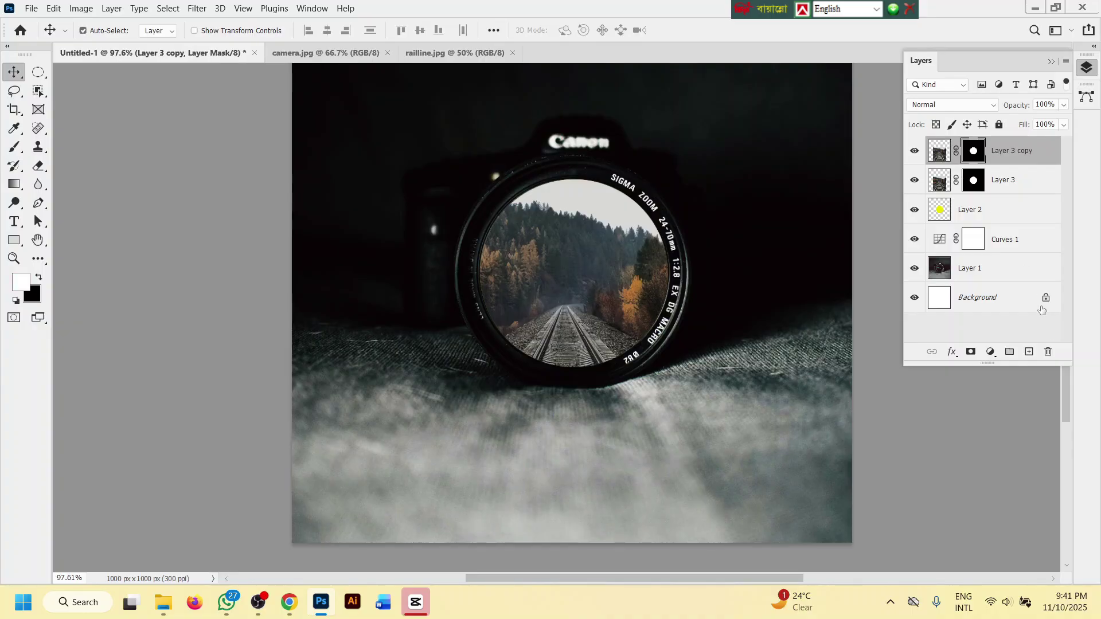
pyautogui.click(1049, 354)
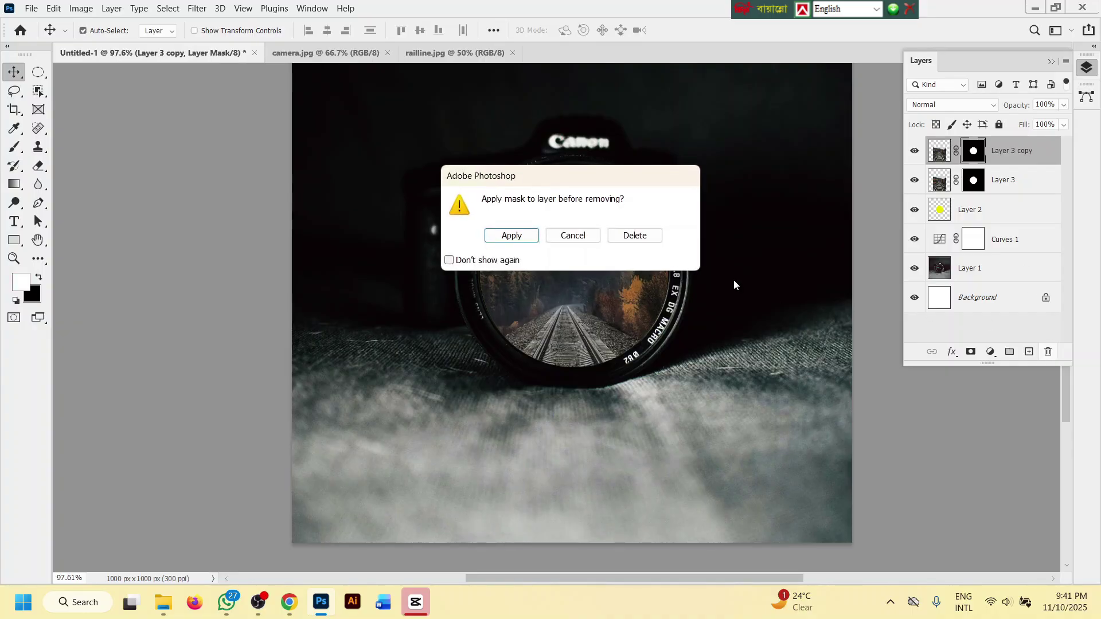
pyautogui.click(647, 236)
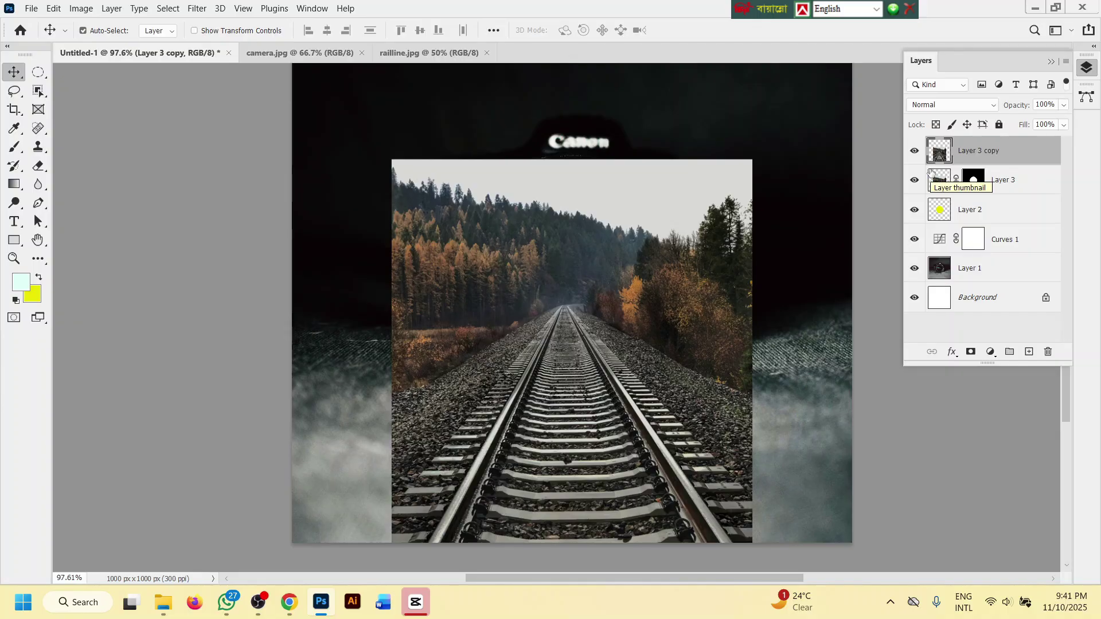
pyautogui.click(1064, 105)
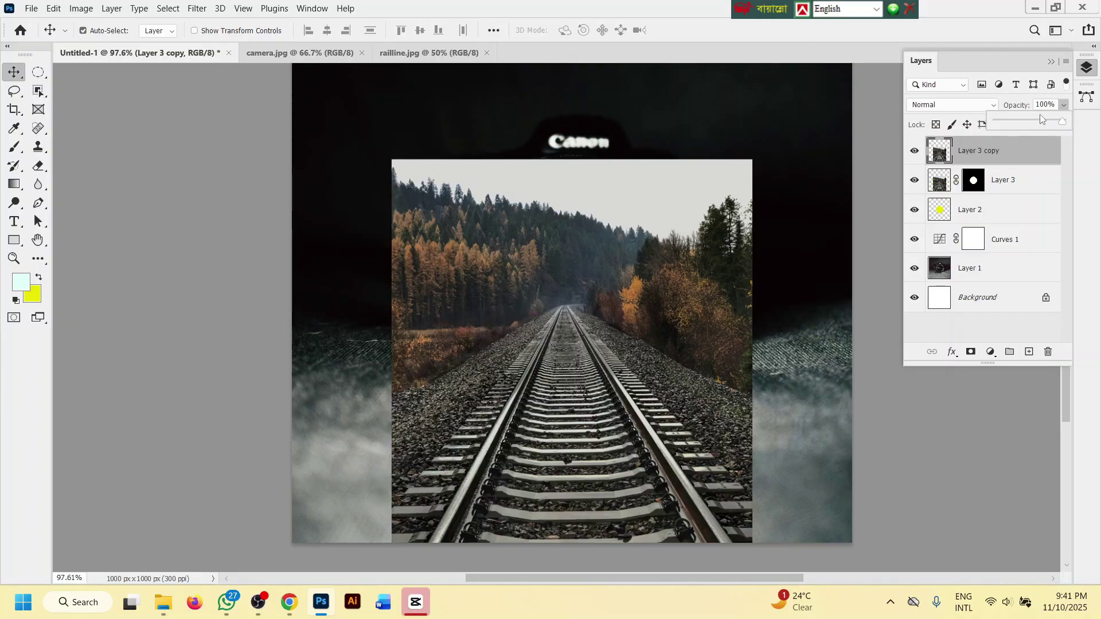
pyautogui.moveTo(1040, 118); pyautogui.dragTo(1014, 123)
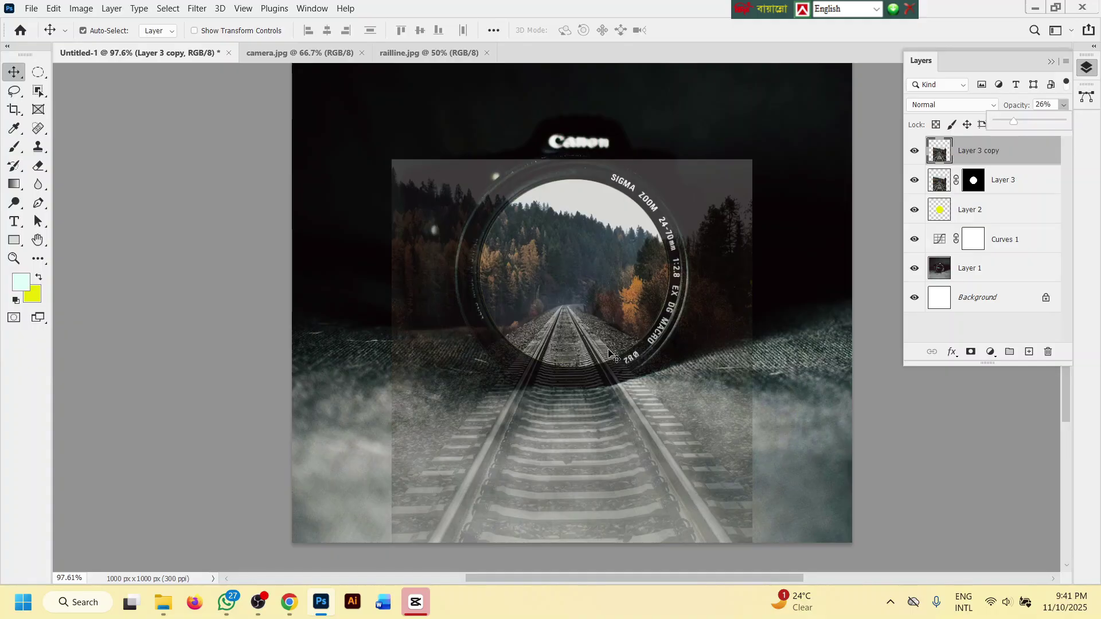
pyautogui.click(1019, 122)
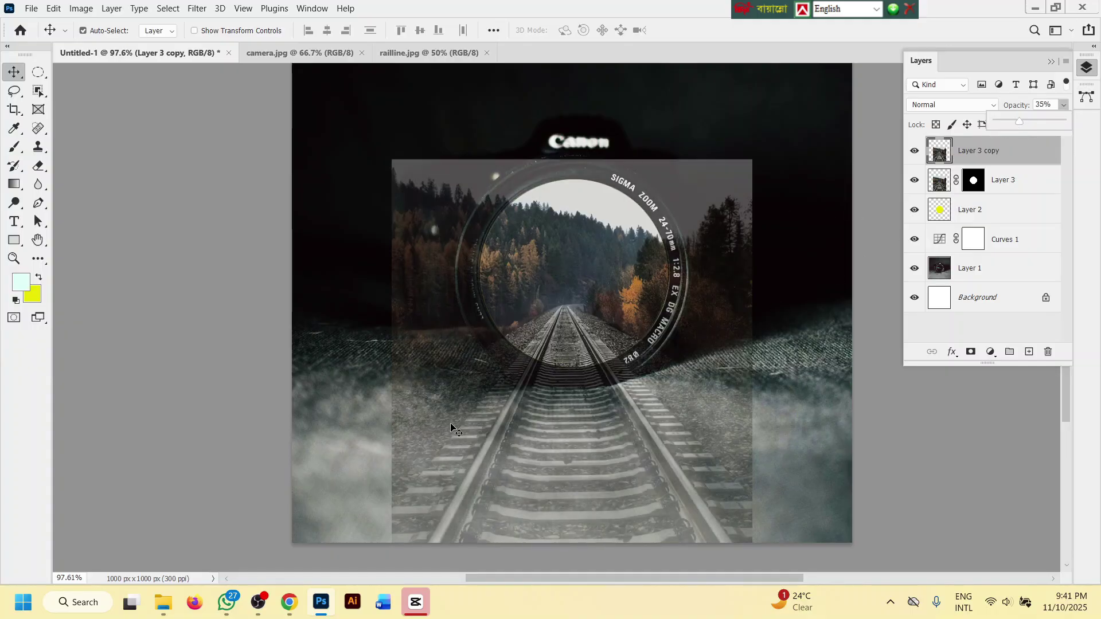
# - With the Pen tool, start a path at the canvas's lower edge, following the left rail's outer edge into the lens and across to the right rail
pyautogui.scroll(3, 456, 430)
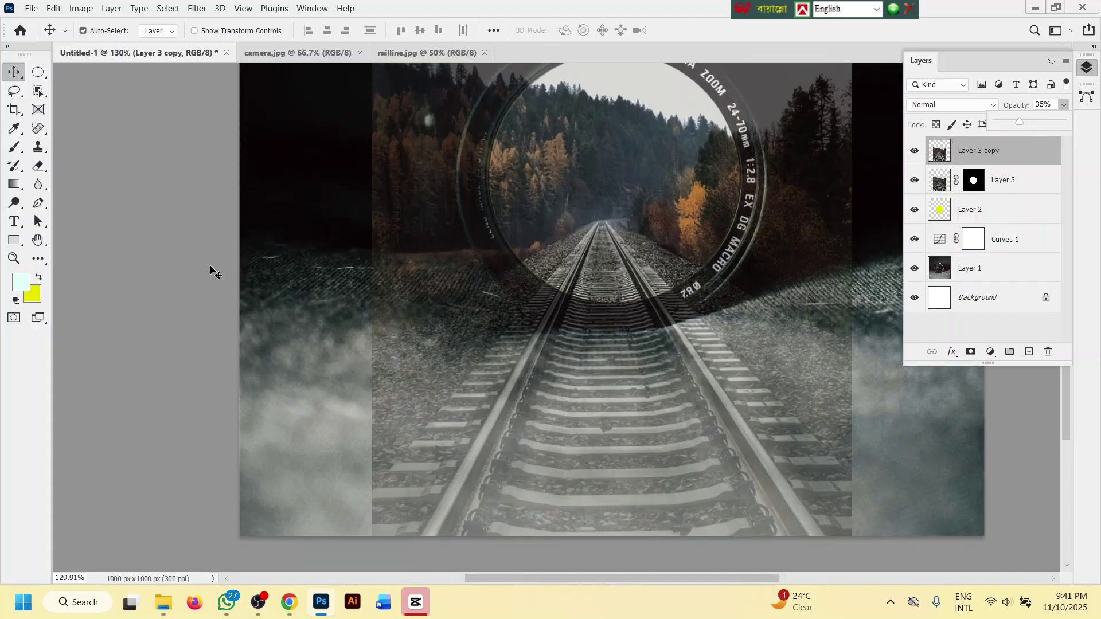
pyautogui.click(37, 203)
pyautogui.scroll(-2, 402, 332)
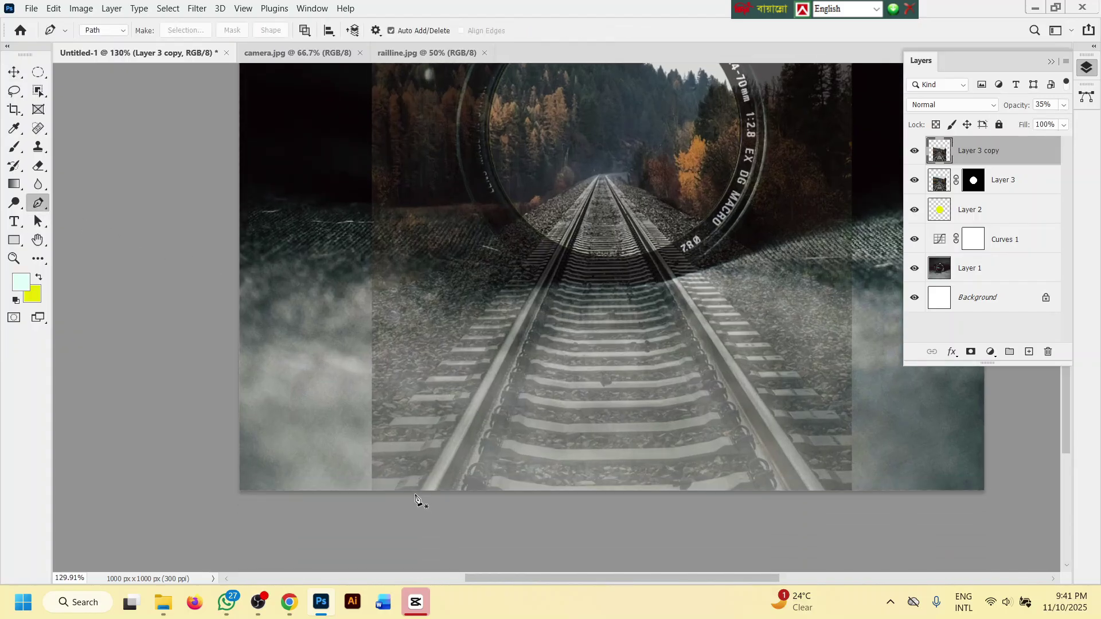
pyautogui.scroll(-4, 427, 499)
pyautogui.scroll(5, 431, 503)
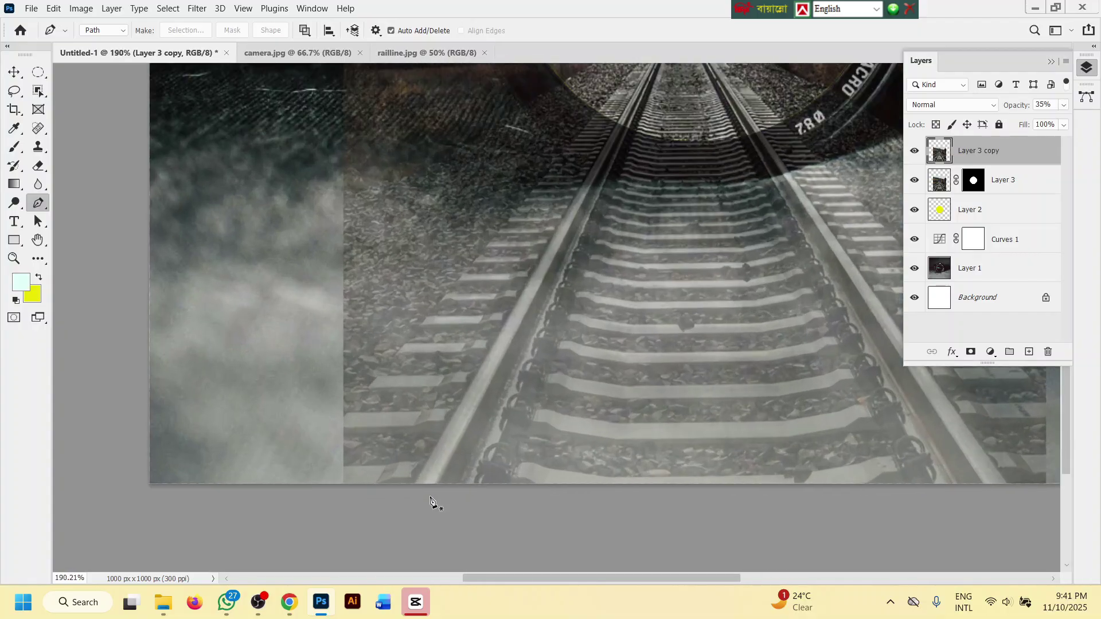
pyautogui.click(413, 484)
pyautogui.moveTo(555, 387); pyautogui.dragTo(492, 533)
pyautogui.scroll(1, 573, 311)
pyautogui.scroll(1, 573, 311)
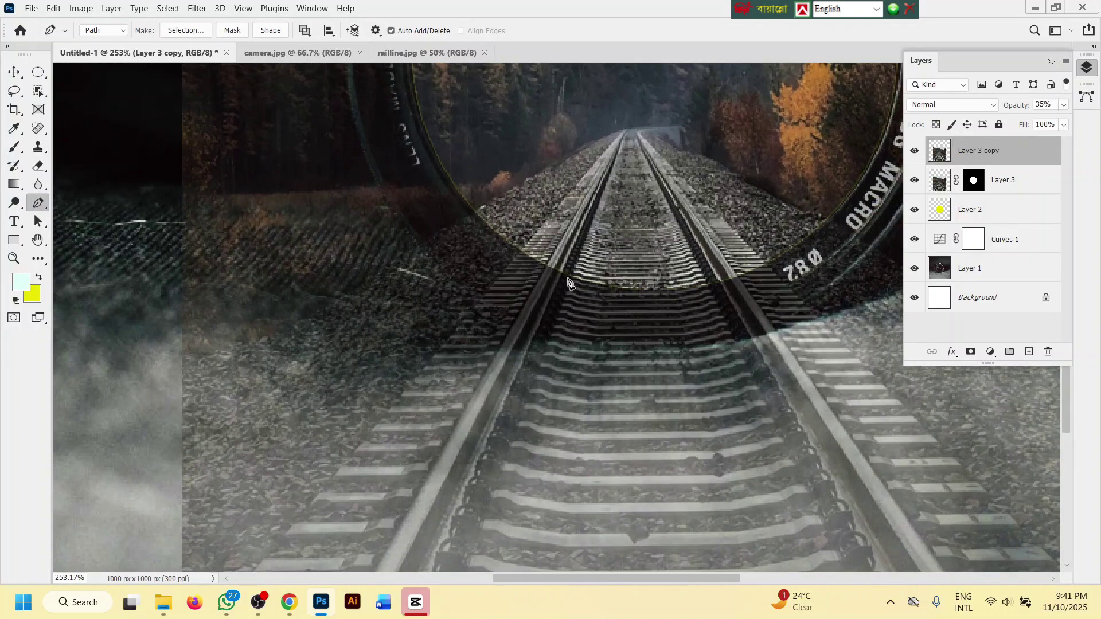
pyautogui.click(550, 258)
pyautogui.click(723, 251)
# - Continue the path down the right rail's outer edge and close it just below the canvas at the starting point
pyautogui.moveTo(786, 356); pyautogui.dragTo(642, 95)
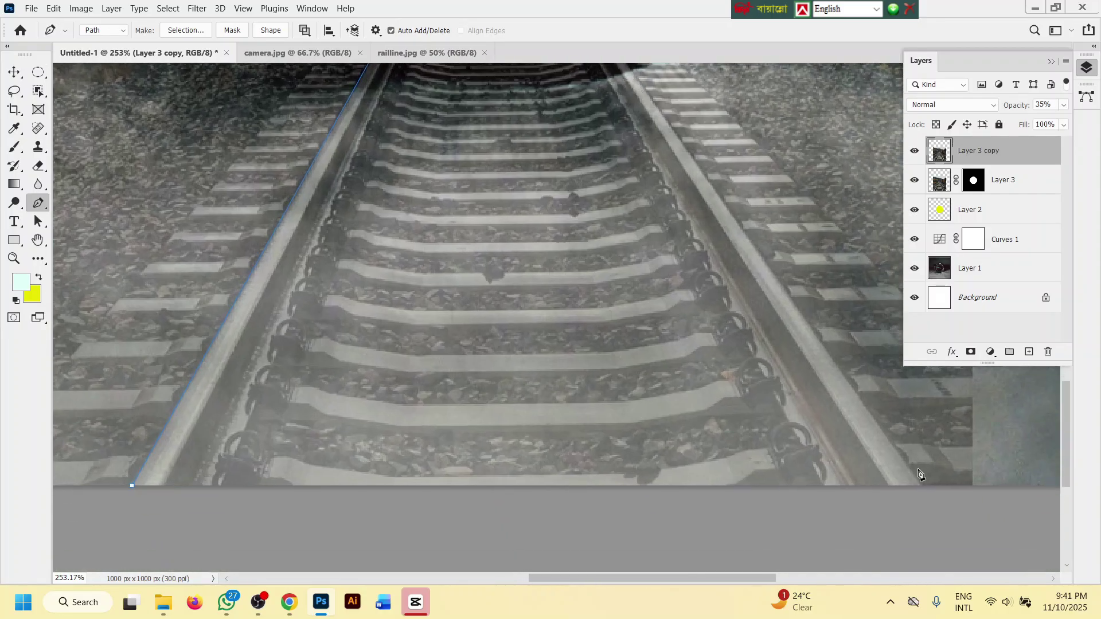
pyautogui.click(924, 492)
pyautogui.scroll(-2, 891, 499)
pyautogui.click(583, 529)
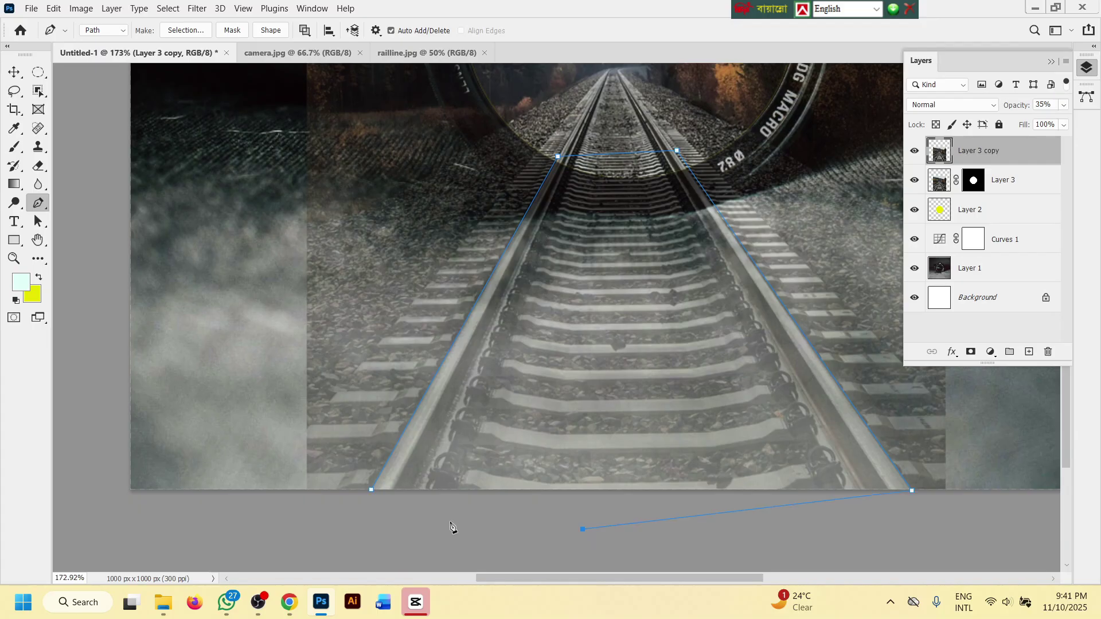
pyautogui.click(371, 491)
pyautogui.scroll(-1, 629, 470)
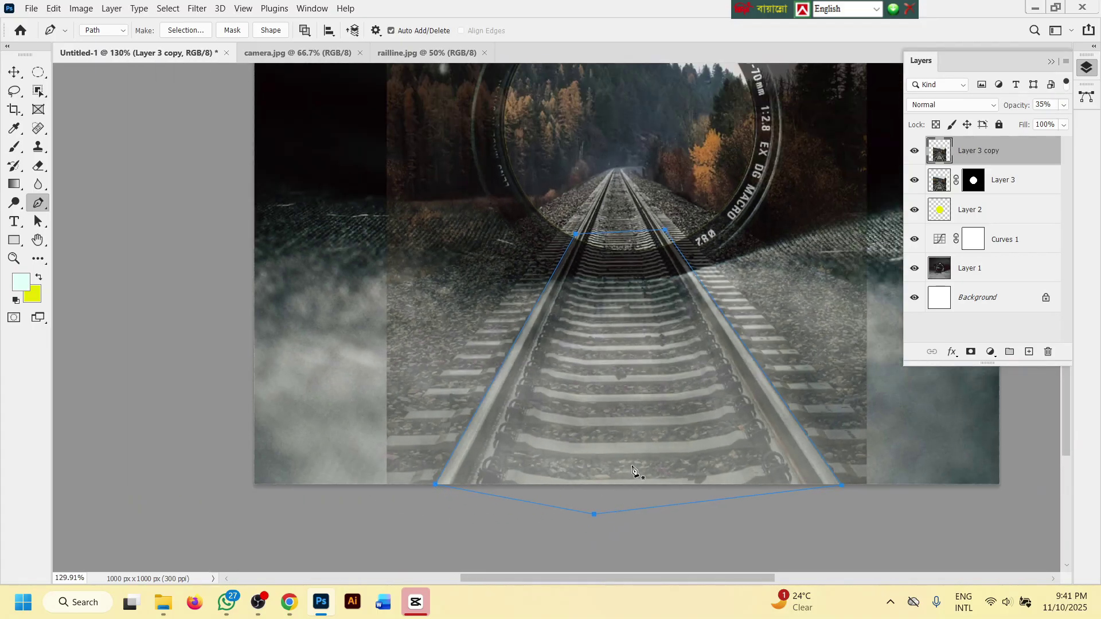
# - Mask Layer 3 copy with a selection made from the track path and set the layer's opacity to 100%
pyautogui.hotkey('ctrl', 'Return')
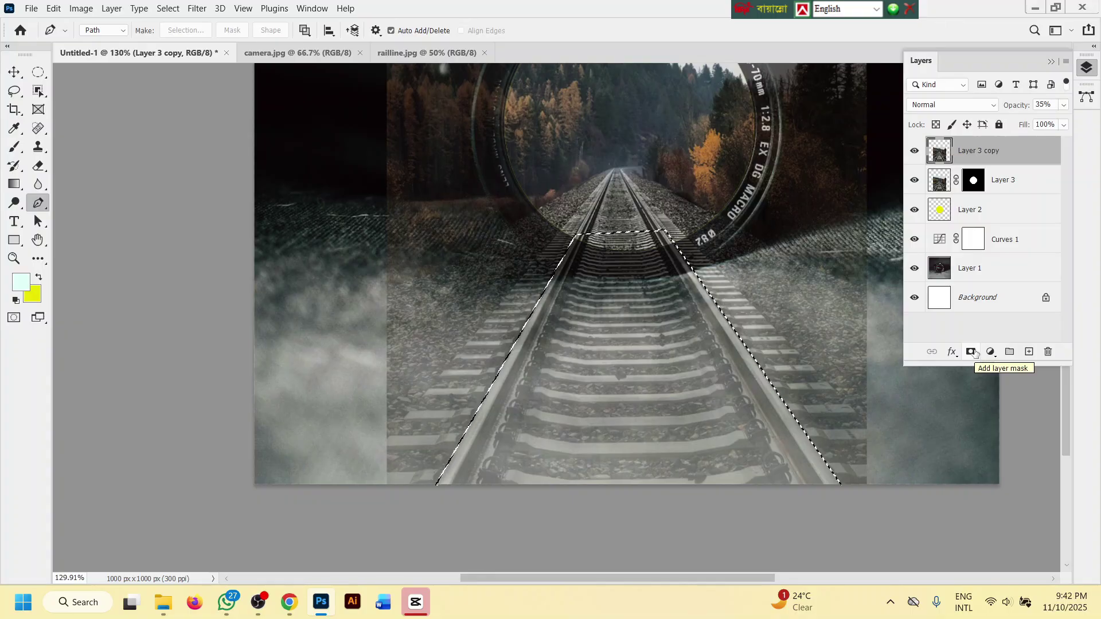
pyautogui.click(970, 352)
pyautogui.scroll(3, 794, 301)
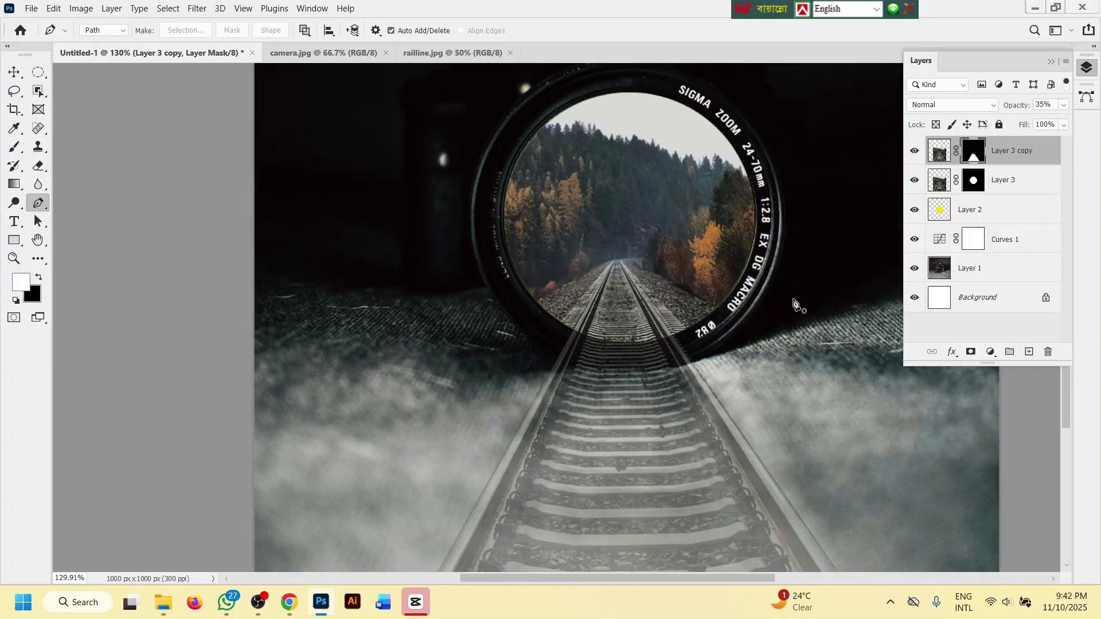
pyautogui.scroll(-2, 797, 301)
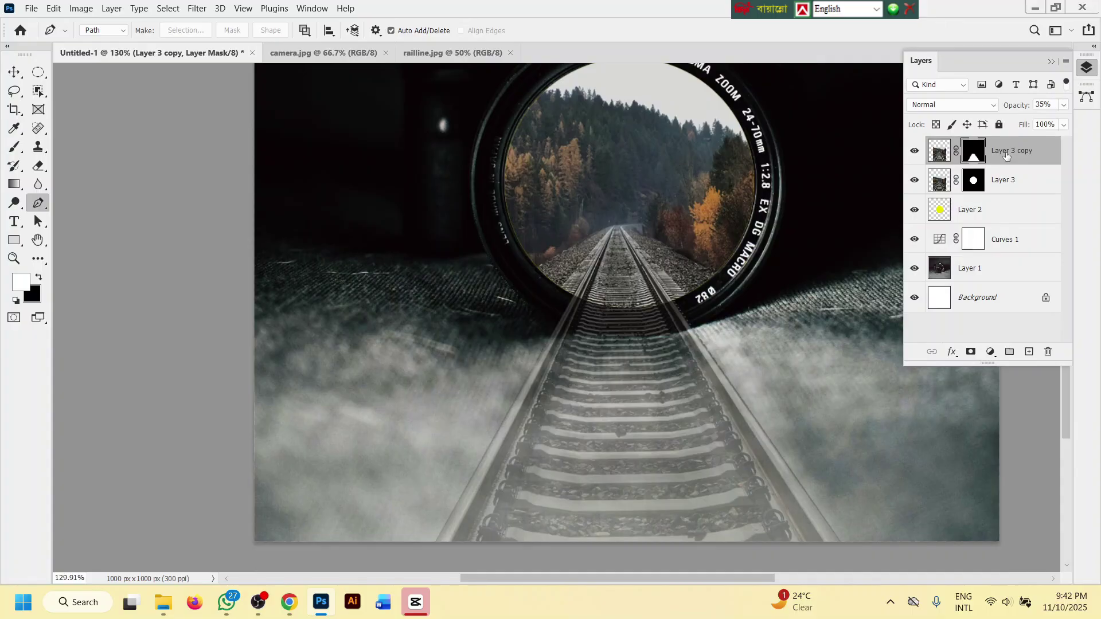
pyautogui.click(1063, 105)
pyautogui.moveTo(1019, 119); pyautogui.dragTo(1073, 121)
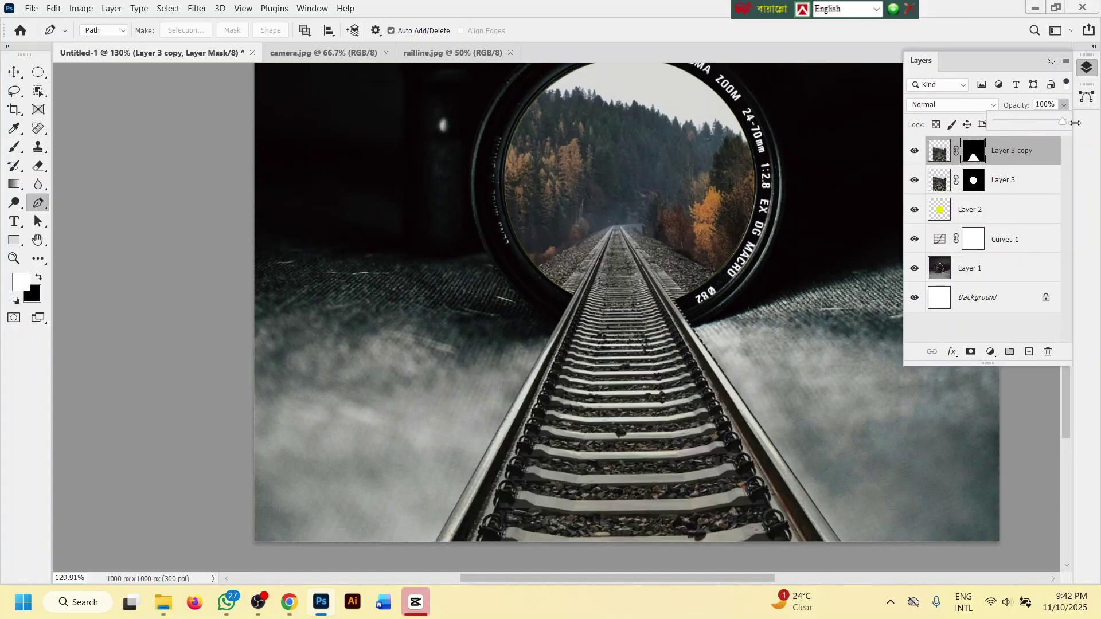
# - Review the whole composition, compare it with the Job-04 sample in Chrome, and return to Photoshop
pyautogui.click(14, 71)
pyautogui.scroll(-2, 556, 259)
pyautogui.scroll(-1, 556, 259)
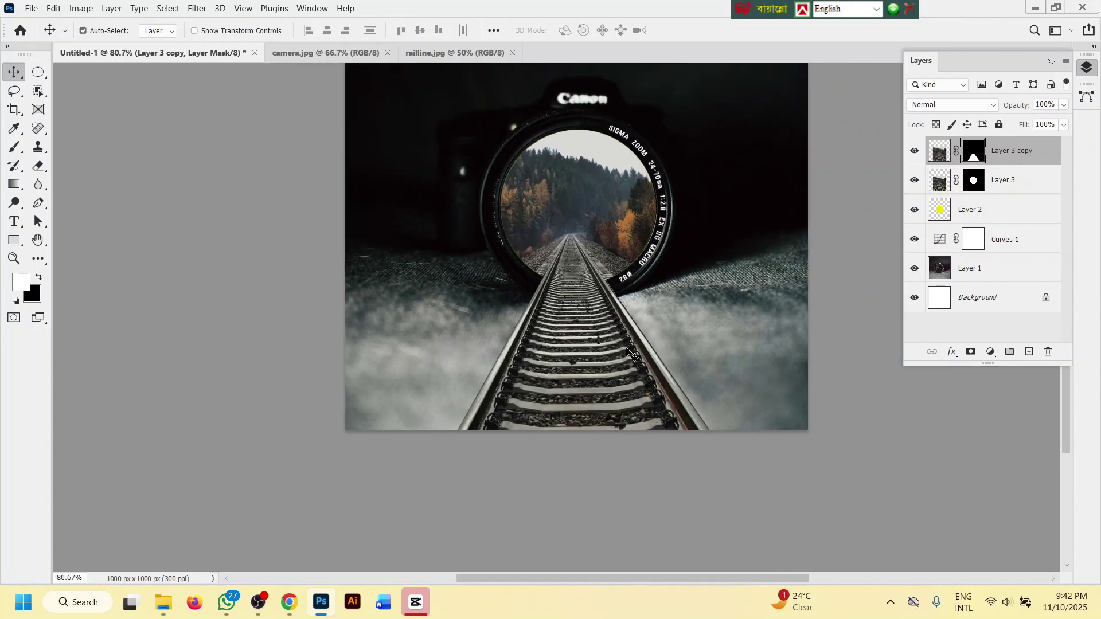
pyautogui.scroll(2, 556, 259)
pyautogui.click(287, 606)
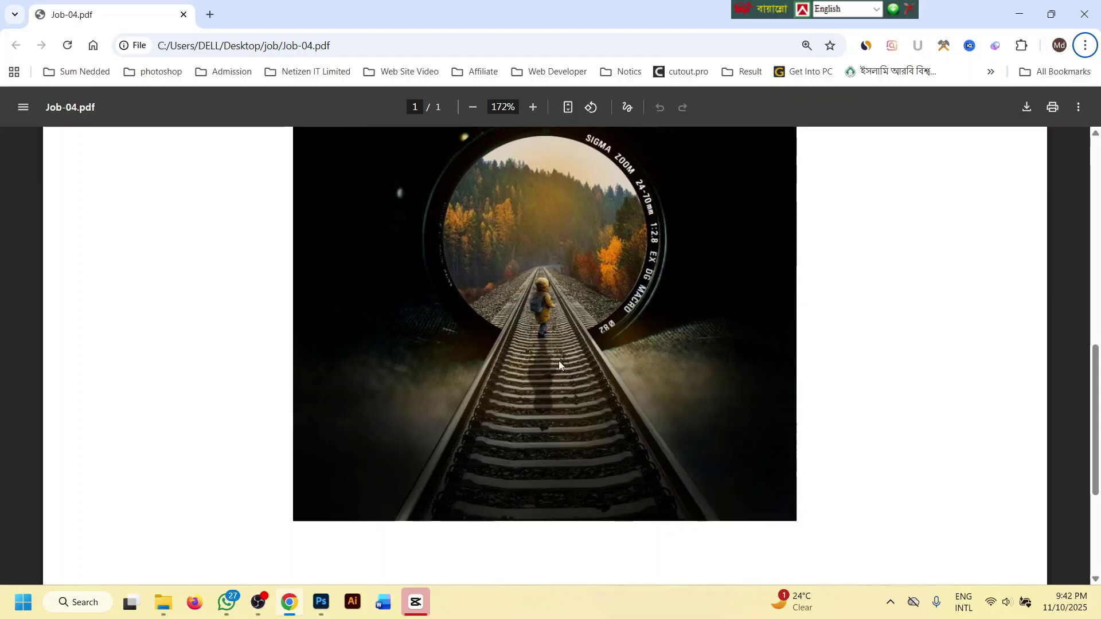
pyautogui.scroll(2, 572, 359)
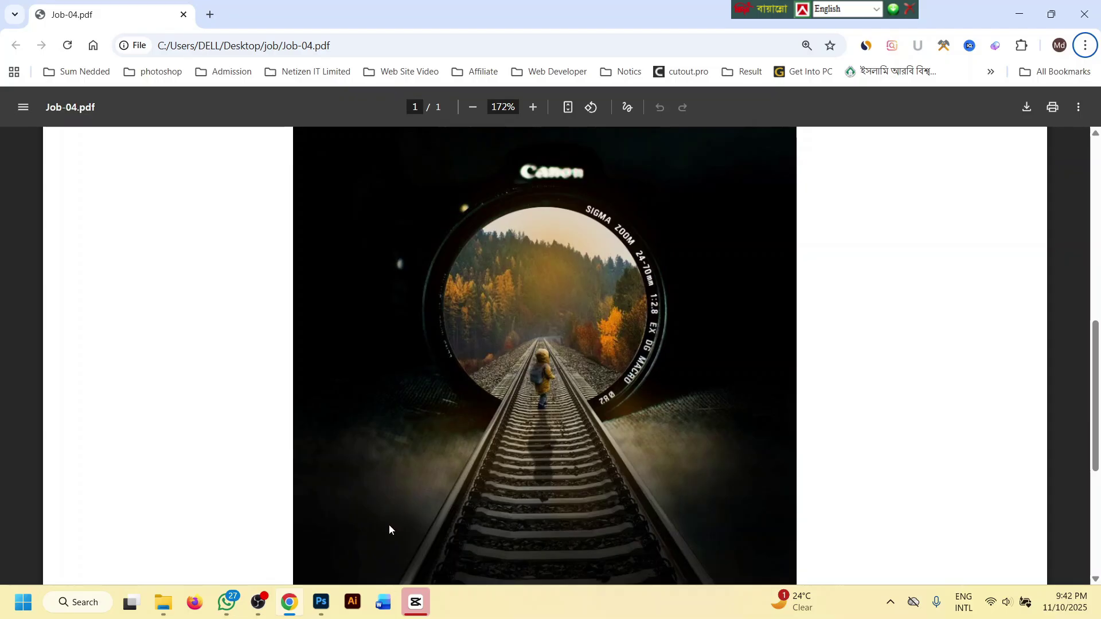
pyautogui.click(333, 601)
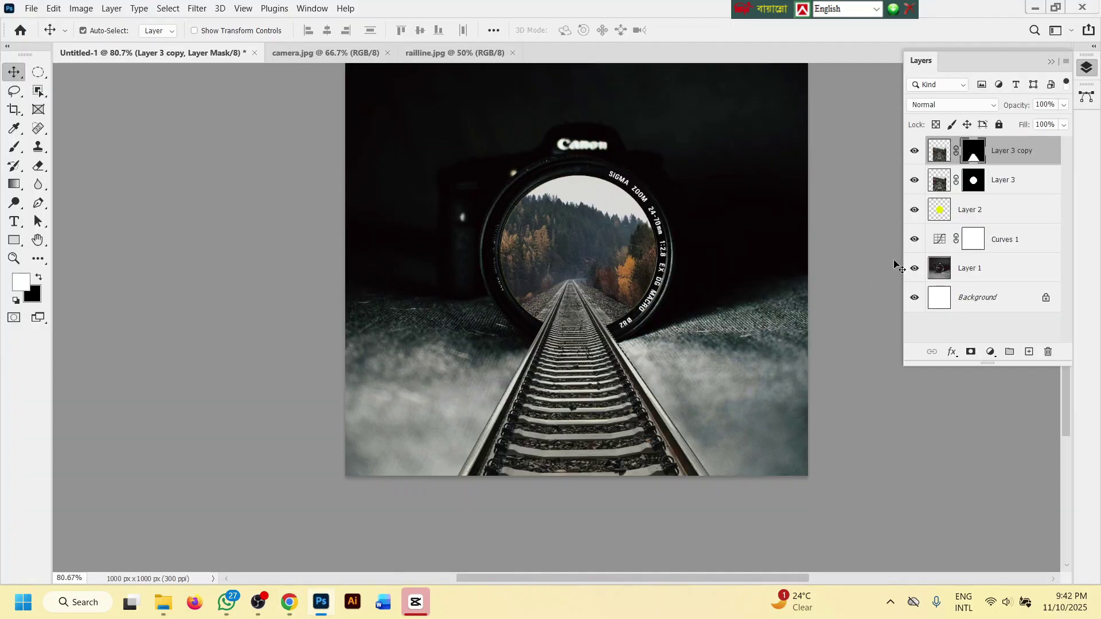
# - Toggle Layer 3's visibility to check its content, and add a Hue/Saturation adjustment layer directly above it
pyautogui.click(1000, 179)
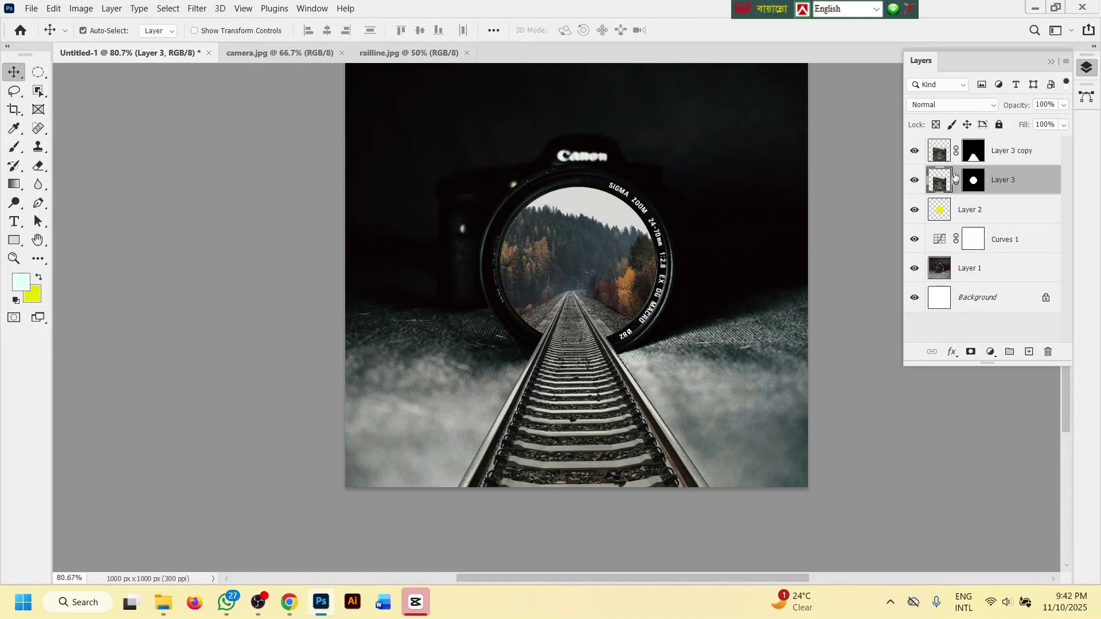
pyautogui.click(914, 180)
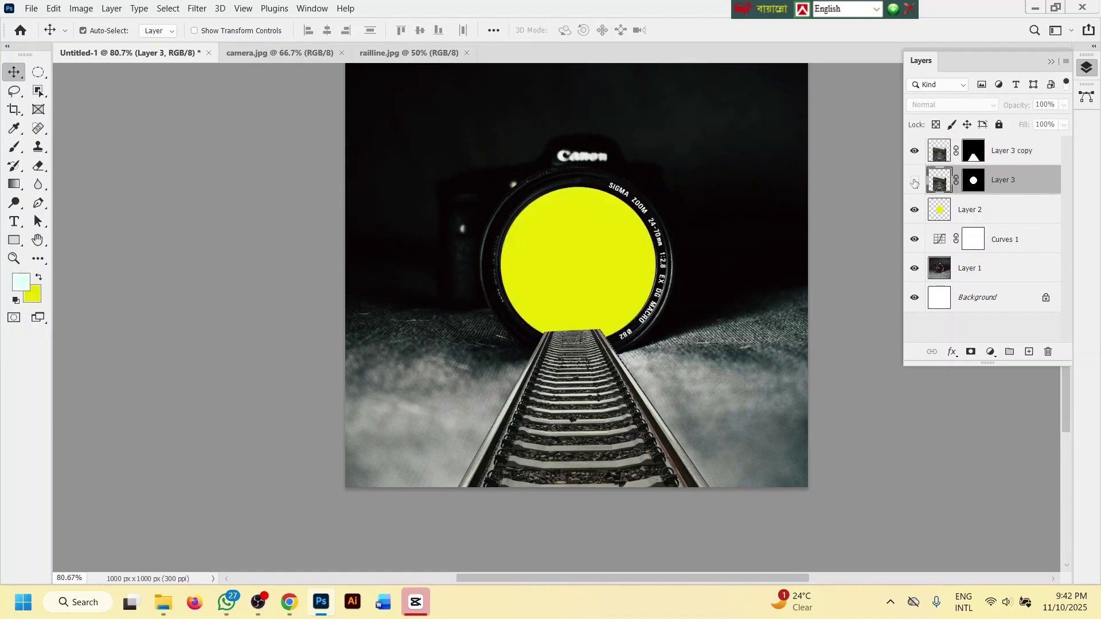
pyautogui.click(915, 180)
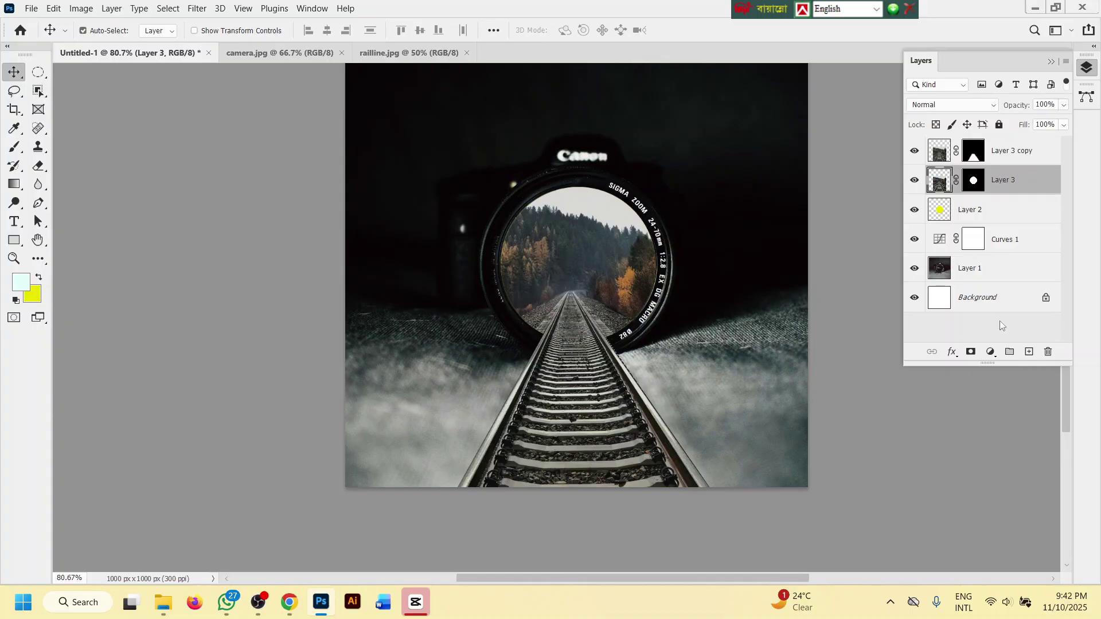
pyautogui.click(990, 352)
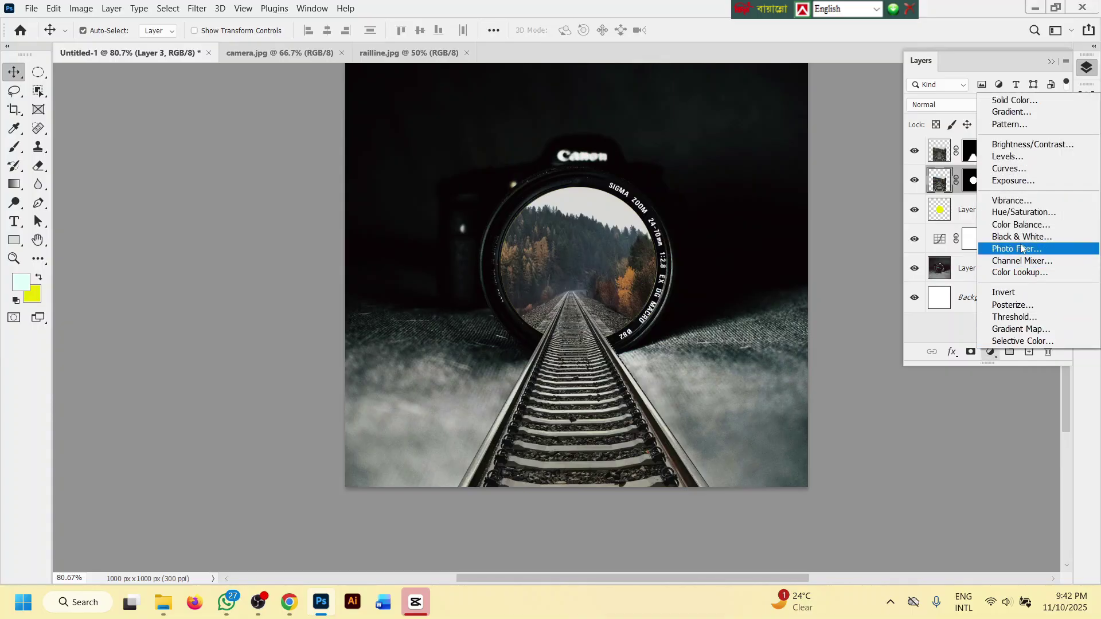
pyautogui.click(1024, 213)
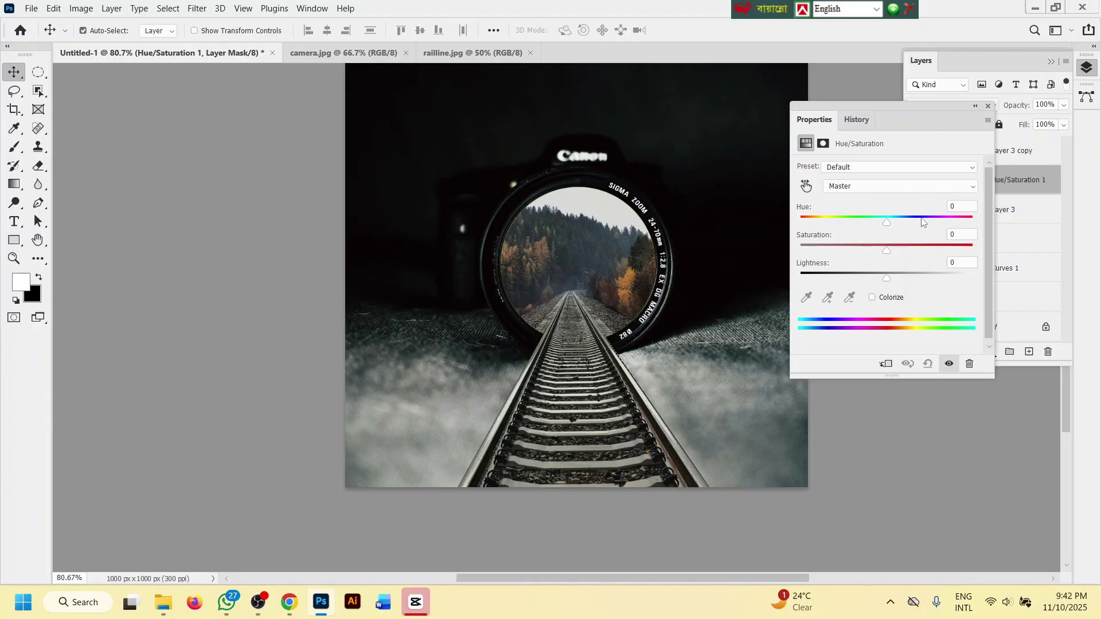
# - Shift the adjustment's hue to turn the autumn foliage yellower, raise its saturation and lightness, and clip it to Layer 3
pyautogui.moveTo(888, 226); pyautogui.dragTo(894, 280)
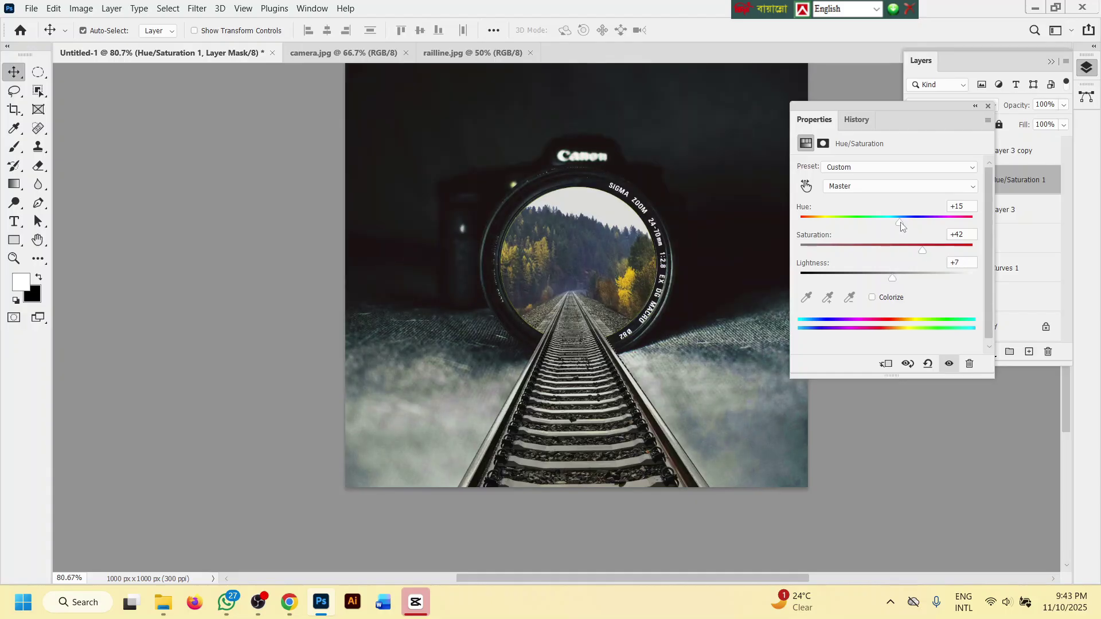
pyautogui.moveTo(901, 225); pyautogui.dragTo(920, 252)
pyautogui.click(987, 106)
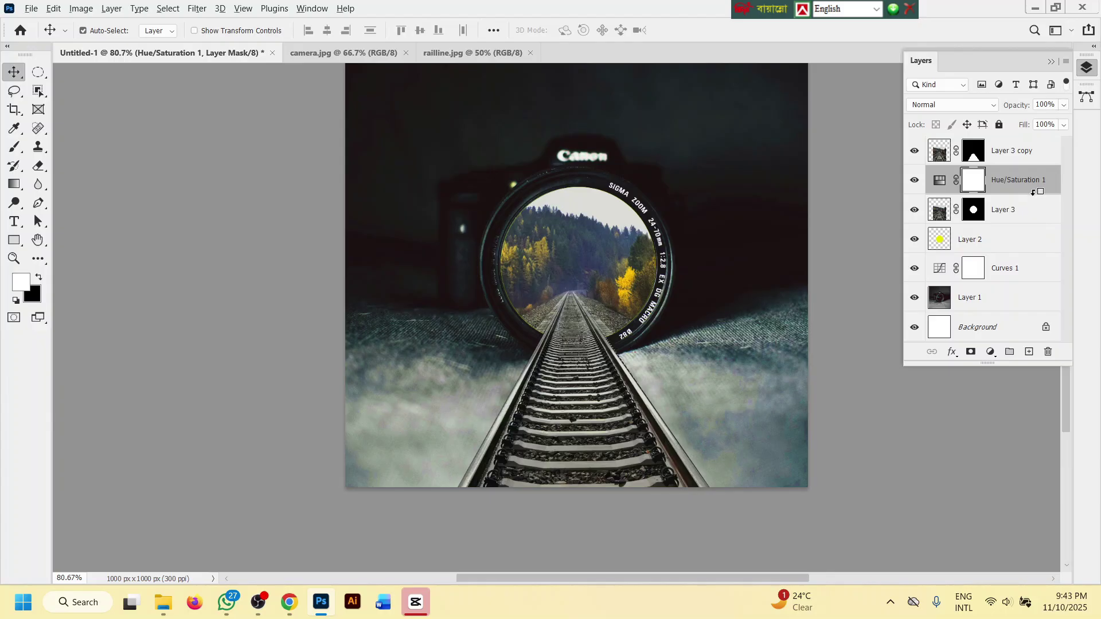
pyautogui.keyDown('alt'); pyautogui.click(1033, 192); pyautogui.keyUp('alt')
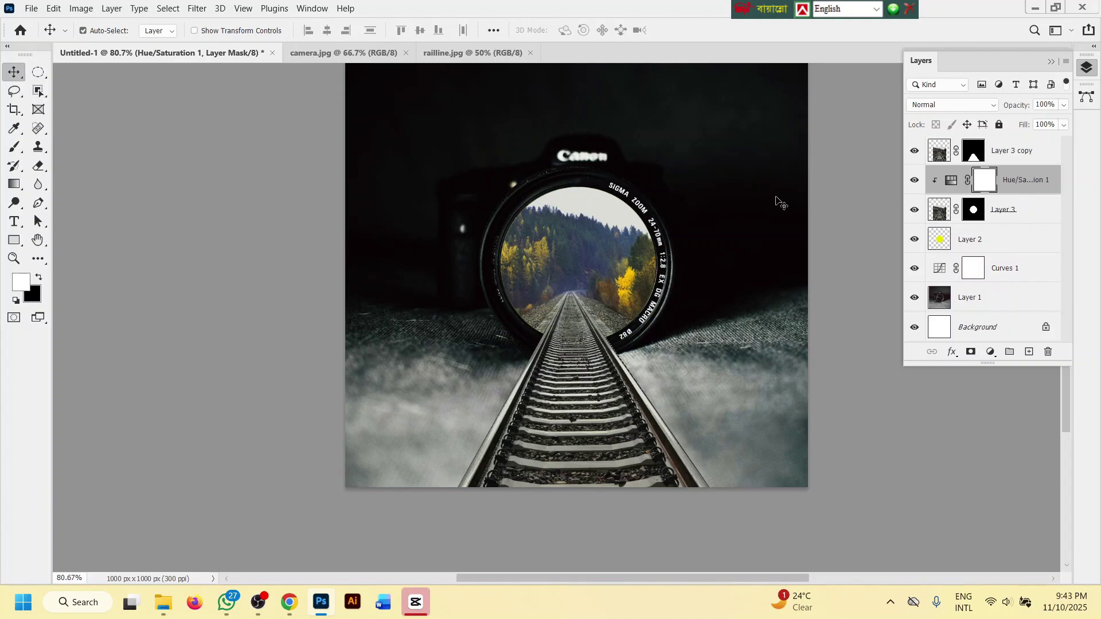
# - Review the whole composition with the recoloured foliage, study the Job-04 sample in Chrome, and return to Photoshop
pyautogui.scroll(3, 659, 302)
pyautogui.scroll(-1, 694, 286)
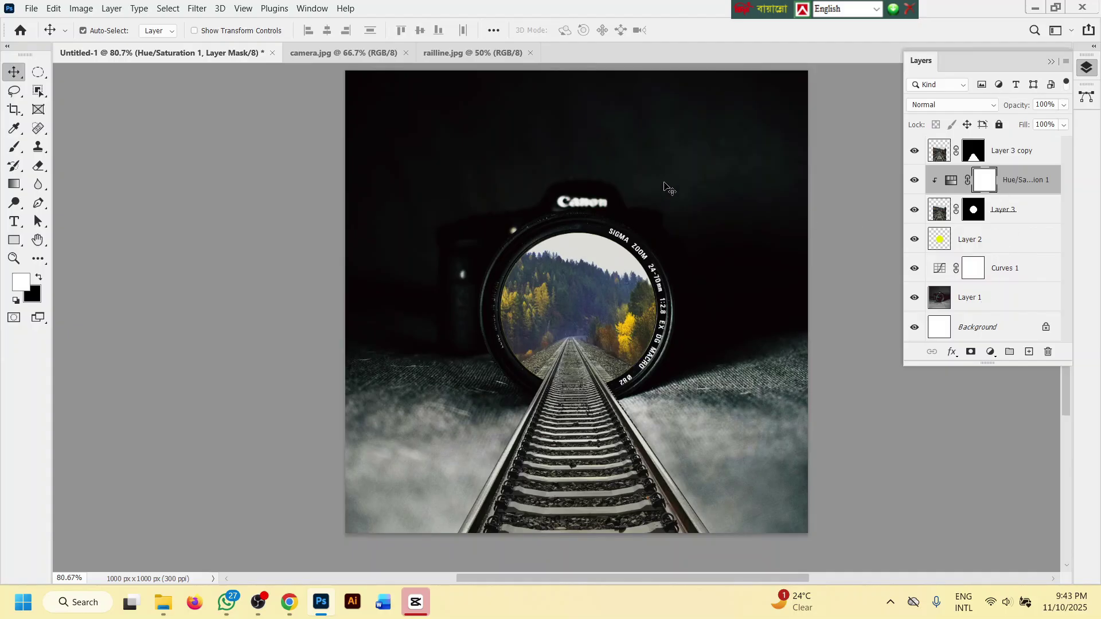
pyautogui.scroll(-1, 711, 194)
pyautogui.scroll(-1, 716, 218)
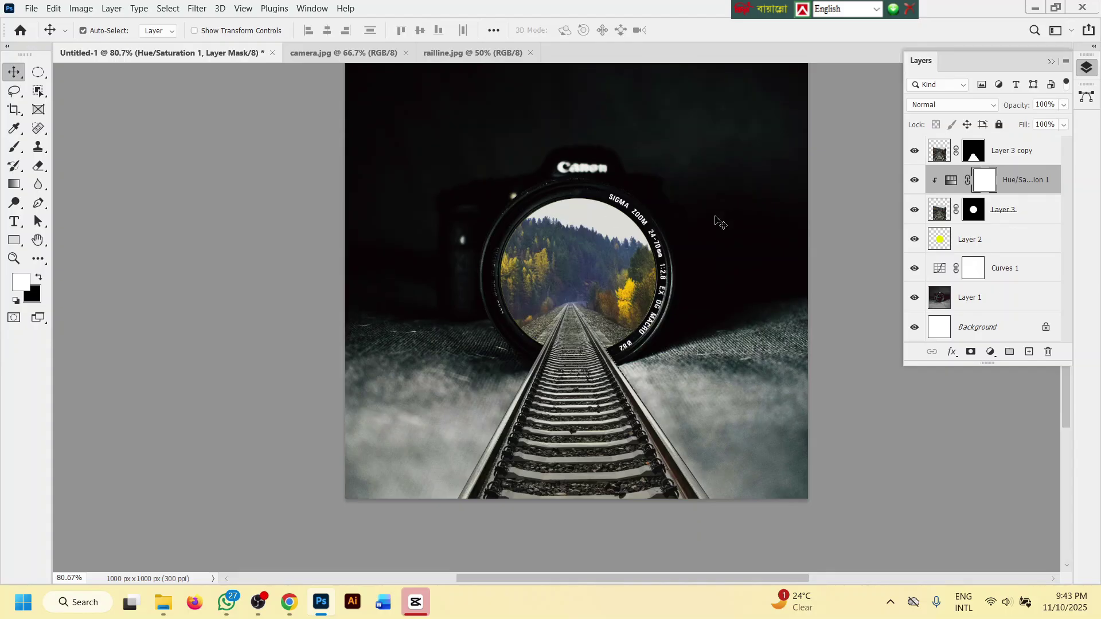
pyautogui.click(290, 602)
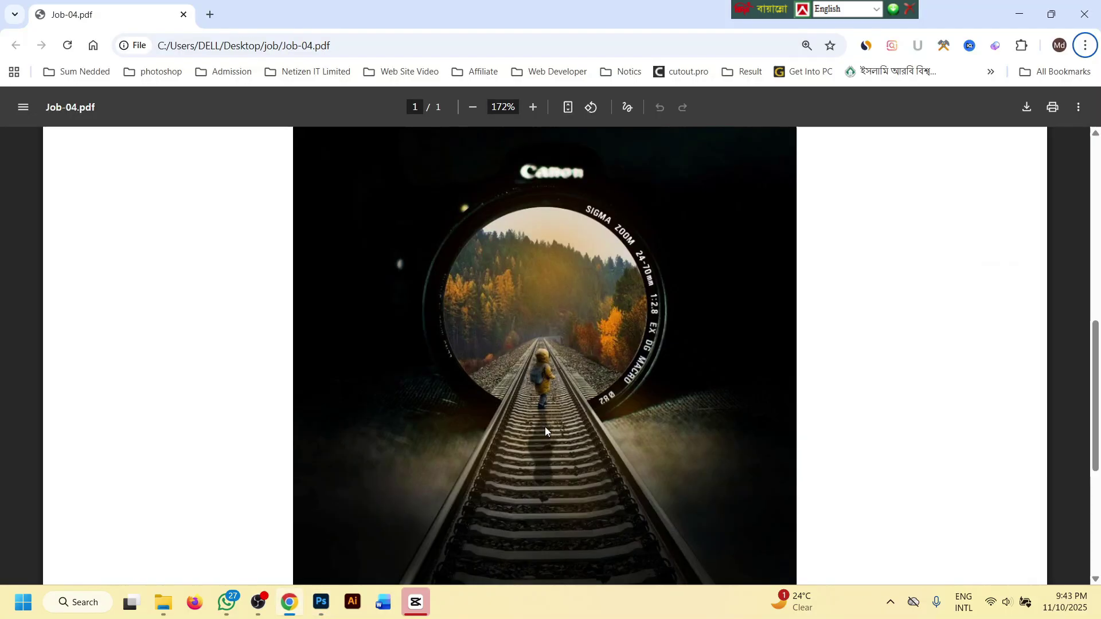
pyautogui.scroll(-5, 603, 401)
pyautogui.scroll(3, 548, 245)
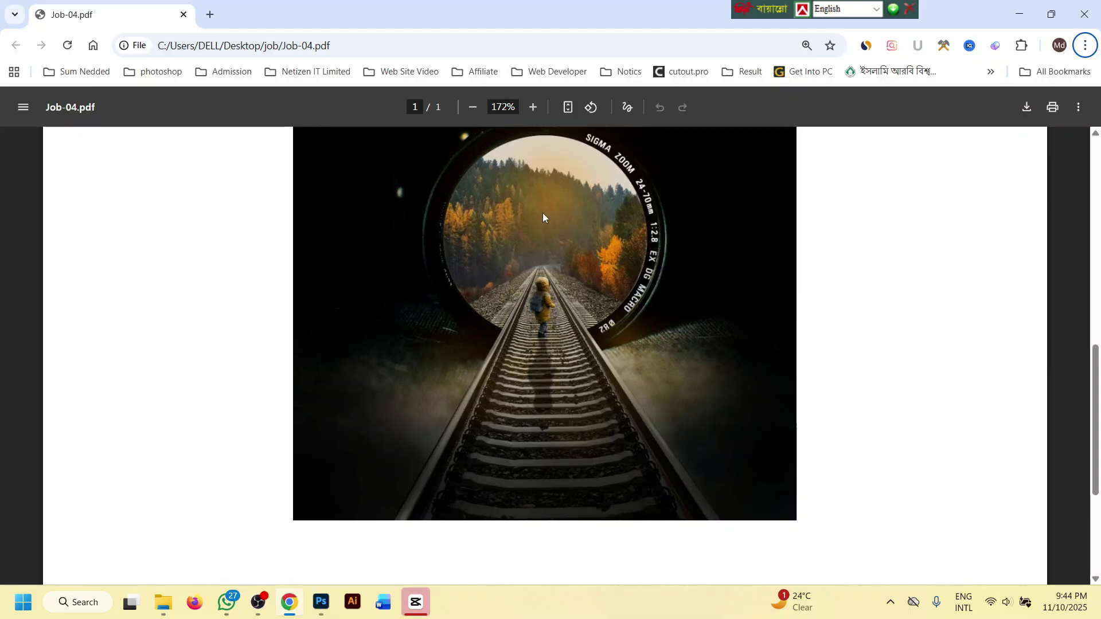
pyautogui.click(321, 602)
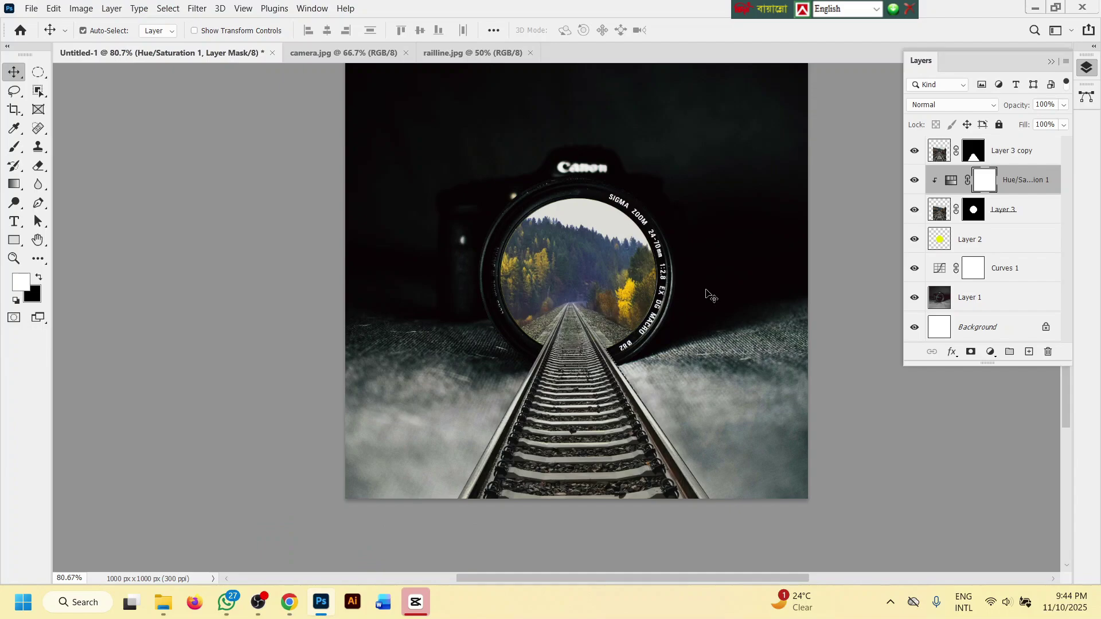
# - Activate the Brush tool and enter fc9503 as the foreground colour
pyautogui.click(14, 147)
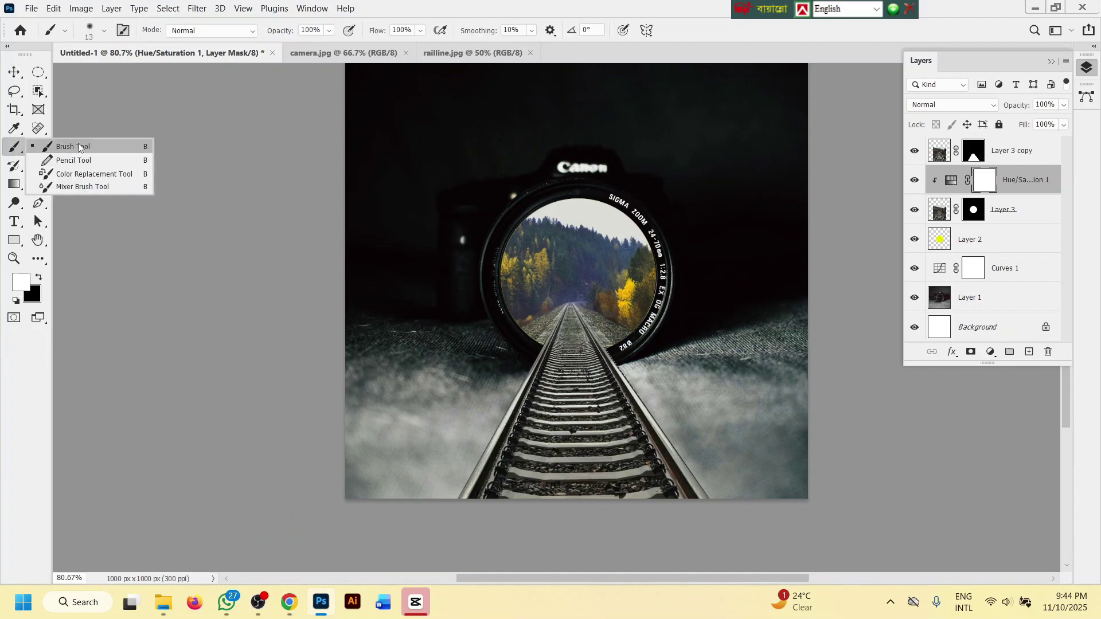
pyautogui.click(69, 148)
pyautogui.click(21, 285)
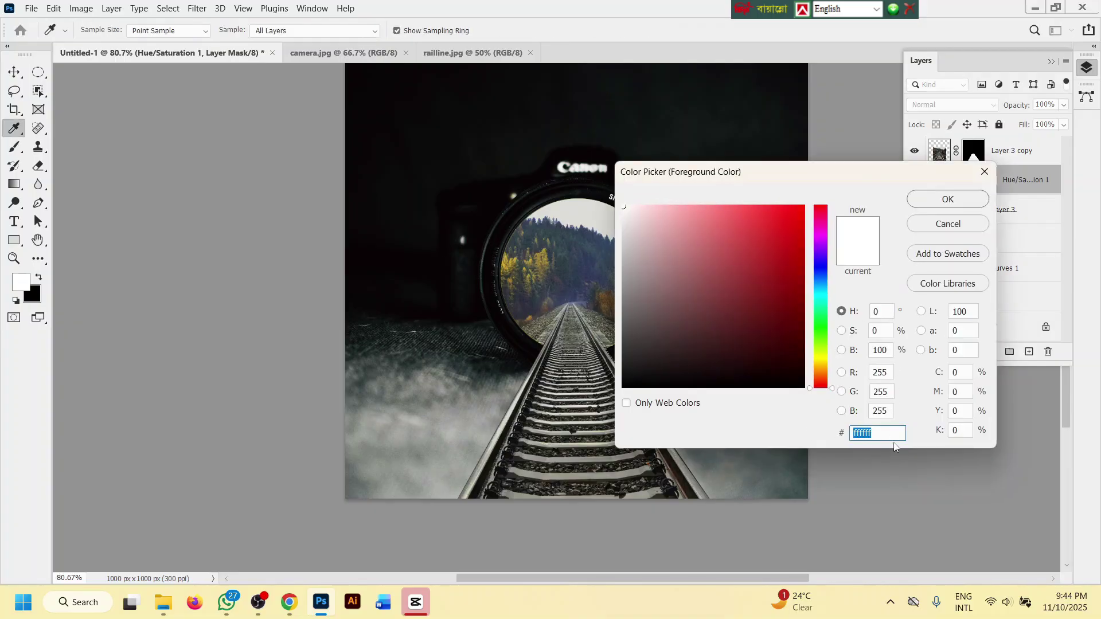
pyautogui.write('fc9503')
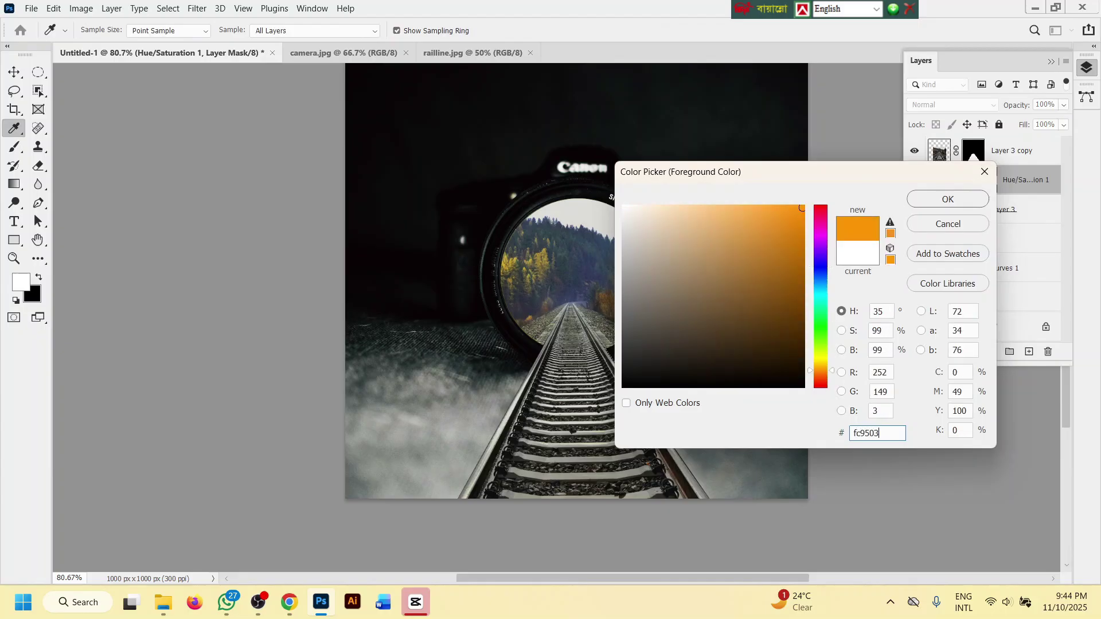
pyautogui.click(977, 205)
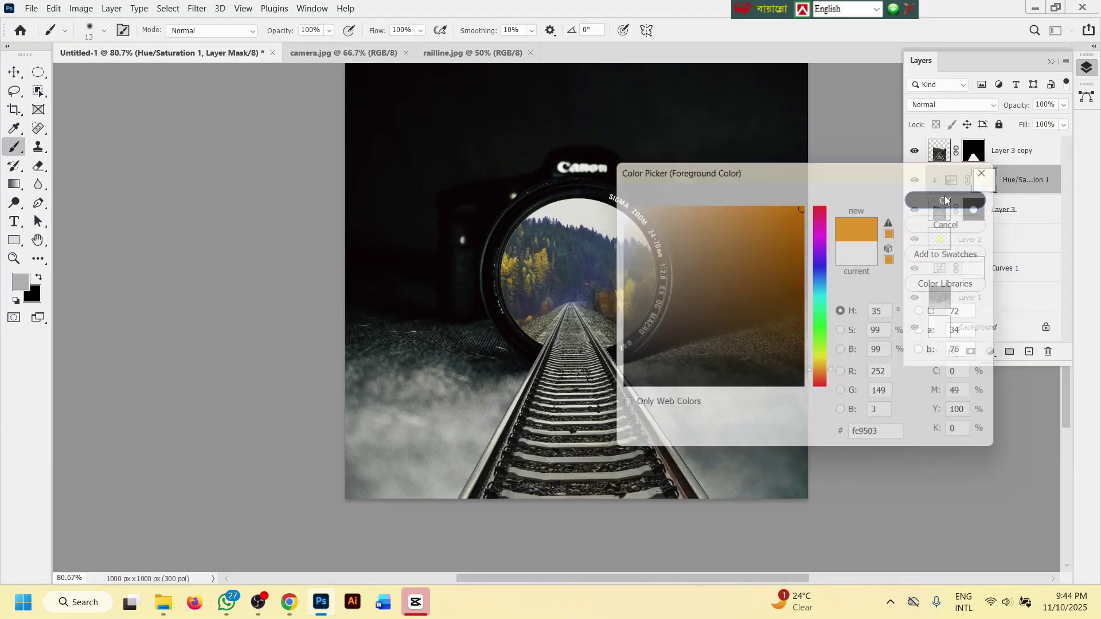
# - Enlarge the brush to 300 px over the forest scene inside the lens
pyautogui.scroll(3, 576, 261)
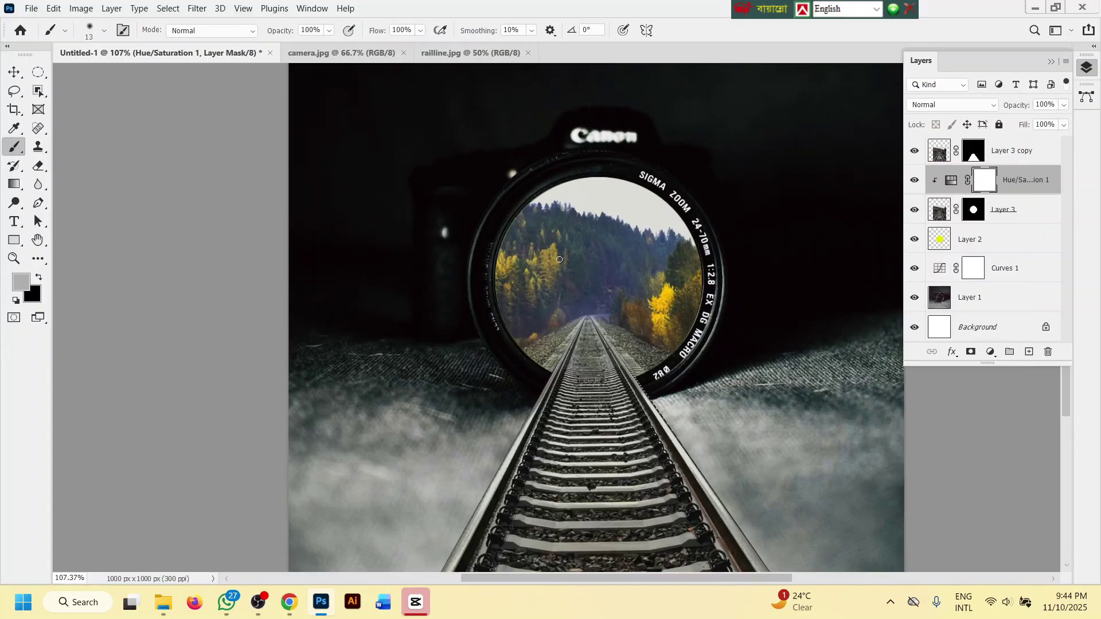
pyautogui.press(']')
pyautogui.press(']')
pyautogui.press(']')
pyautogui.press(']')
pyautogui.press(']')
pyautogui.press(']')
pyautogui.press(']')
pyautogui.press(']')
pyautogui.press(']')
pyautogui.press(']')
pyautogui.press(']')
# - Add a new layer above Layer 3 copy and name it "sun"
pyautogui.click(998, 152)
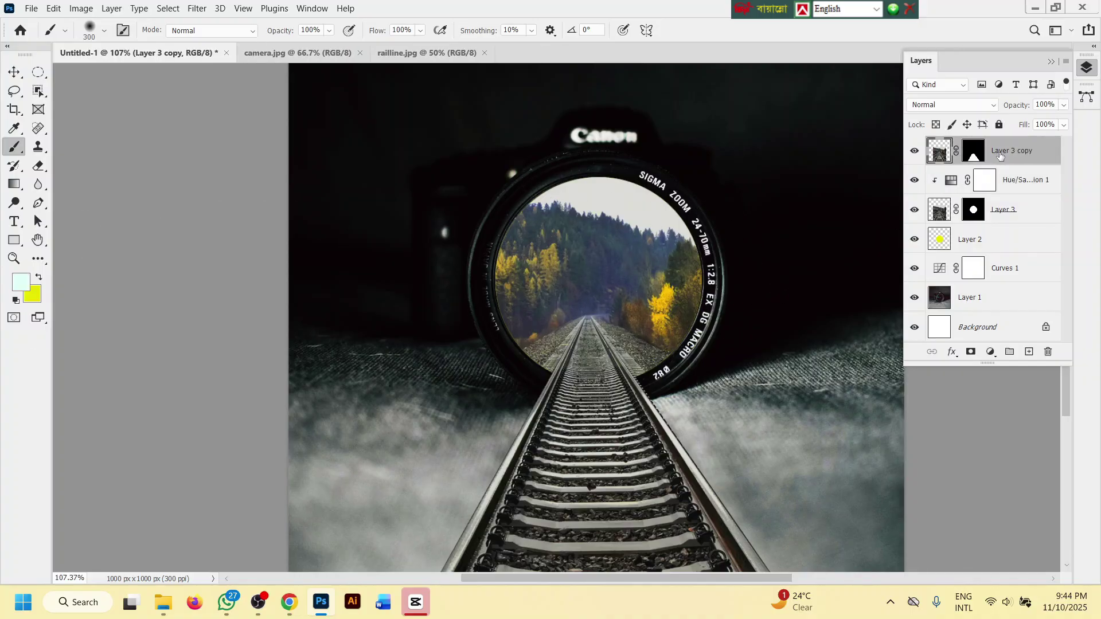
pyautogui.click(1029, 352)
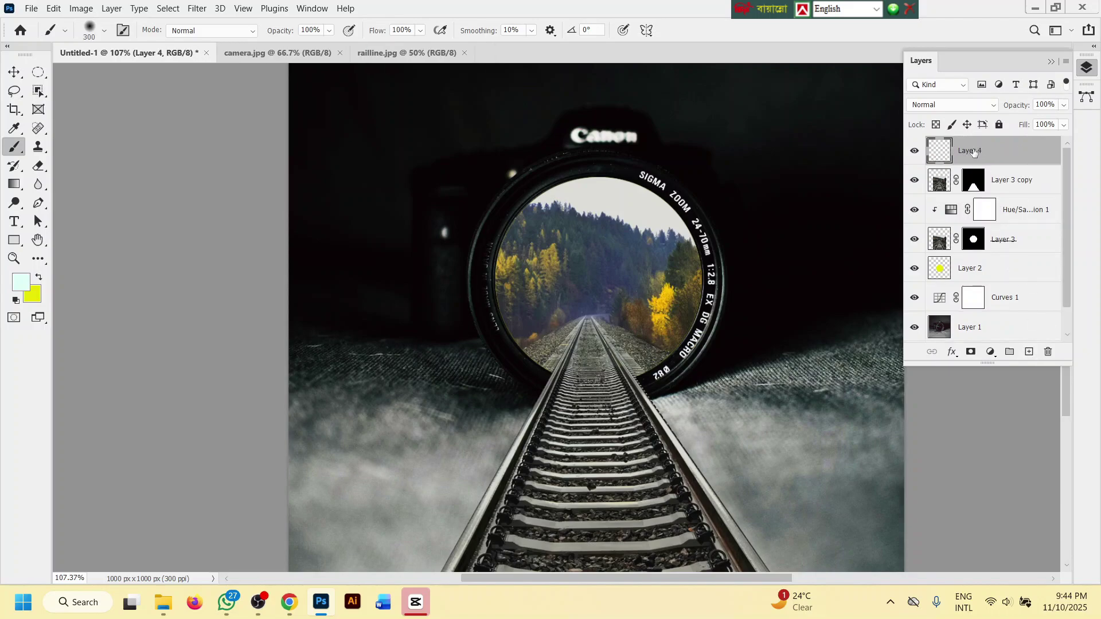
pyautogui.doubleClick(974, 152)
pyautogui.write('sun')
pyautogui.click(1024, 153)
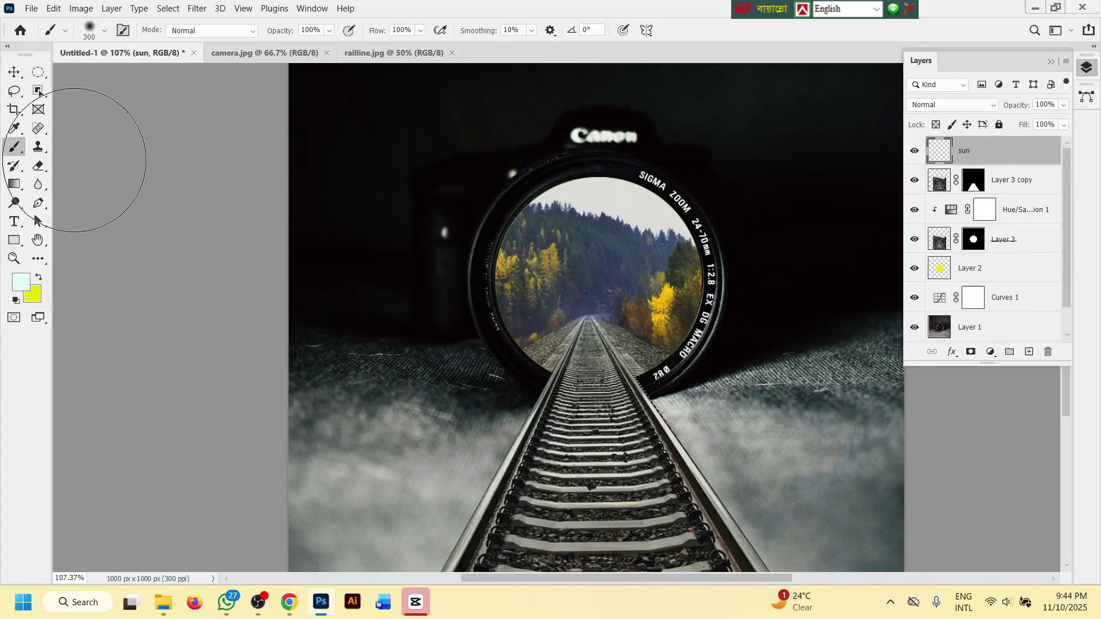
# - Swap the foreground and background colours and set the foreground to orange fc9503 for the sun layer
pyautogui.click(40, 278)
pyautogui.click(24, 283)
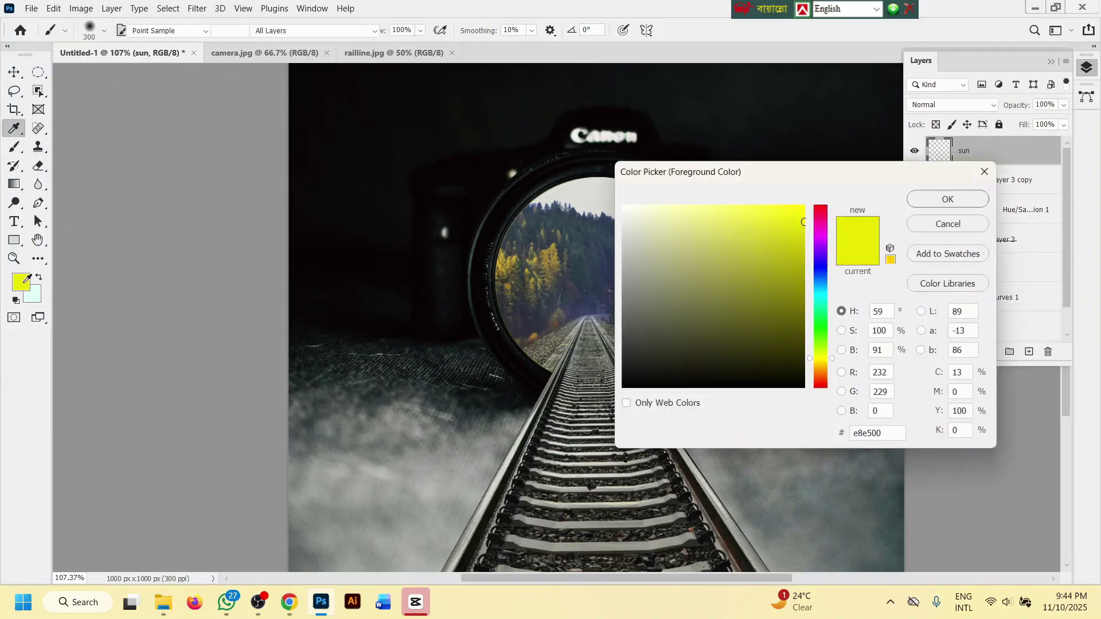
pyautogui.moveTo(893, 439); pyautogui.dragTo(800, 433)
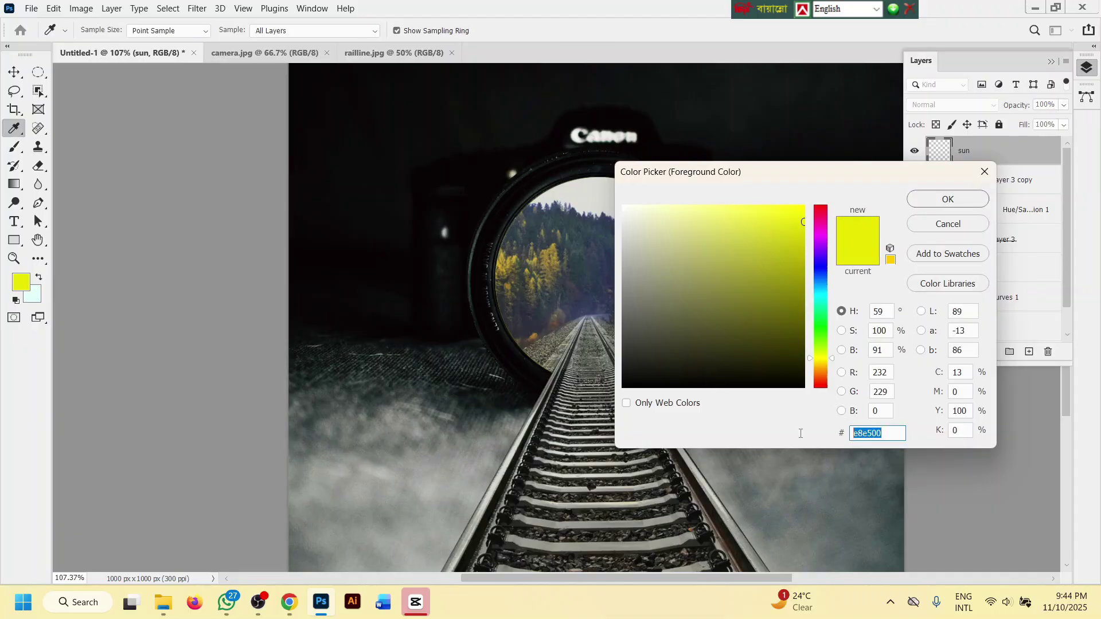
pyautogui.write('fc9503')
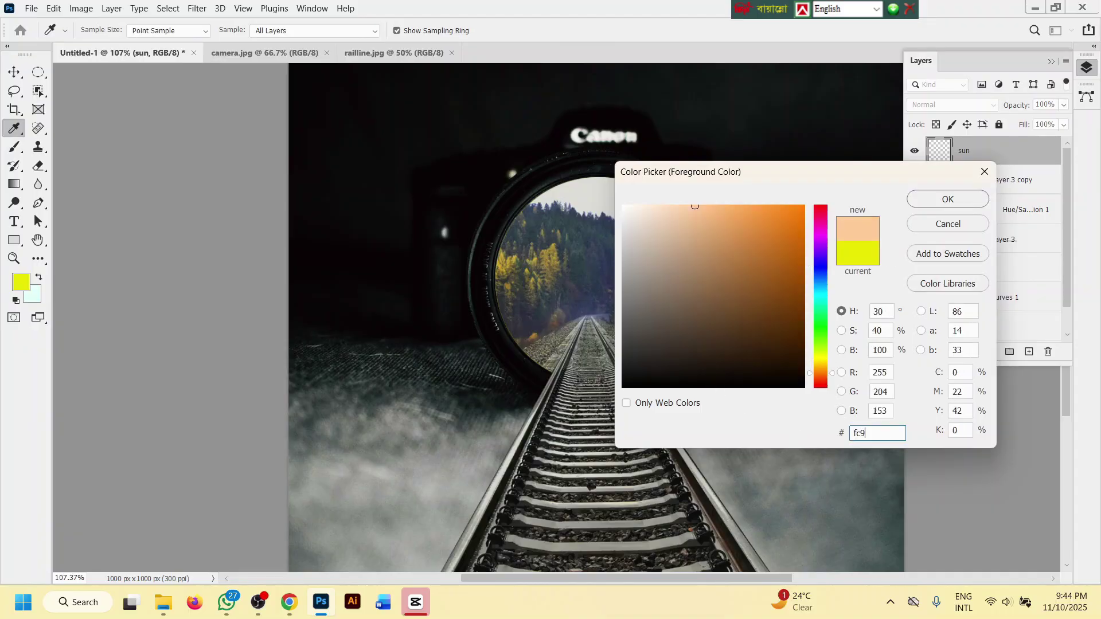
pyautogui.click(938, 204)
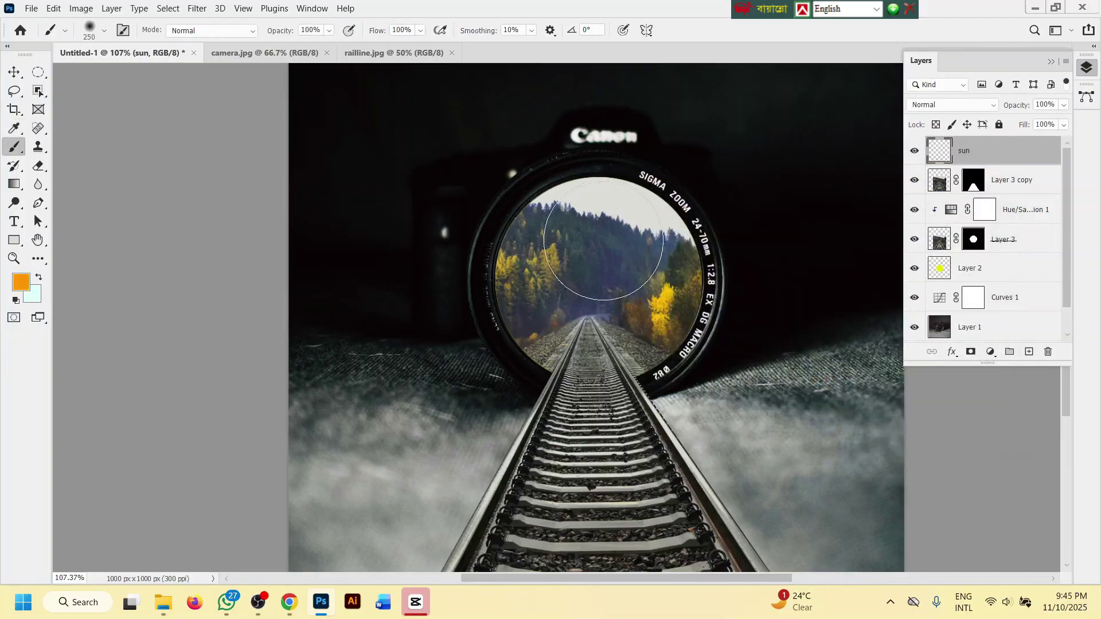
# - Paint a soft orange glow over the forest inside the lens with a 300 px brush at 42% opacity
pyautogui.click(329, 31)
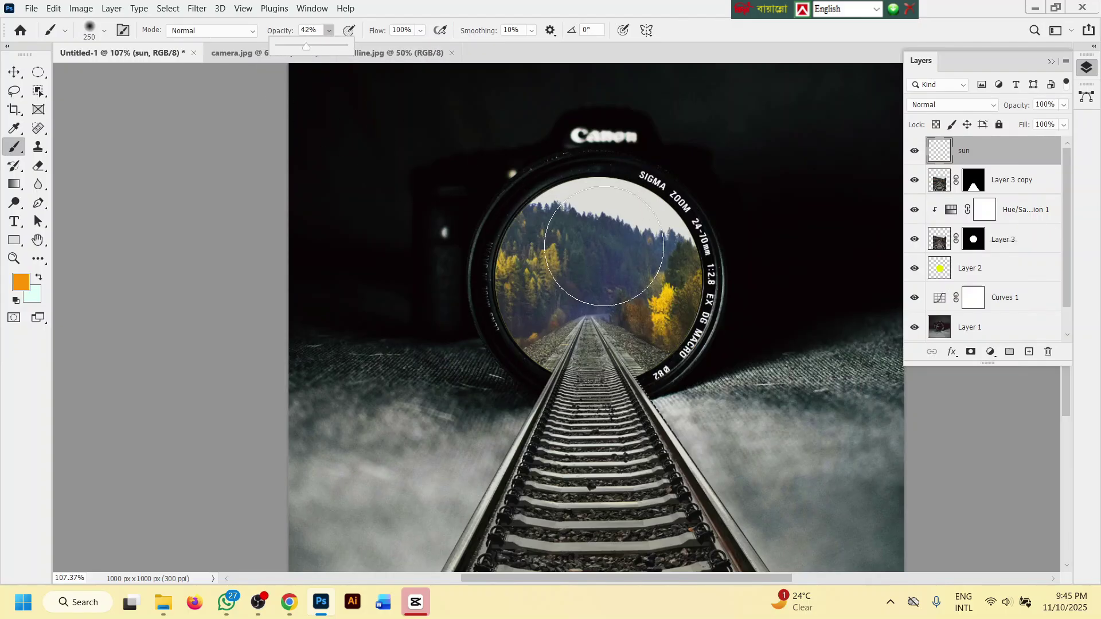
pyautogui.press(']')
pyautogui.click(603, 250)
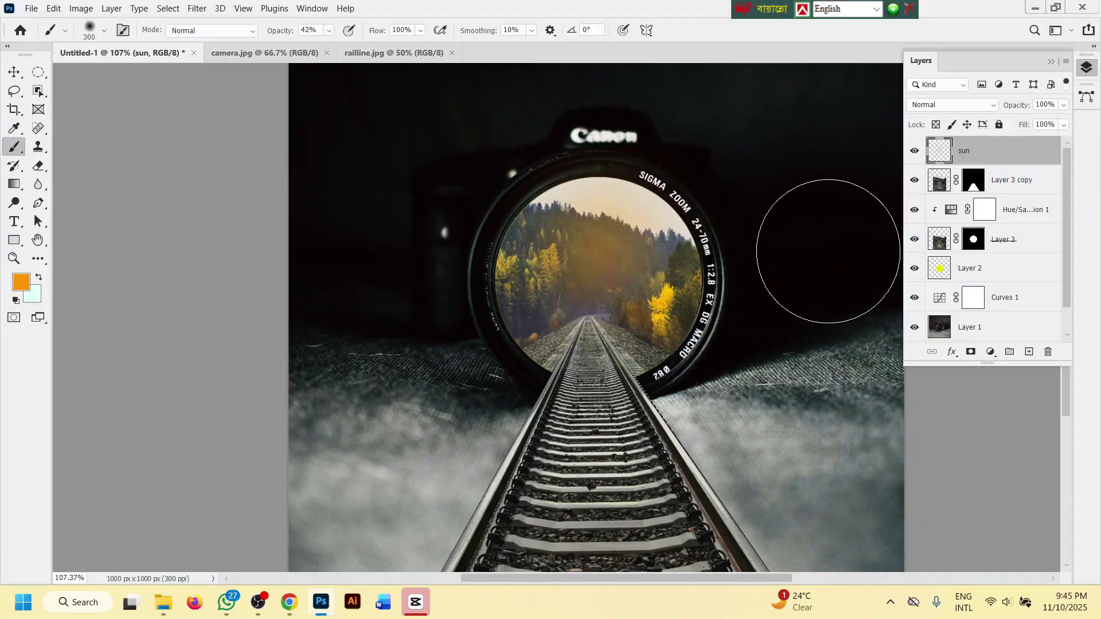
# - Intensify the centre of the orange glow with one dab of a 175 px brush at 30% opacity
pyautogui.click(329, 30)
pyautogui.scroll(-1, 332, 48)
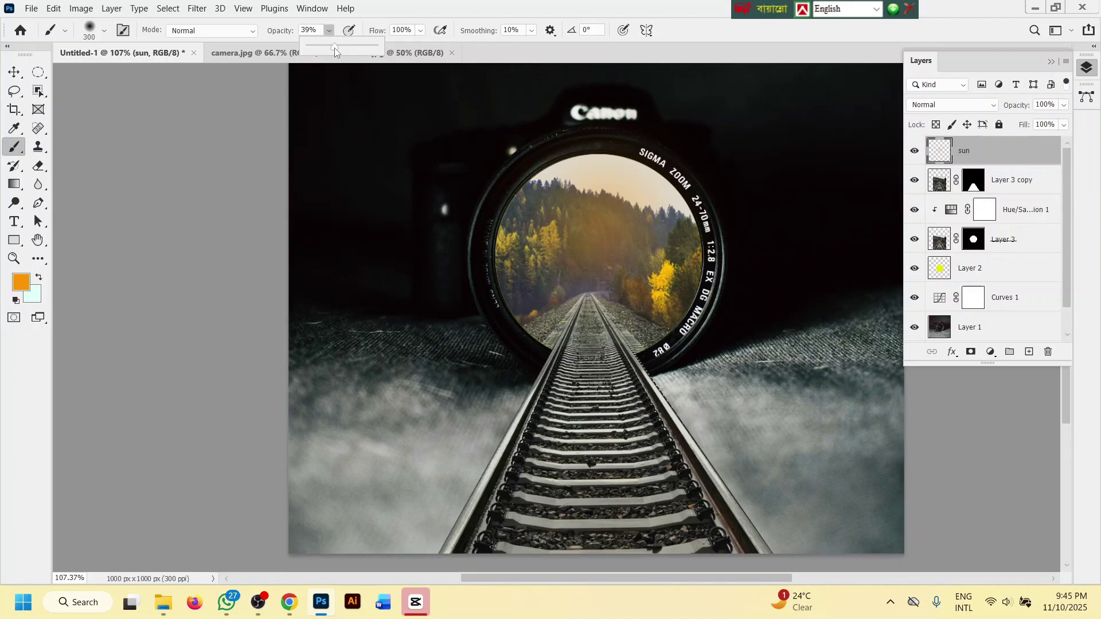
pyautogui.moveTo(335, 47); pyautogui.dragTo(329, 46)
pyautogui.press('[')
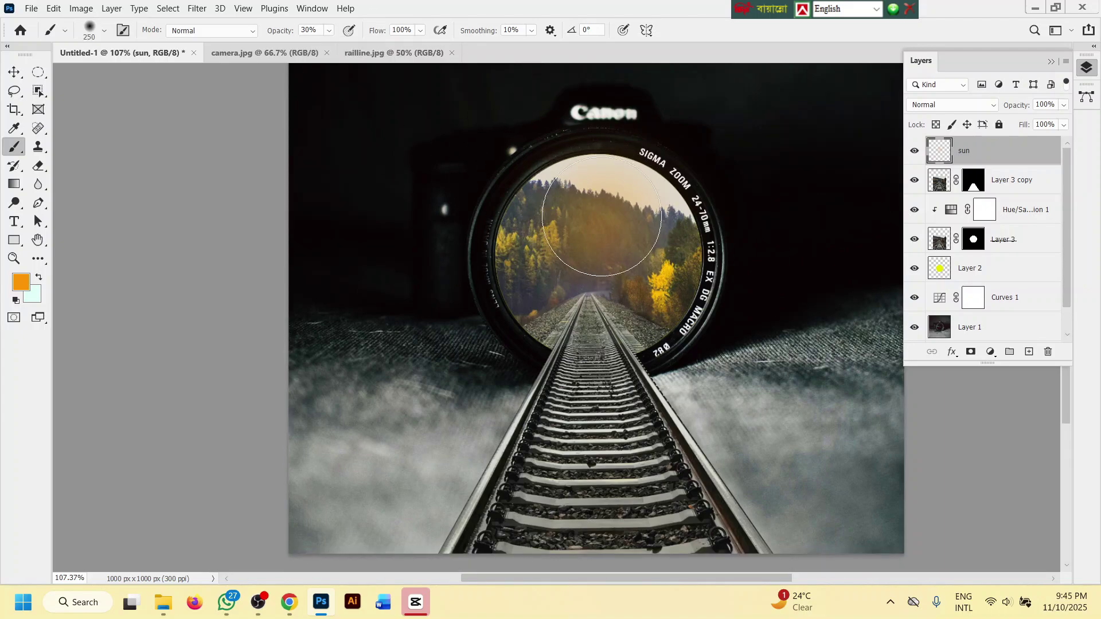
pyautogui.press('[')
pyautogui.press('[')
pyautogui.click(608, 223)
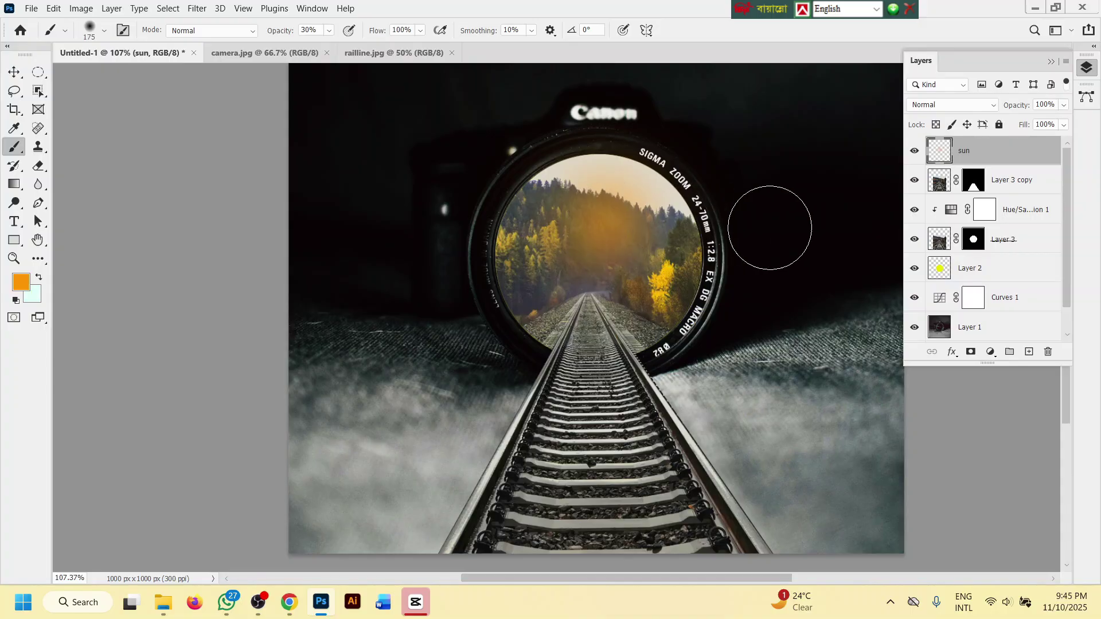
# - Compare the painted sun glow with the Job-04 sample in Chrome and return to Photoshop
pyautogui.scroll(-2, 659, 215)
pyautogui.scroll(2, 658, 215)
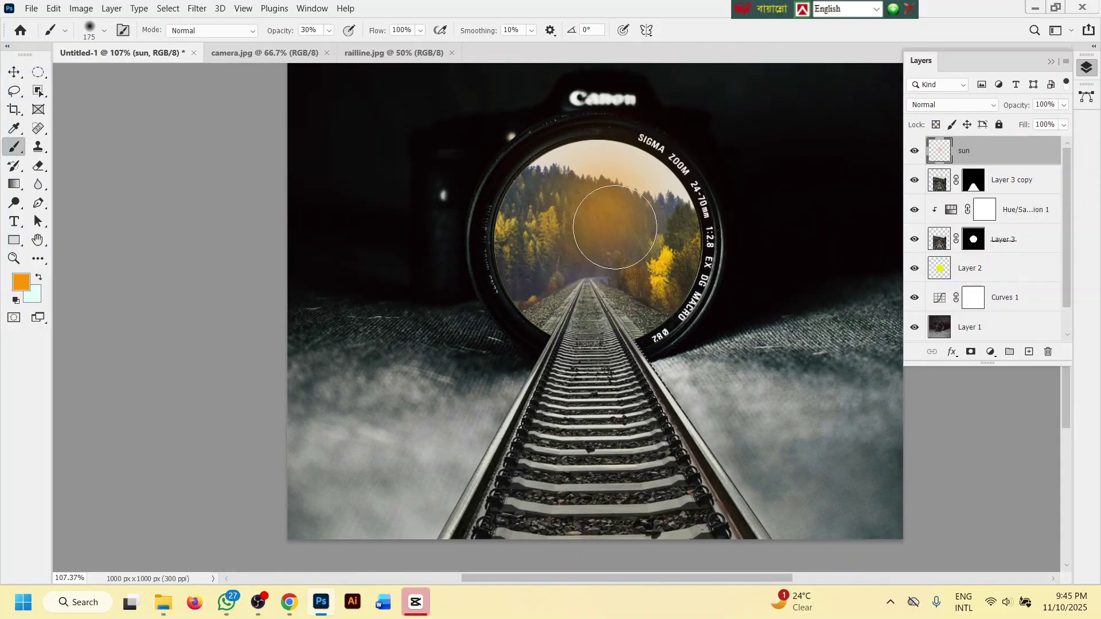
pyautogui.click(290, 602)
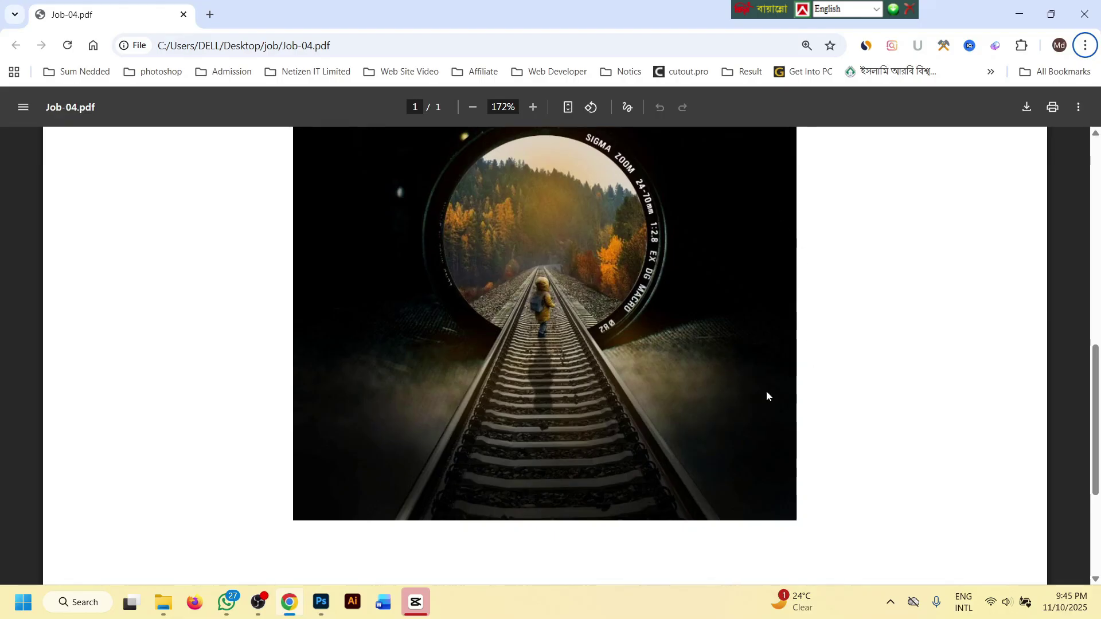
pyautogui.click(321, 602)
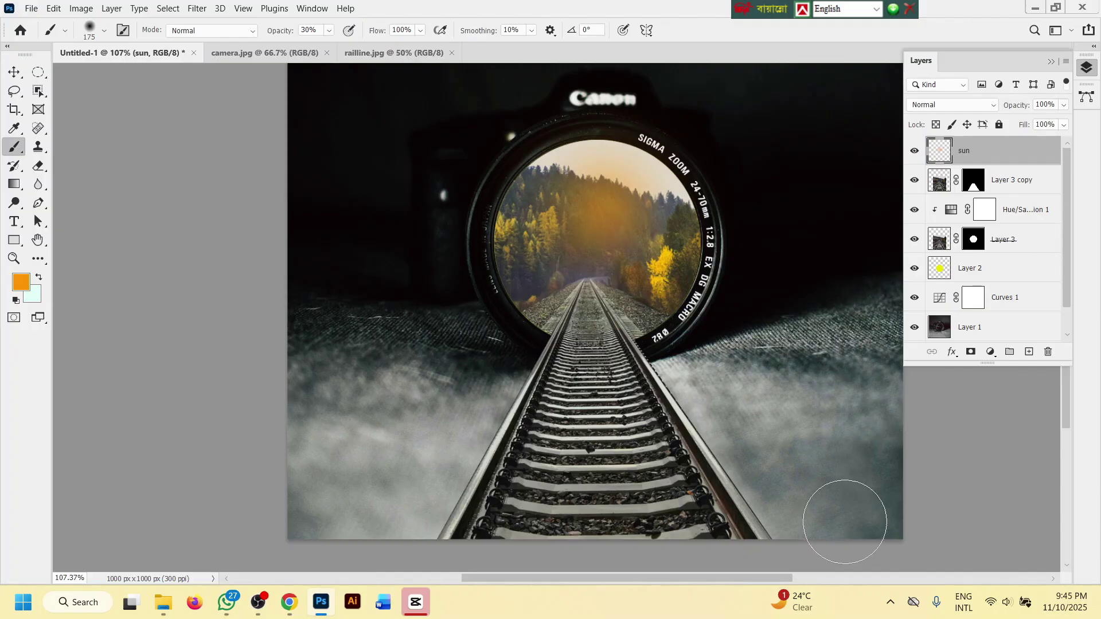
# - Add a new layer above the sun layer and set the Brush tool's foreground colour to black
pyautogui.click(1030, 351)
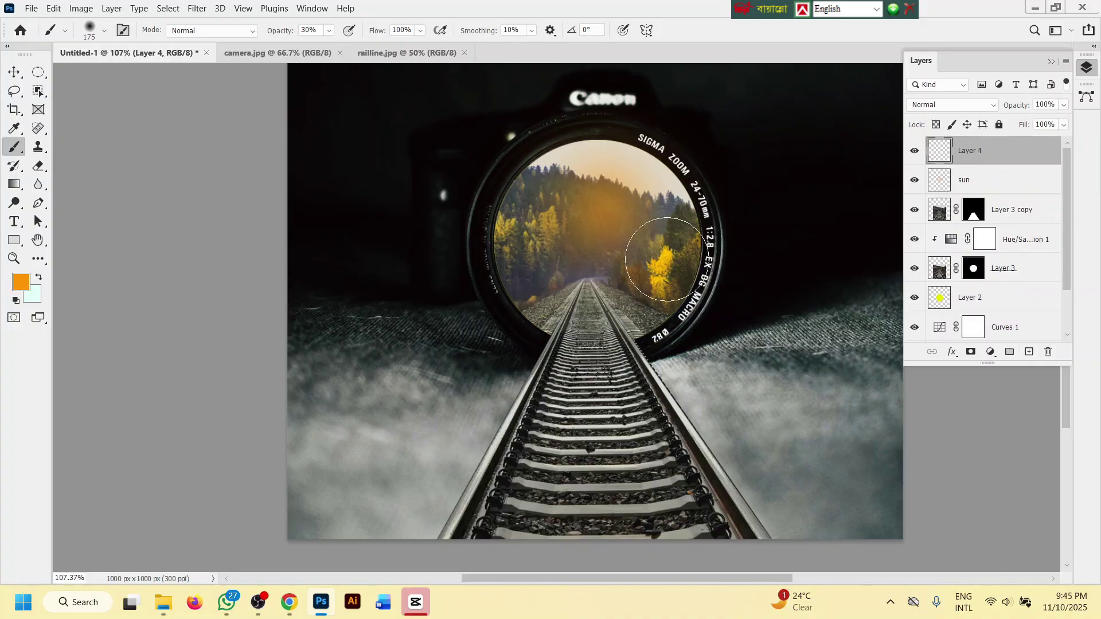
pyautogui.rightClick(22, 152)
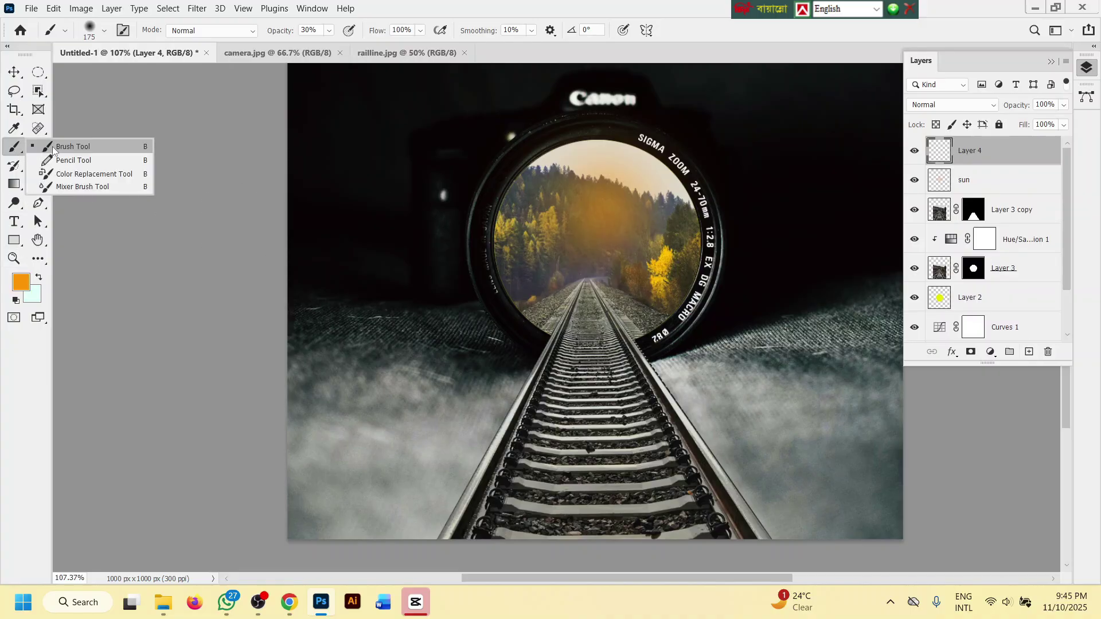
pyautogui.click(56, 152)
pyautogui.click(20, 282)
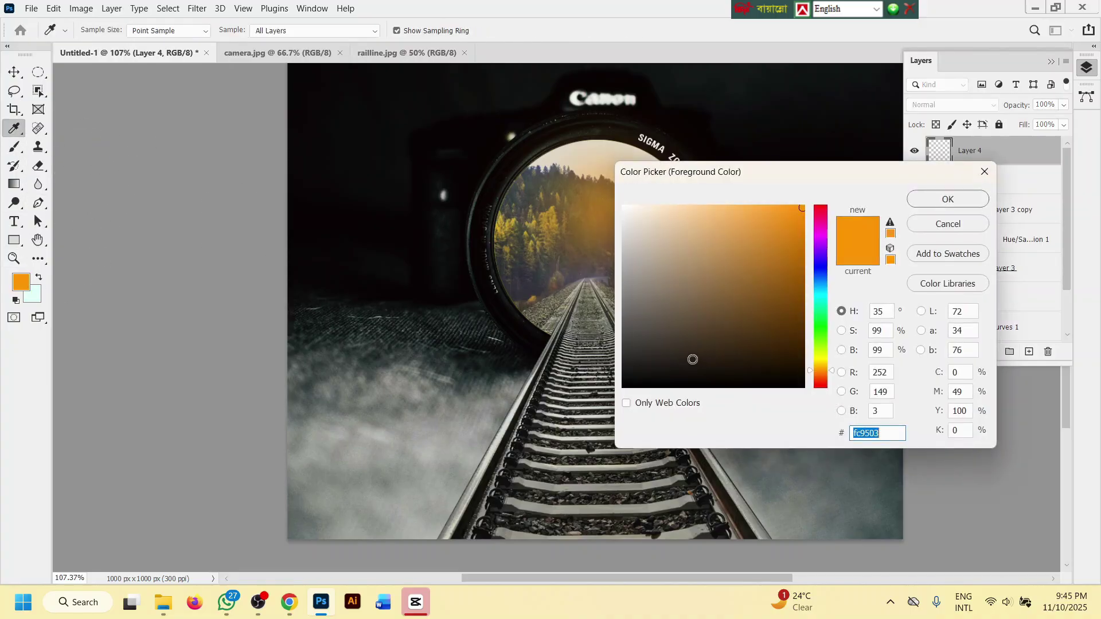
pyautogui.press('BackSpace')
pyautogui.click(918, 201)
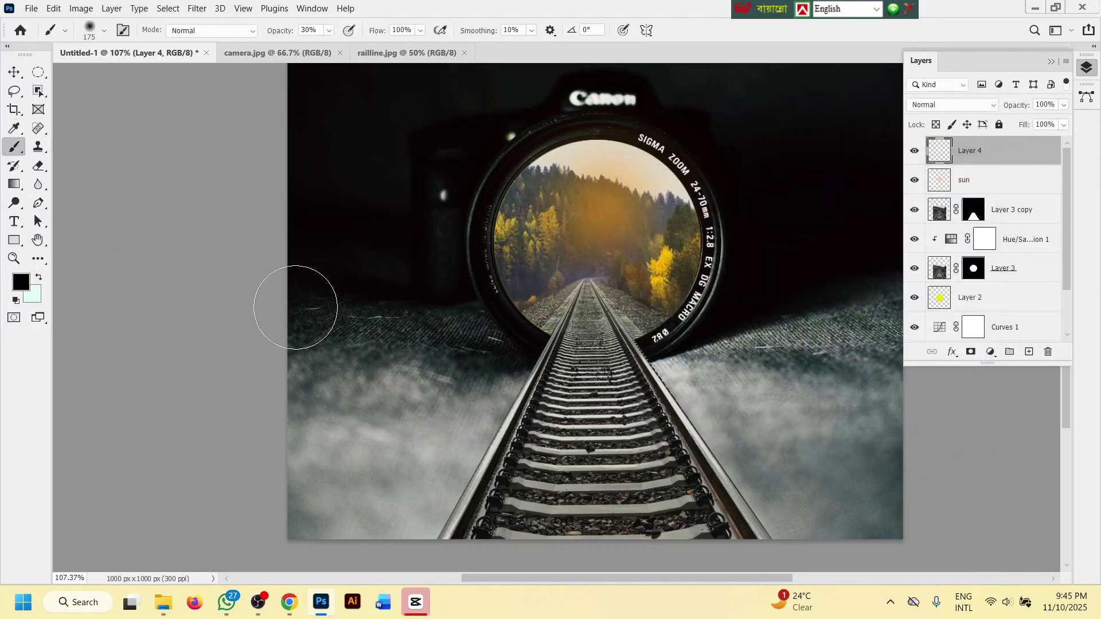
# - Darken the foggy ground left of the track with soft black strokes of the 175 px brush at 30% opacity
pyautogui.moveTo(302, 321); pyautogui.dragTo(240, 522)
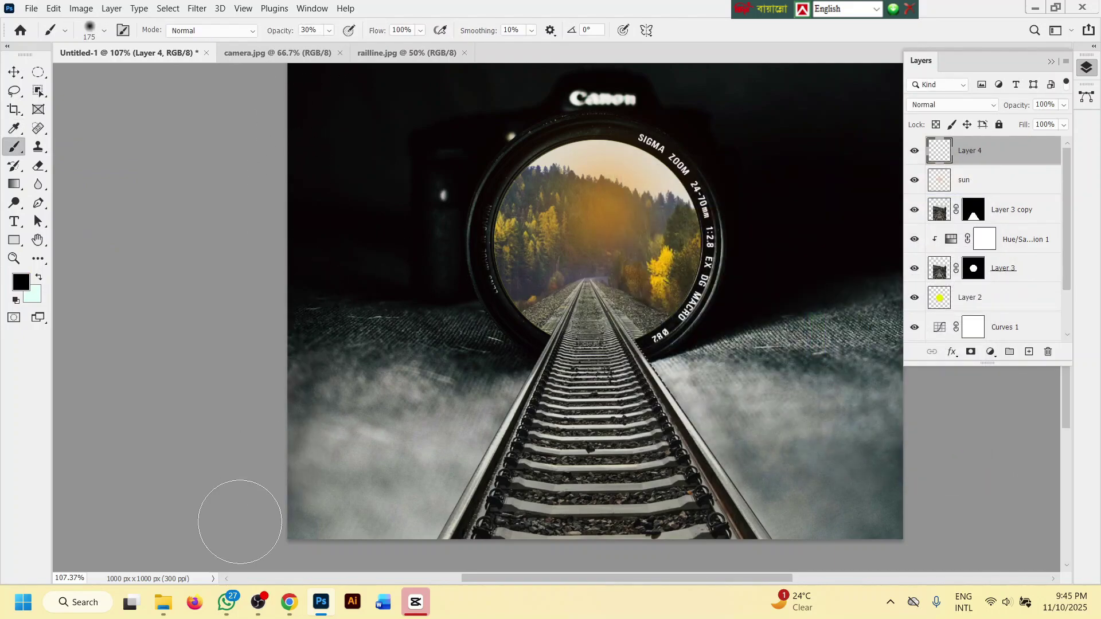
pyautogui.moveTo(321, 384); pyautogui.dragTo(267, 522)
pyautogui.moveTo(320, 456); pyautogui.dragTo(254, 532)
pyautogui.moveTo(342, 439); pyautogui.dragTo(247, 614)
pyautogui.moveTo(395, 472); pyautogui.dragTo(296, 617)
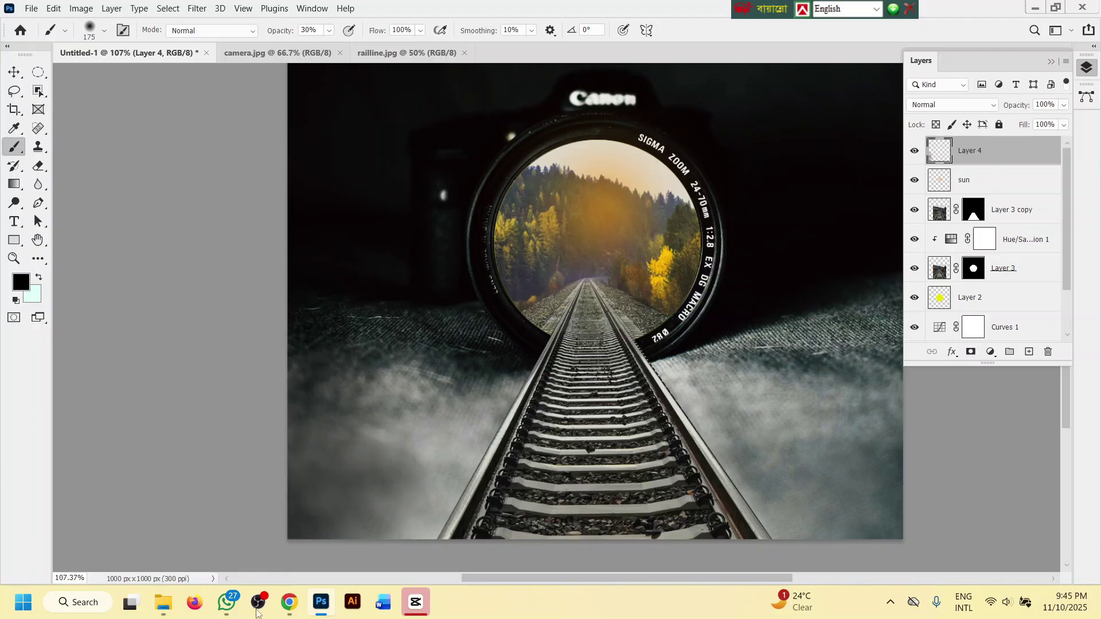
pyautogui.moveTo(444, 476)
pyautogui.mouseDown()
pyautogui.moveTo(376, 592)
pyautogui.moveTo(381, 615)
pyautogui.mouseUp()
pyautogui.moveTo(344, 461); pyautogui.dragTo(246, 523)
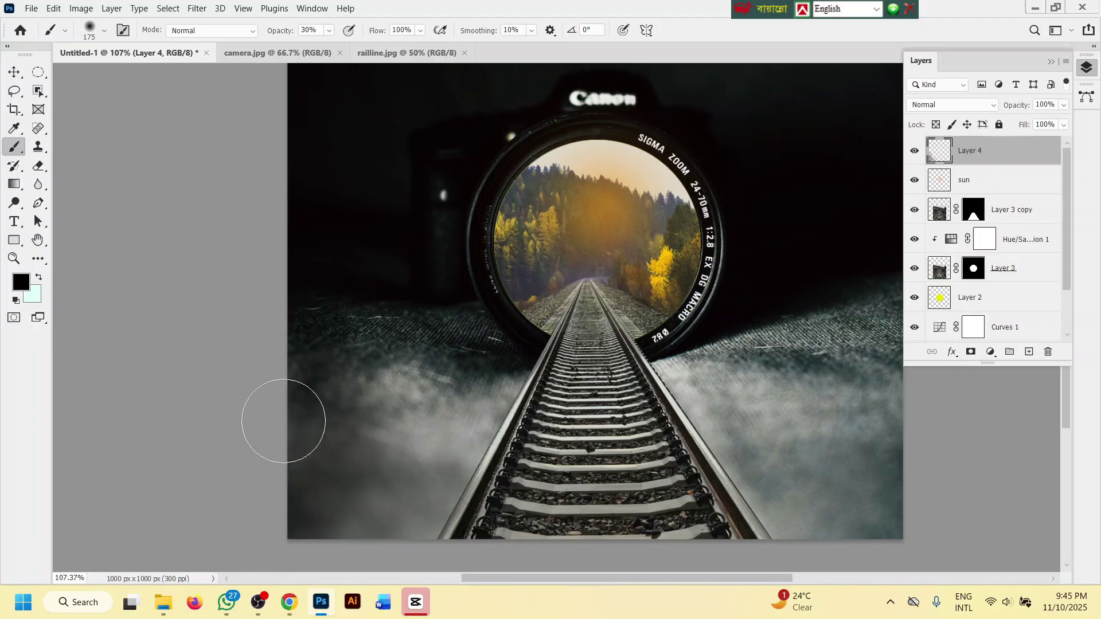
pyautogui.moveTo(286, 403)
pyautogui.mouseDown()
pyautogui.moveTo(291, 491)
pyautogui.moveTo(351, 519)
pyautogui.moveTo(390, 482)
pyautogui.mouseUp()
# - Darken the foggy ground right of the track with soft black strokes at 30% opacity, reducing the brush to 200 px after the first stroke
pyautogui.scroll(-1, 394, 487)
pyautogui.scroll(-3, 394, 486)
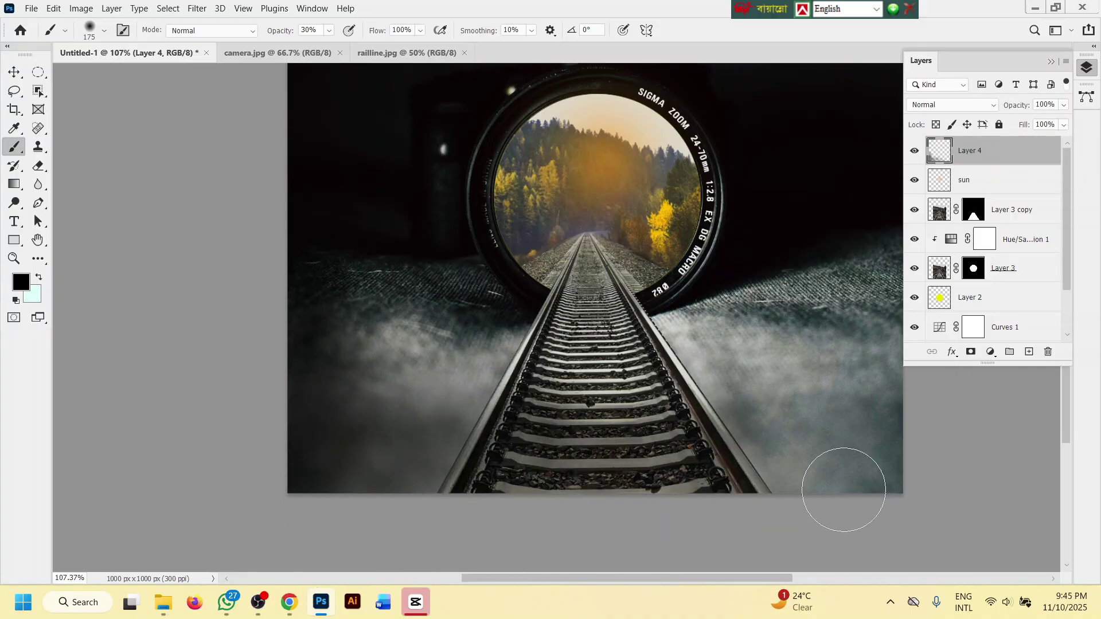
pyautogui.press(']')
pyautogui.press(']')
pyautogui.press(']')
pyautogui.moveTo(754, 379)
pyautogui.mouseDown()
pyautogui.moveTo(887, 509)
pyautogui.moveTo(851, 416)
pyautogui.moveTo(843, 347)
pyautogui.moveTo(956, 393)
pyautogui.mouseUp()
pyautogui.press('[')
pyautogui.press('[')
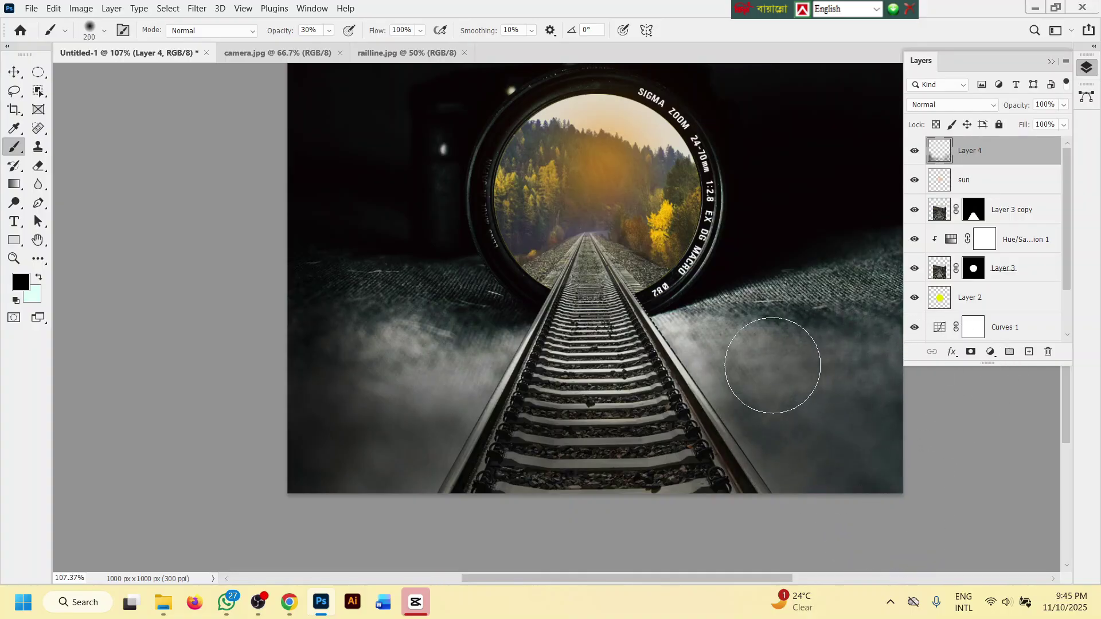
pyautogui.moveTo(773, 367)
pyautogui.mouseDown()
pyautogui.moveTo(847, 479)
pyautogui.moveTo(809, 469)
pyautogui.moveTo(740, 411)
pyautogui.moveTo(803, 542)
pyautogui.moveTo(847, 458)
pyautogui.moveTo(824, 321)
pyautogui.moveTo(959, 545)
pyautogui.moveTo(882, 372)
pyautogui.moveTo(990, 462)
pyautogui.mouseUp()
pyautogui.moveTo(806, 348); pyautogui.dragTo(1006, 579)
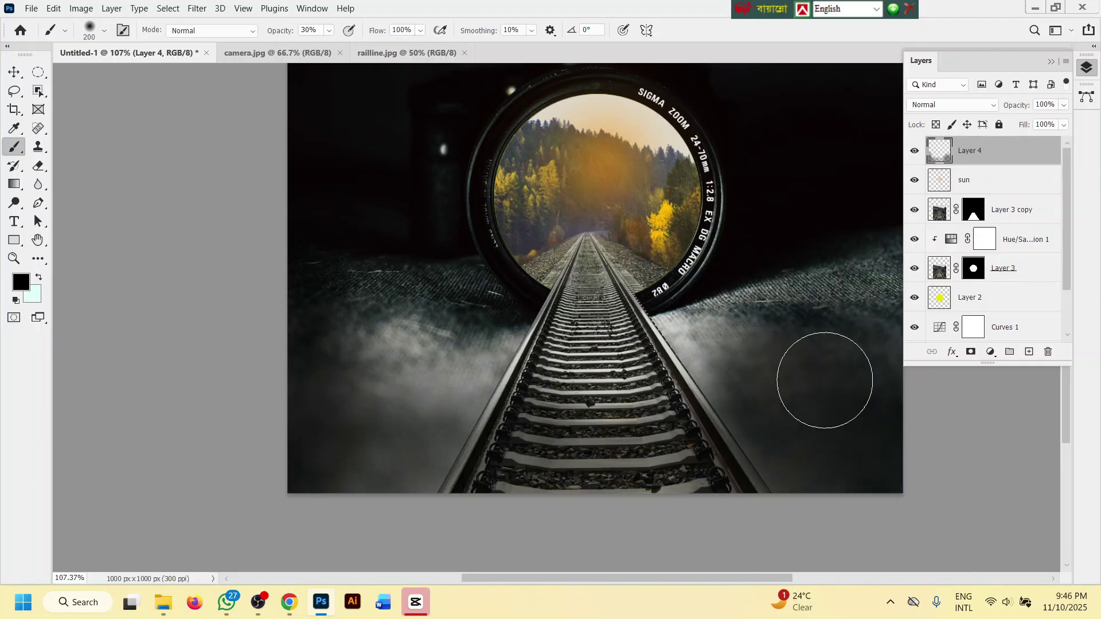
# - Darken the lower railway track and the foggy ground beside it with soft black strokes of the 200 px brush at 30% opacity
pyautogui.scroll(-3, 516, 430)
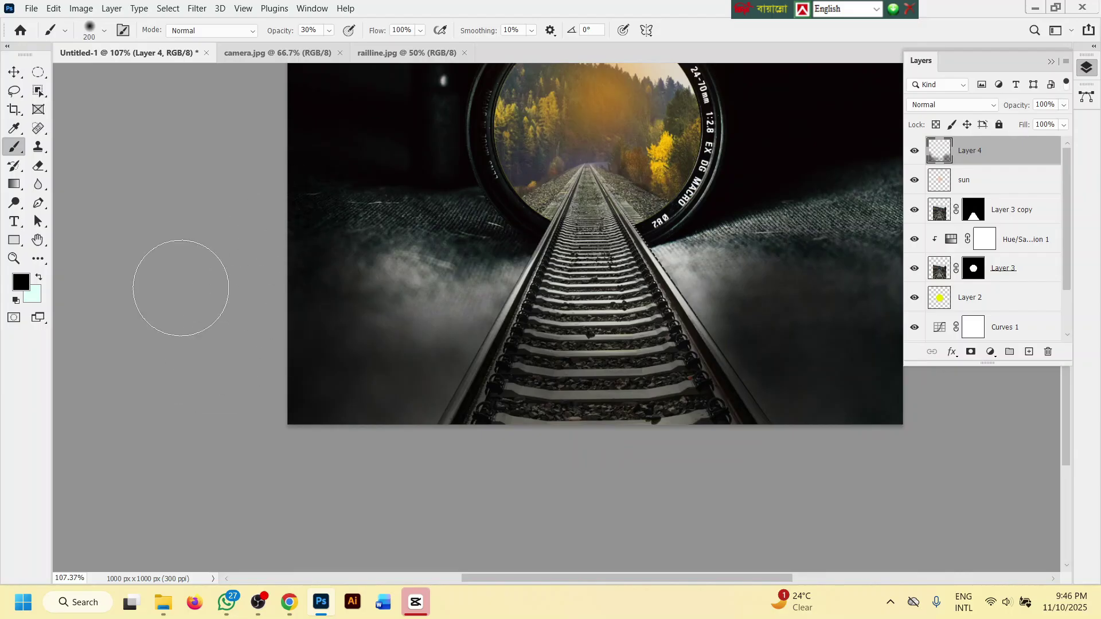
pyautogui.moveTo(381, 321)
pyautogui.mouseDown()
pyautogui.moveTo(445, 327)
pyautogui.moveTo(362, 354)
pyautogui.moveTo(362, 300)
pyautogui.mouseUp()
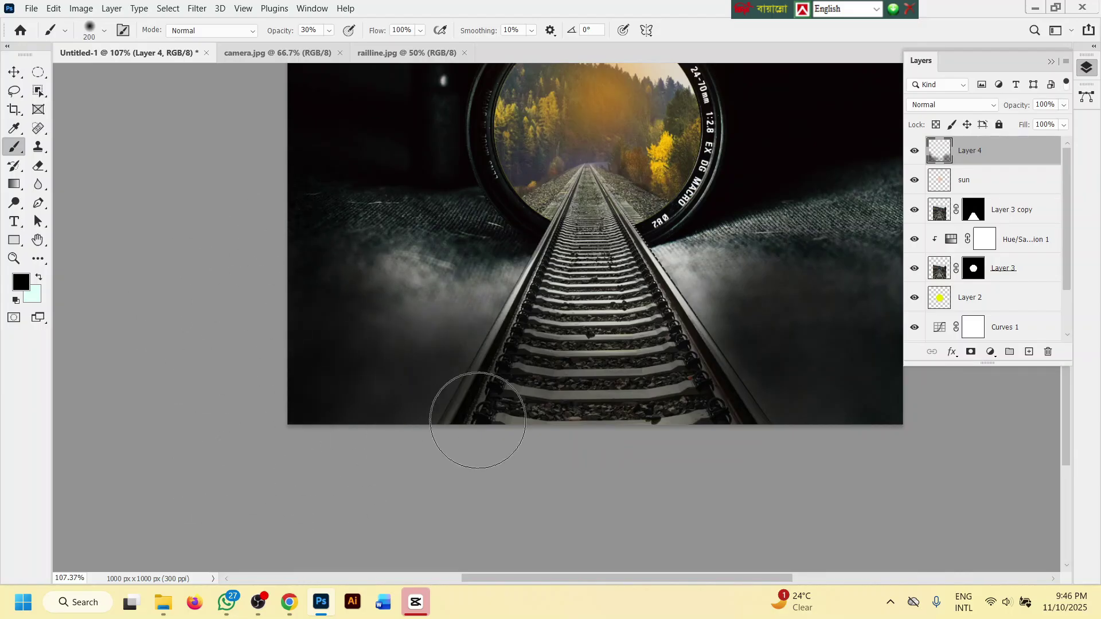
pyautogui.moveTo(574, 390)
pyautogui.mouseDown()
pyautogui.moveTo(555, 353)
pyautogui.moveTo(547, 413)
pyautogui.mouseUp()
pyautogui.moveTo(611, 309); pyautogui.dragTo(668, 509)
pyautogui.moveTo(687, 345); pyautogui.dragTo(797, 502)
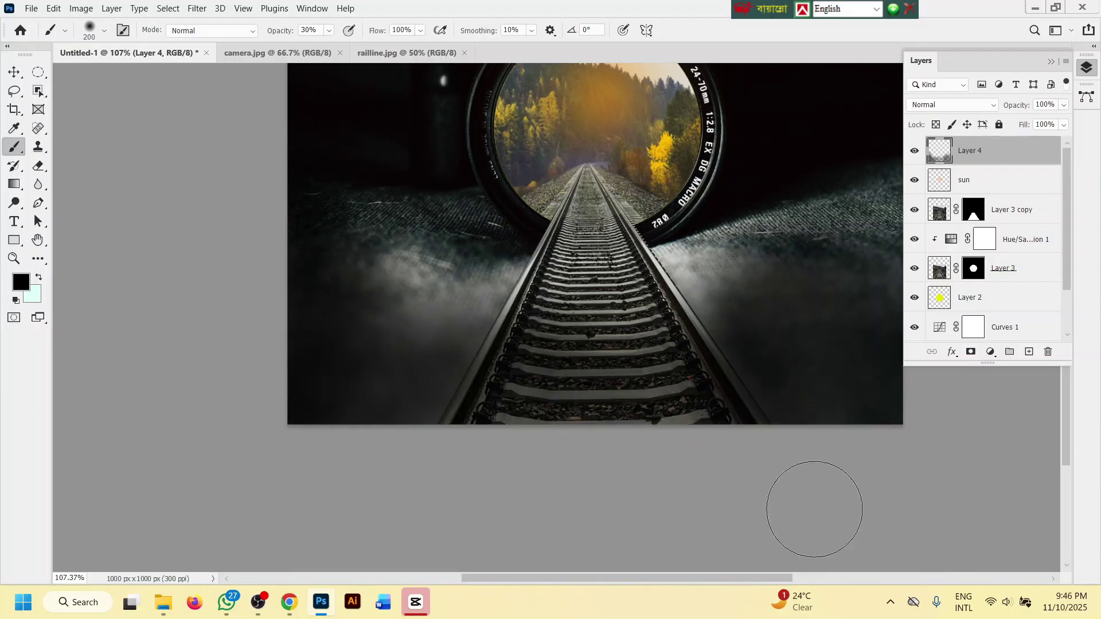
pyautogui.scroll(4, 814, 509)
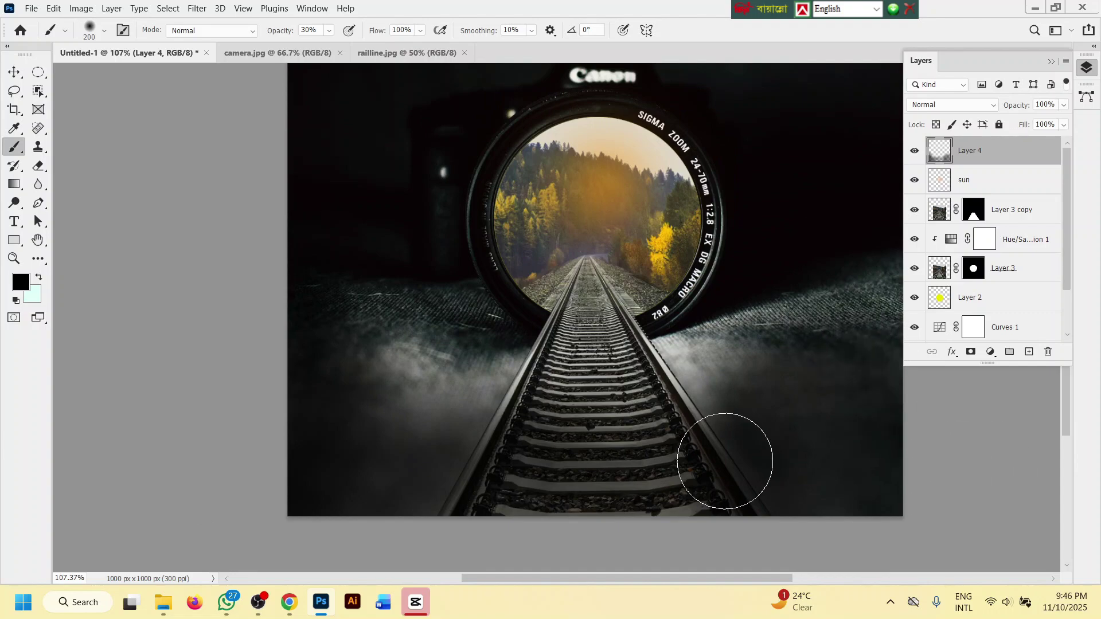
pyautogui.moveTo(507, 405)
pyautogui.mouseDown()
pyautogui.moveTo(437, 517)
pyautogui.moveTo(385, 567)
pyautogui.mouseUp()
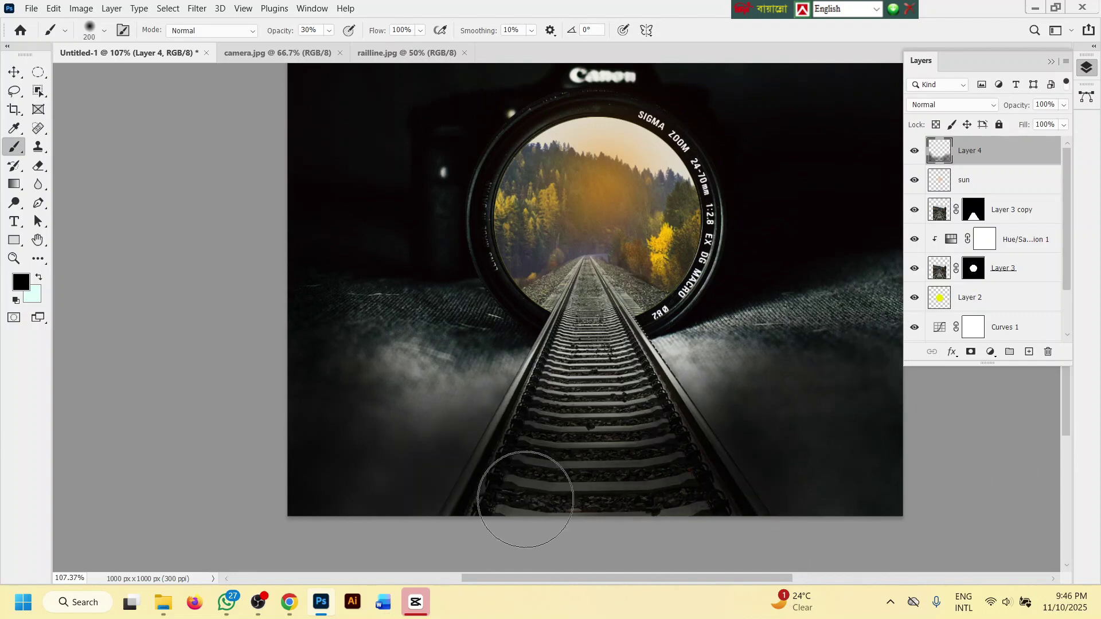
pyautogui.moveTo(531, 487); pyautogui.dragTo(539, 542)
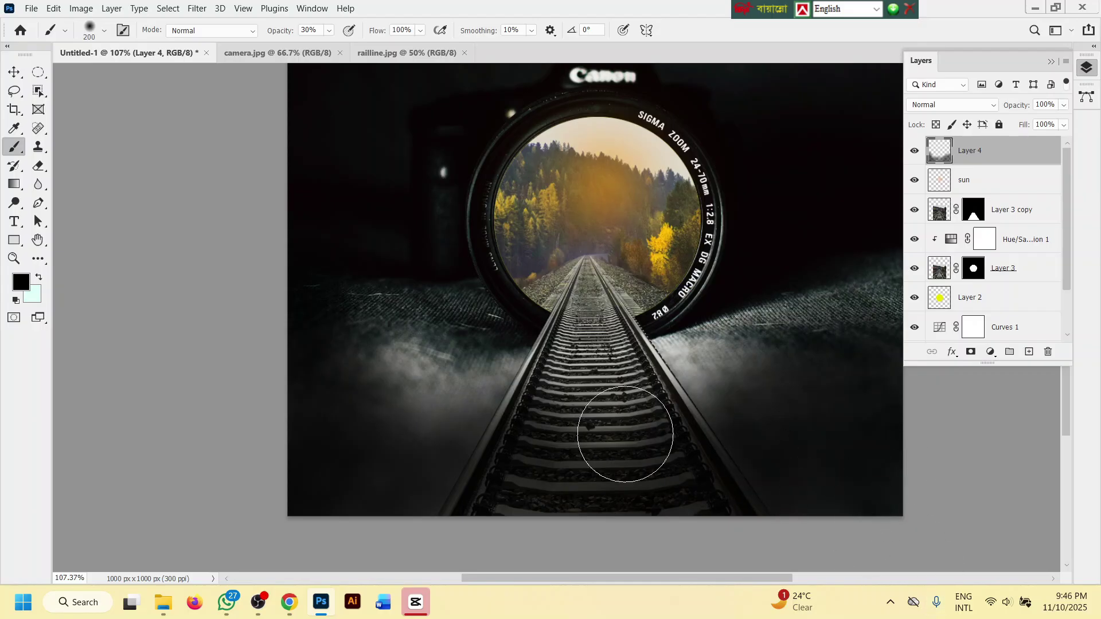
# - Compare the darkened ground and track with the Job-04 sample in Chrome and return to Photoshop
pyautogui.scroll(-2, 602, 424)
pyautogui.click(289, 602)
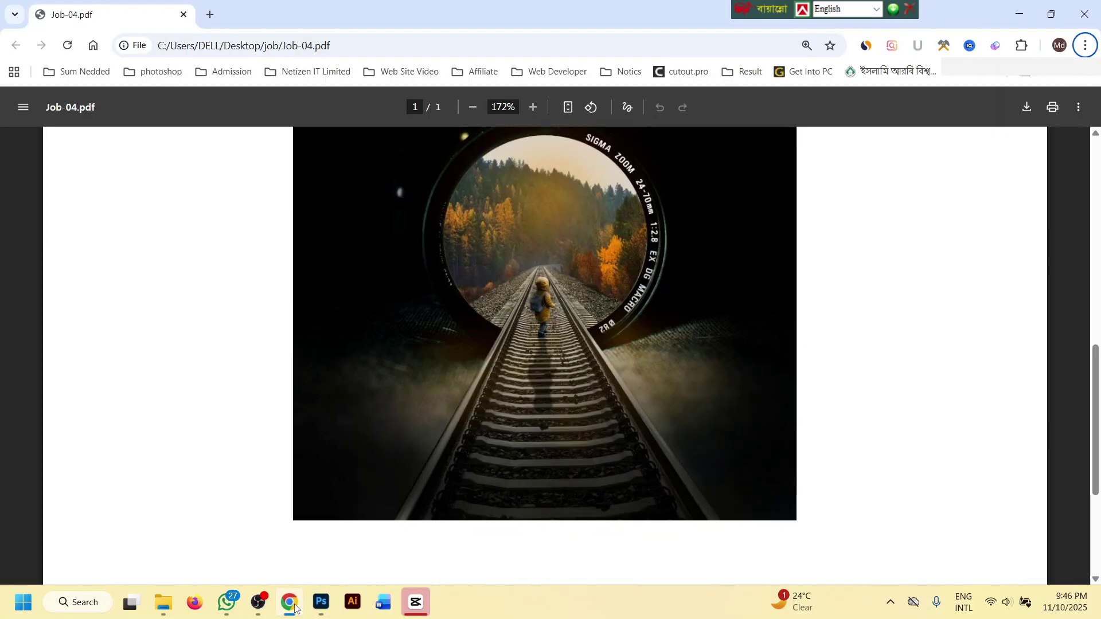
pyautogui.click(1021, 11)
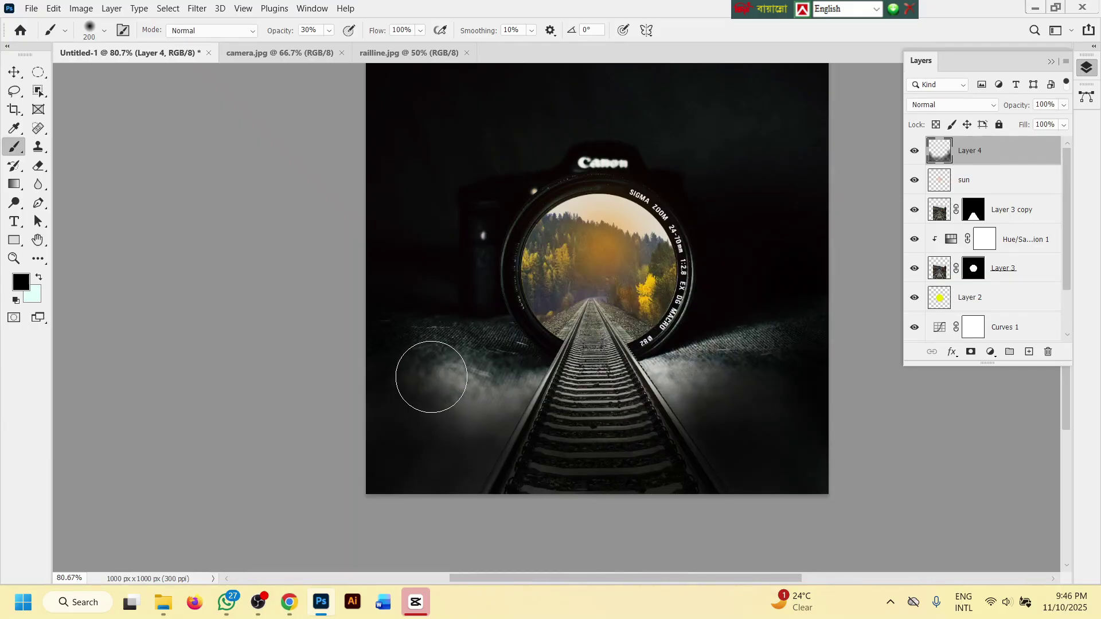
pyautogui.scroll(-1, 401, 433)
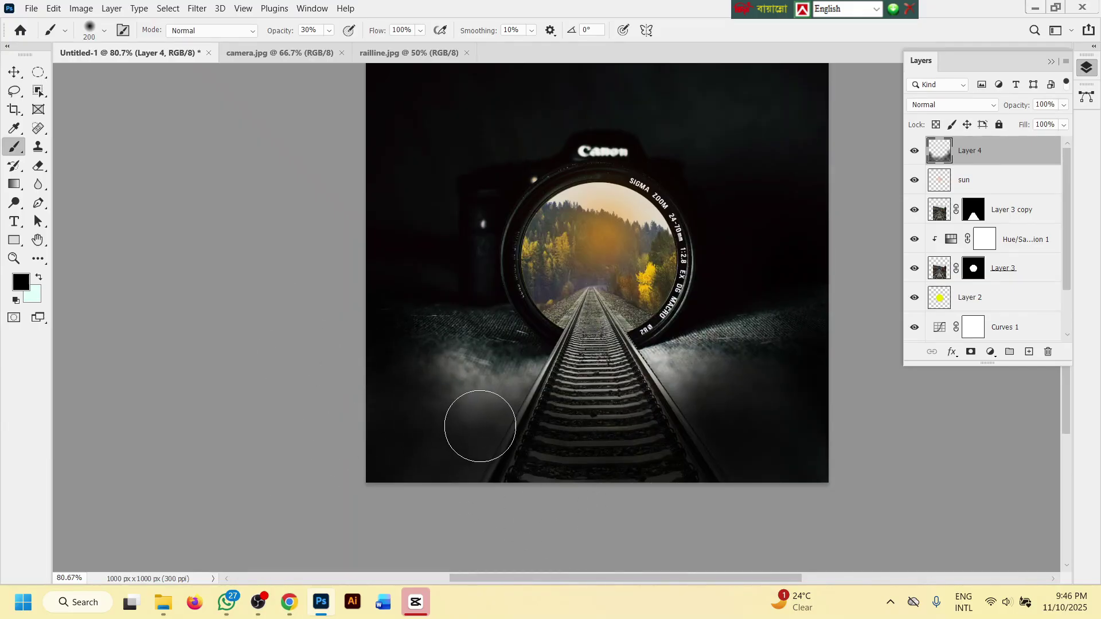
pyautogui.click(289, 602)
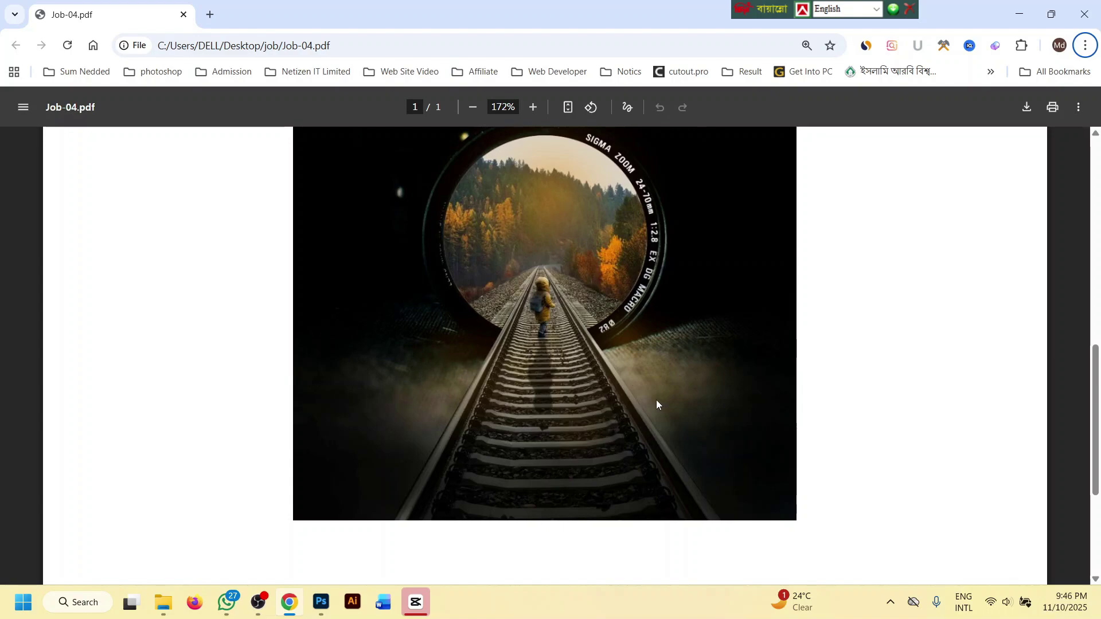
pyautogui.click(321, 602)
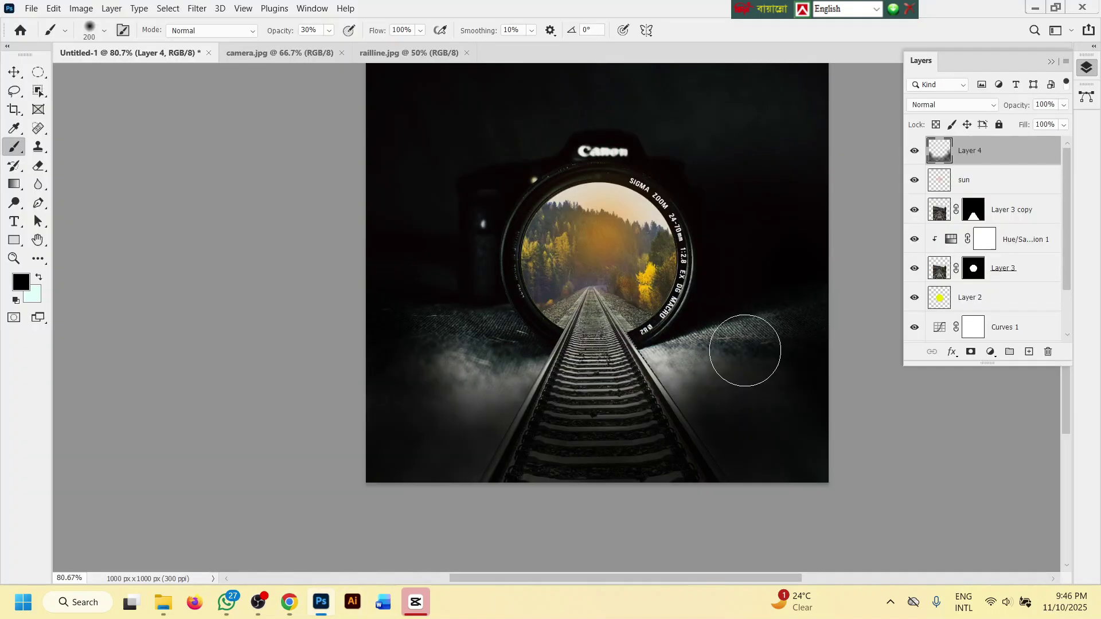
# - Add a new layer above the dark shading layer and set the Brush tool's foreground colour to orange fc9503
pyautogui.click(1029, 352)
pyautogui.scroll(3, 638, 266)
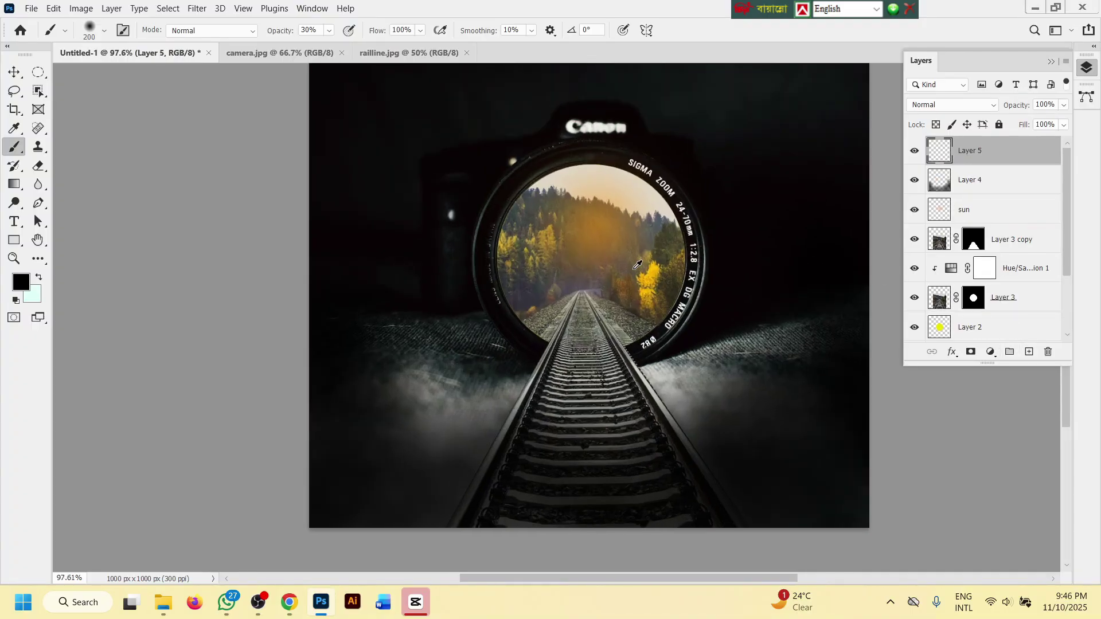
pyautogui.click(23, 281)
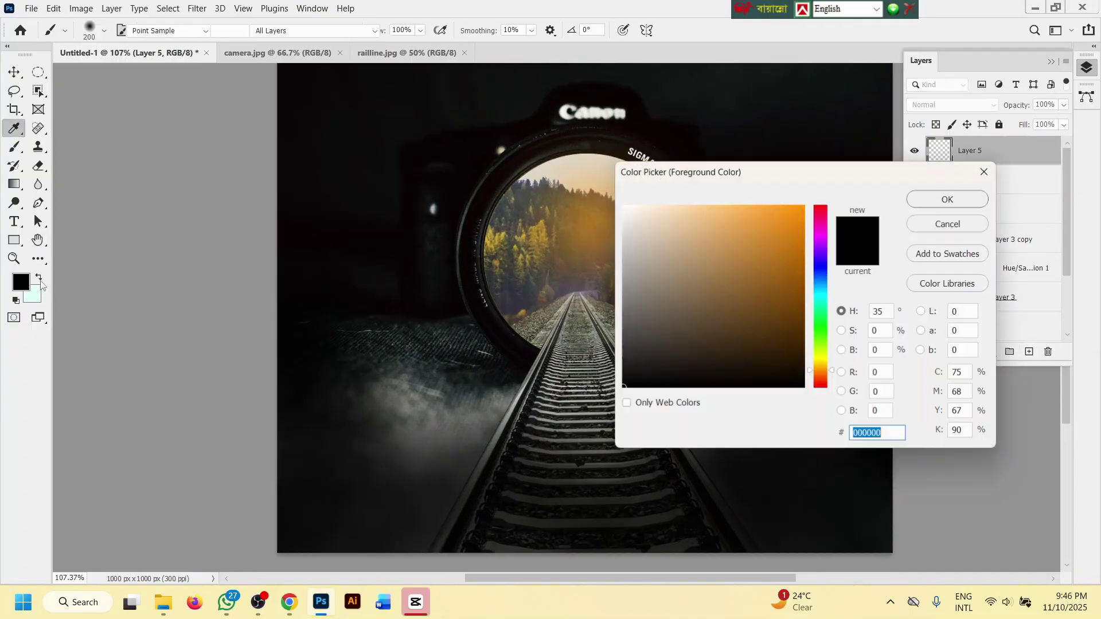
pyautogui.write('f')
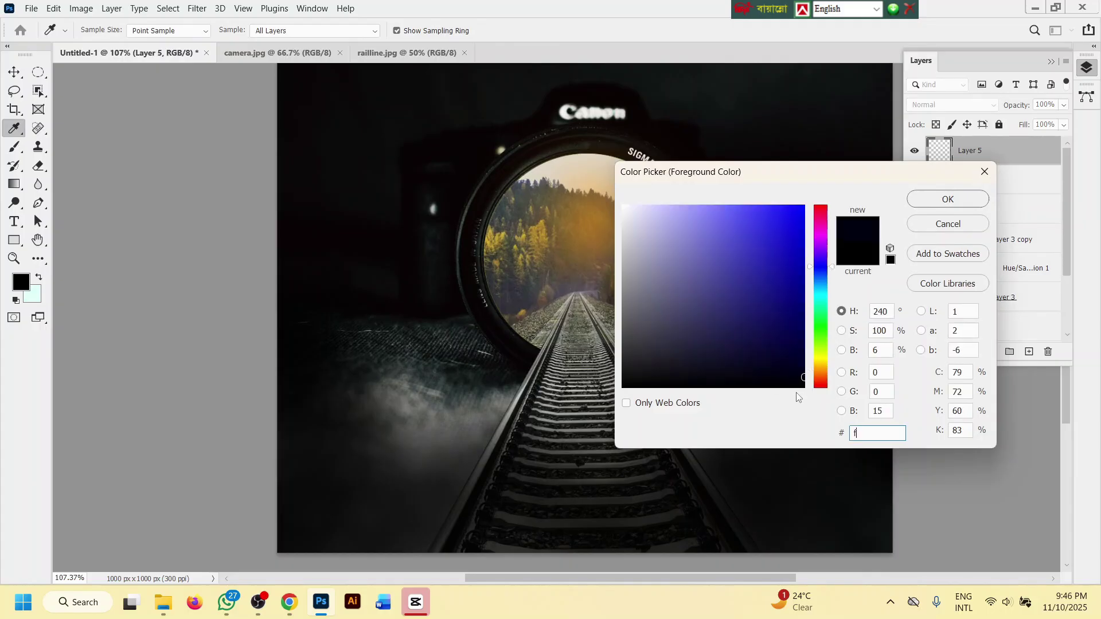
pyautogui.write('c9503')
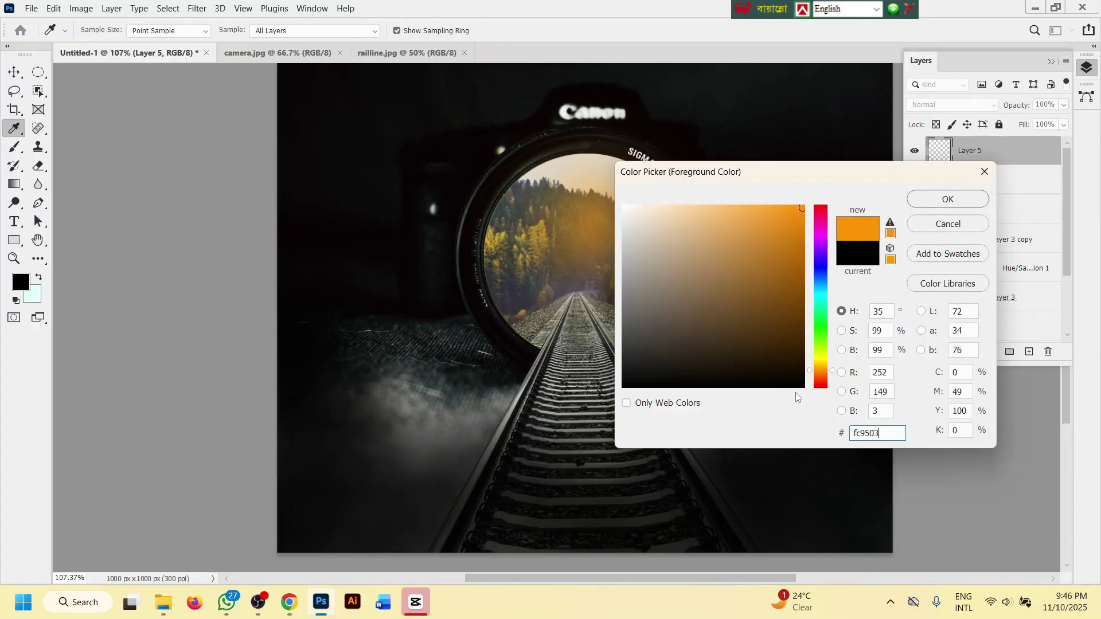
pyautogui.click(947, 199)
pyautogui.press('b')
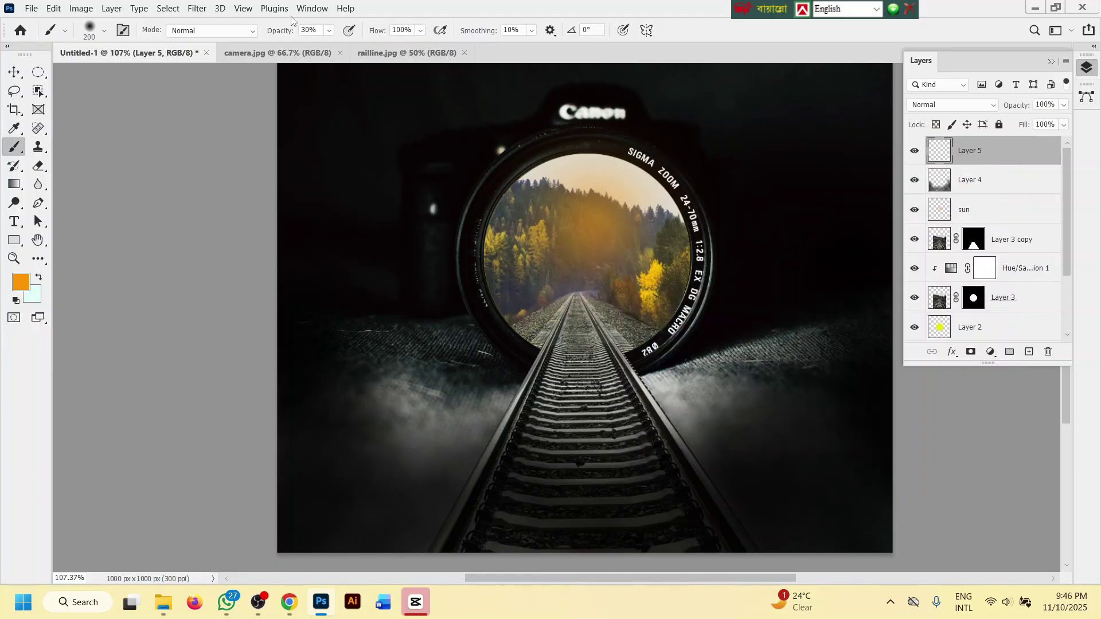
# - Tint the foggy ground left of the track with soft orange strokes of a 125 px brush at 10% opacity
pyautogui.click(329, 32)
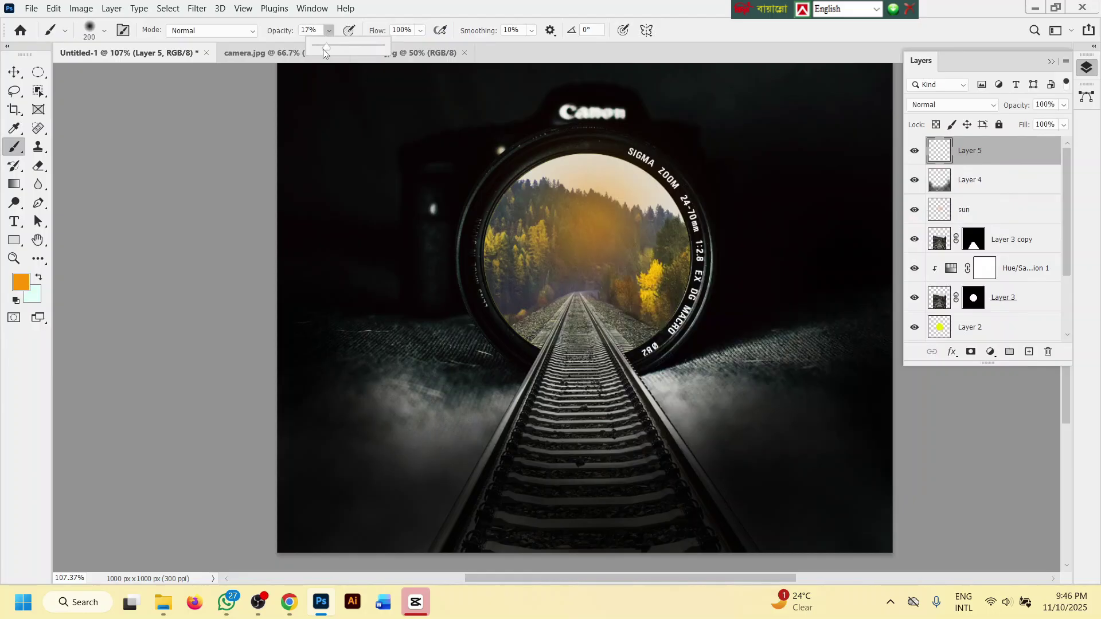
pyautogui.moveTo(322, 45); pyautogui.dragTo(317, 47)
pyautogui.click(170, 181)
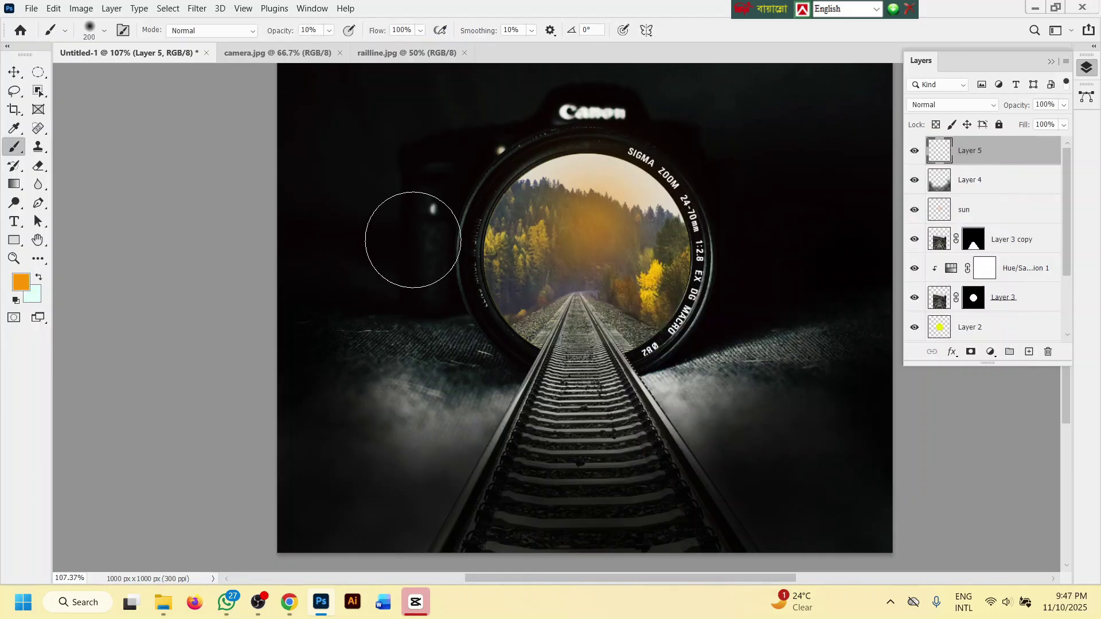
pyautogui.scroll(1, 457, 271)
pyautogui.scroll(3, 456, 270)
pyautogui.scroll(-1, 493, 369)
pyautogui.scroll(-1, 492, 369)
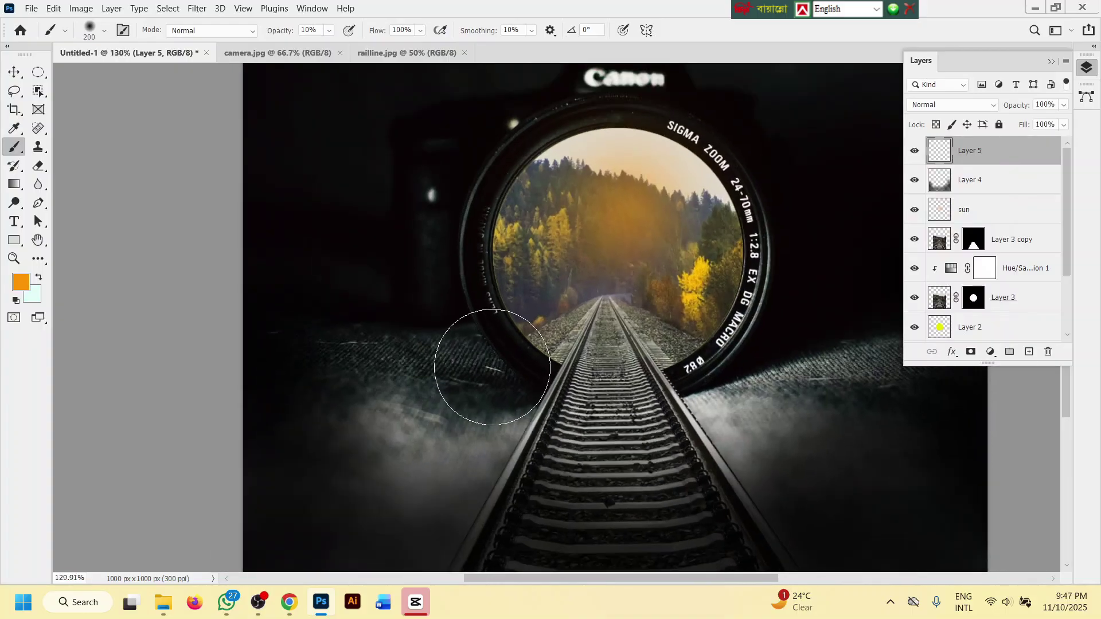
pyautogui.press('[')
pyautogui.press('[')
pyautogui.press('[')
pyautogui.scroll(-1, 483, 363)
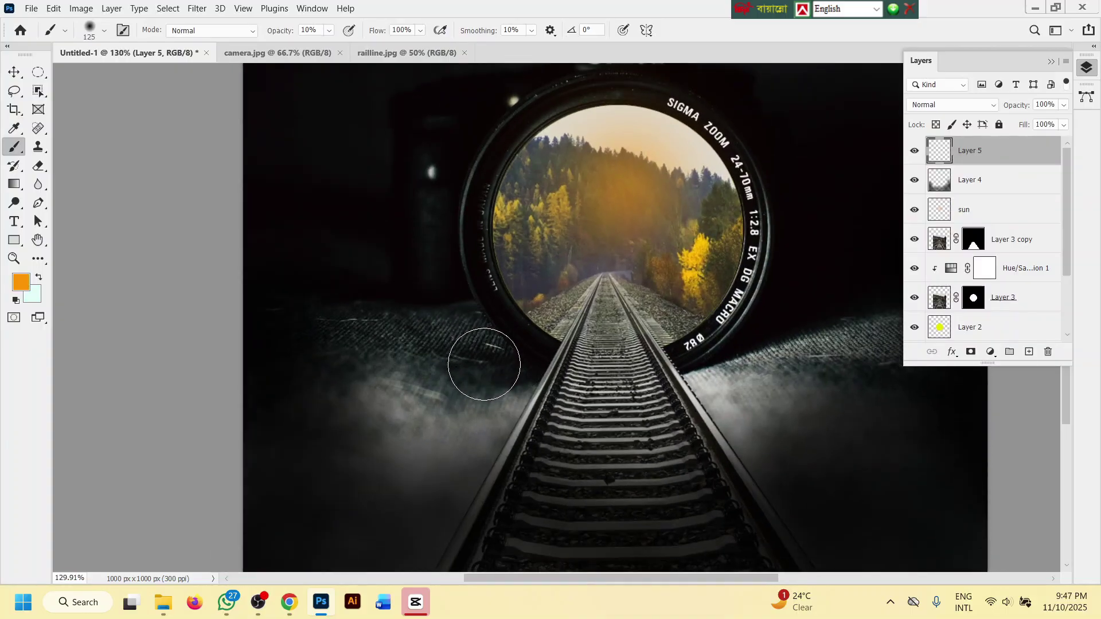
pyautogui.press('[')
pyautogui.scroll(-1, 487, 364)
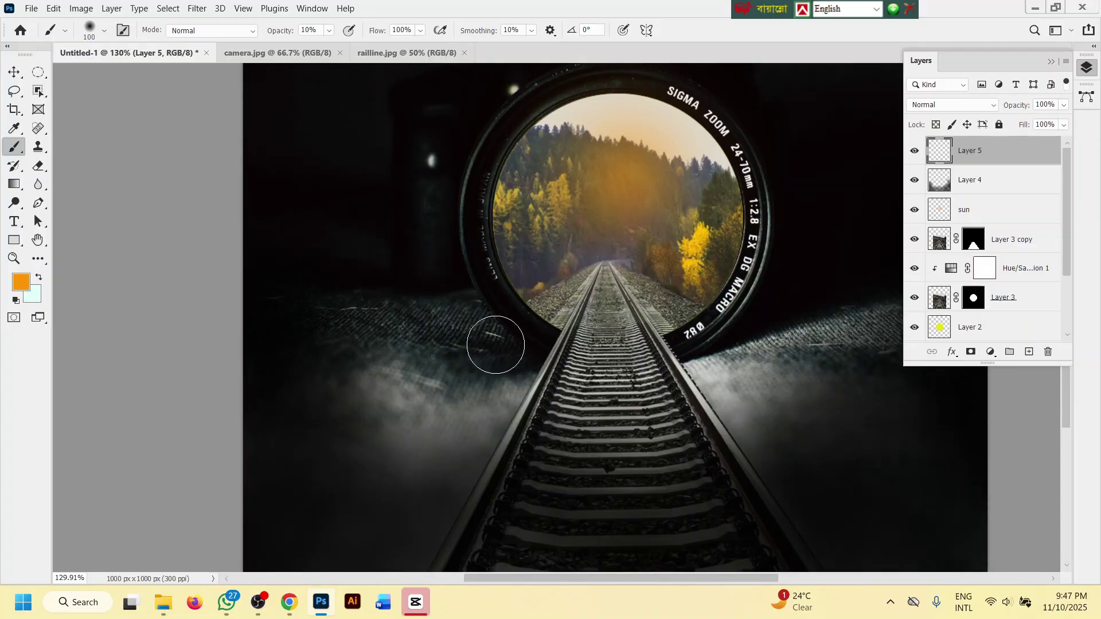
pyautogui.press(']')
pyautogui.moveTo(511, 368)
pyautogui.mouseDown()
pyautogui.moveTo(411, 448)
pyautogui.moveTo(477, 377)
pyautogui.moveTo(483, 348)
pyautogui.moveTo(374, 395)
pyautogui.mouseUp()
pyautogui.moveTo(443, 320); pyautogui.dragTo(360, 323)
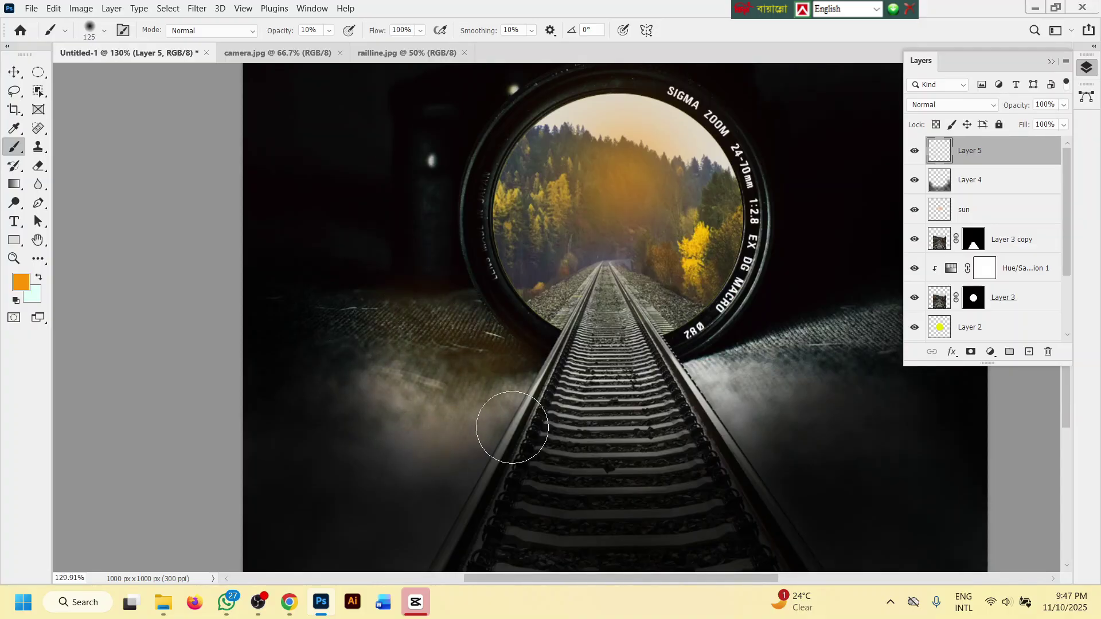
# - Tint the foggy ground right of the track with soft orange strokes of a 90 px brush at 10% opacity
pyautogui.scroll(-3, 675, 420)
pyautogui.scroll(2, 674, 420)
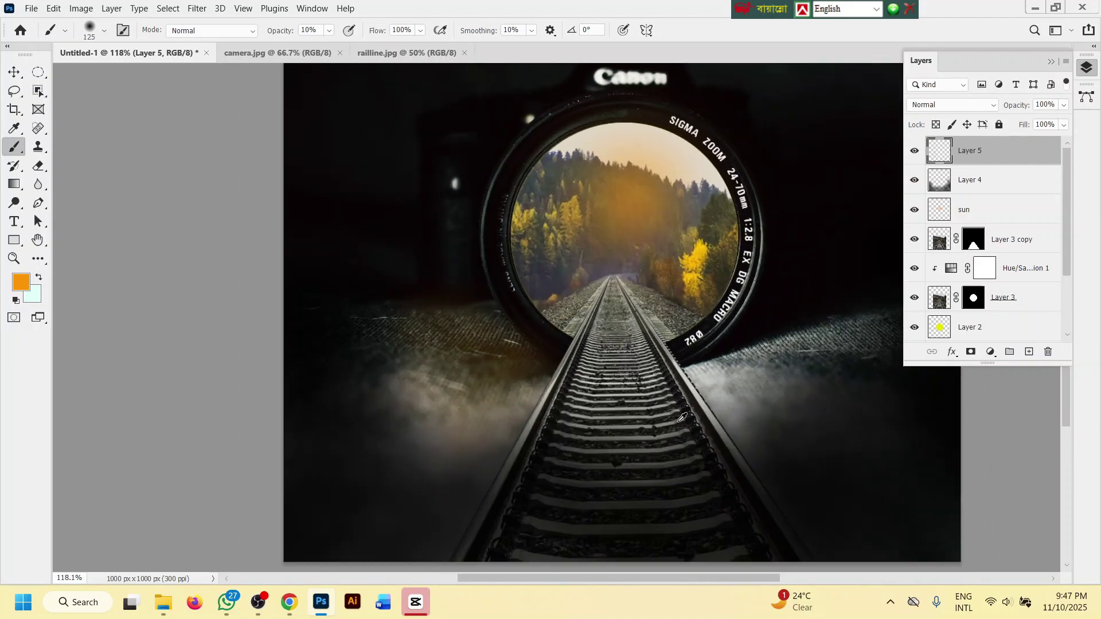
pyautogui.press(']')
pyautogui.press('[')
pyautogui.press('[')
pyautogui.press('[')
pyautogui.moveTo(708, 376)
pyautogui.mouseDown()
pyautogui.moveTo(765, 429)
pyautogui.moveTo(731, 366)
pyautogui.moveTo(819, 364)
pyautogui.moveTo(792, 347)
pyautogui.moveTo(873, 332)
pyautogui.moveTo(773, 343)
pyautogui.moveTo(701, 365)
pyautogui.moveTo(744, 367)
pyautogui.moveTo(811, 393)
pyautogui.mouseUp()
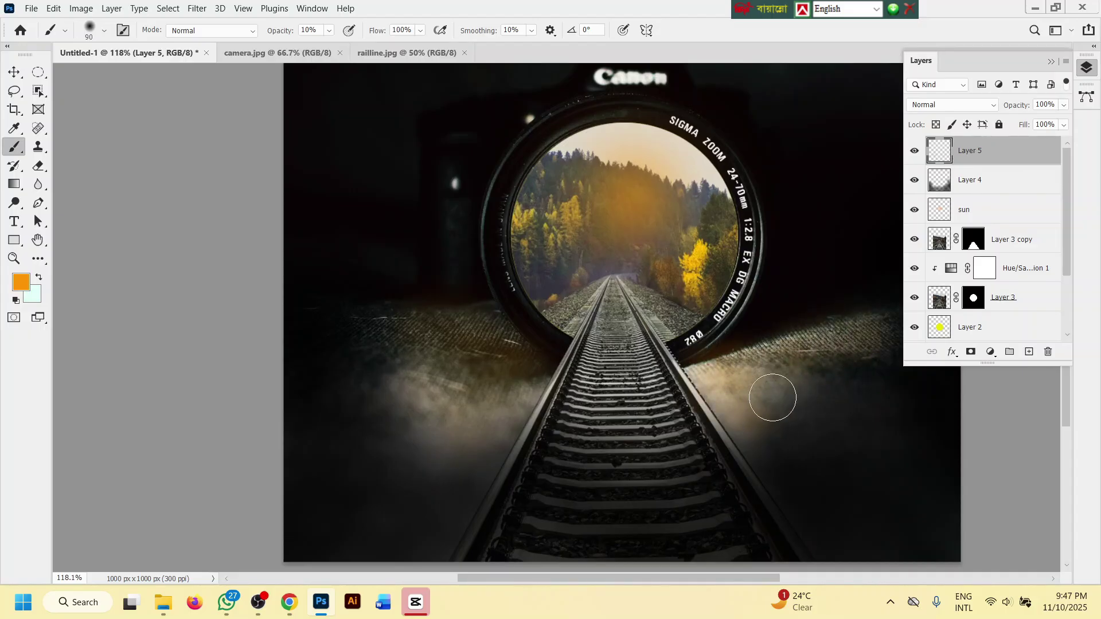
pyautogui.scroll(-2, 722, 332)
pyautogui.scroll(-3, 723, 332)
pyautogui.scroll(5, 738, 372)
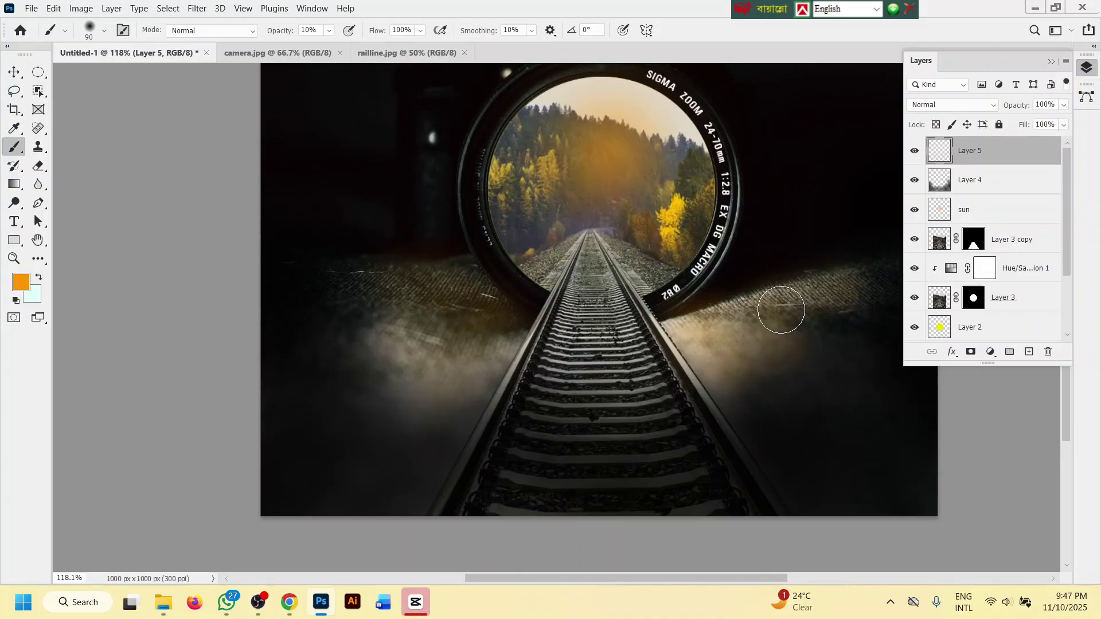
# - Check the child figure in the Job-04 sample, the job folder's 1.1 image, and the brief's background removal and path instruction
pyautogui.click(289, 602)
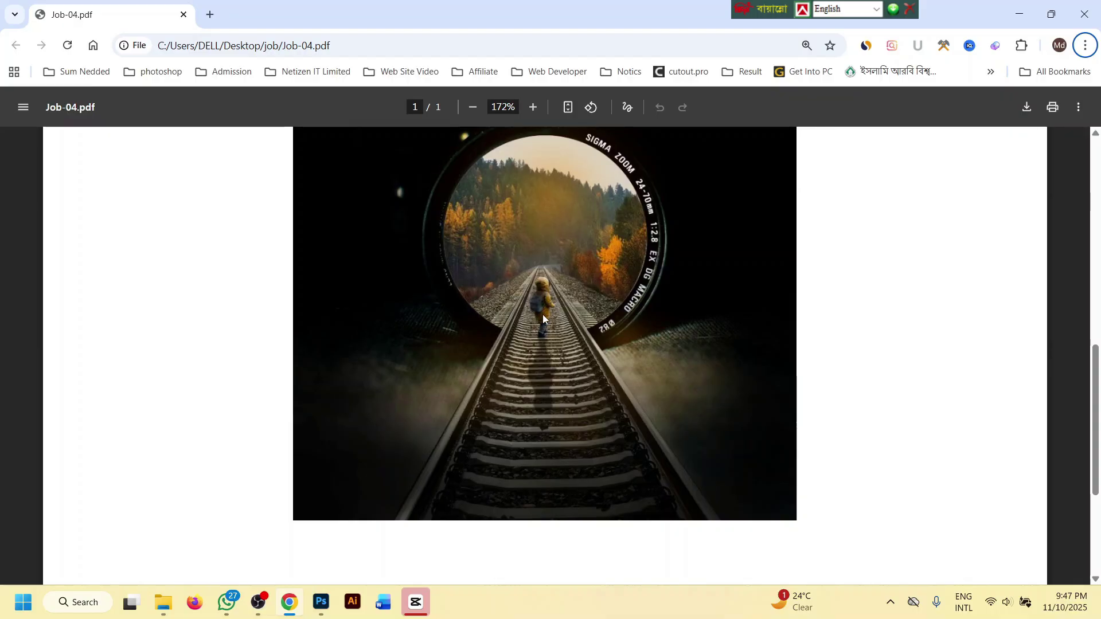
pyautogui.click(165, 604)
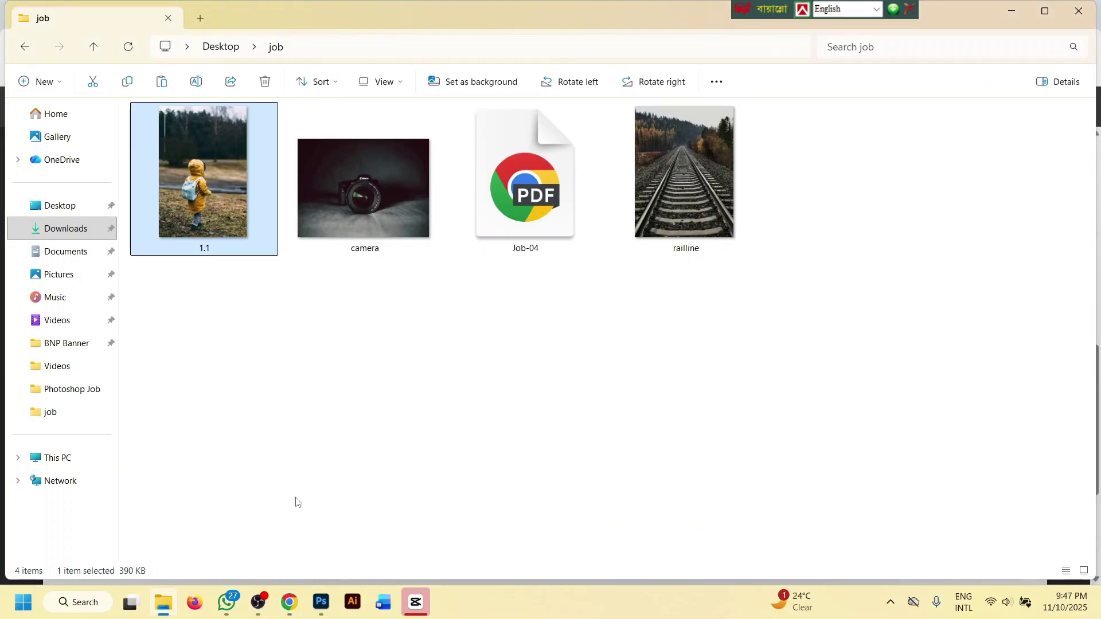
pyautogui.click(290, 354)
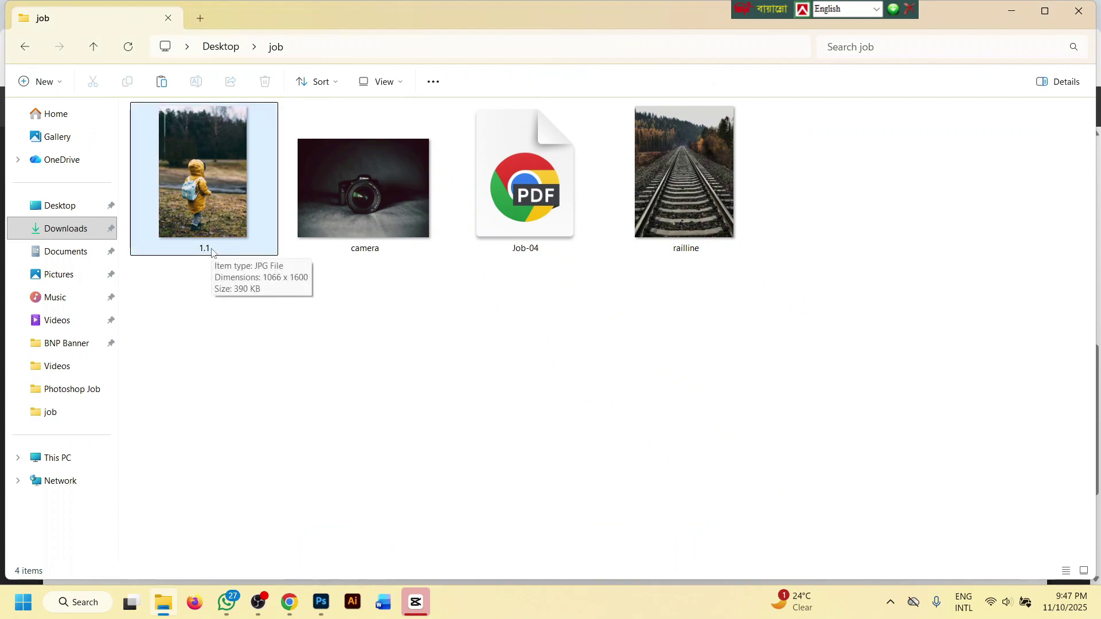
pyautogui.click(290, 604)
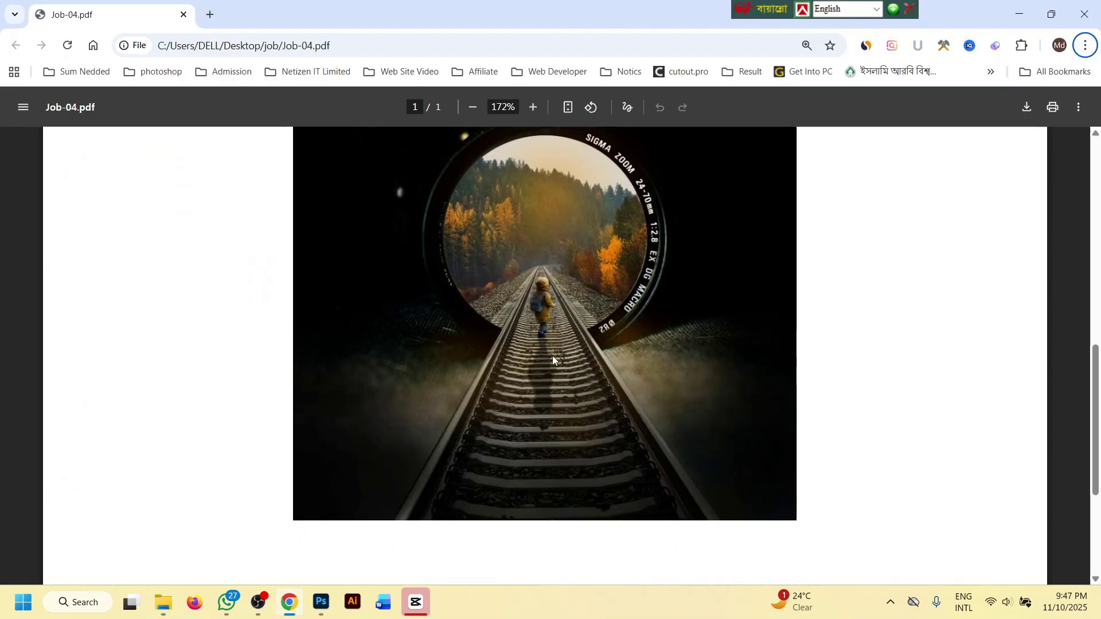
pyautogui.scroll(10, 454, 264)
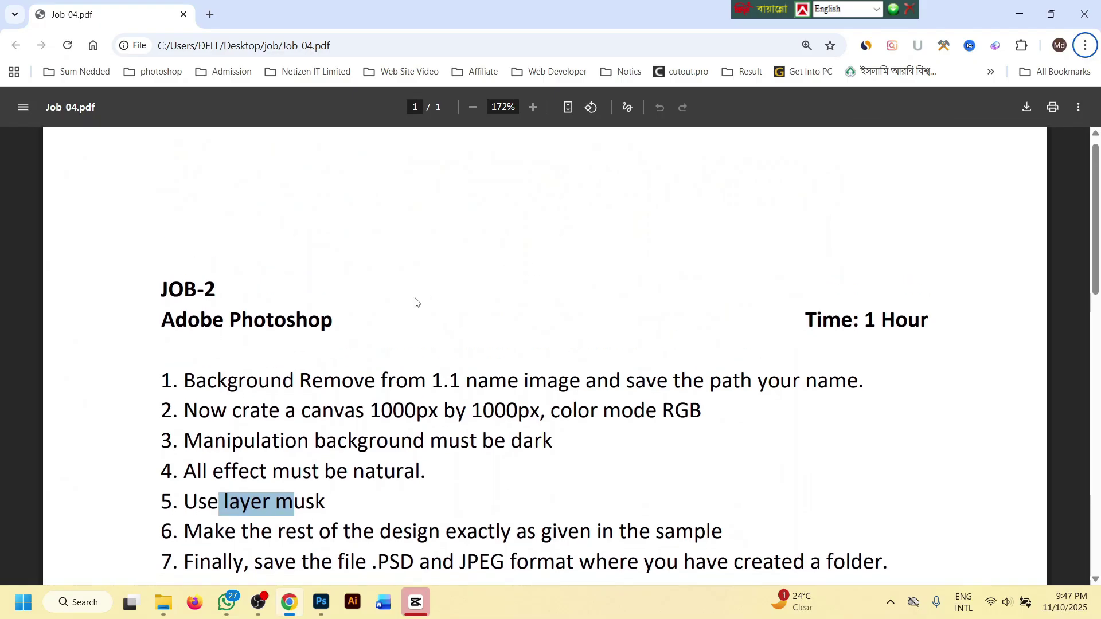
pyautogui.scroll(-2, 344, 287)
pyautogui.moveTo(186, 241); pyautogui.dragTo(426, 242)
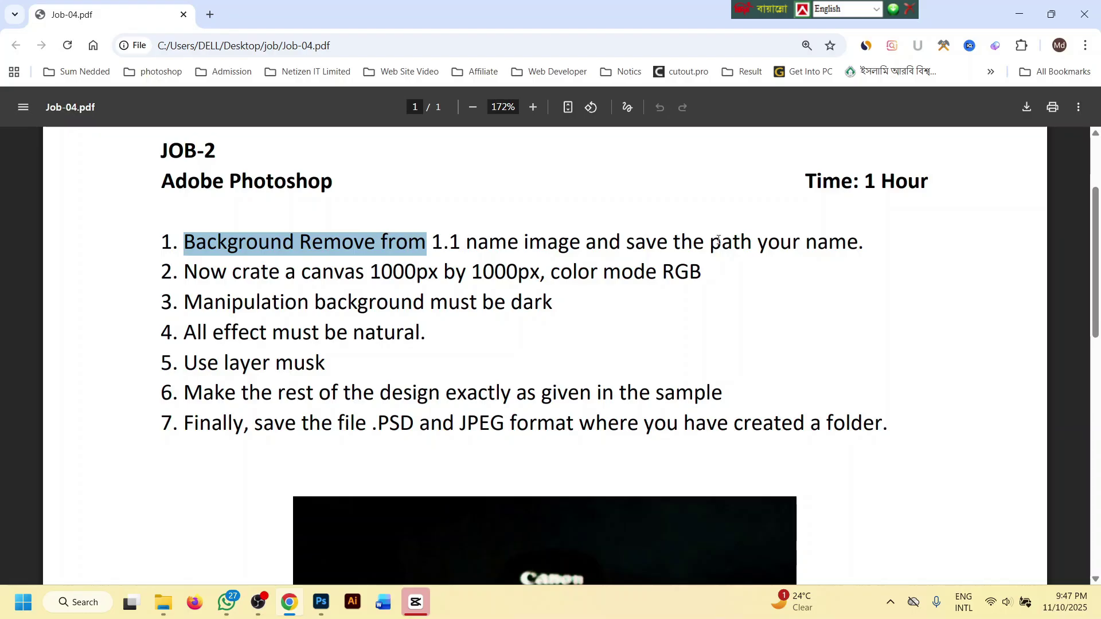
pyautogui.moveTo(829, 242); pyautogui.dragTo(572, 235)
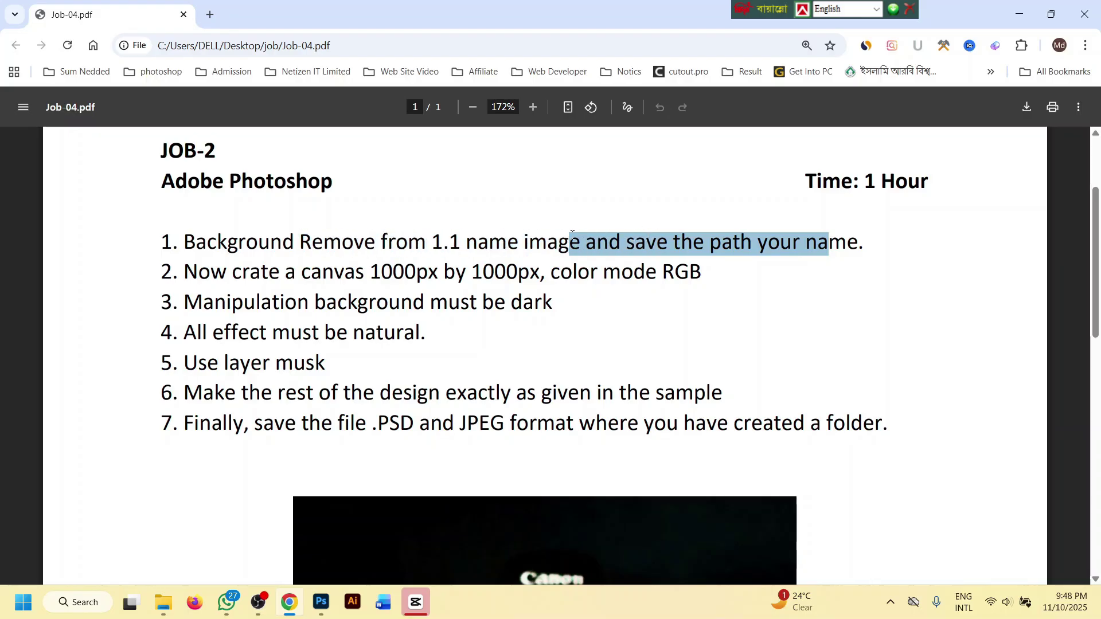
# - Return to Photoshop and open the 1.1 image of the child in the yellow coat from the job folder
pyautogui.click(321, 602)
pyautogui.scroll(2, 317, 143)
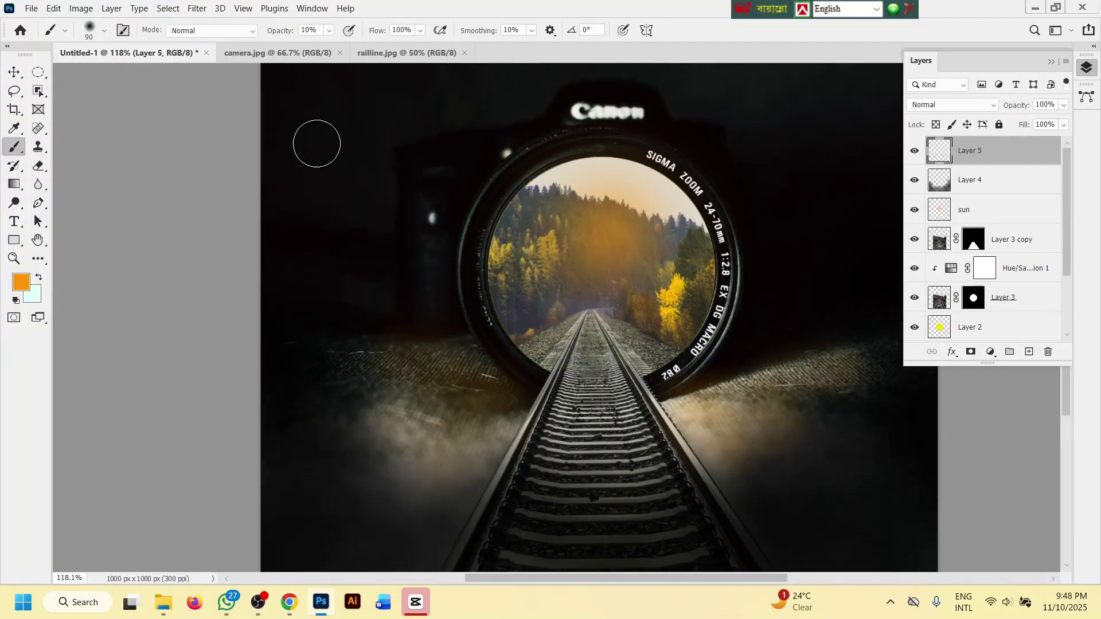
pyautogui.click(32, 8)
pyautogui.click(49, 35)
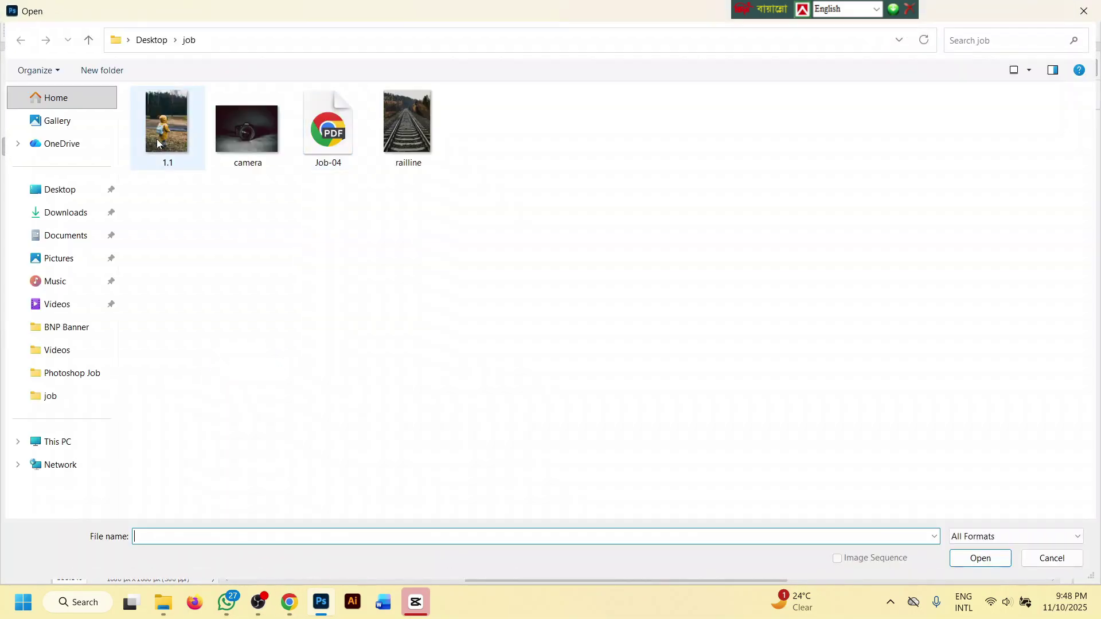
pyautogui.doubleClick(155, 133)
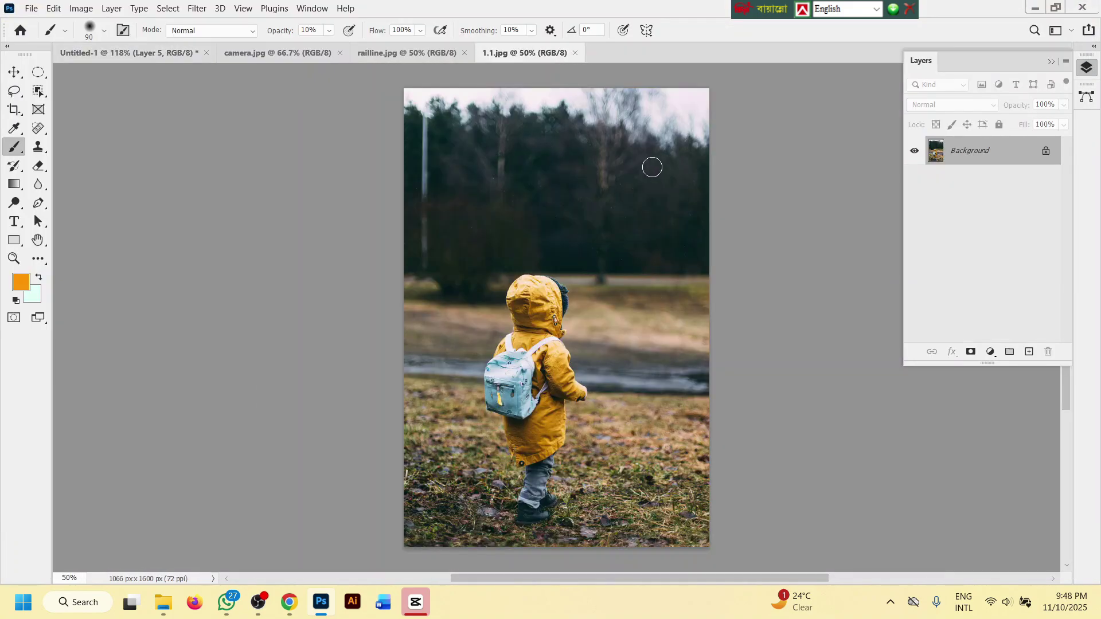
# - Start a Pen tool path in Path mode along the back edge of the child's near boot
pyautogui.scroll(5, 573, 320)
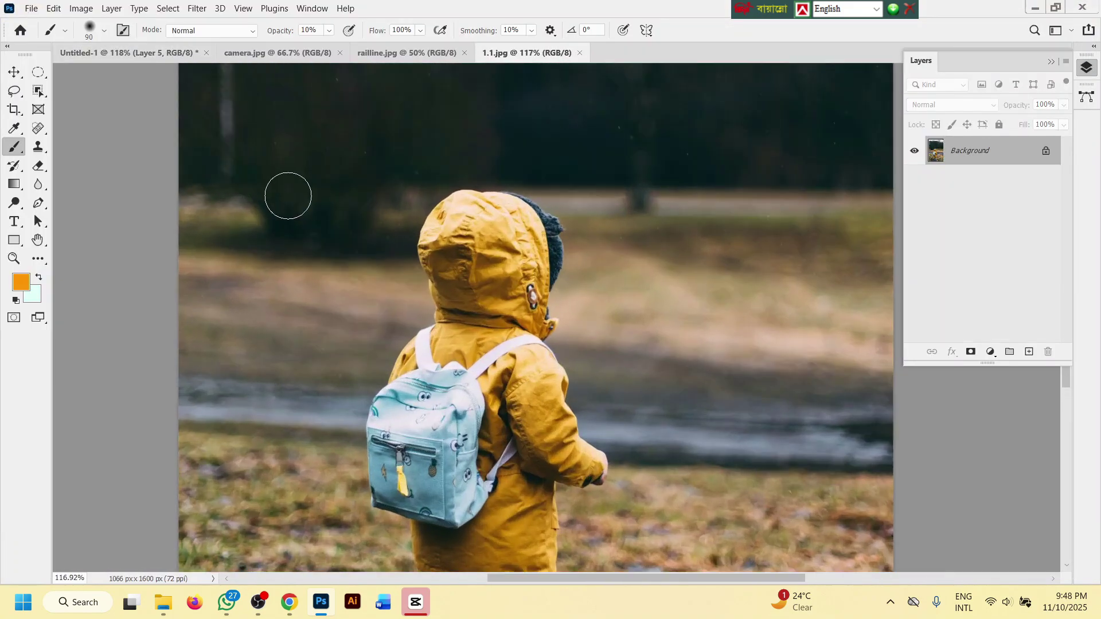
pyautogui.moveTo(518, 361); pyautogui.dragTo(559, 171)
pyautogui.scroll(7, 544, 344)
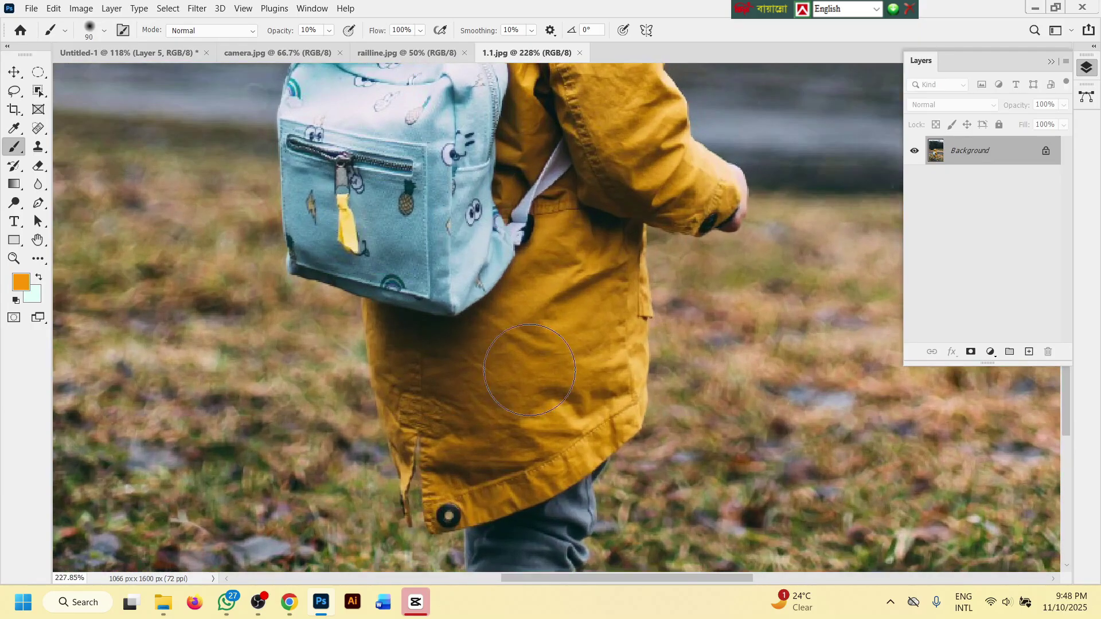
pyautogui.moveTo(493, 398); pyautogui.dragTo(586, 96)
pyautogui.moveTo(597, 258); pyautogui.dragTo(550, 371)
pyautogui.scroll(5, 582, 323)
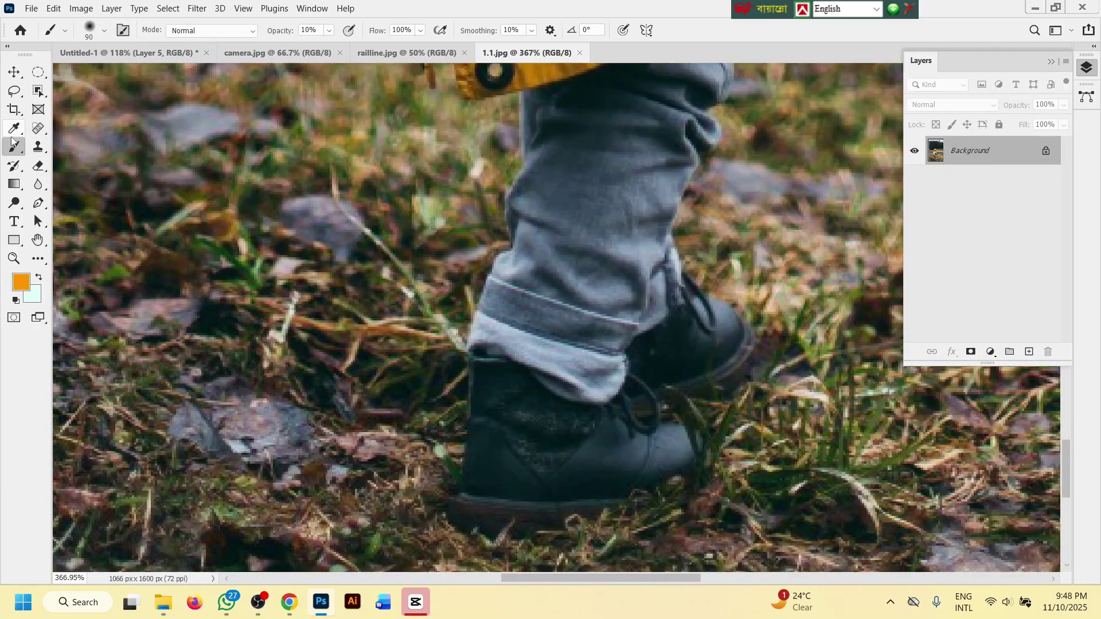
pyautogui.click(38, 202)
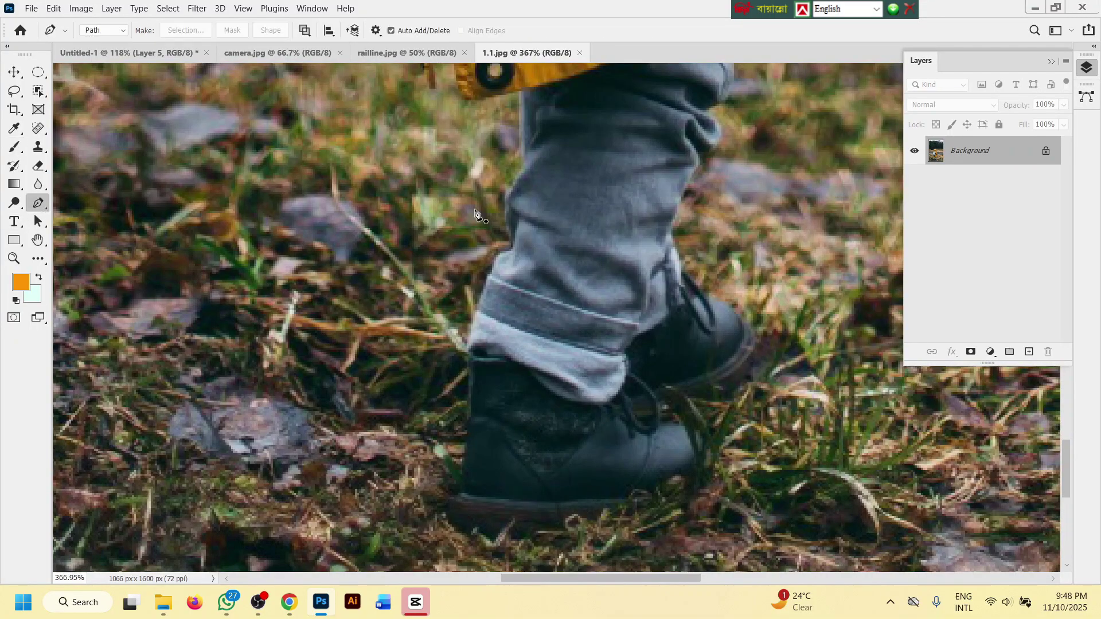
pyautogui.click(111, 32)
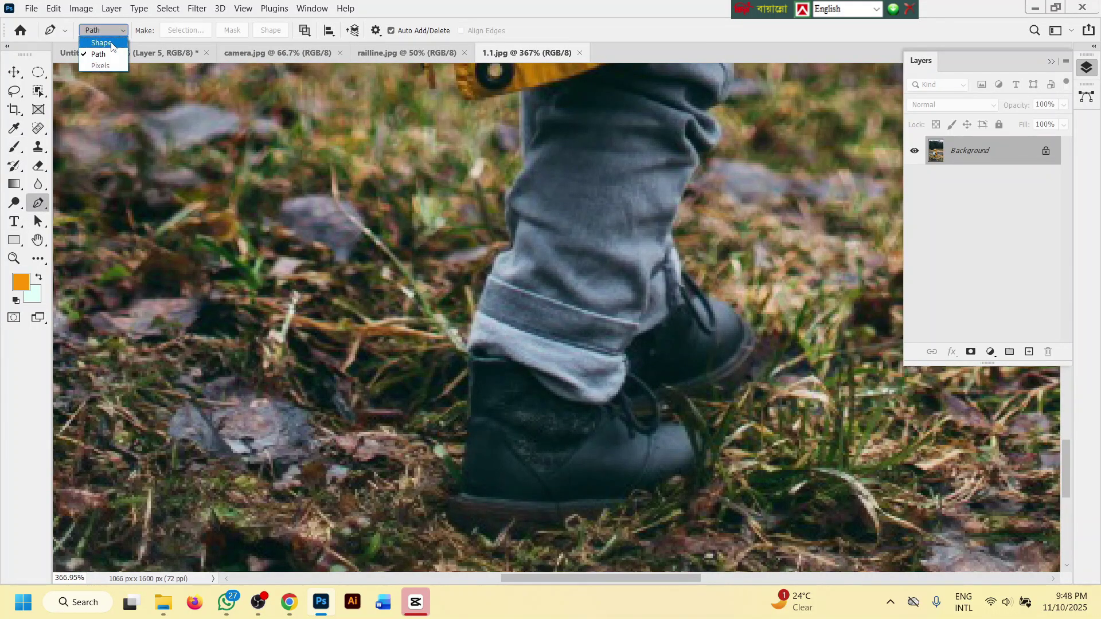
pyautogui.click(106, 53)
pyautogui.scroll(2, 471, 402)
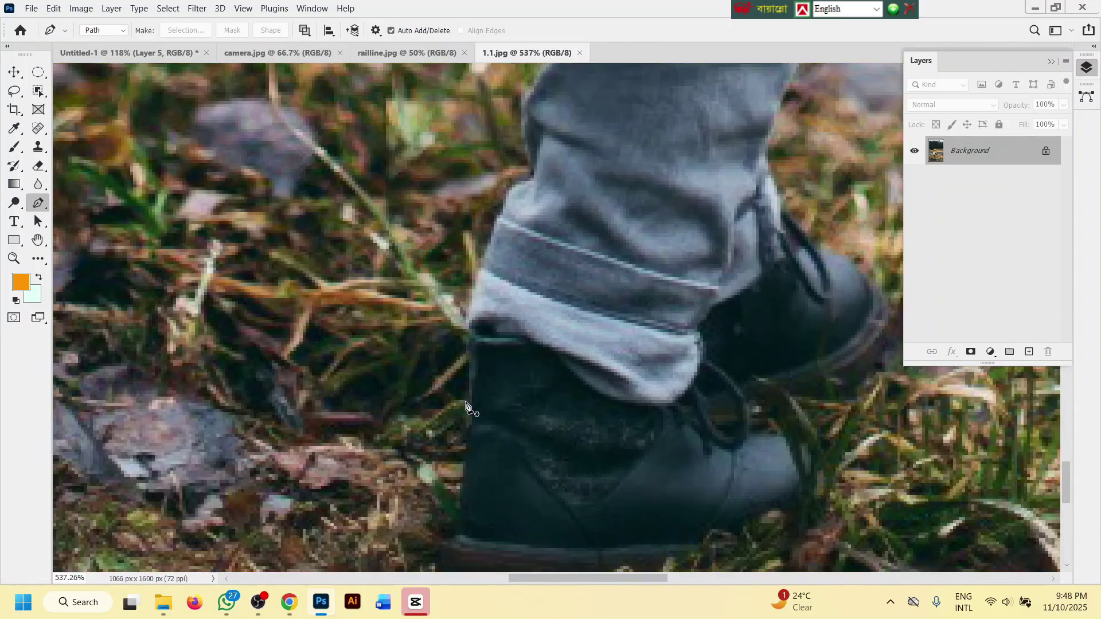
pyautogui.click(471, 451)
pyautogui.click(476, 331)
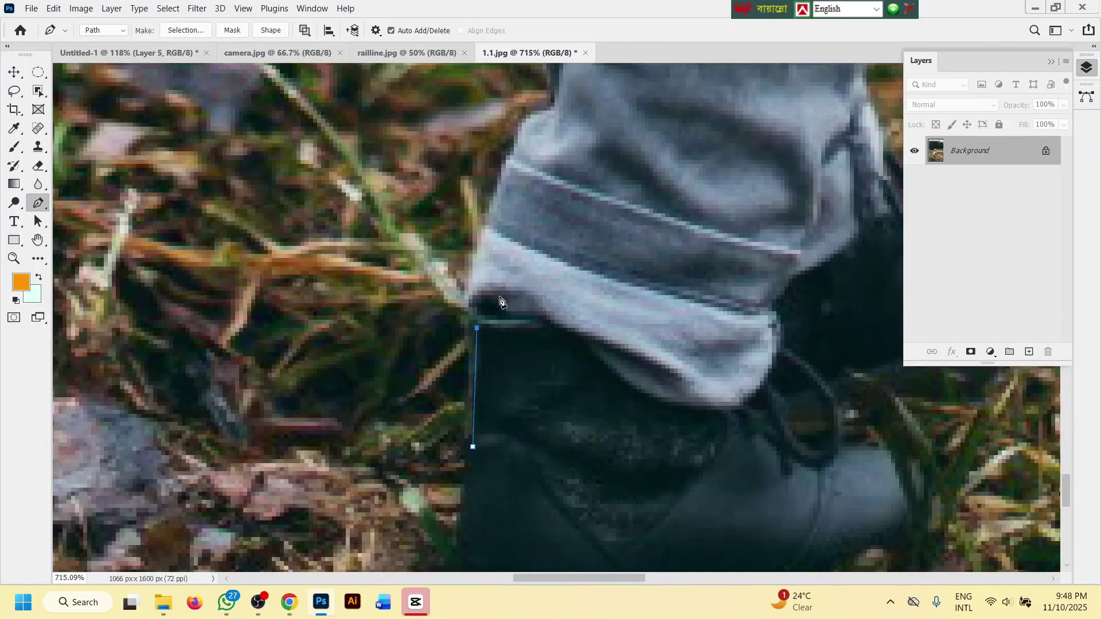
# - Continue the path up the back of the jeans, from the rolled cuff to just below the coat hem
pyautogui.scroll(5, 450, 381)
pyautogui.hscroll(3, 449, 381)
pyautogui.click(373, 387)
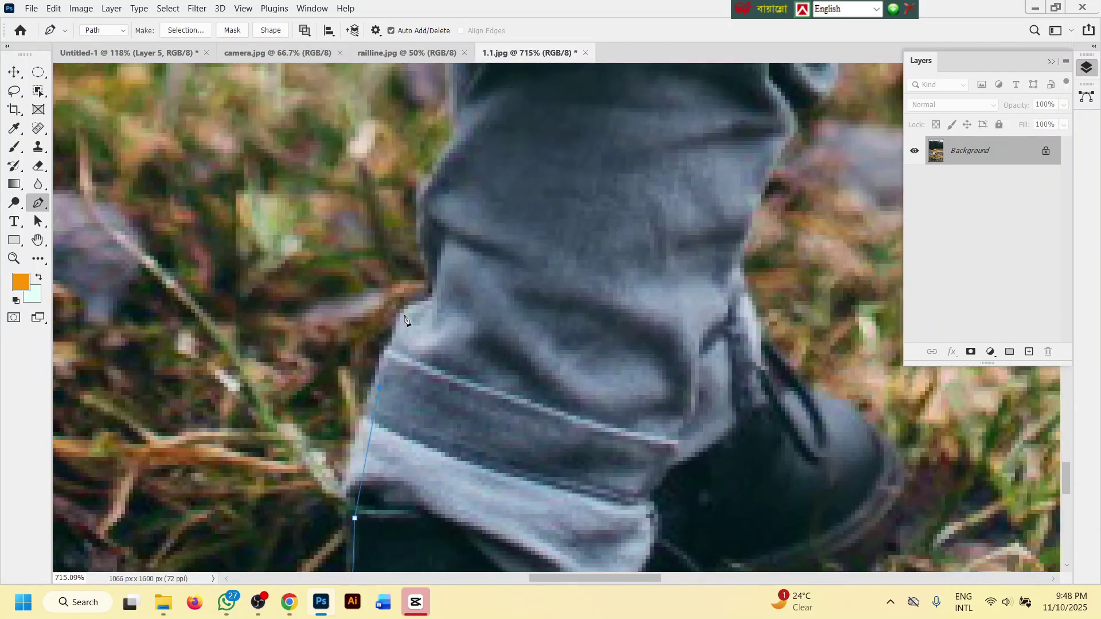
pyautogui.click(415, 305)
pyautogui.scroll(3, 455, 408)
pyautogui.click(430, 396)
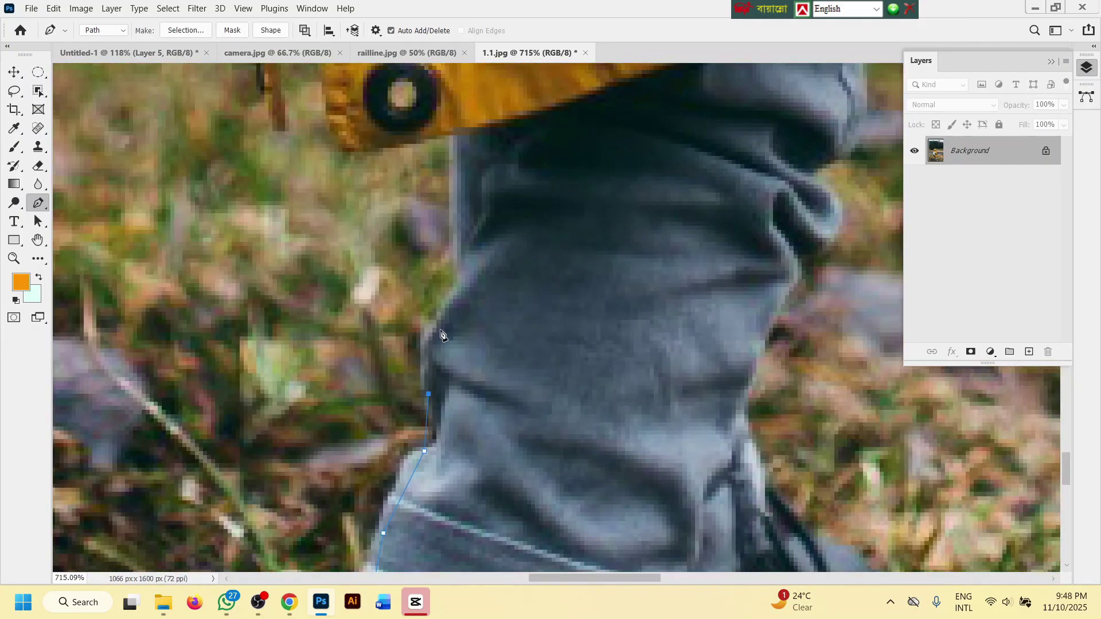
pyautogui.click(441, 323)
pyautogui.click(462, 295)
pyautogui.moveTo(474, 253); pyautogui.dragTo(473, 453)
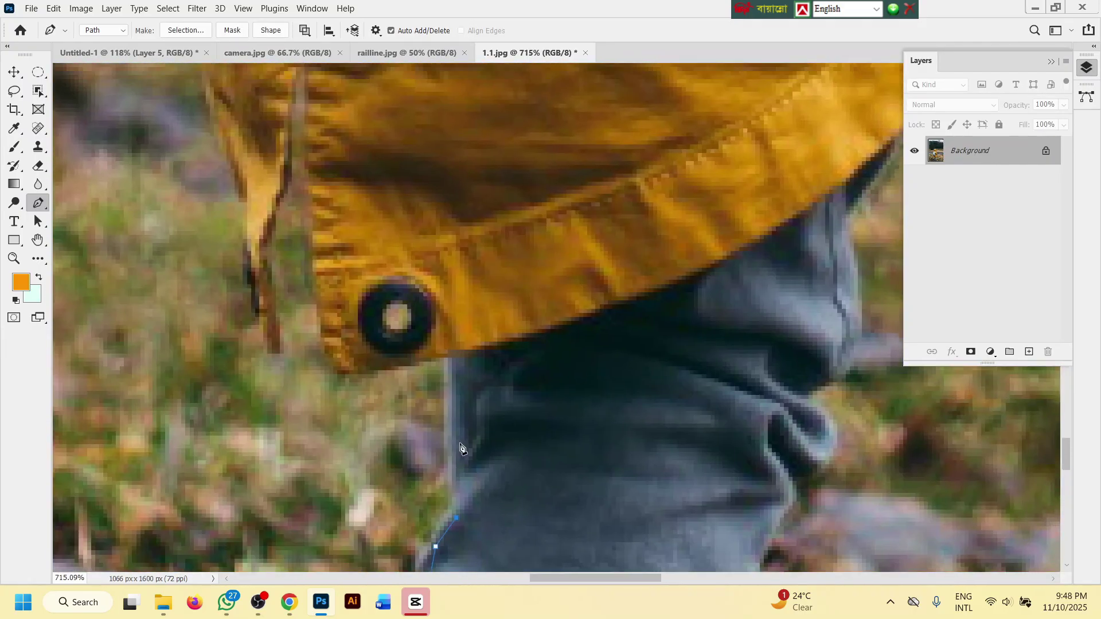
pyautogui.click(455, 448)
# - Trace the path around the coat's rear hem corner beside the eyelet and through the slit above it
pyautogui.moveTo(350, 376); pyautogui.dragTo(426, 456)
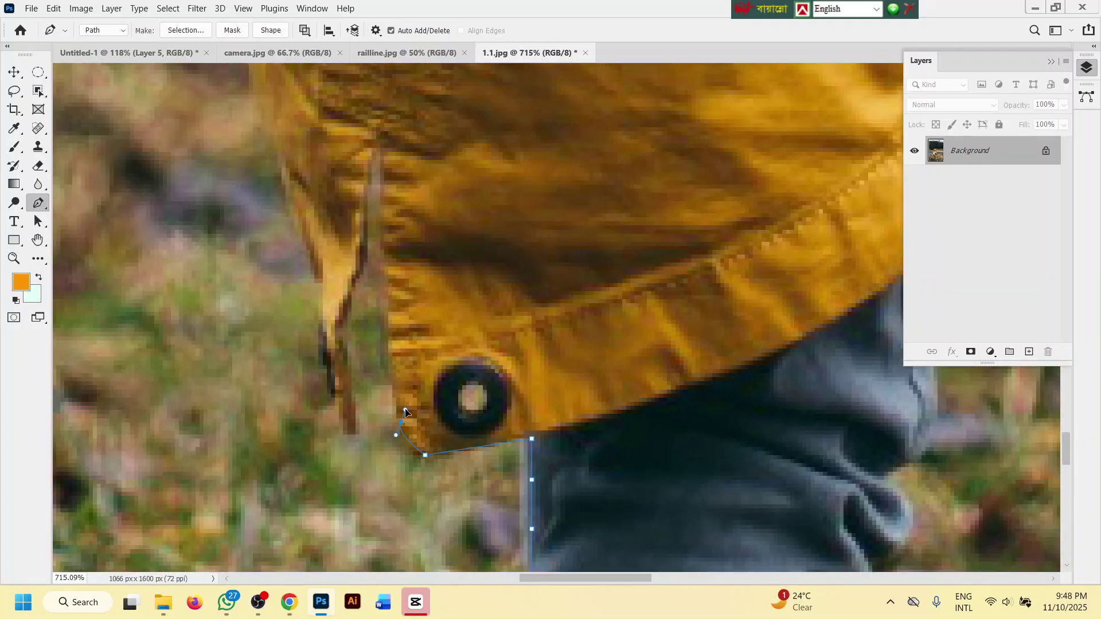
pyautogui.moveTo(405, 412); pyautogui.dragTo(405, 409)
pyautogui.keyDown('alt'); pyautogui.click(400, 425); pyautogui.keyUp('alt')
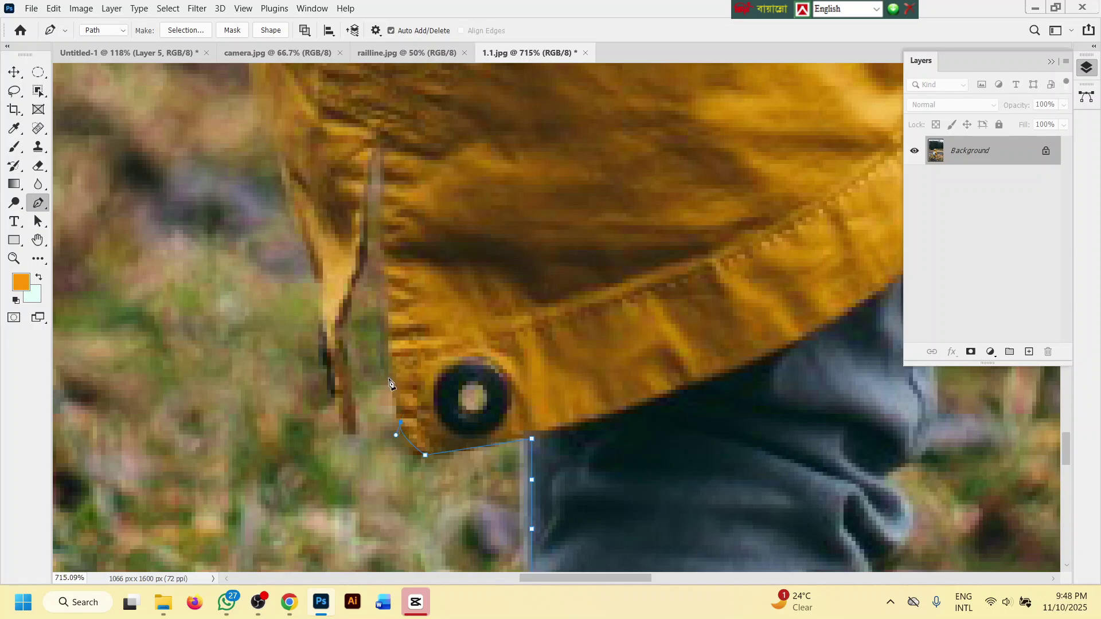
pyautogui.click(392, 304)
pyautogui.click(364, 221)
# - Trace the path down and back up around the narrow hanging flap behind the coat slit
pyautogui.click(360, 263)
pyautogui.click(339, 308)
pyautogui.click(342, 364)
pyautogui.moveTo(352, 415); pyautogui.dragTo(335, 395)
pyautogui.click(326, 341)
pyautogui.click(323, 303)
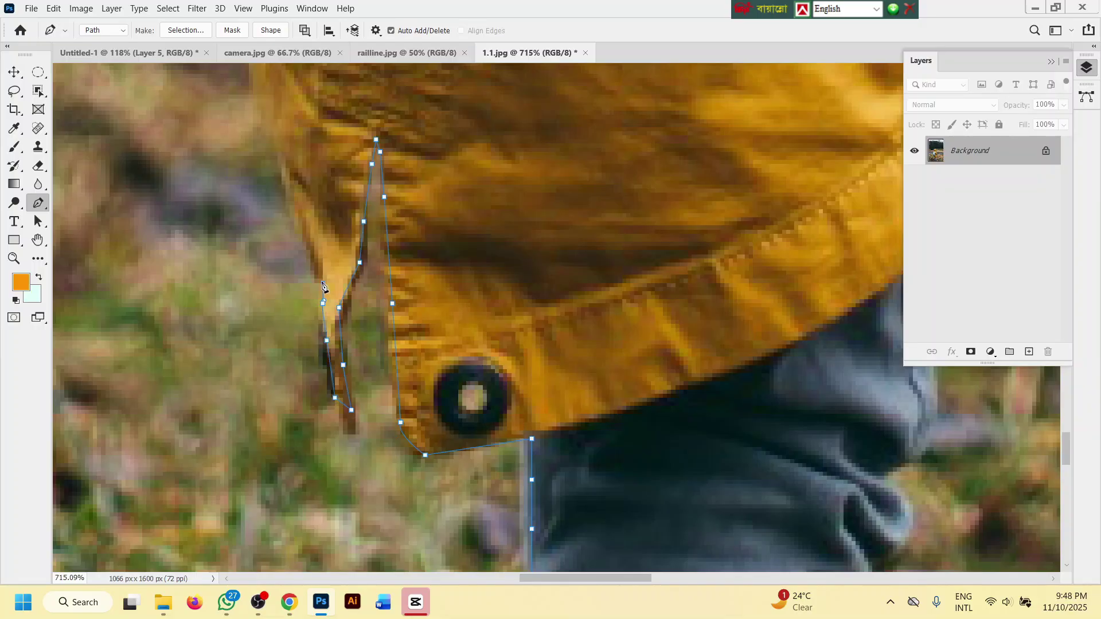
# - Extend the path up the coat's back edge to the underside of the backpack
pyautogui.click(302, 222)
pyautogui.moveTo(297, 152); pyautogui.dragTo(356, 391)
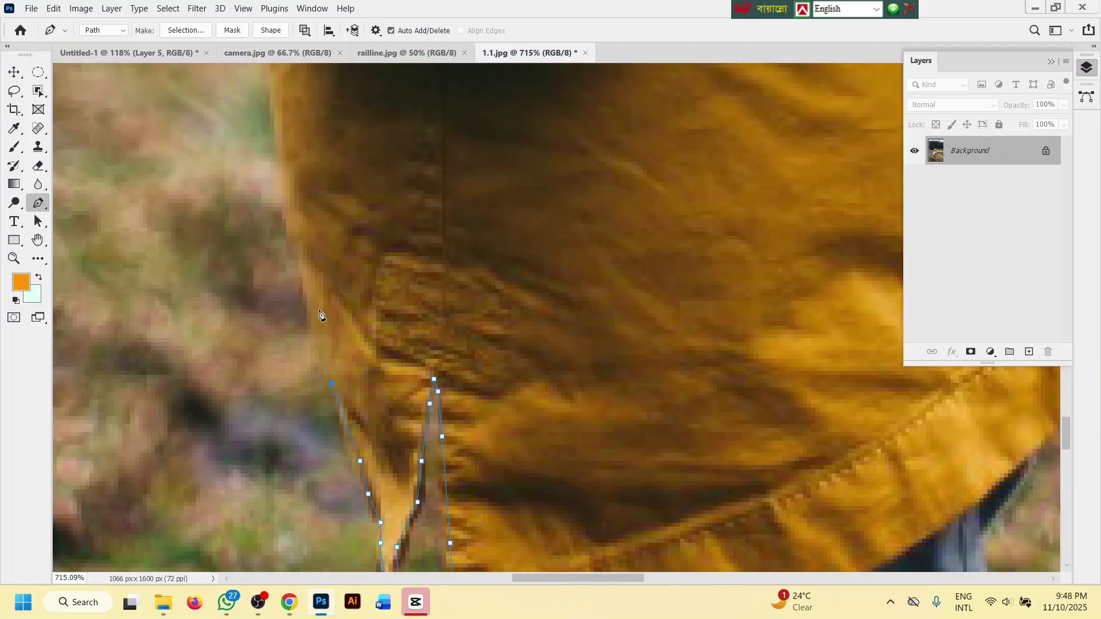
pyautogui.moveTo(291, 218); pyautogui.dragTo(305, 355)
pyautogui.click(301, 272)
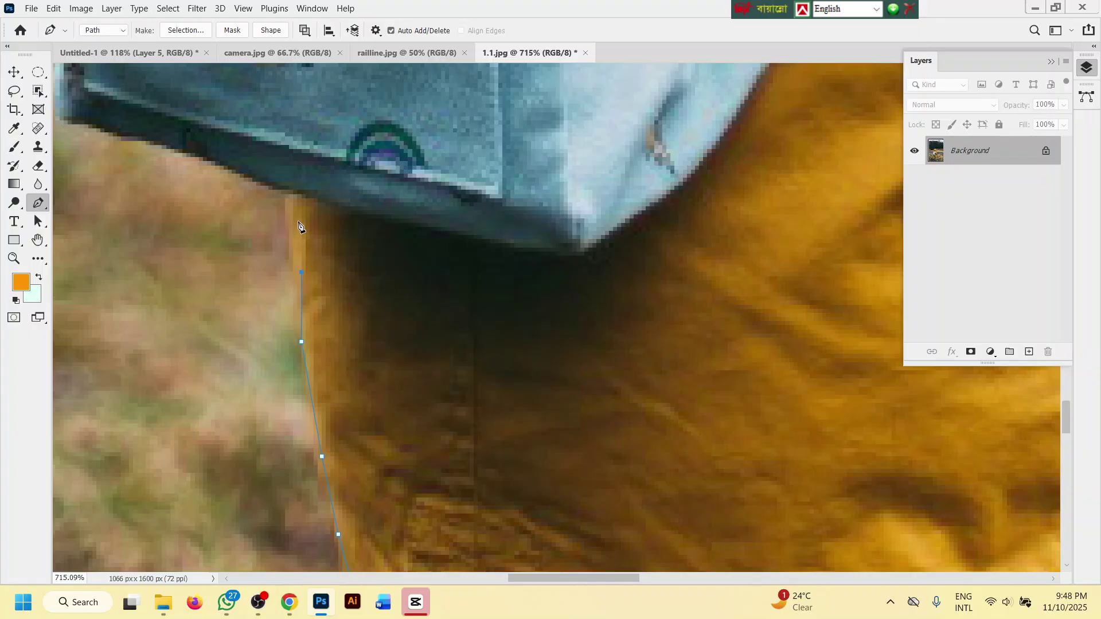
pyautogui.moveTo(298, 196); pyautogui.dragTo(509, 365)
# - Trace the path along the backpack's bottom edge, around its lower corner and up its outer side
pyautogui.click(380, 317)
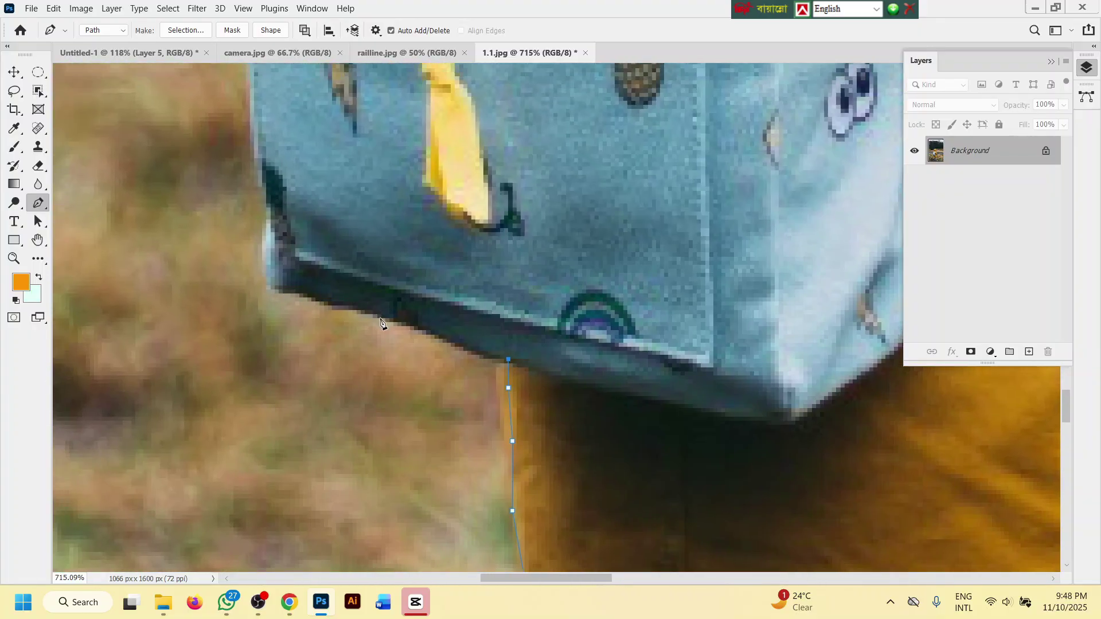
pyautogui.click(279, 282)
pyautogui.moveTo(330, 284); pyautogui.dragTo(473, 500)
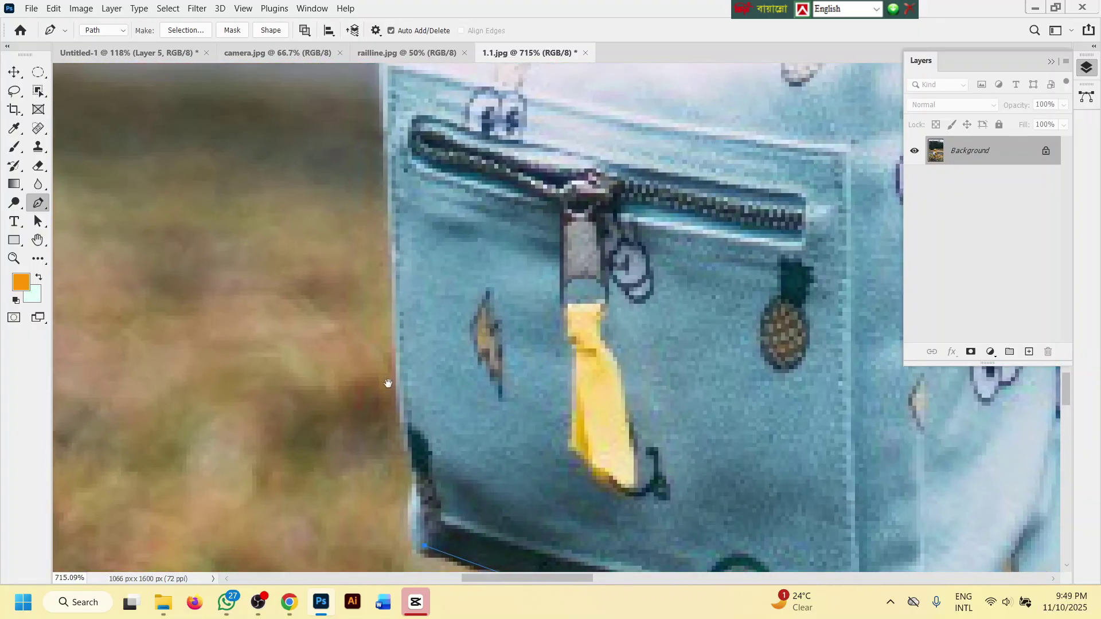
pyautogui.click(398, 286)
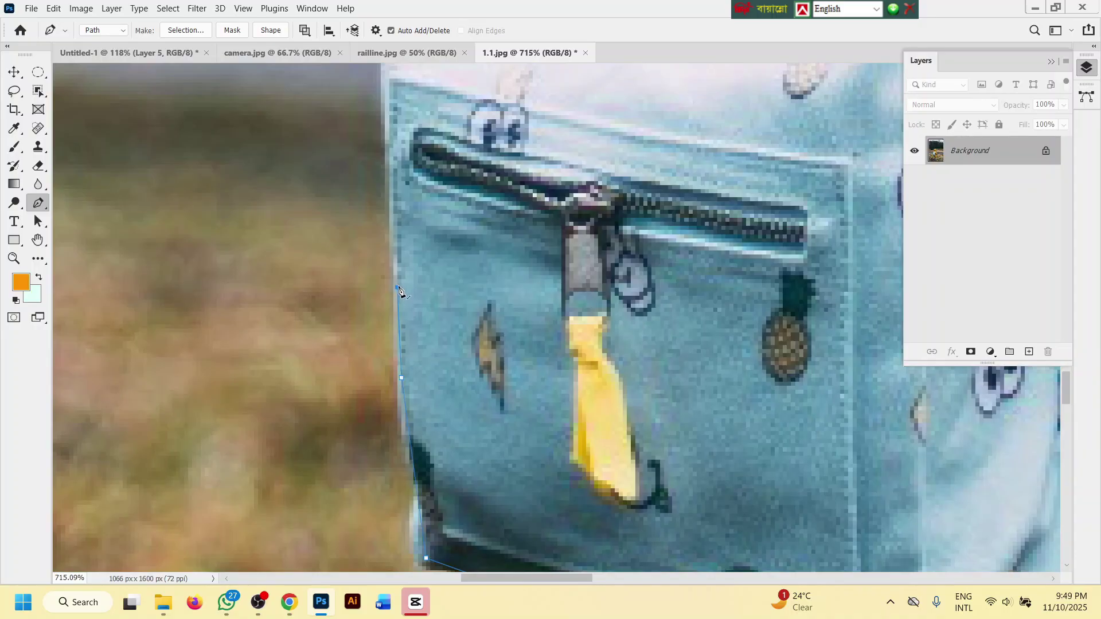
pyautogui.moveTo(408, 204); pyautogui.dragTo(437, 283)
pyautogui.click(402, 212)
# - Follow the backpack's upper side and rounded top with the path to where it meets the yellow coat
pyautogui.moveTo(402, 214); pyautogui.dragTo(446, 457)
pyautogui.click(478, 288)
pyautogui.click(511, 227)
pyautogui.moveTo(511, 228); pyautogui.dragTo(461, 365)
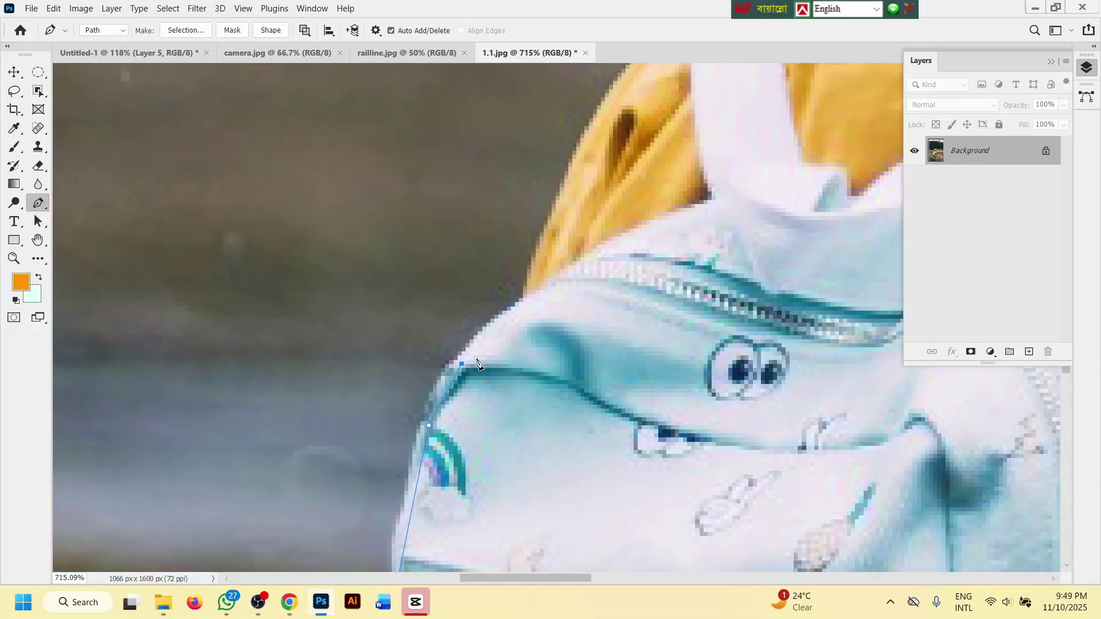
pyautogui.click(523, 304)
pyautogui.moveTo(523, 305); pyautogui.dragTo(417, 435)
# - Trace the path over the coat's rear shoulder and the white strap up to the base of the hood
pyautogui.moveTo(475, 277); pyautogui.dragTo(328, 530)
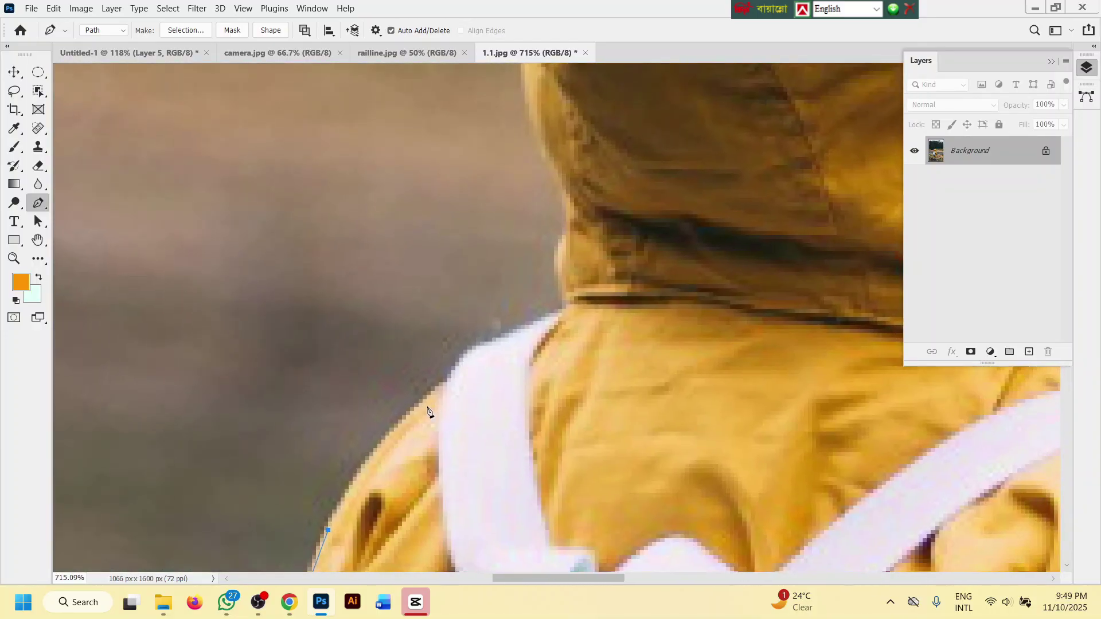
pyautogui.click(418, 411)
pyautogui.click(497, 350)
pyautogui.click(565, 322)
pyautogui.moveTo(565, 323); pyautogui.dragTo(619, 469)
# - Trace the path up the back edge of the yellow hood
pyautogui.click(553, 424)
pyautogui.click(556, 379)
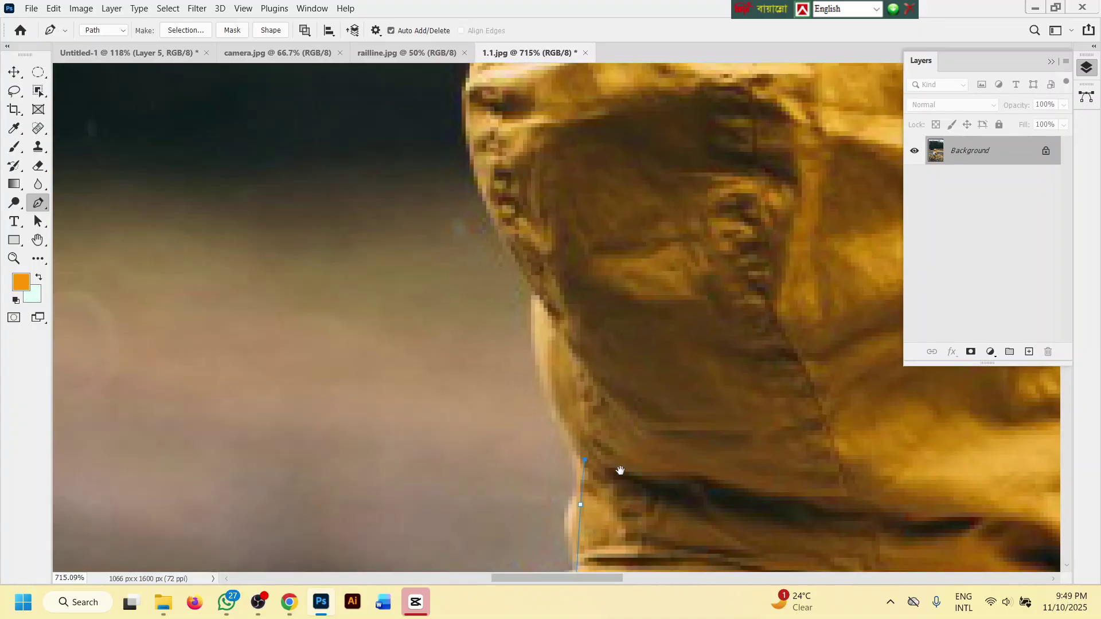
pyautogui.click(546, 321)
pyautogui.moveTo(546, 321); pyautogui.dragTo(522, 394)
pyautogui.click(536, 424)
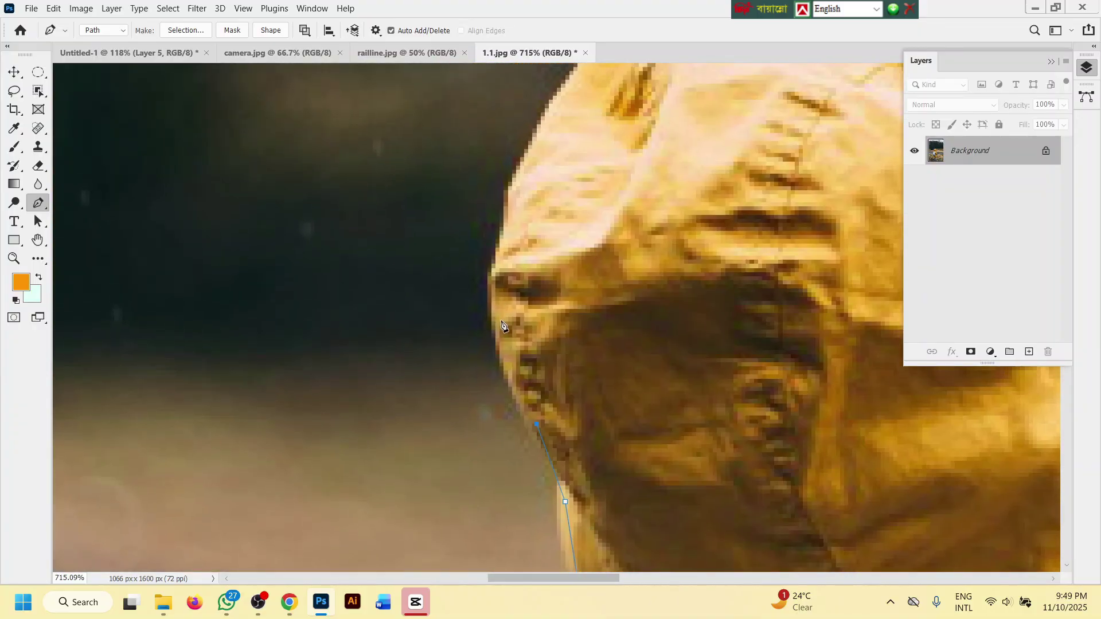
pyautogui.moveTo(504, 309); pyautogui.dragTo(399, 373)
pyautogui.click(419, 237)
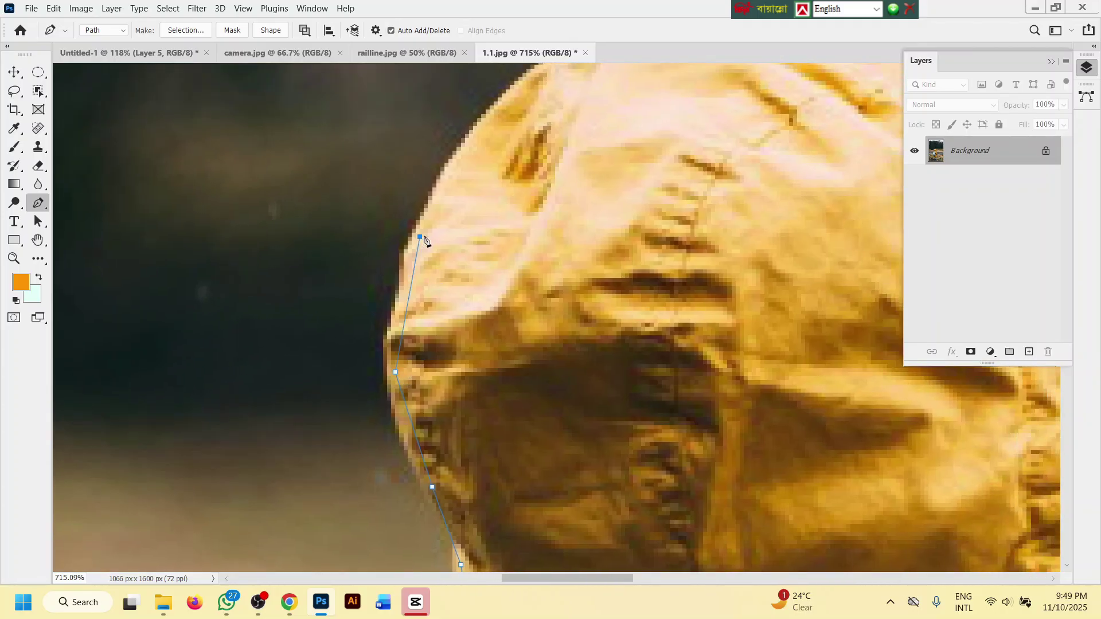
# - Curve the path over the crown of the hood to the small dip near its top, using corner-converted anchors
pyautogui.moveTo(502, 232); pyautogui.dragTo(424, 366)
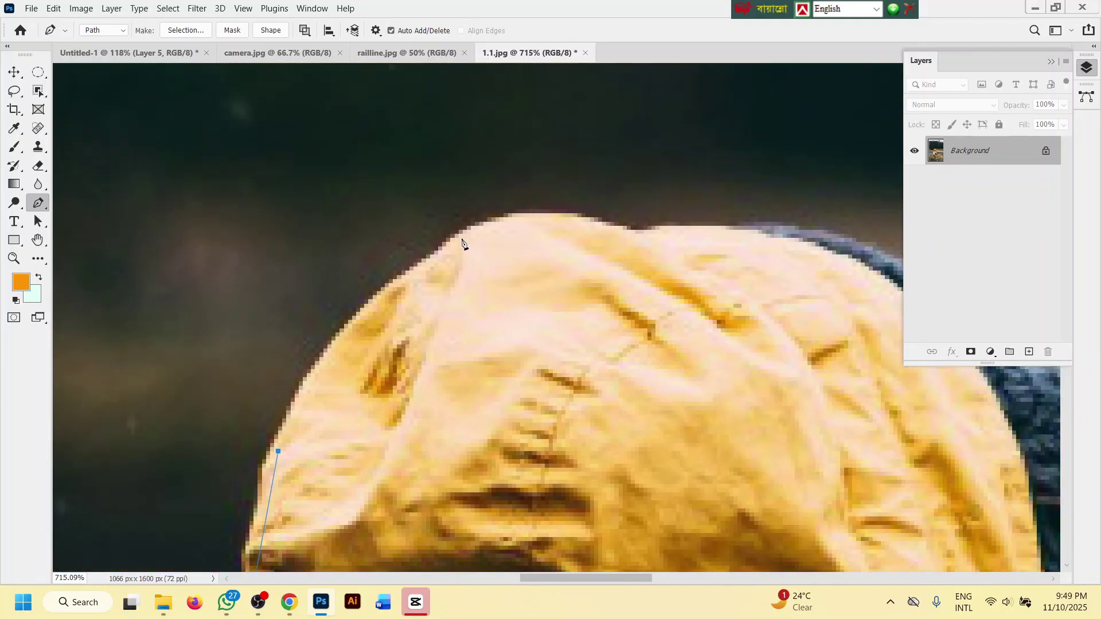
pyautogui.moveTo(491, 230); pyautogui.dragTo(646, 181)
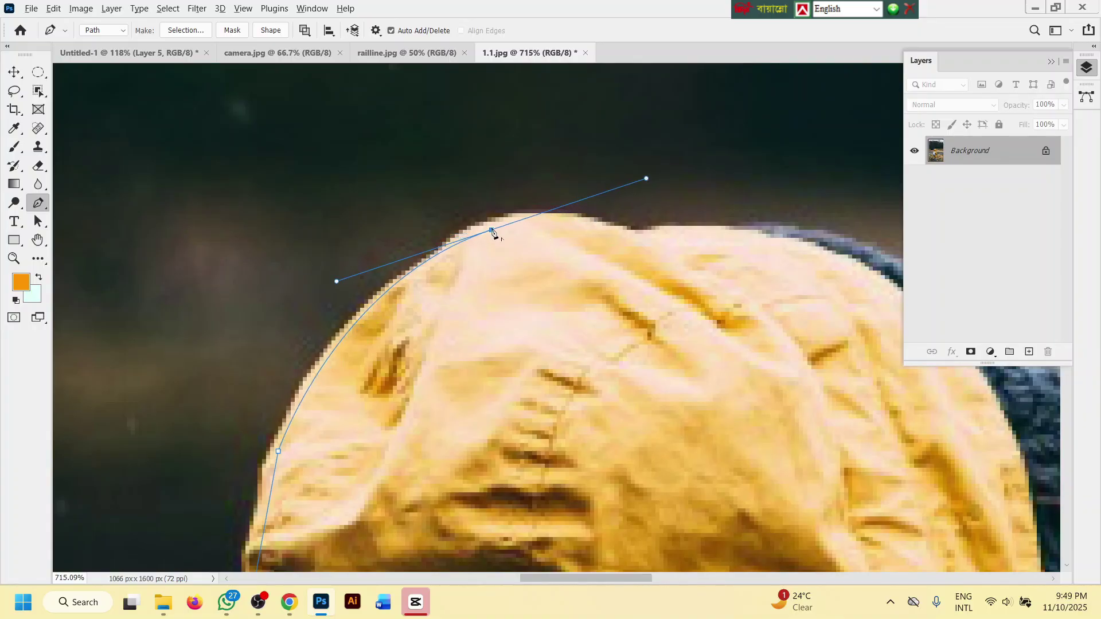
pyautogui.click(492, 230)
pyautogui.click(644, 223)
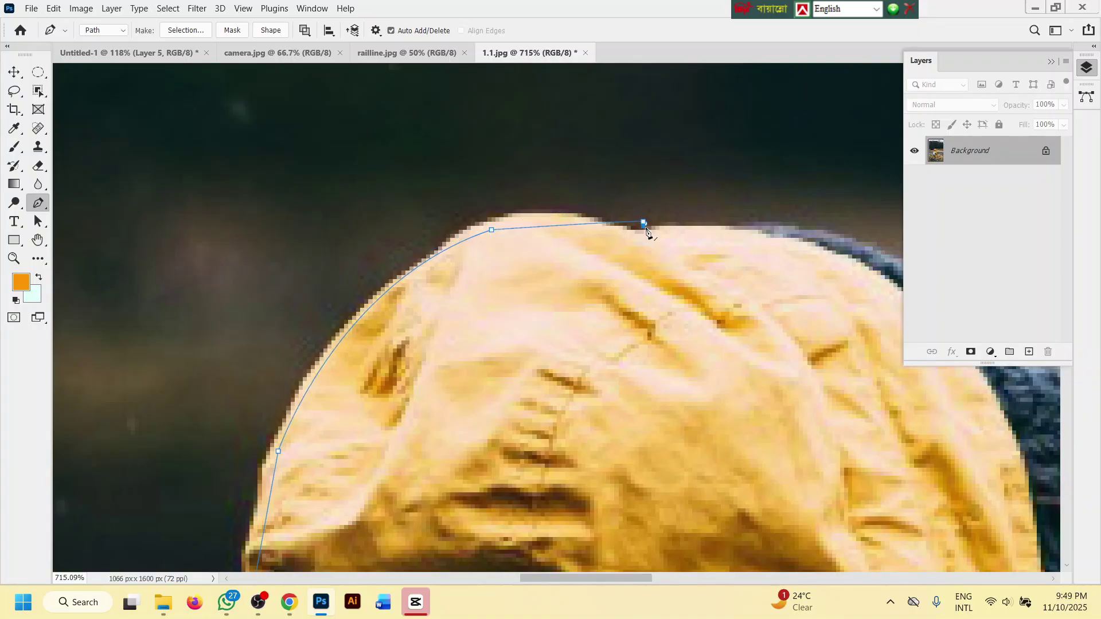
pyautogui.hotkey('ctrl', 'z')
pyautogui.moveTo(615, 230); pyautogui.dragTo(652, 235)
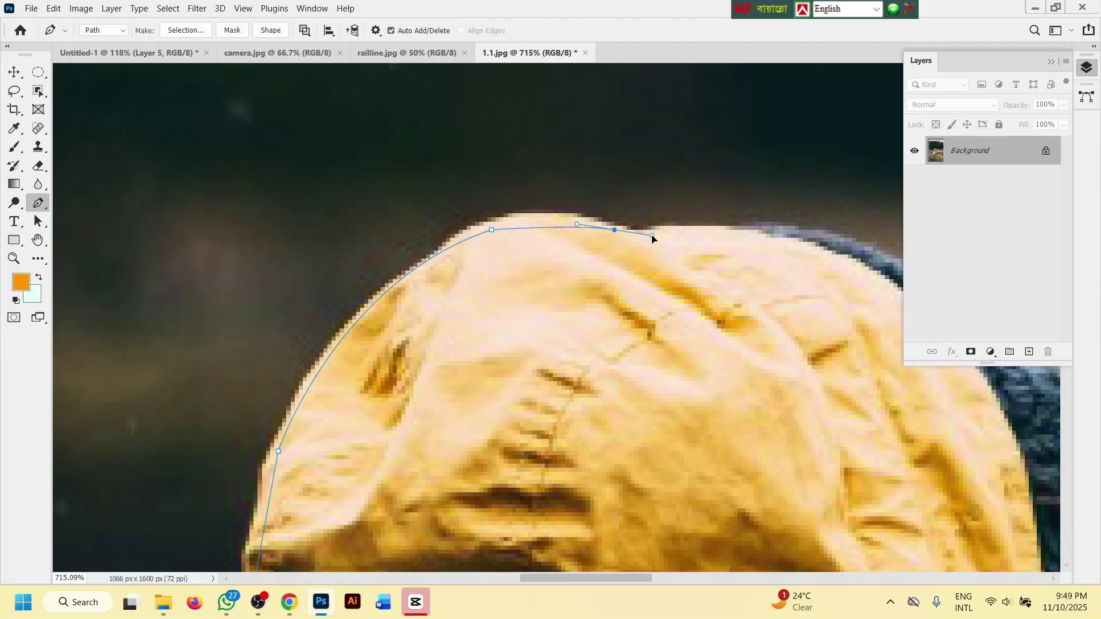
pyautogui.keyDown('alt'); pyautogui.click(611, 231); pyautogui.keyUp('alt')
# - Trace the path with curved segments around the dark woolly cap to its lower end at the hood's front edge
pyautogui.scroll(-2, 777, 234)
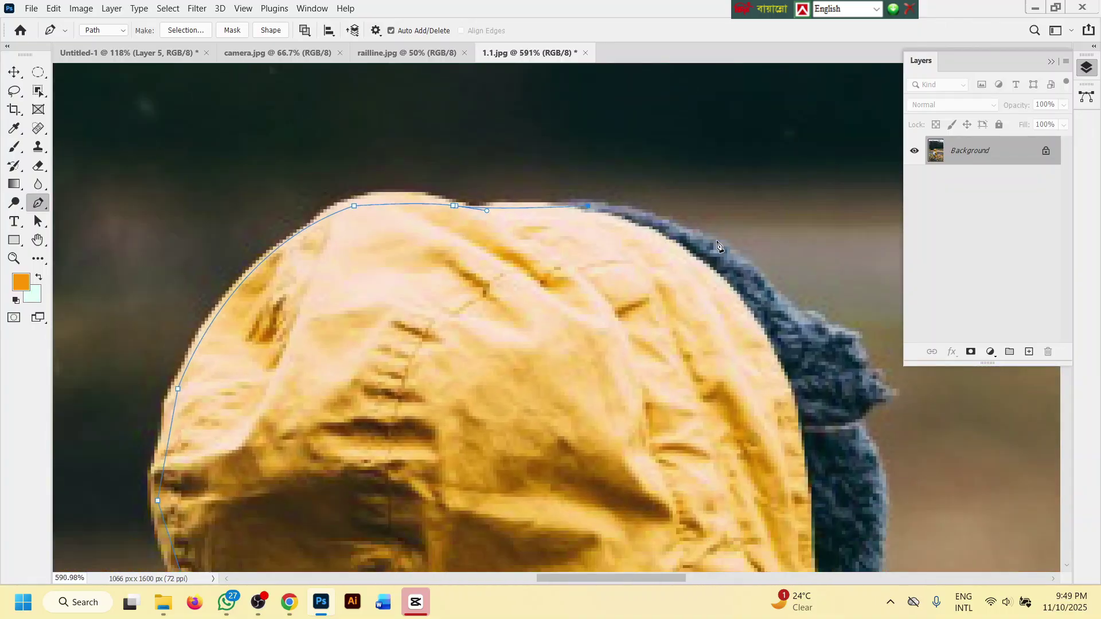
pyautogui.moveTo(788, 301); pyautogui.dragTo(868, 388)
pyautogui.keyDown('alt'); pyautogui.click(788, 302); pyautogui.keyUp('alt')
pyautogui.scroll(-2, 873, 325)
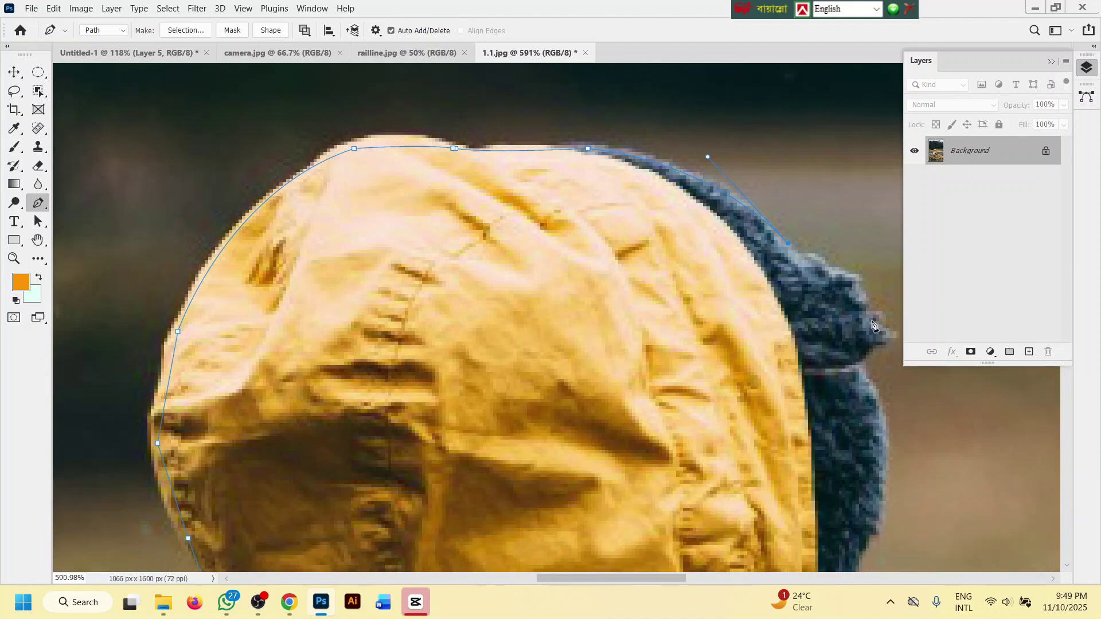
pyautogui.moveTo(873, 318); pyautogui.dragTo(686, 196)
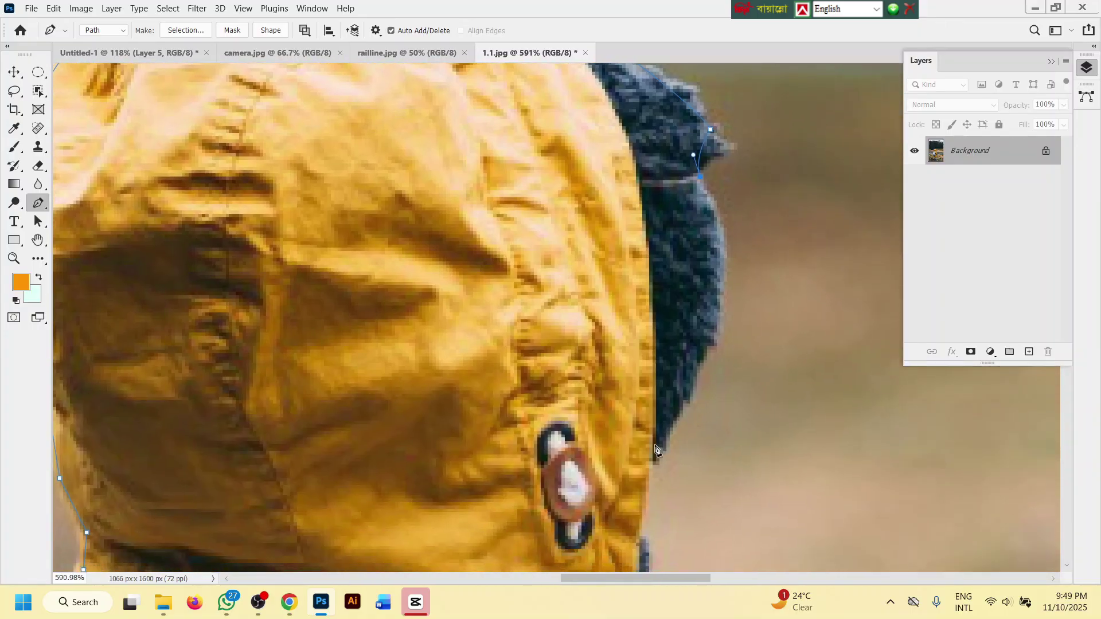
pyautogui.moveTo(659, 452); pyautogui.dragTo(560, 546)
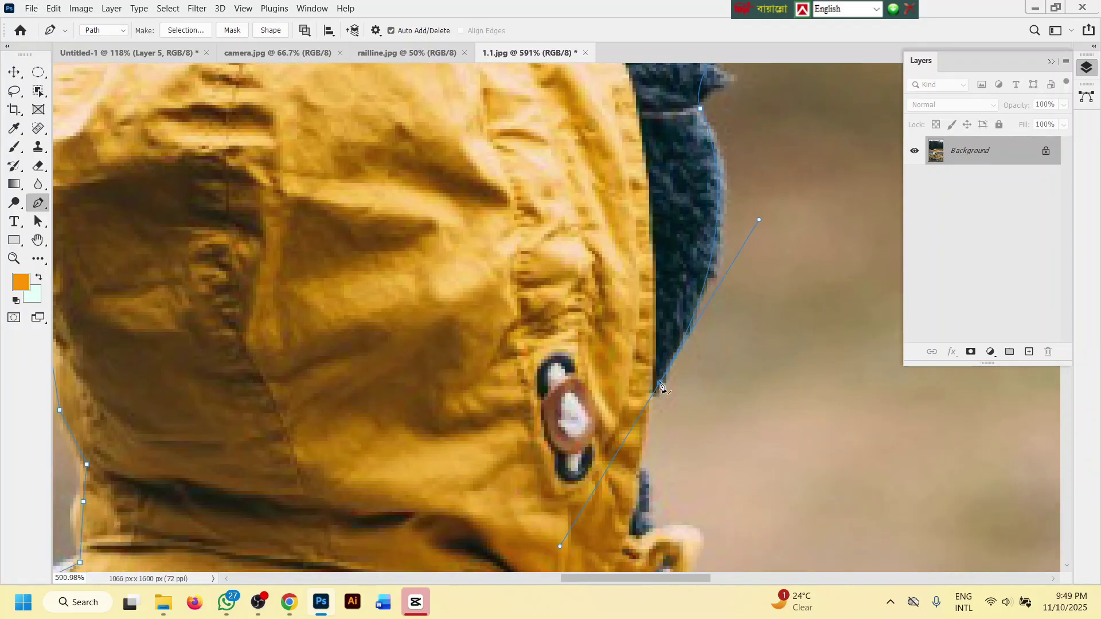
# - Continue the path down the hood's front edge and around the collar tab to the shoulder strap
pyautogui.moveTo(609, 383); pyautogui.dragTo(622, 74)
pyautogui.moveTo(659, 152); pyautogui.dragTo(654, 321)
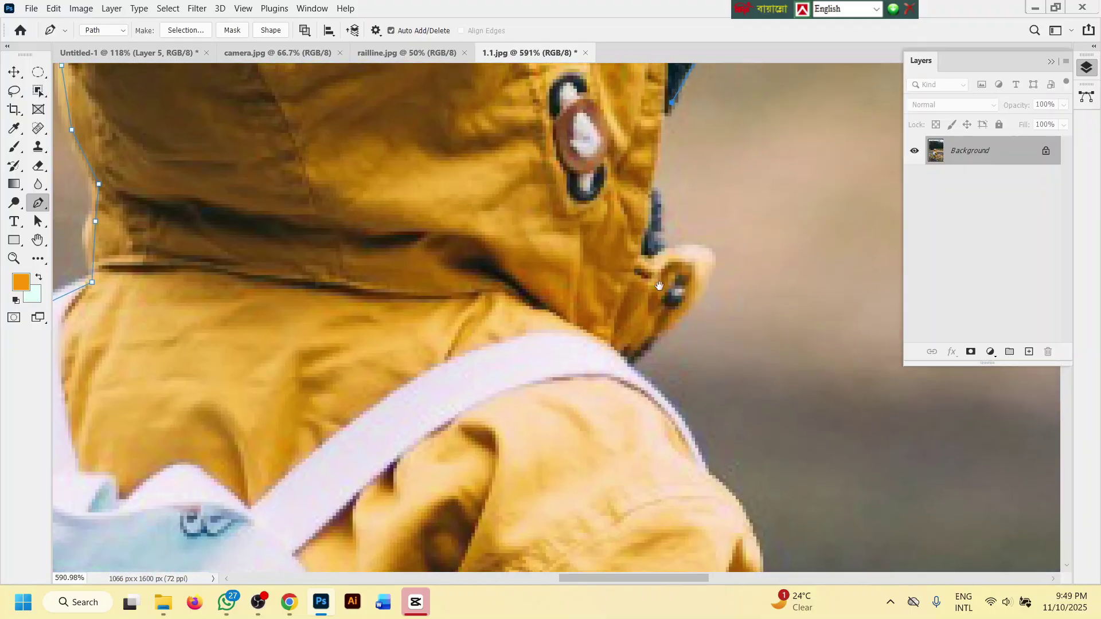
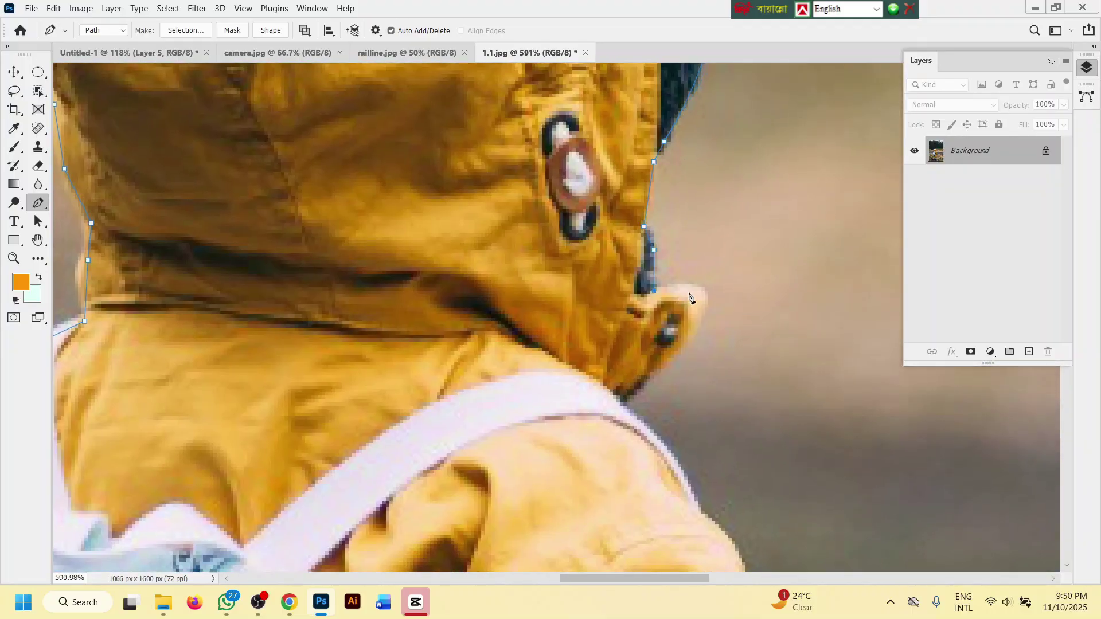
pyautogui.click(705, 294)
pyautogui.click(621, 402)
# - Continue the path from the shoulder strap over the shoulder and down the outer edge of the yellow sleeve to the wrist
pyautogui.scroll(-4, 628, 396)
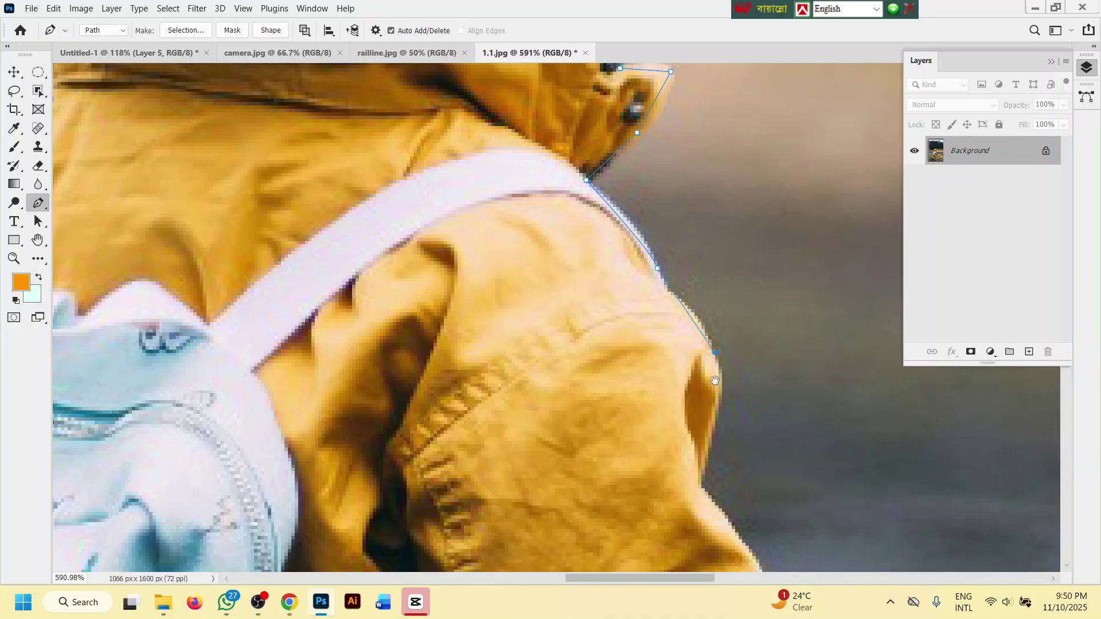
pyautogui.moveTo(648, 287); pyautogui.dragTo(639, 158)
pyautogui.click(637, 241)
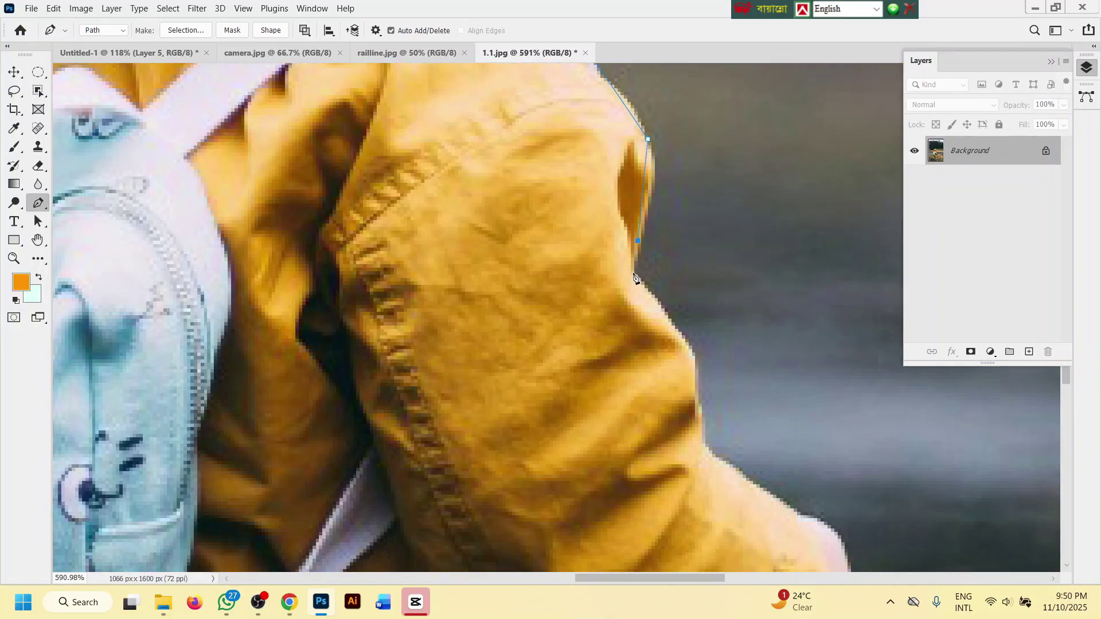
pyautogui.click(662, 313)
pyautogui.moveTo(662, 315); pyautogui.dragTo(622, 167)
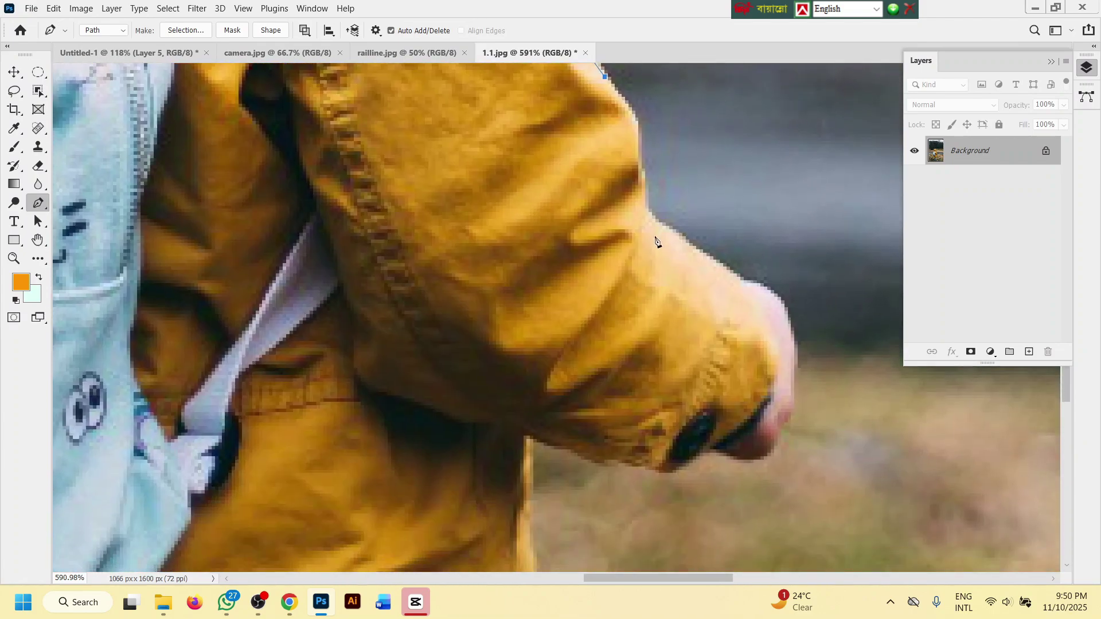
pyautogui.click(646, 213)
pyautogui.click(719, 267)
# - Trace the path around the child's hand and back to the dark button at the sleeve cuff
pyautogui.click(775, 294)
pyautogui.moveTo(797, 343); pyautogui.dragTo(736, 210)
pyautogui.click(733, 225)
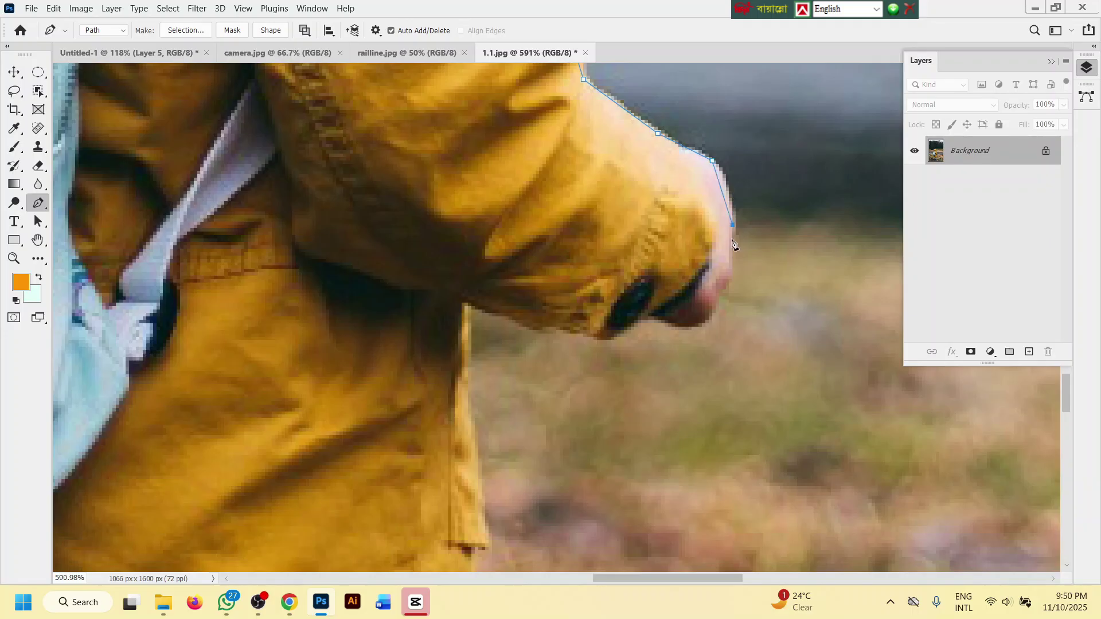
pyautogui.click(716, 297)
pyautogui.click(705, 320)
pyautogui.click(671, 319)
pyautogui.click(643, 313)
# - Curve the path along the underside of the sleeve to where it meets the coat's front edge
pyautogui.moveTo(569, 327); pyautogui.dragTo(533, 308)
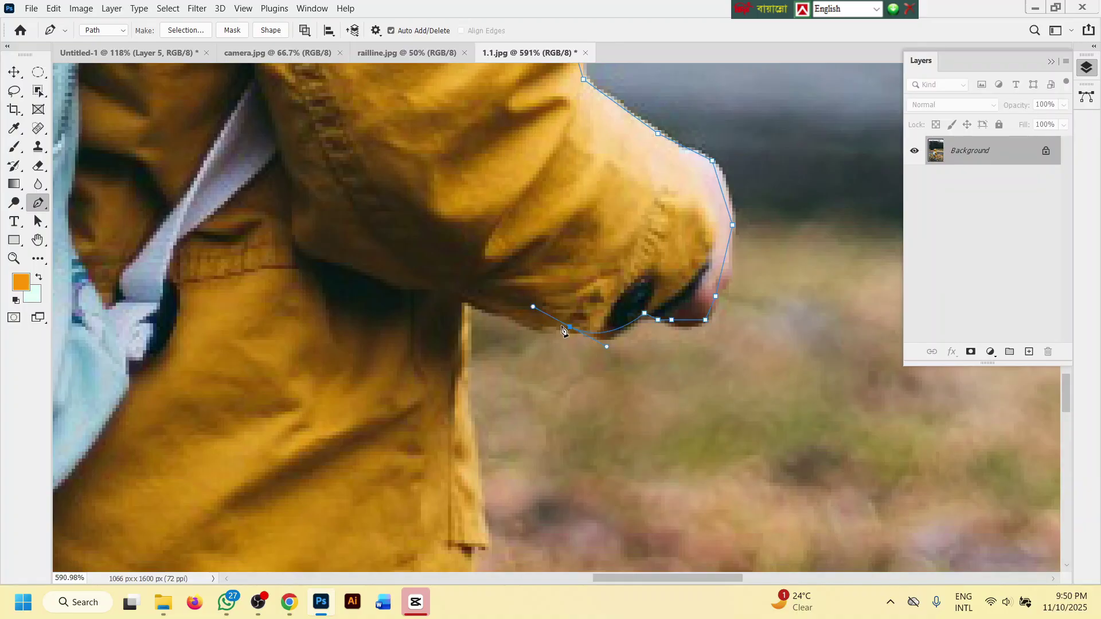
pyautogui.click(474, 300)
pyautogui.click(465, 323)
# - Run the path down the front edge of the yellow coat and around its lower hem corner
pyautogui.moveTo(465, 378); pyautogui.dragTo(490, 235)
pyautogui.click(511, 236)
pyautogui.click(510, 368)
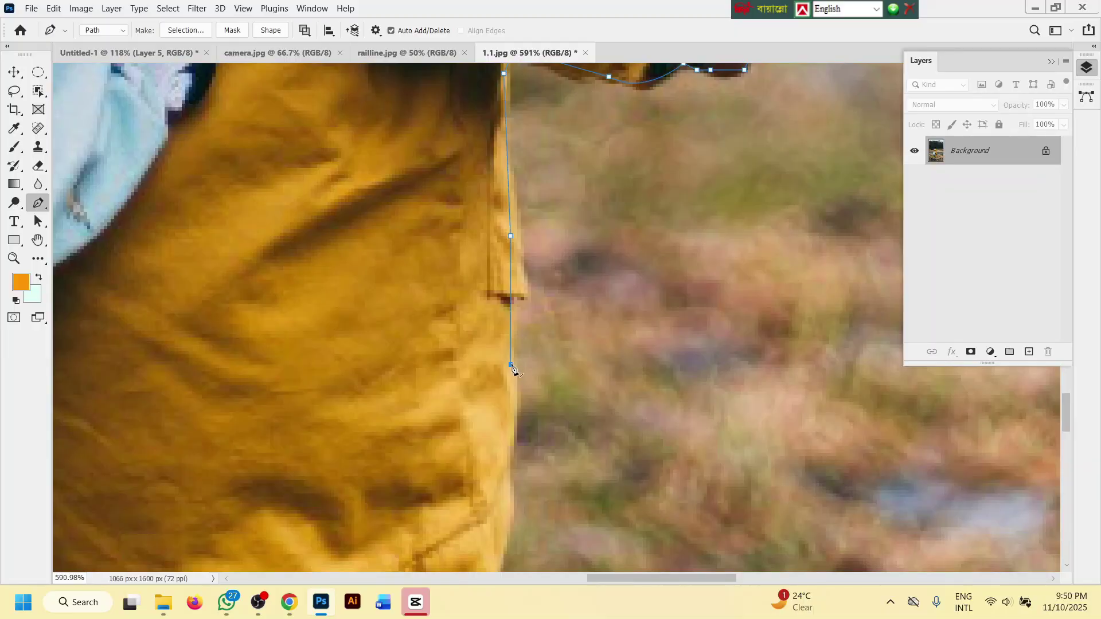
pyautogui.moveTo(498, 342); pyautogui.dragTo(537, 64)
pyautogui.click(554, 232)
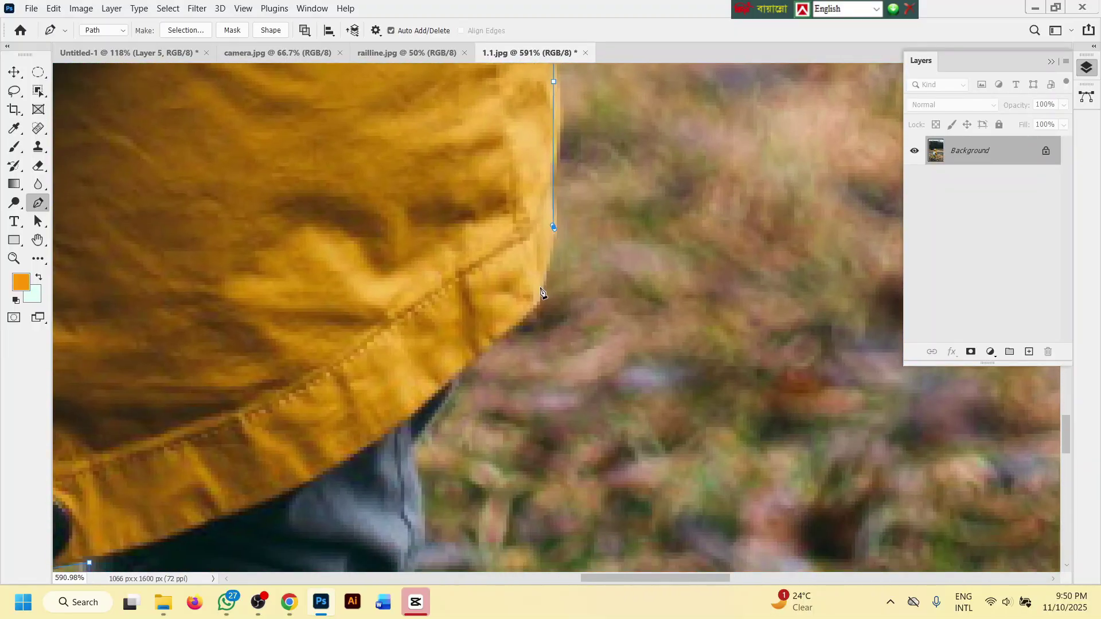
pyautogui.click(541, 296)
pyautogui.moveTo(521, 313); pyautogui.dragTo(528, 193)
pyautogui.click(489, 232)
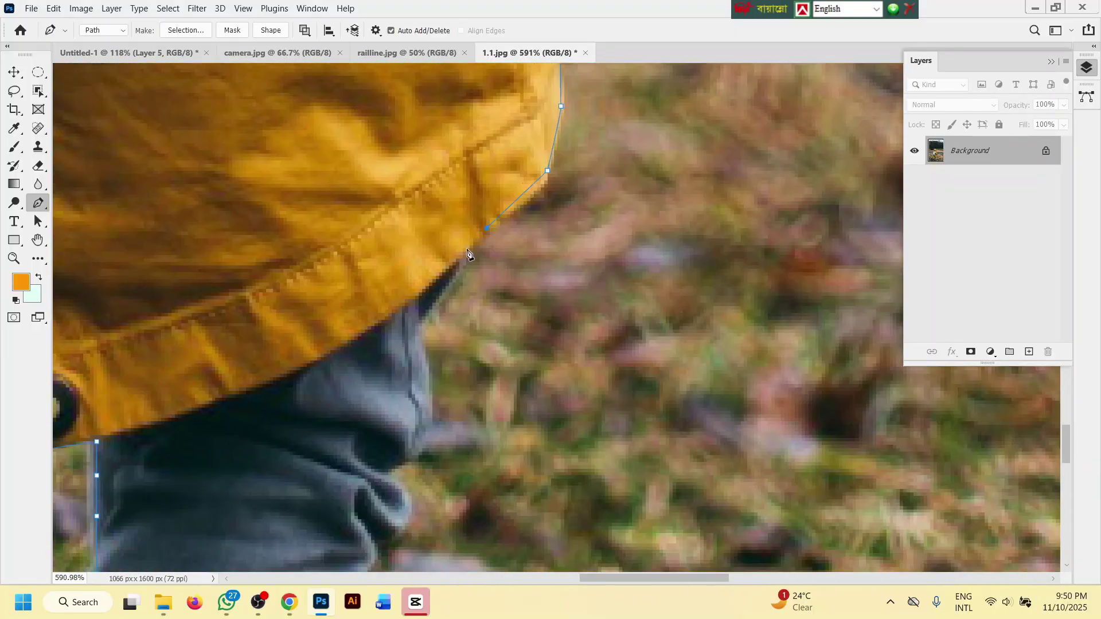
# - Trace the path down the upper trouser leg and around the bulging knee folds, using corner-converted anchors
pyautogui.moveTo(430, 344); pyautogui.dragTo(459, 190)
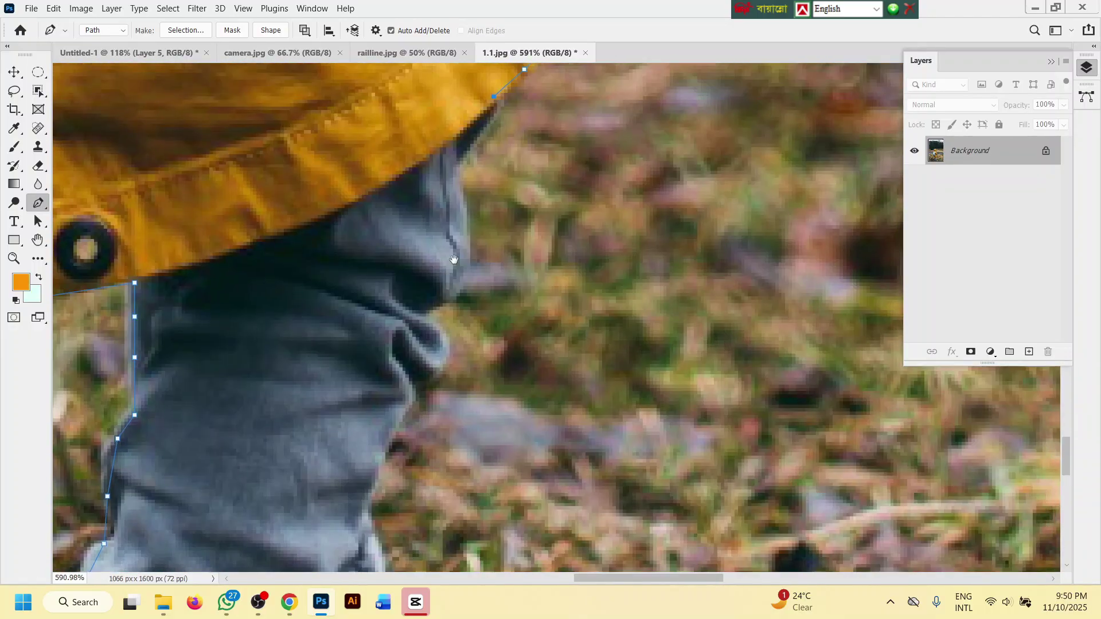
pyautogui.click(460, 165)
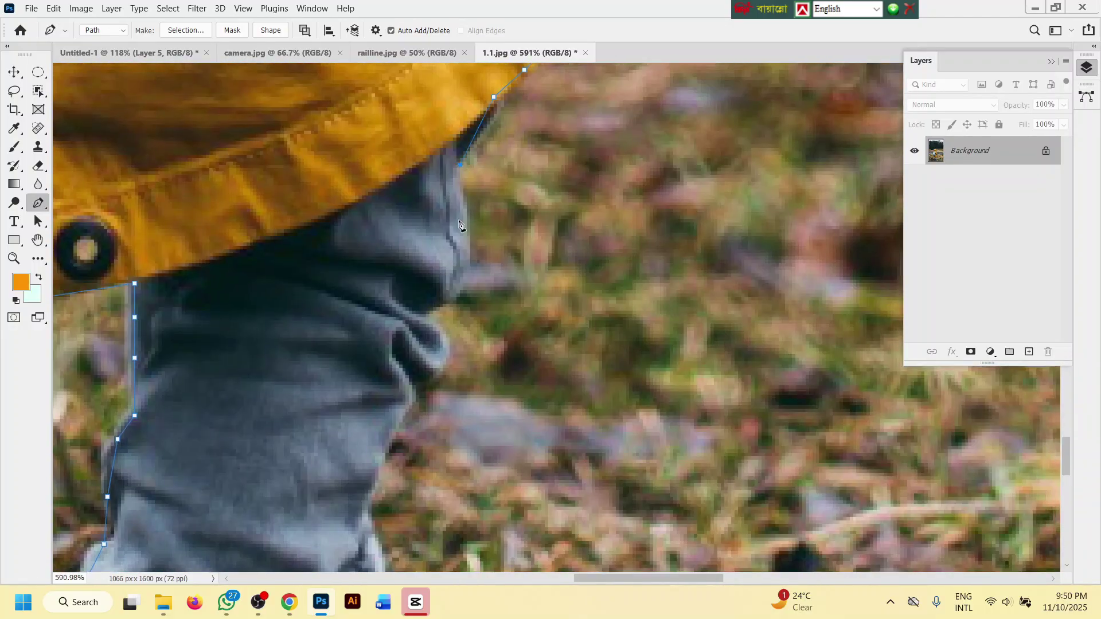
pyautogui.click(462, 250)
pyautogui.moveTo(462, 250); pyautogui.dragTo(512, 144)
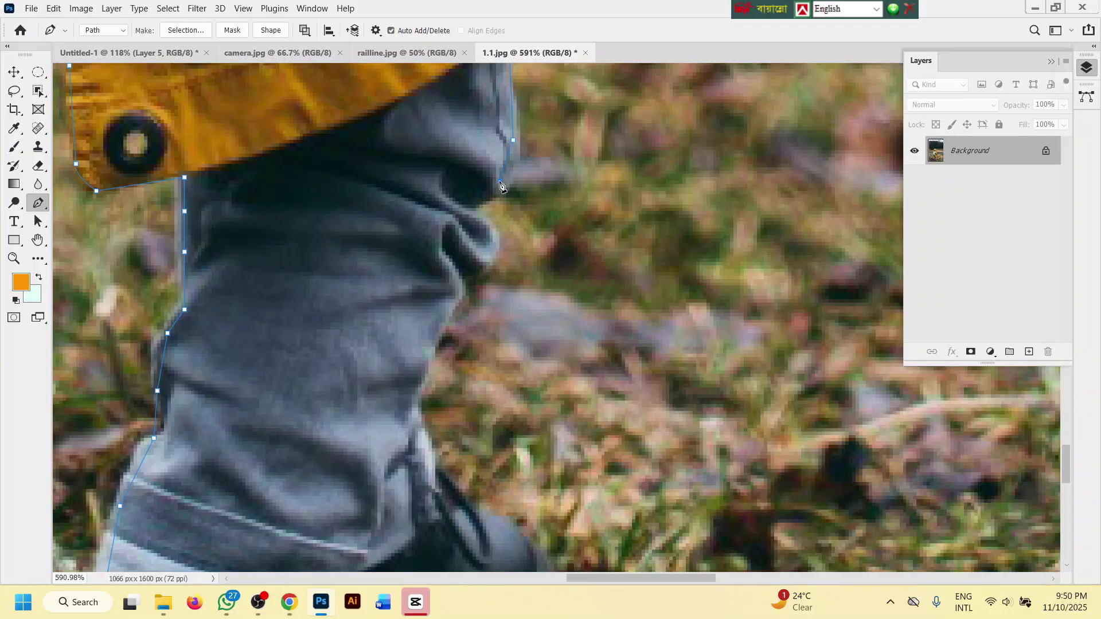
pyautogui.moveTo(469, 216); pyautogui.dragTo(469, 219)
pyautogui.keyDown('alt'); pyautogui.click(479, 212); pyautogui.keyUp('alt')
pyautogui.moveTo(477, 258); pyautogui.dragTo(517, 268)
pyautogui.keyDown('alt'); pyautogui.click(476, 260); pyautogui.keyUp('alt')
# - Trace the path down the lower trouser leg and curve it around the toe and sole of the far boot
pyautogui.moveTo(465, 361); pyautogui.dragTo(489, 197)
pyautogui.click(484, 128)
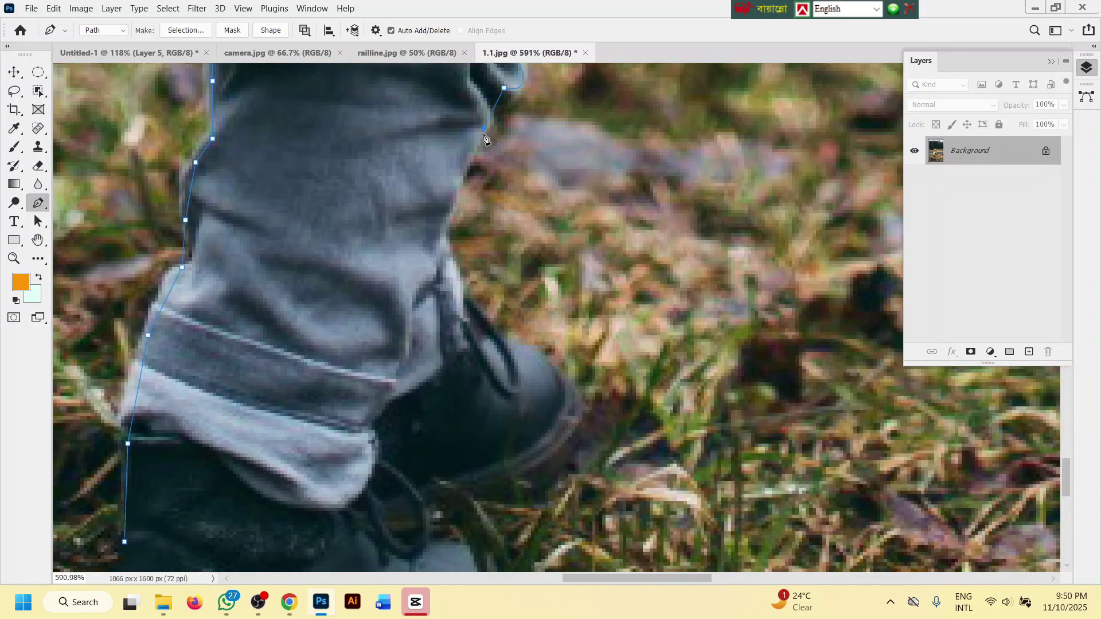
pyautogui.click(448, 252)
pyautogui.moveTo(513, 329); pyautogui.dragTo(540, 200)
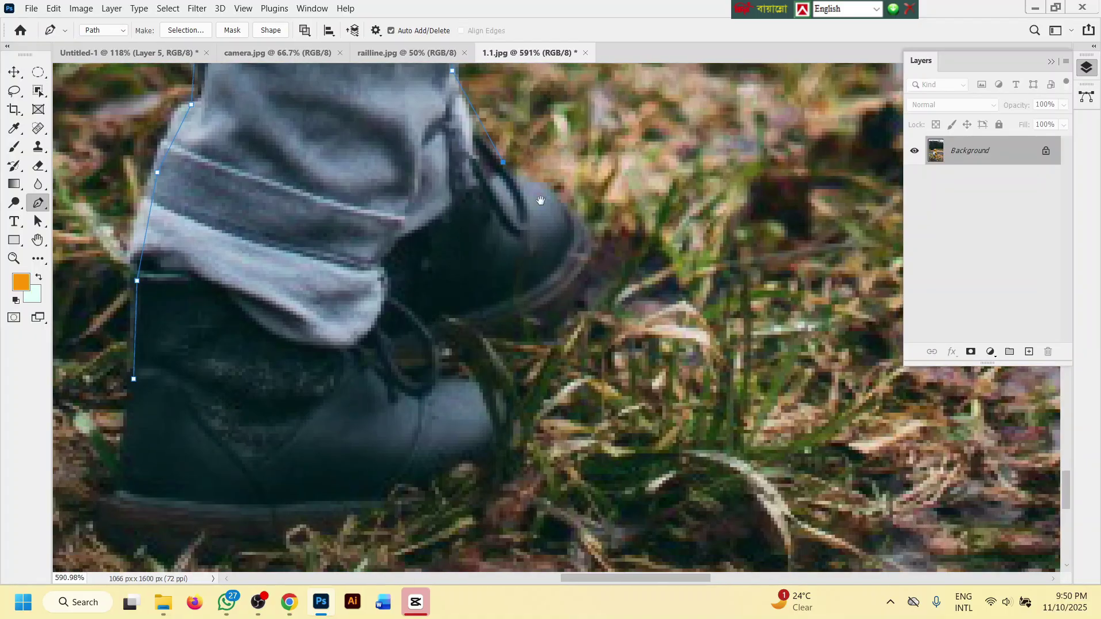
pyautogui.moveTo(587, 227); pyautogui.dragTo(586, 249)
pyautogui.moveTo(492, 318); pyautogui.dragTo(422, 315)
pyautogui.keyDown('alt'); pyautogui.click(493, 318); pyautogui.keyUp('alt')
# - Take the path into the gap between the boots and around the toe of the near boot
pyautogui.click(408, 335)
pyautogui.click(367, 352)
pyautogui.click(402, 373)
pyautogui.click(462, 382)
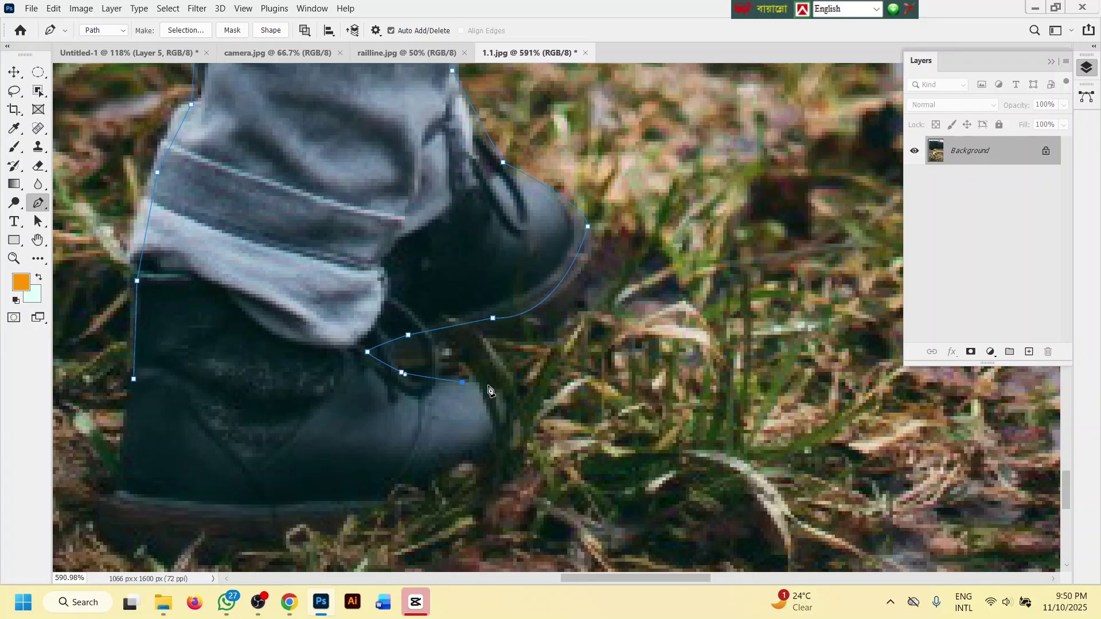
pyautogui.moveTo(486, 386); pyautogui.dragTo(491, 387)
pyautogui.moveTo(514, 406); pyautogui.dragTo(514, 411)
pyautogui.moveTo(496, 454); pyautogui.dragTo(496, 458)
# - Trace the path along the near boot's sole and around its heel, closing the outline at the starting anchor
pyautogui.click(435, 473)
pyautogui.click(394, 498)
pyautogui.click(336, 504)
pyautogui.click(261, 518)
pyautogui.moveTo(201, 515); pyautogui.dragTo(132, 496)
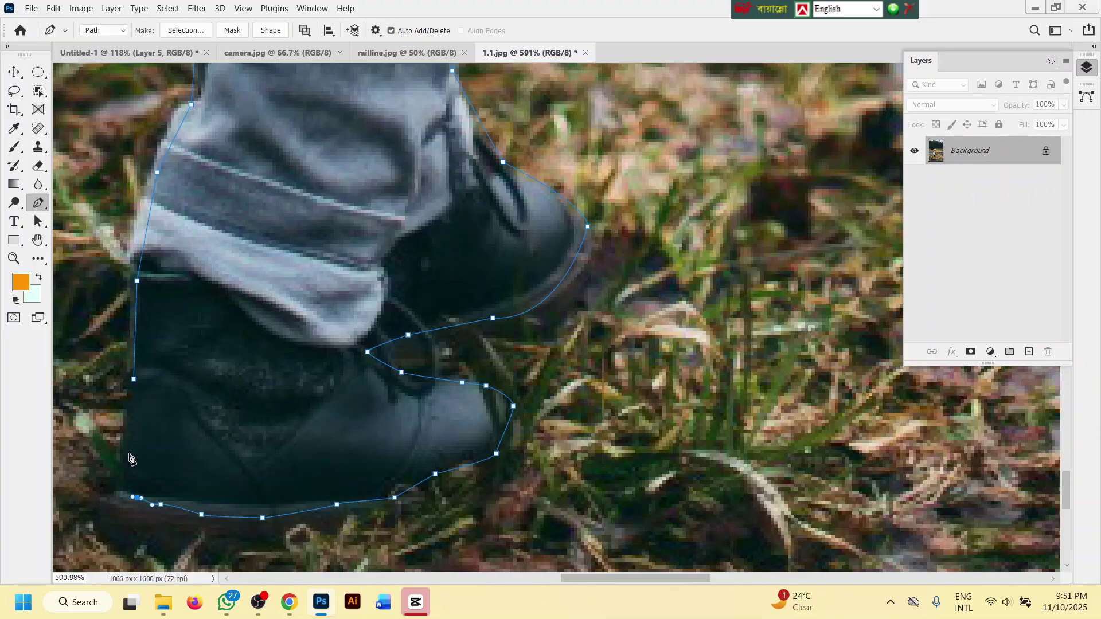
pyautogui.click(120, 488)
pyautogui.click(134, 379)
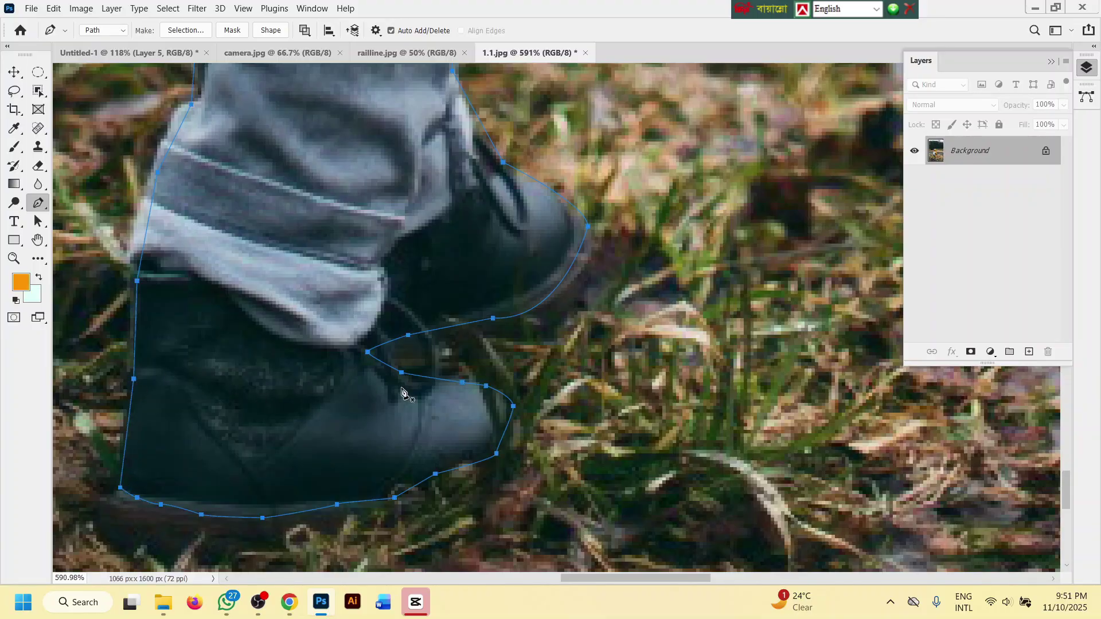
# - Save the work path of the child's outline as a named path, using a person's name
pyautogui.scroll(-8, 401, 393)
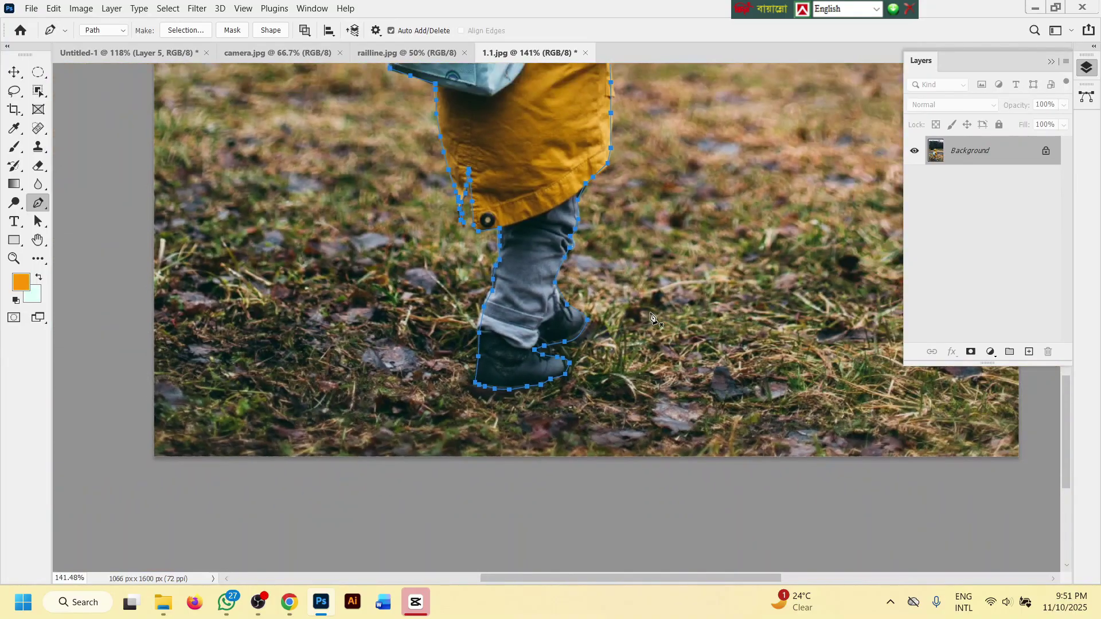
pyautogui.scroll(5, 652, 317)
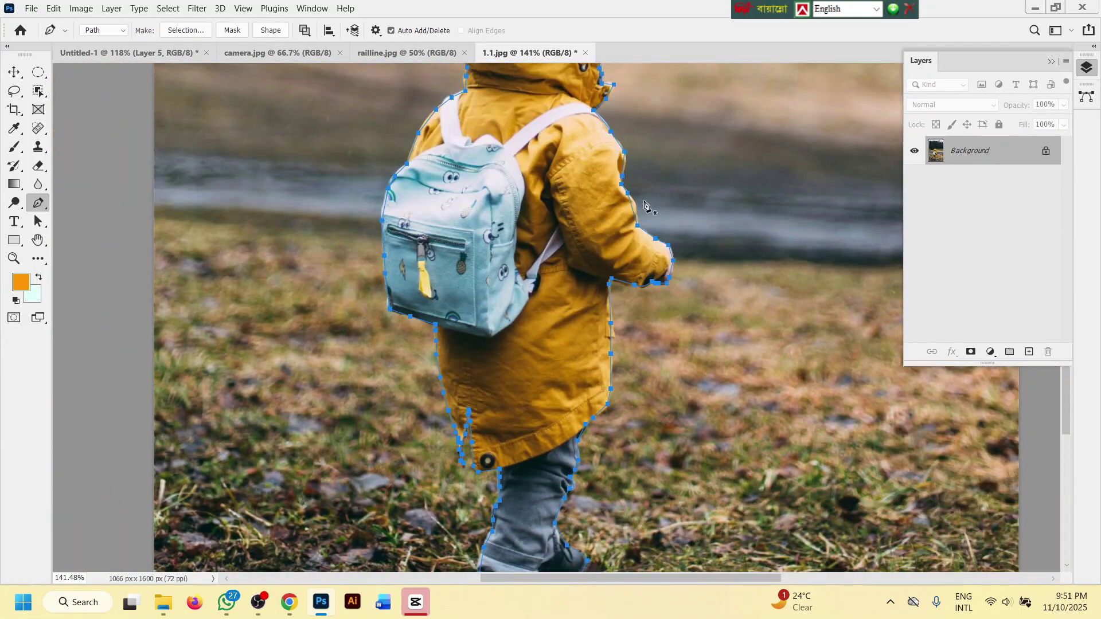
pyautogui.click(1052, 61)
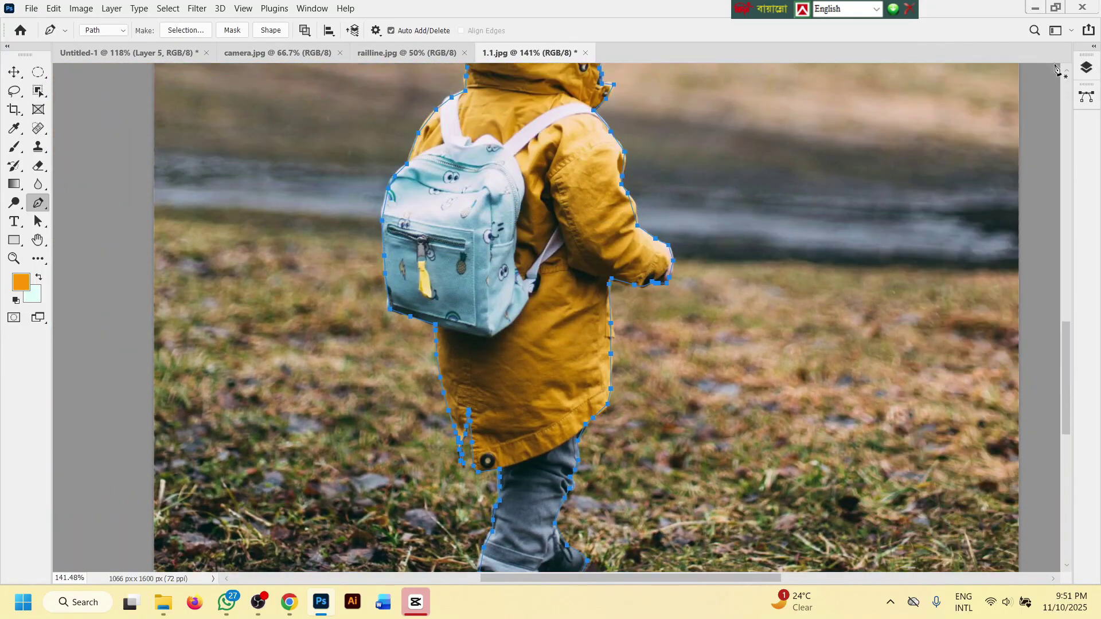
pyautogui.click(1088, 99)
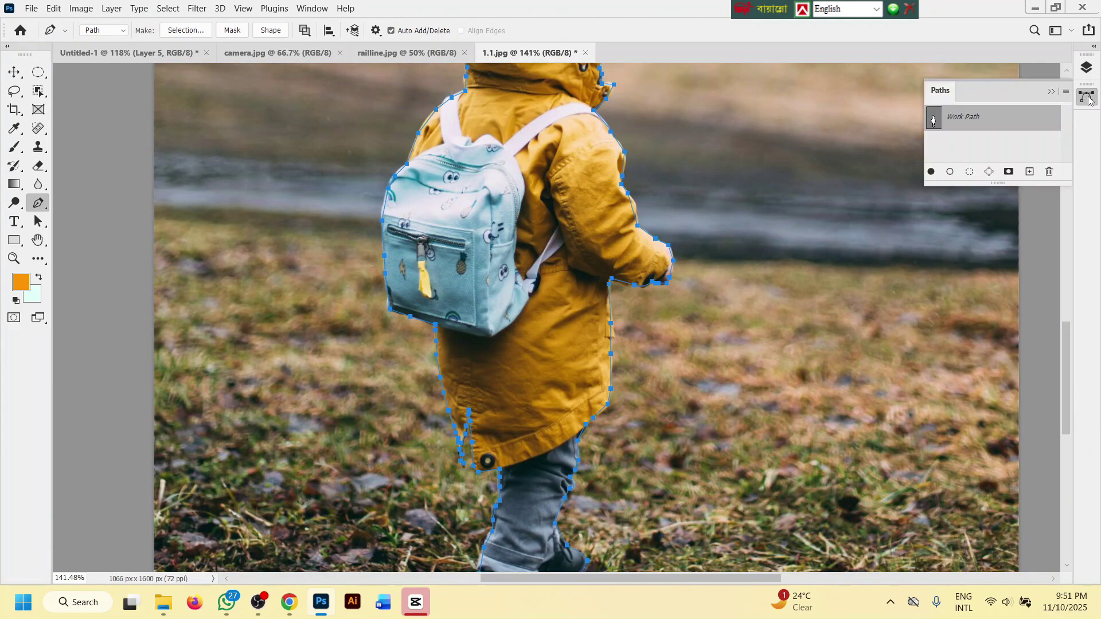
pyautogui.doubleClick(971, 118)
pyautogui.write('Suzan')
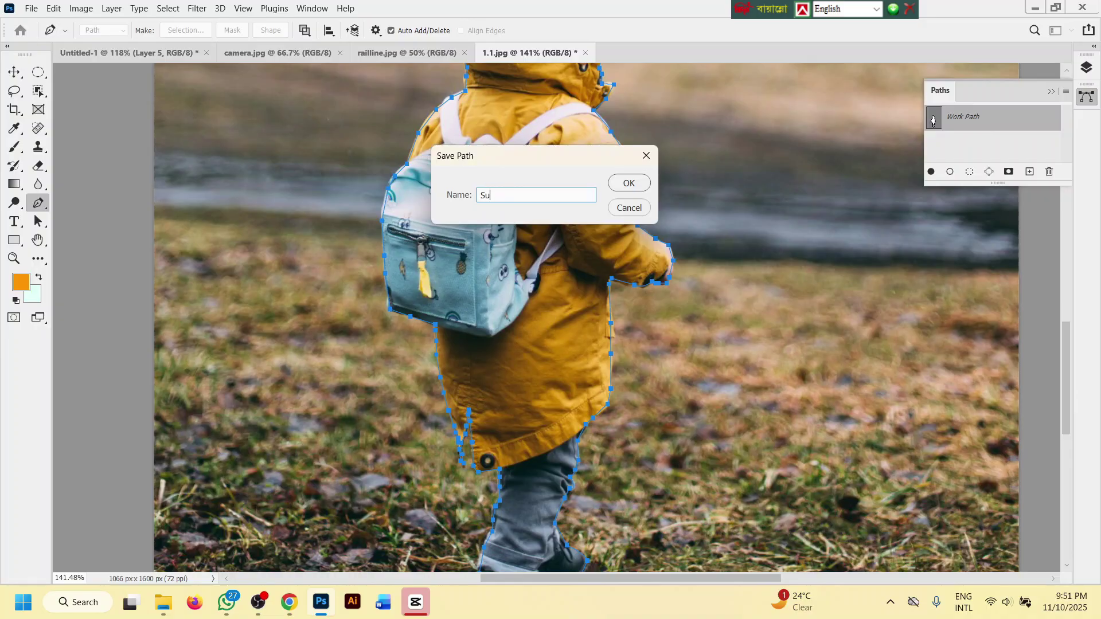
pyautogui.click(629, 184)
# - Load the saved path as a selection and invert it to select everything around the child
pyautogui.scroll(-4, 644, 186)
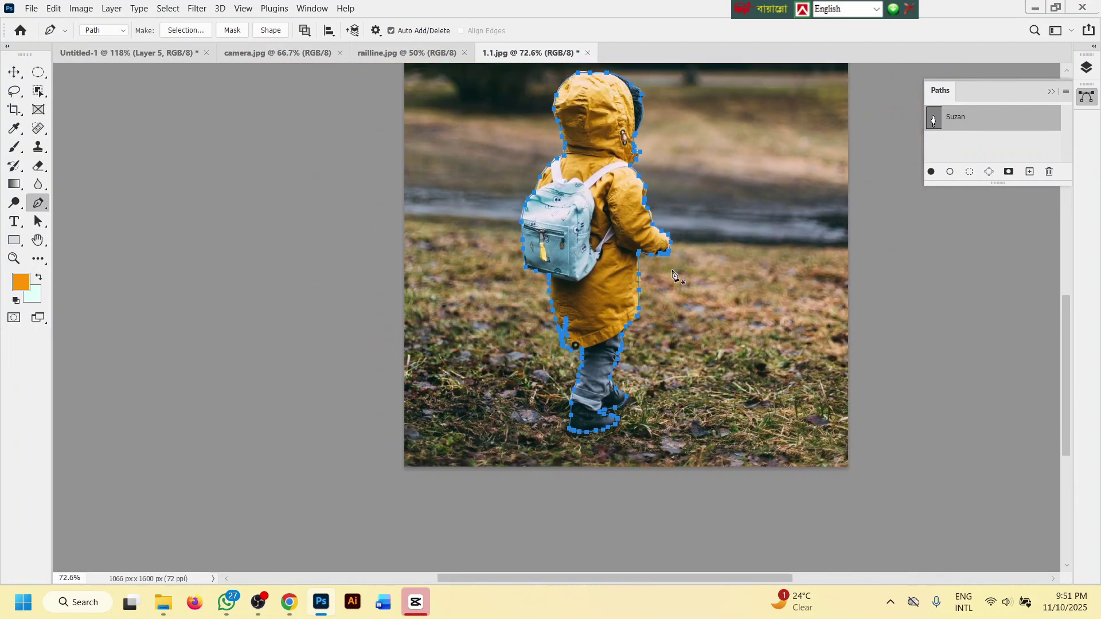
pyautogui.scroll(2, 659, 230)
pyautogui.scroll(-2, 670, 265)
pyautogui.scroll(2, 688, 292)
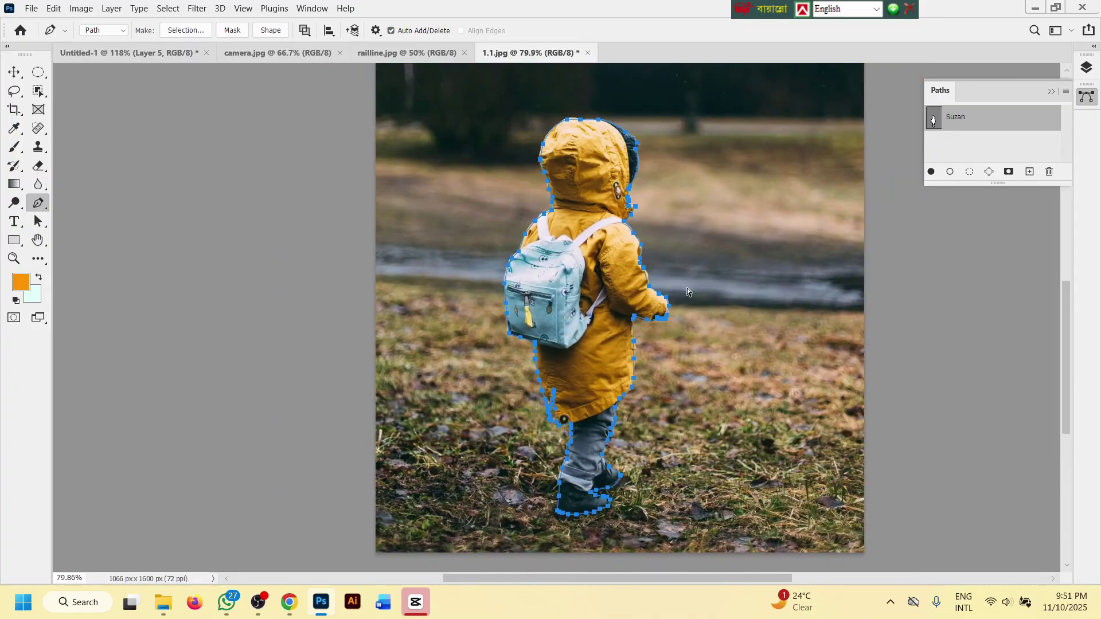
pyautogui.hotkey('ctrl', 'Return')
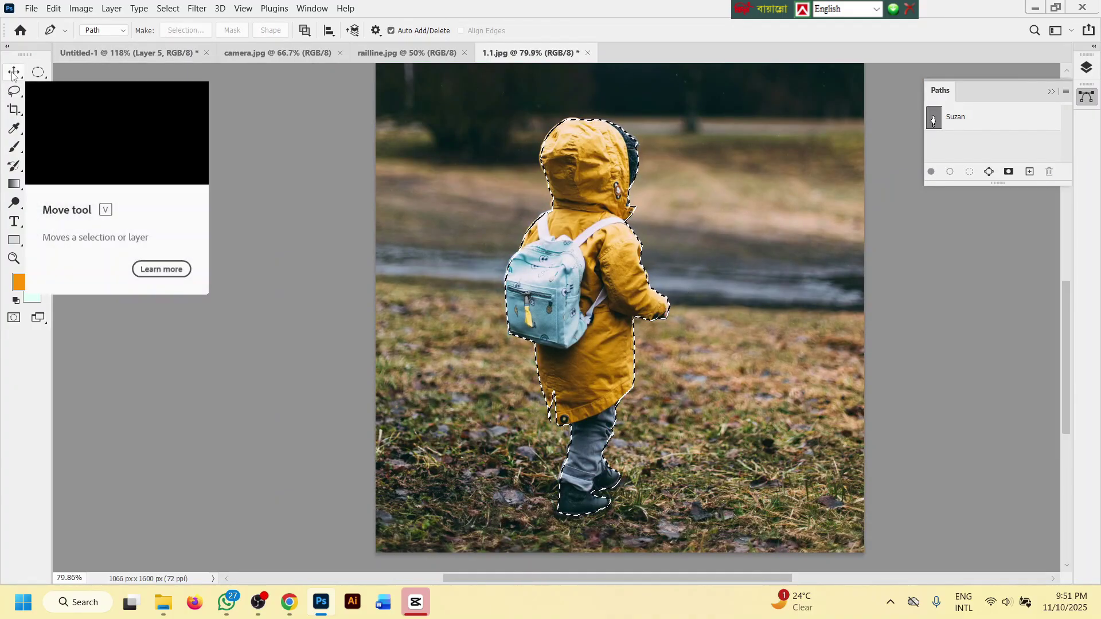
pyautogui.press('v')
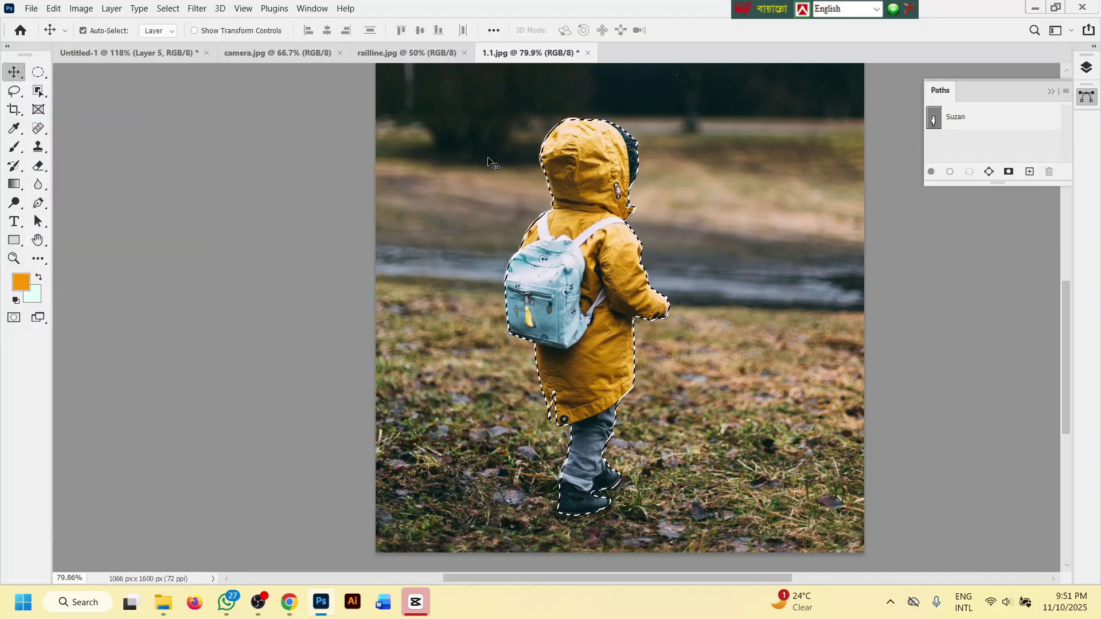
pyautogui.scroll(-3, 608, 208)
pyautogui.scroll(3, 689, 274)
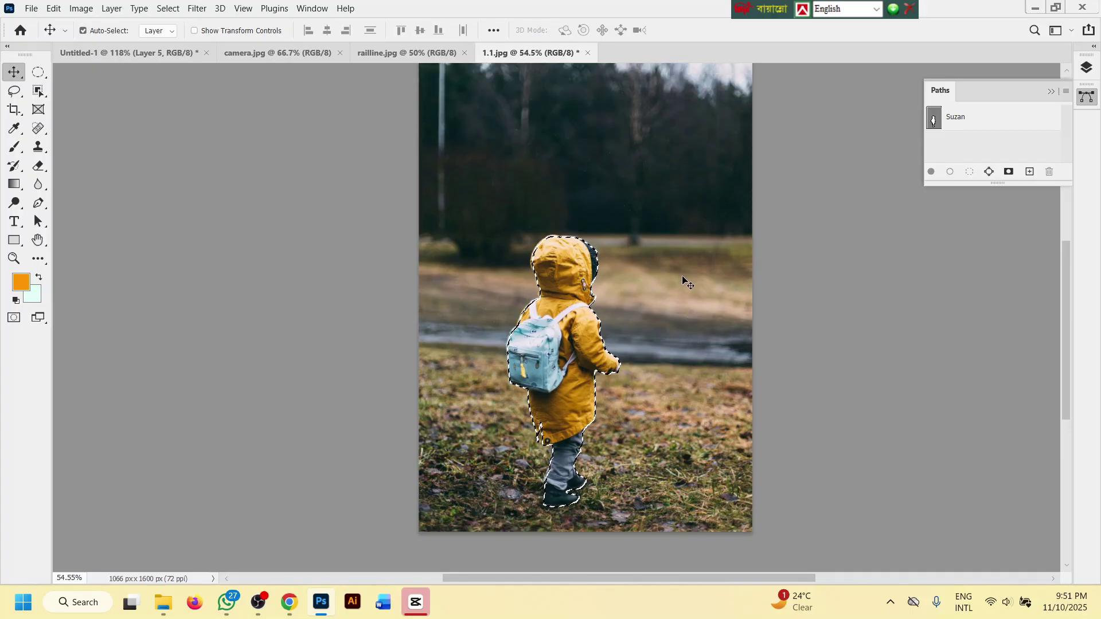
pyautogui.scroll(-2, 564, 313)
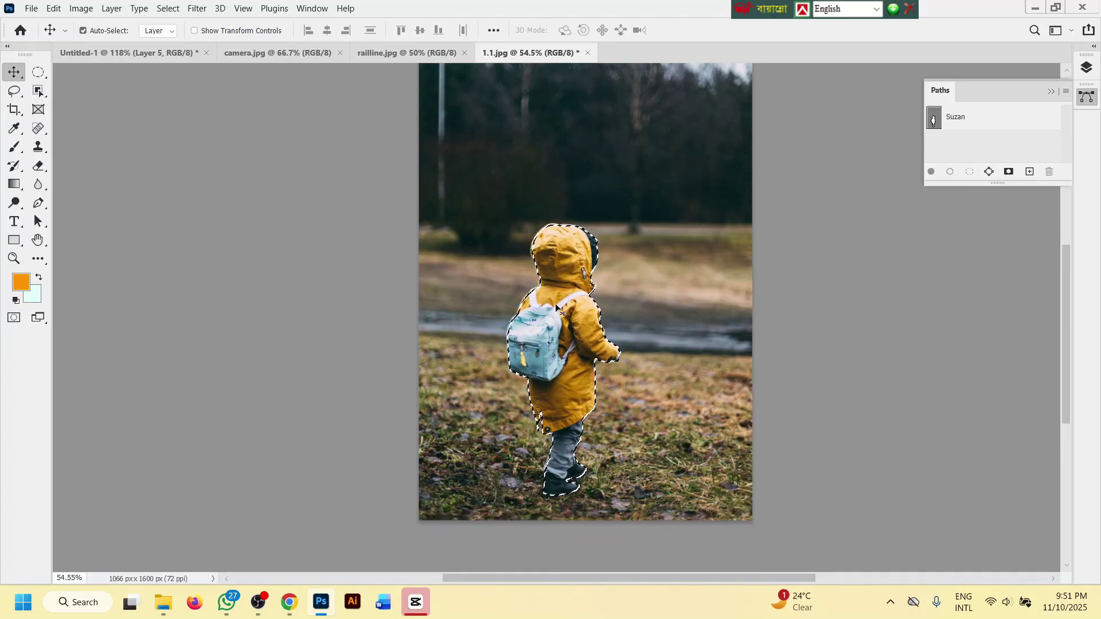
pyautogui.scroll(-1, 571, 311)
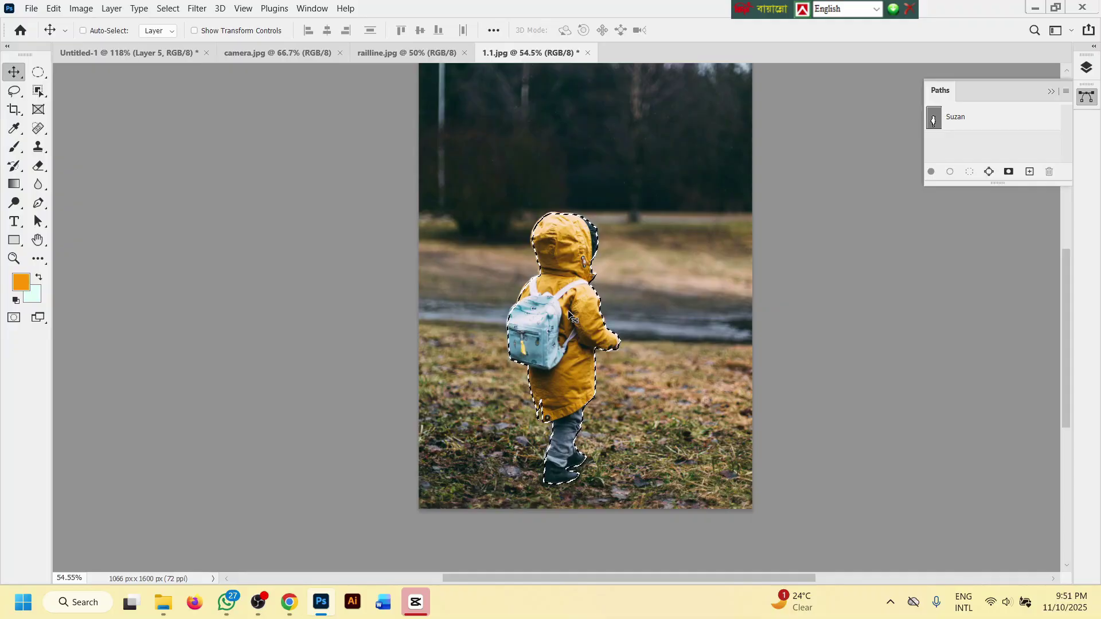
pyautogui.hotkey('ctrl', 'shift', 'i')
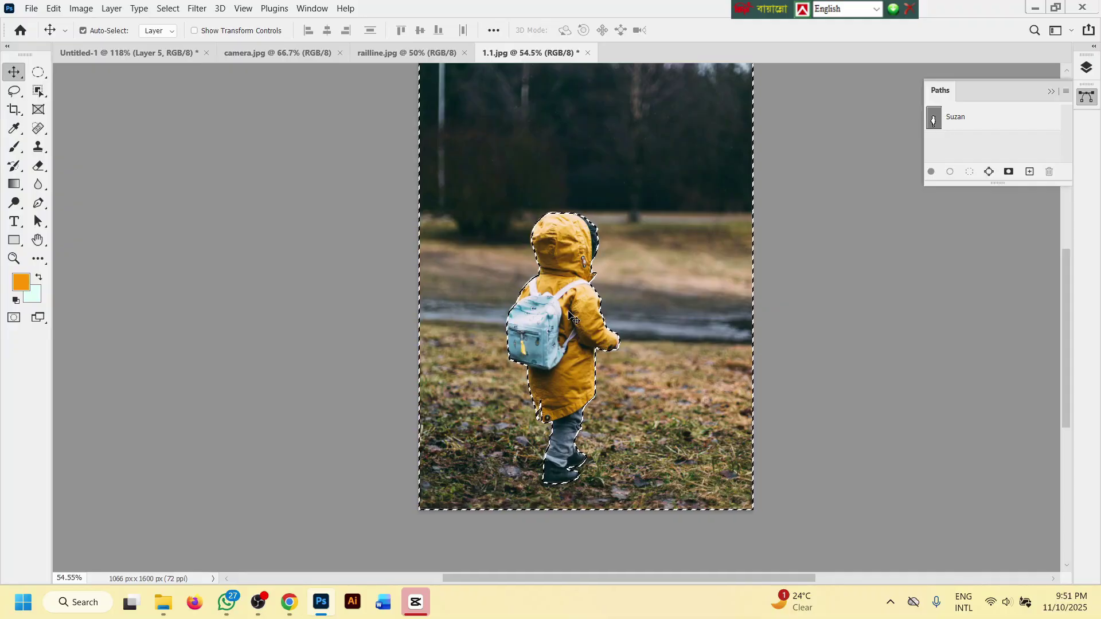
# - Unlock the Background layer, delete the selected surroundings of the child, and deselect
pyautogui.scroll(5, 648, 244)
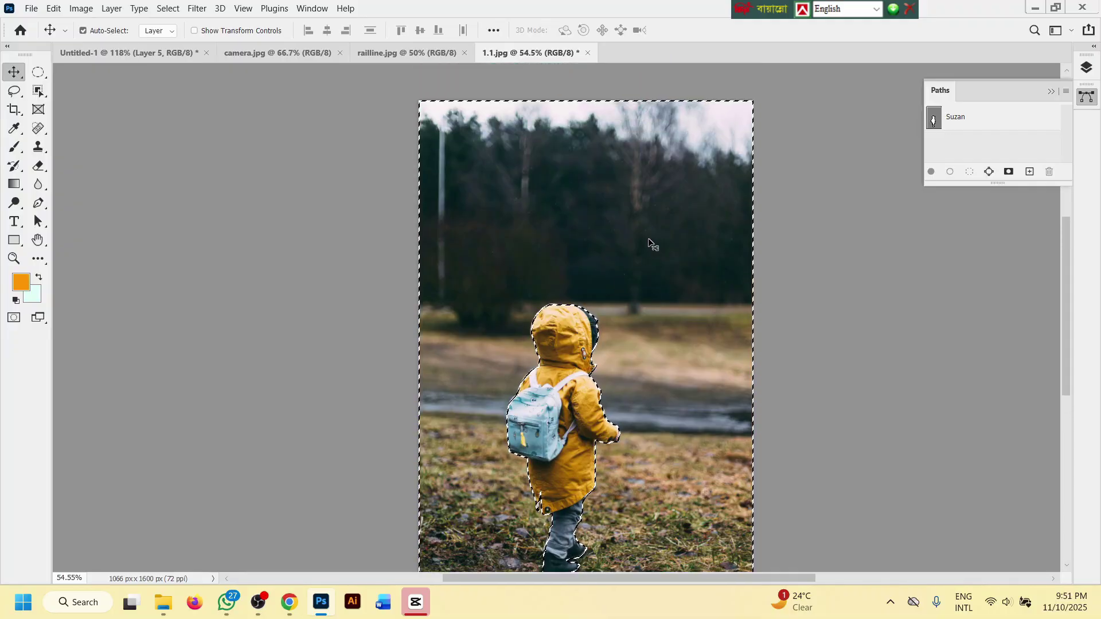
pyautogui.click(1086, 68)
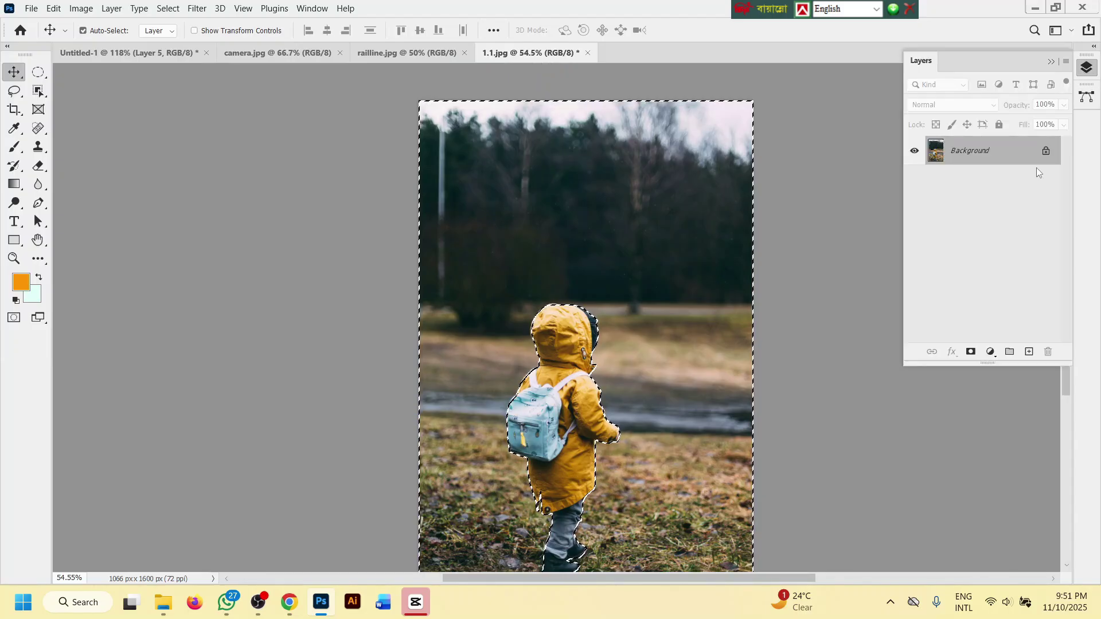
pyautogui.click(1046, 150)
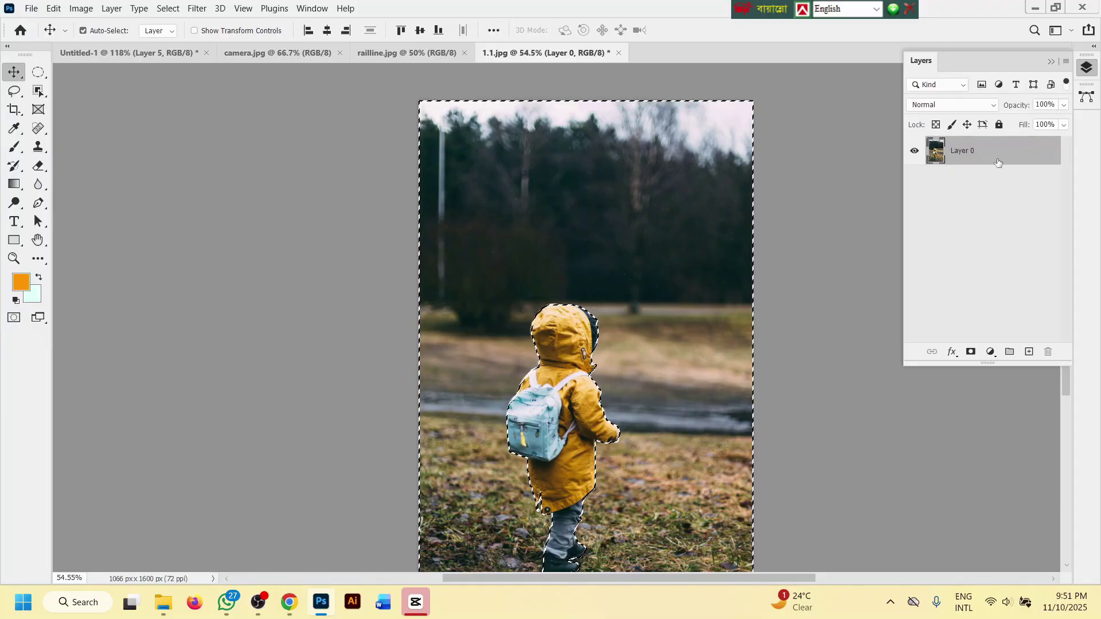
pyautogui.press('Delete')
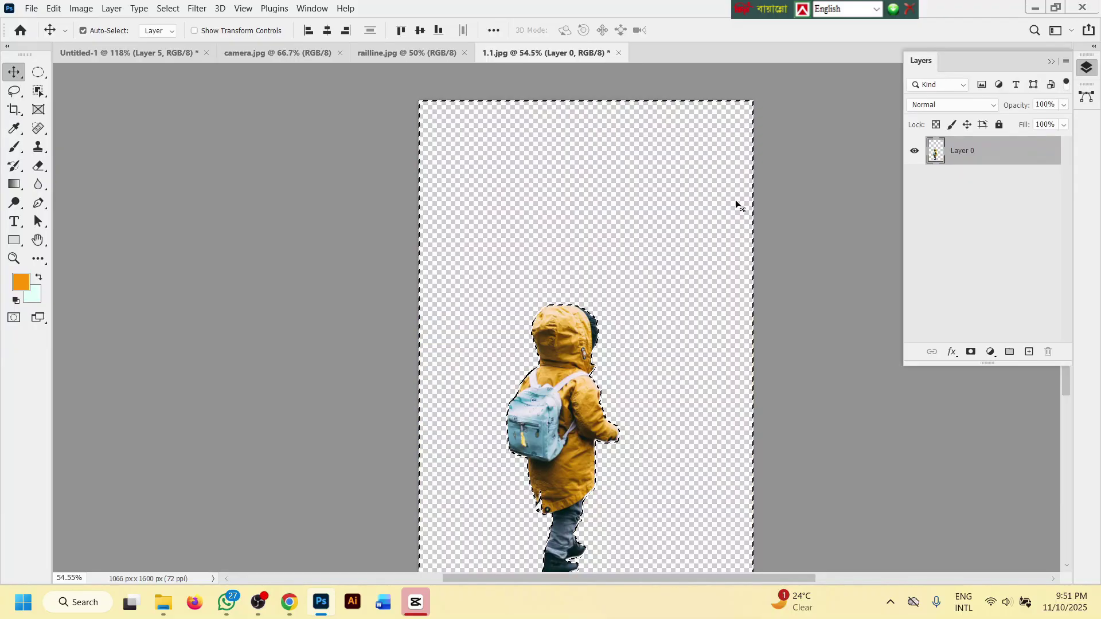
pyautogui.scroll(-2, 713, 202)
pyautogui.scroll(1, 705, 241)
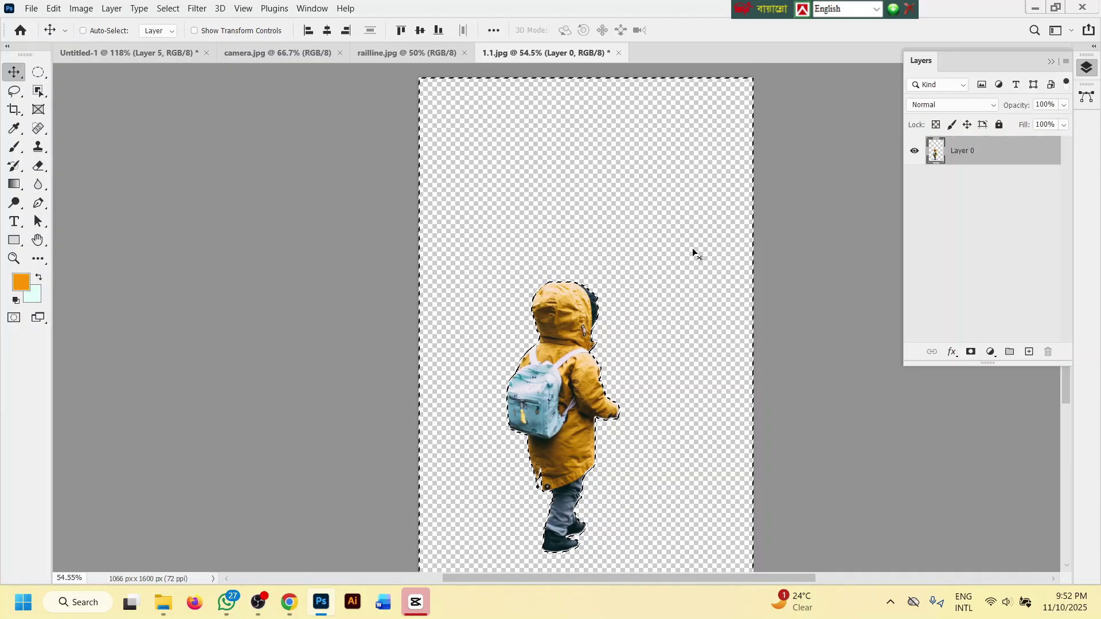
pyautogui.hotkey('ctrl', 'd')
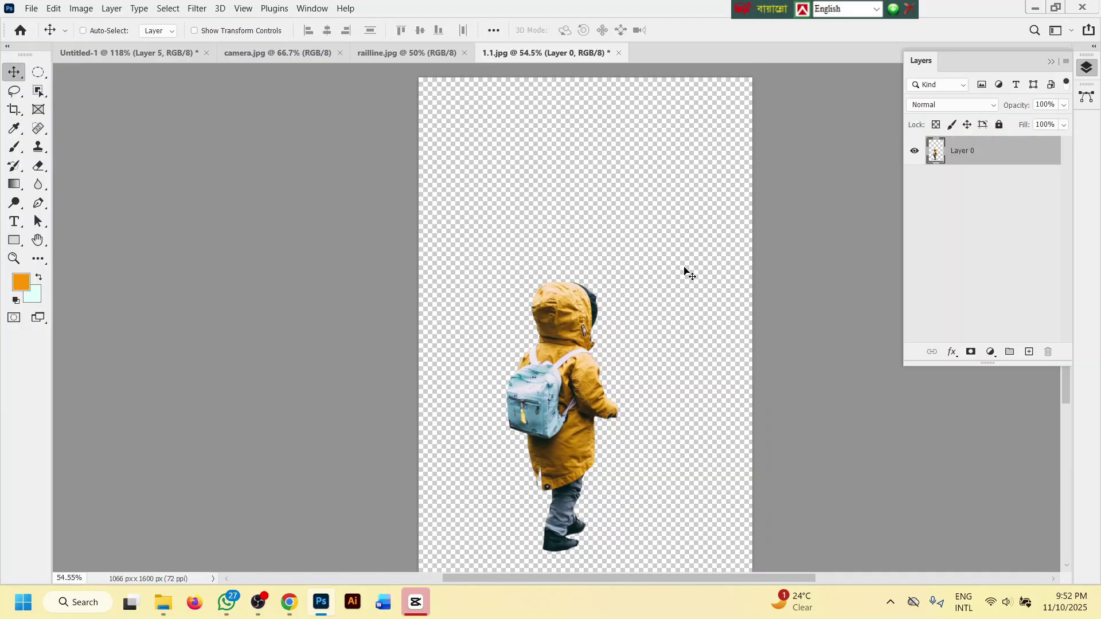
# - Move the cut-out child from the 1.1.jpg document into the Untitled-1 composition, over the railway
pyautogui.scroll(-2, 683, 270)
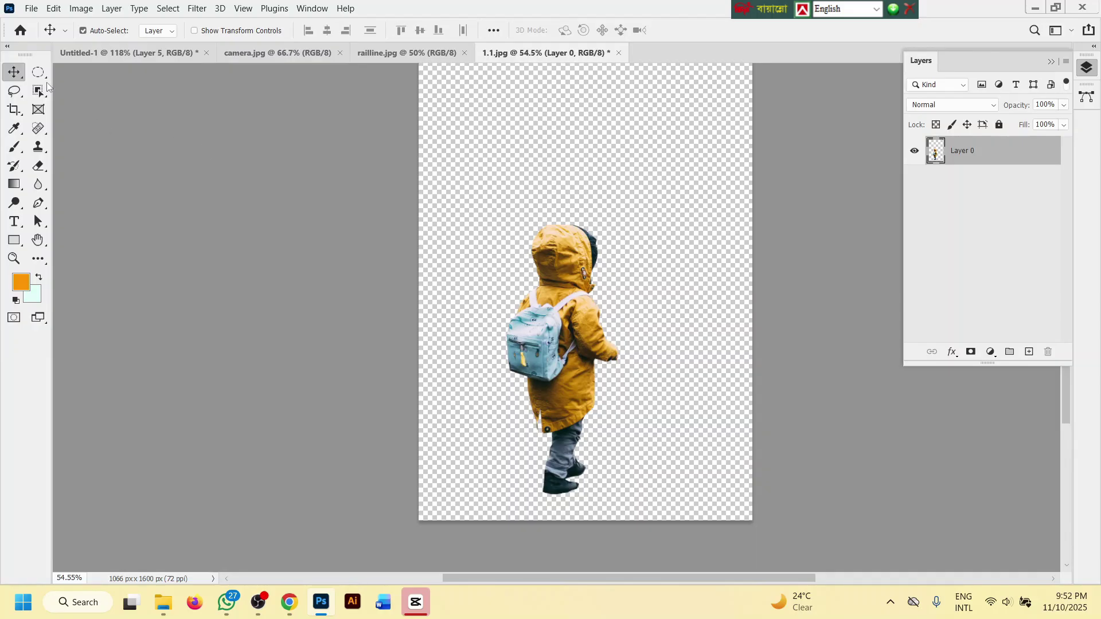
pyautogui.moveTo(547, 311); pyautogui.dragTo(156, 53)
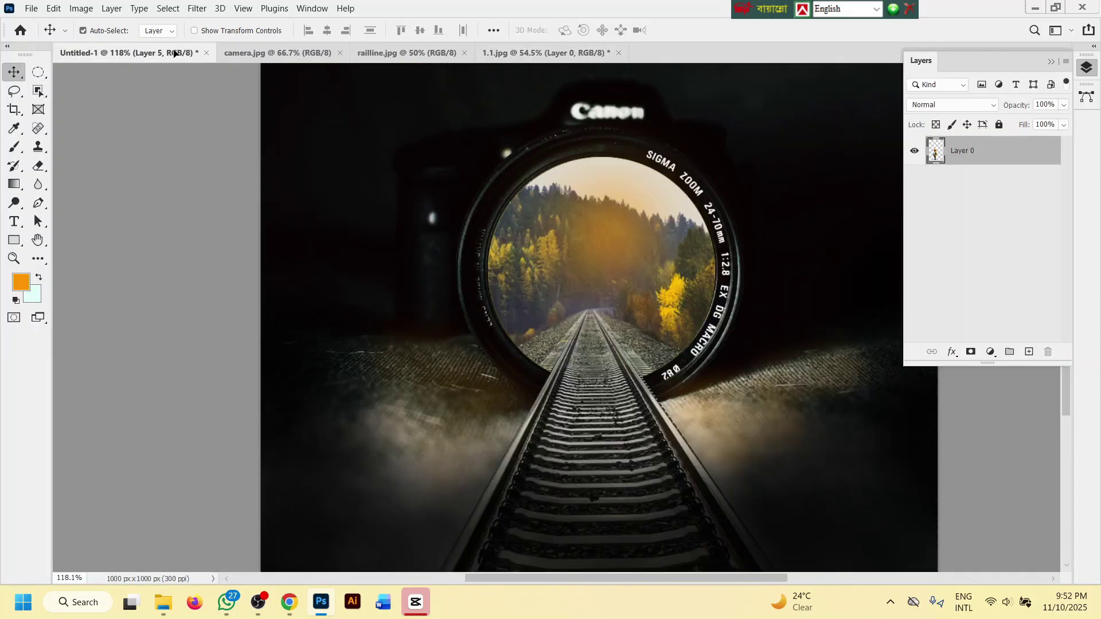
pyautogui.moveTo(428, 321); pyautogui.dragTo(594, 375)
pyautogui.scroll(-2, 614, 356)
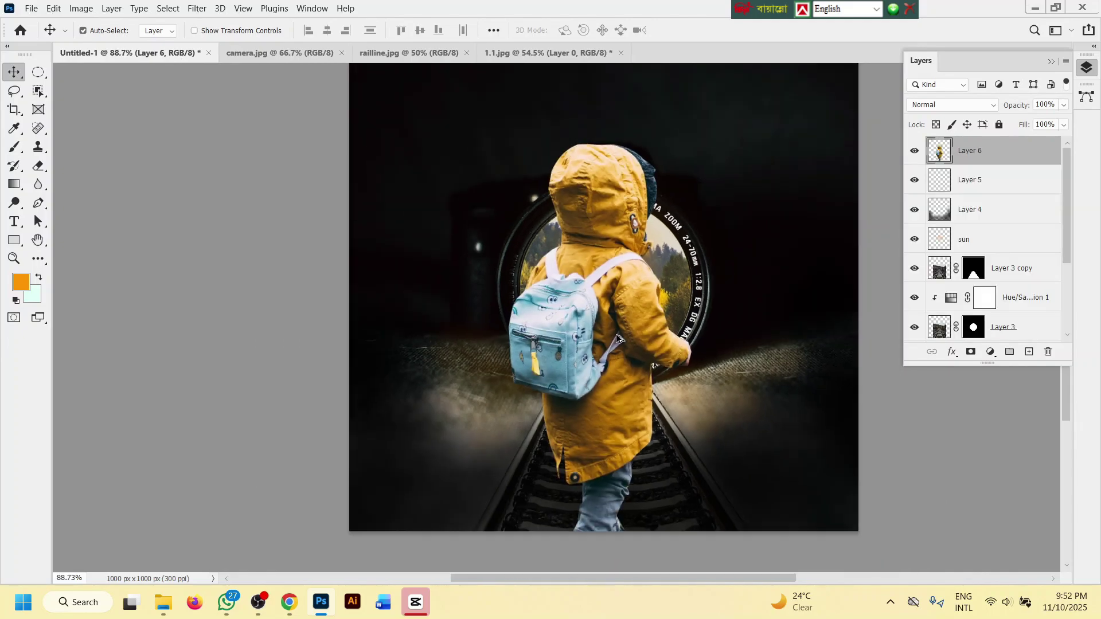
# - Show the transform controls, scale the child to about 38.78%, and centre it over the railway in front of the lens
pyautogui.press('ctrl')
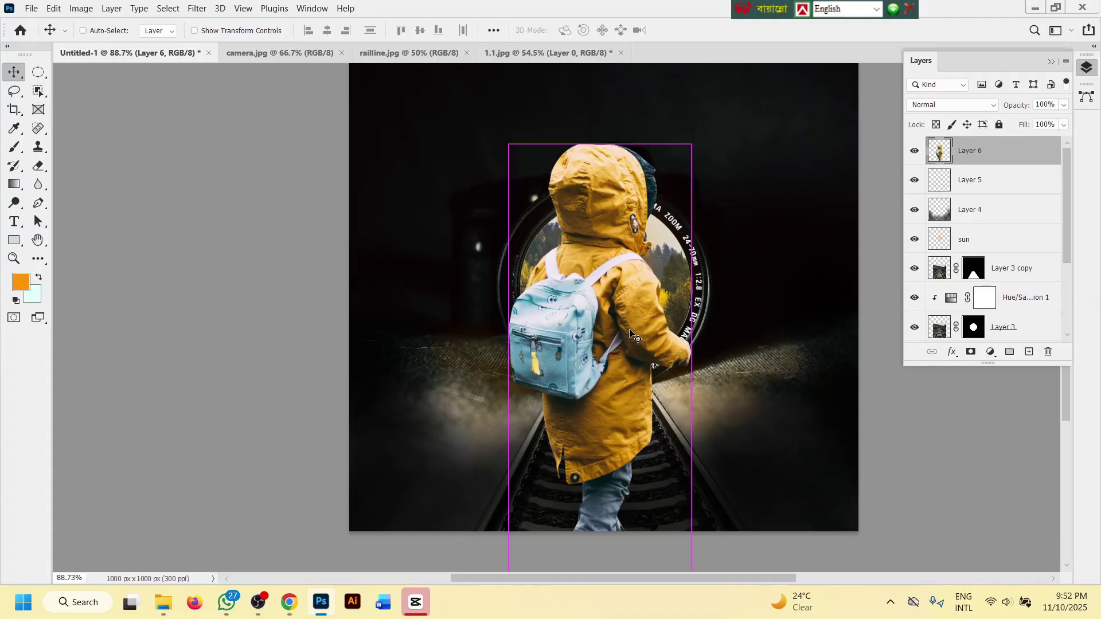
pyautogui.click(195, 30)
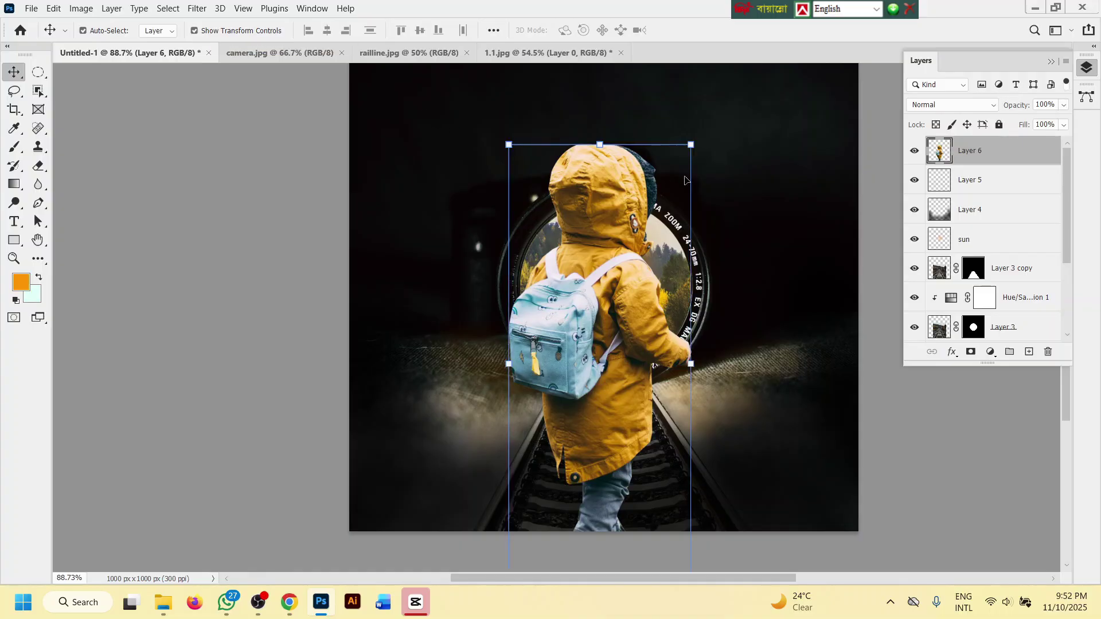
pyautogui.moveTo(692, 143); pyautogui.dragTo(579, 404)
pyautogui.moveTo(562, 471); pyautogui.dragTo(658, 328)
pyautogui.scroll(3, 631, 304)
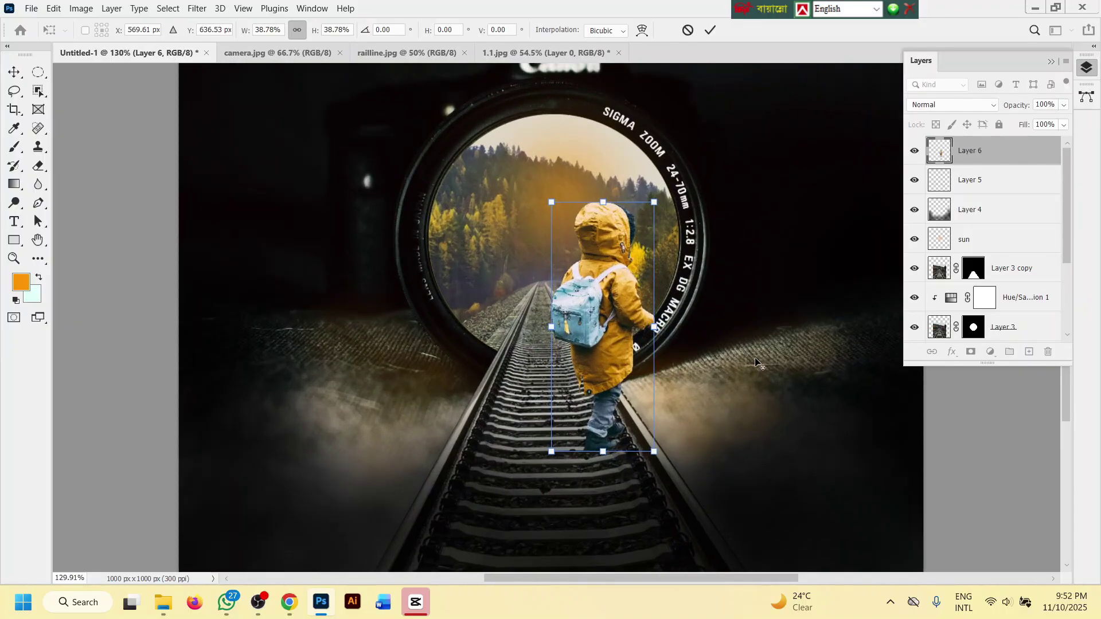
pyautogui.moveTo(588, 274); pyautogui.dragTo(530, 247)
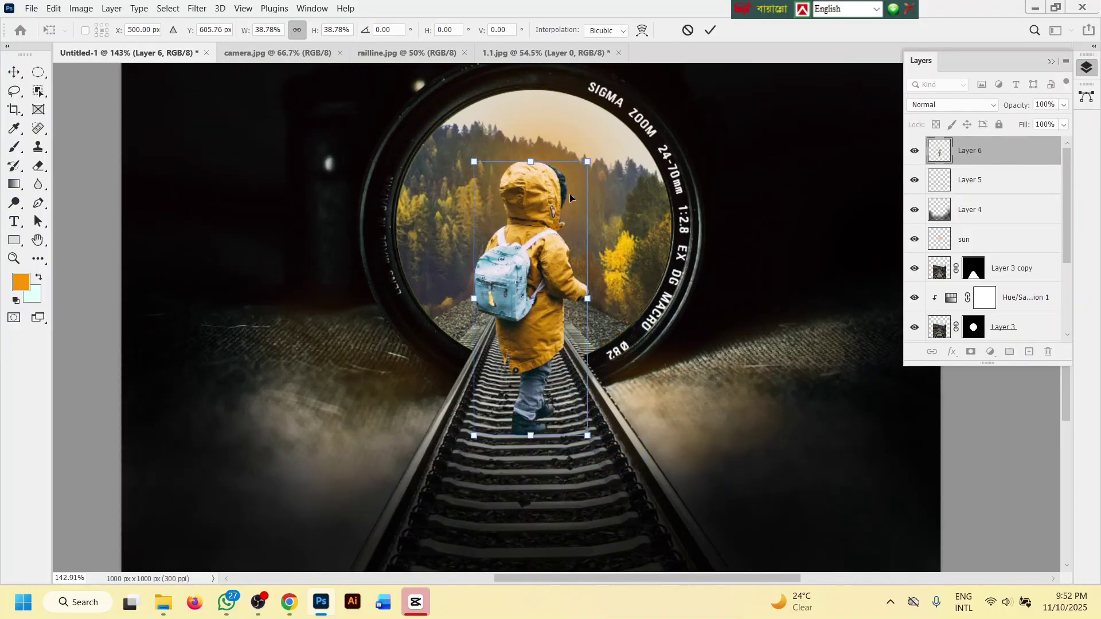
# - Shrink the child to about 15.67%, place it between the rails at the lens opening, apply the transform, and hide the transform controls
pyautogui.moveTo(589, 161); pyautogui.dragTo(519, 330)
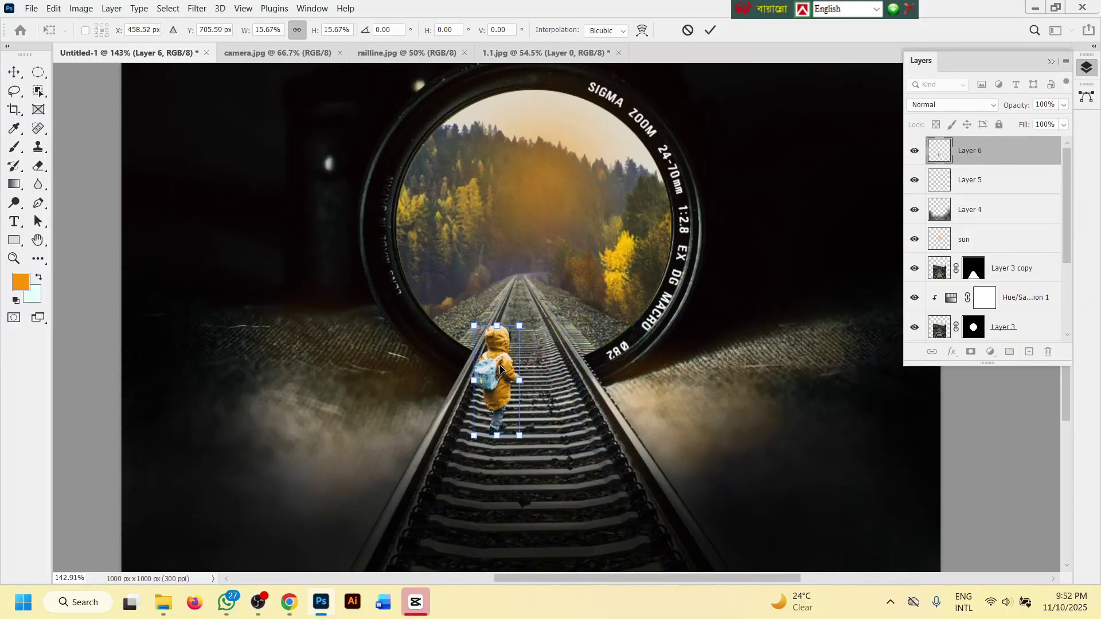
pyautogui.moveTo(499, 376); pyautogui.dragTo(529, 331)
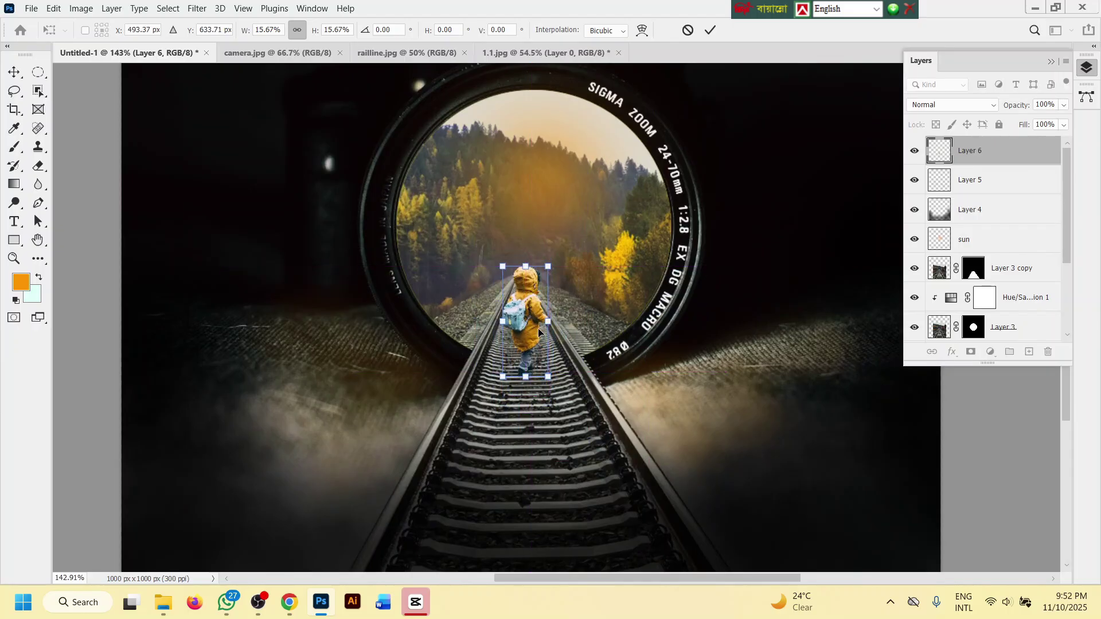
pyautogui.scroll(3, 538, 328)
pyautogui.hotkey('alt', 'space')
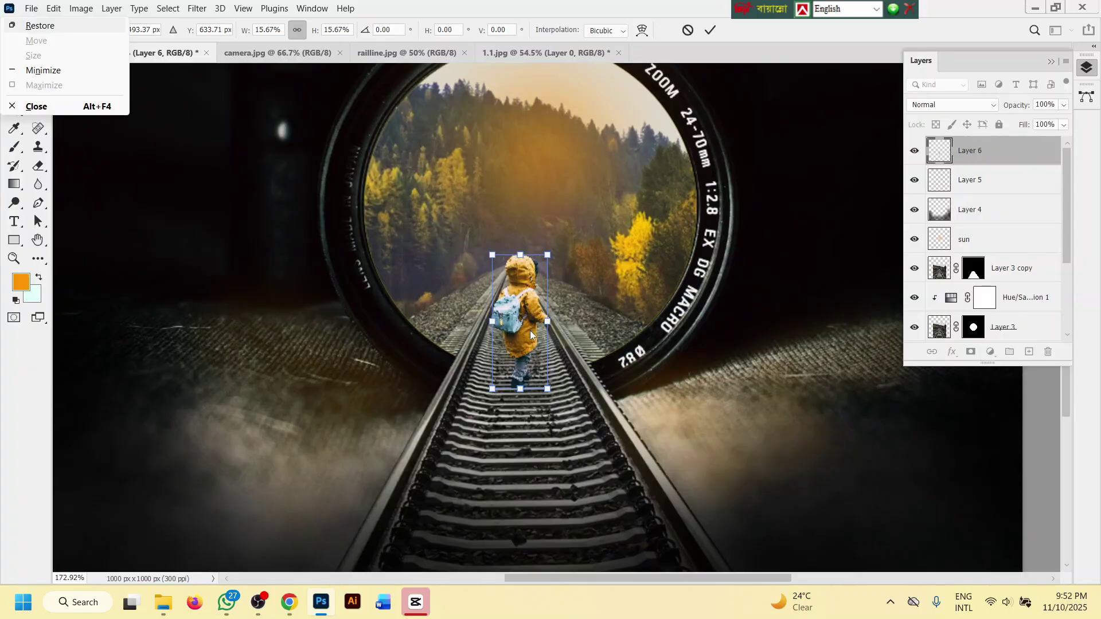
pyautogui.press('Escape')
pyautogui.press('Return')
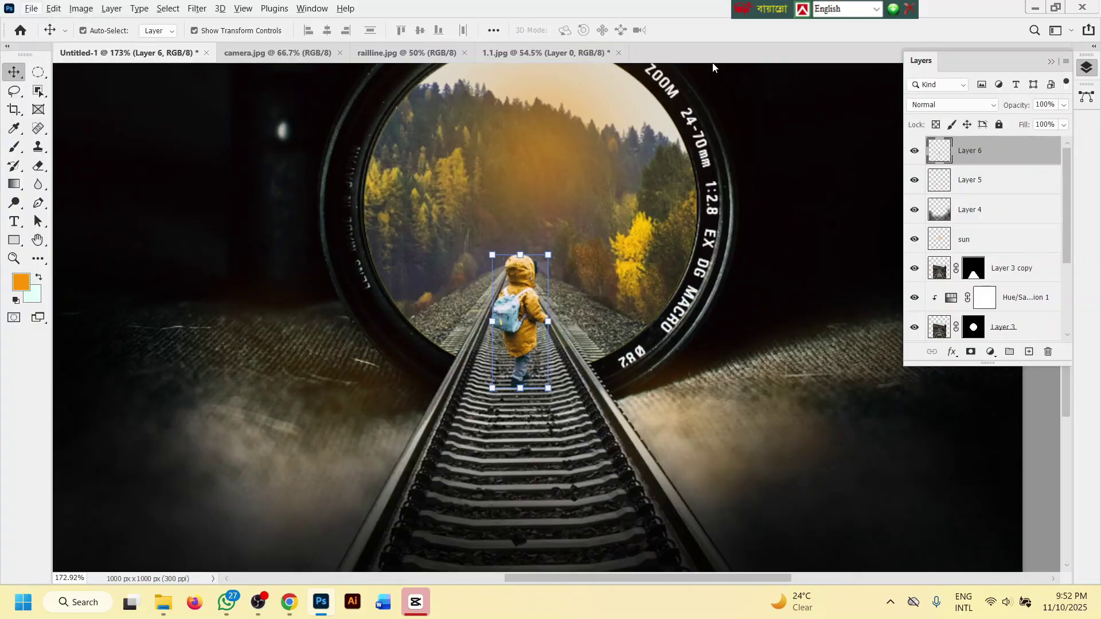
pyautogui.scroll(-3, 559, 244)
pyautogui.click(234, 35)
pyautogui.scroll(-4, 519, 219)
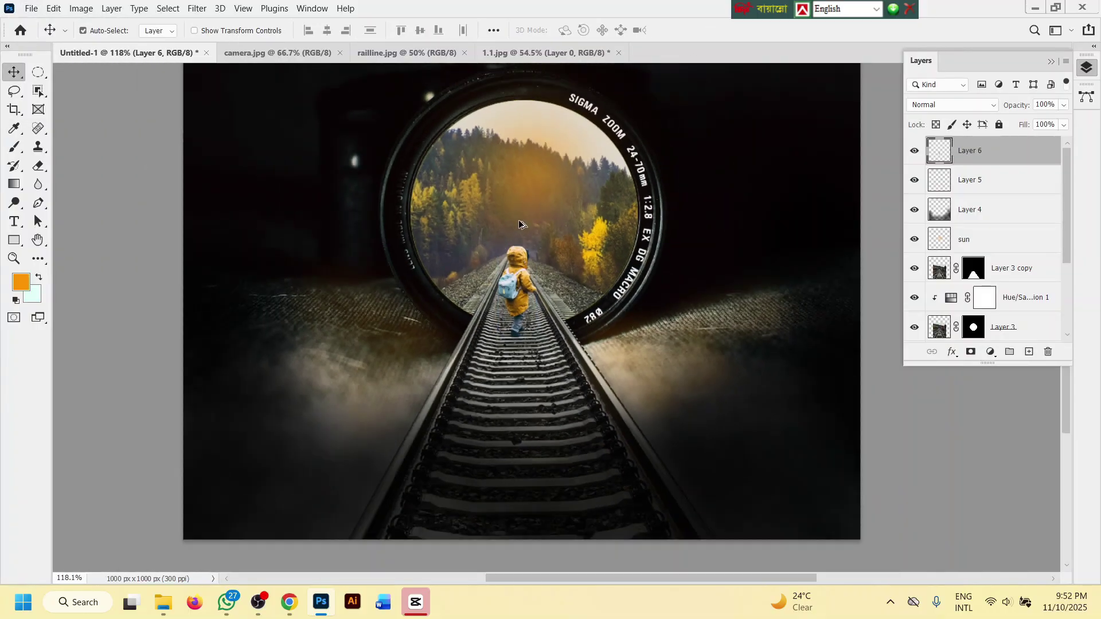
# - Fine-tune the child's position so that it stands centred between the rails
pyautogui.scroll(6, 511, 278)
pyautogui.scroll(2, 511, 279)
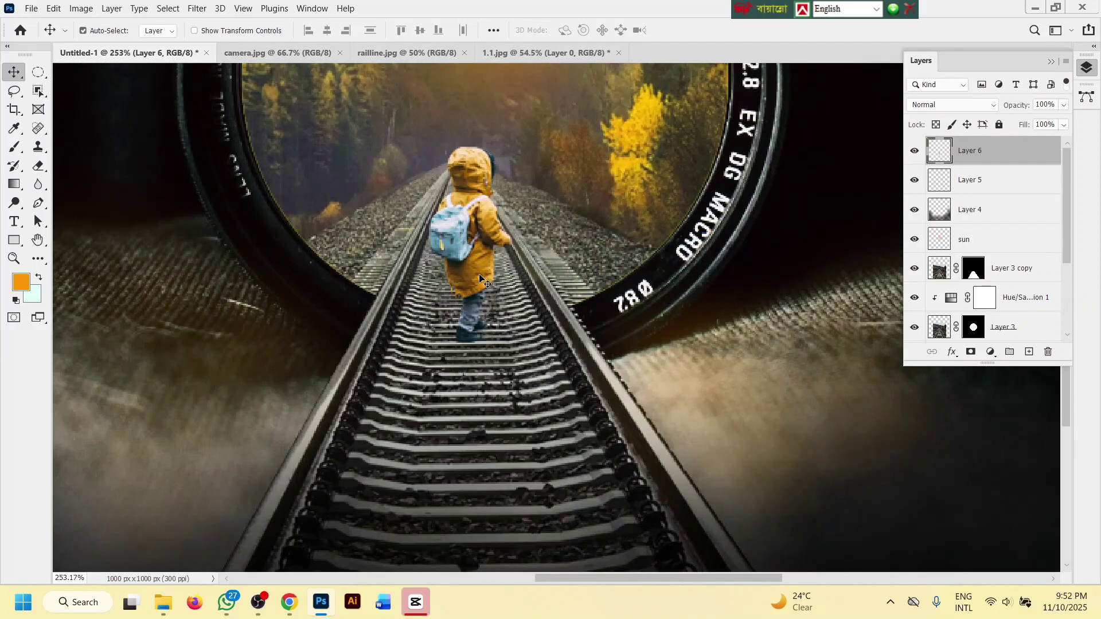
pyautogui.moveTo(479, 272); pyautogui.dragTo(490, 274)
pyautogui.scroll(-6, 565, 290)
pyautogui.scroll(-3, 570, 295)
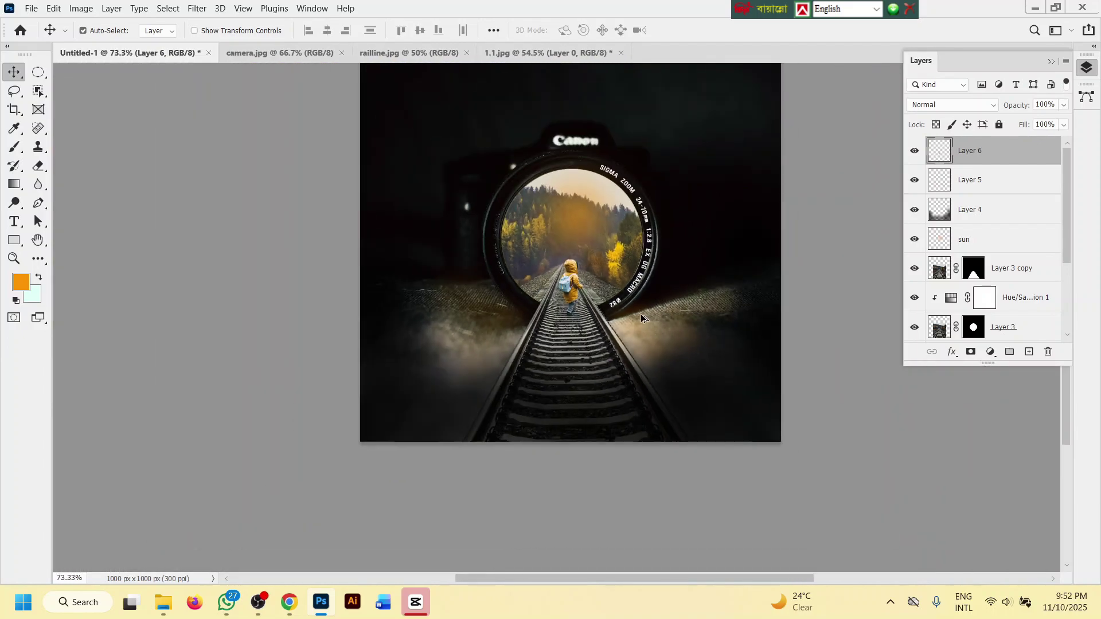
pyautogui.scroll(3, 520, 276)
pyautogui.moveTo(519, 267); pyautogui.dragTo(516, 266)
# - Switch to Job-04.pdf in Chrome, examine how the child and its shadow look in the sample image, and return to Photoshop
pyautogui.click(289, 602)
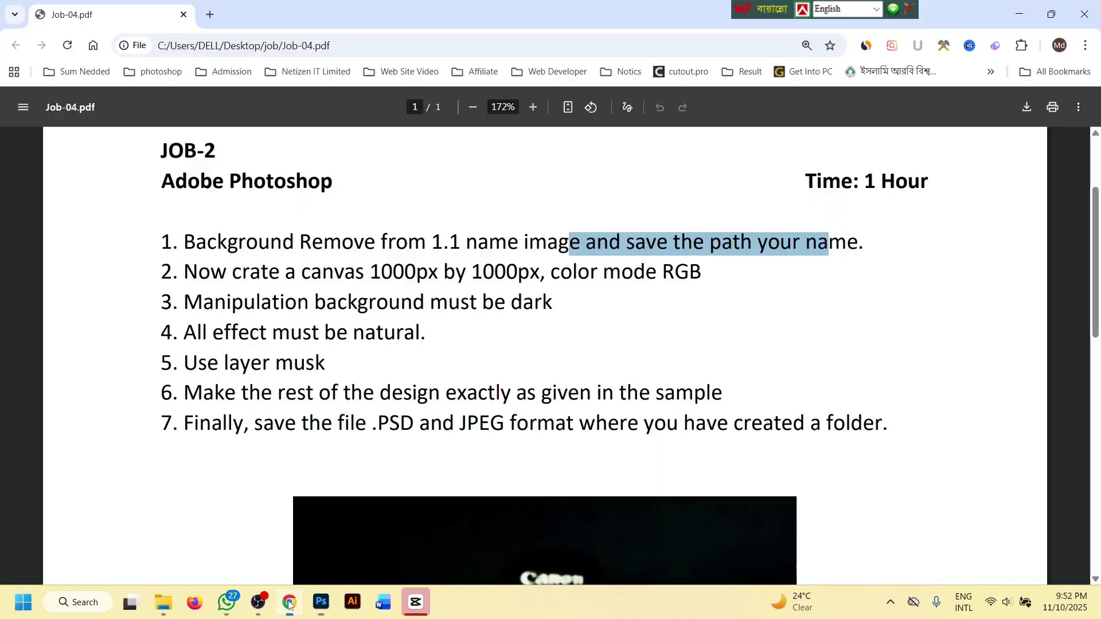
pyautogui.click(547, 372)
pyautogui.scroll(-5, 551, 367)
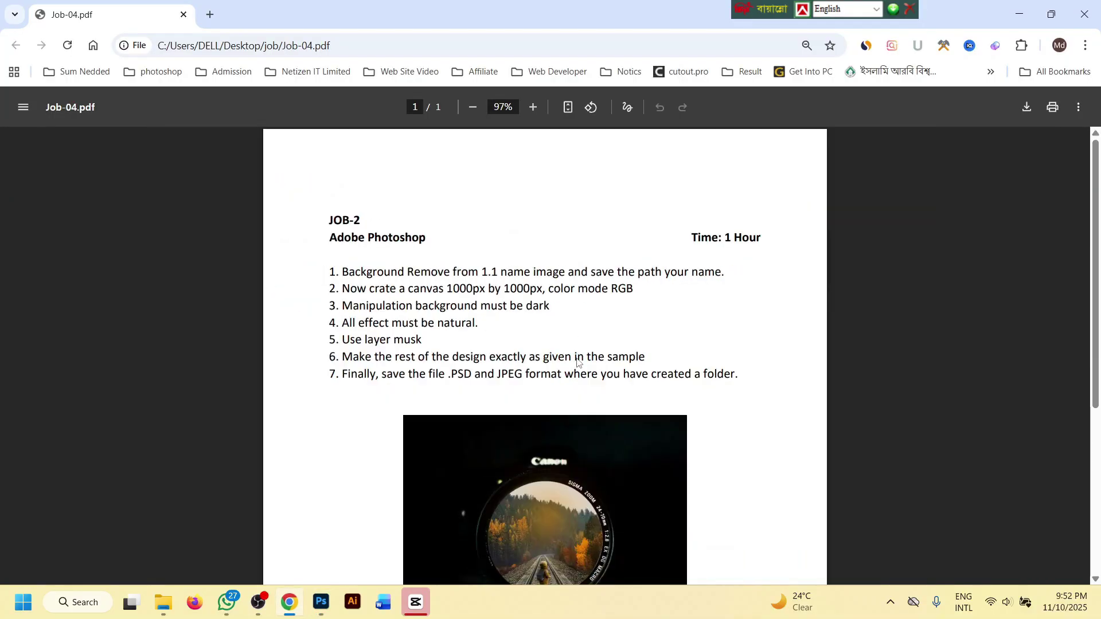
pyautogui.scroll(-5, 601, 359)
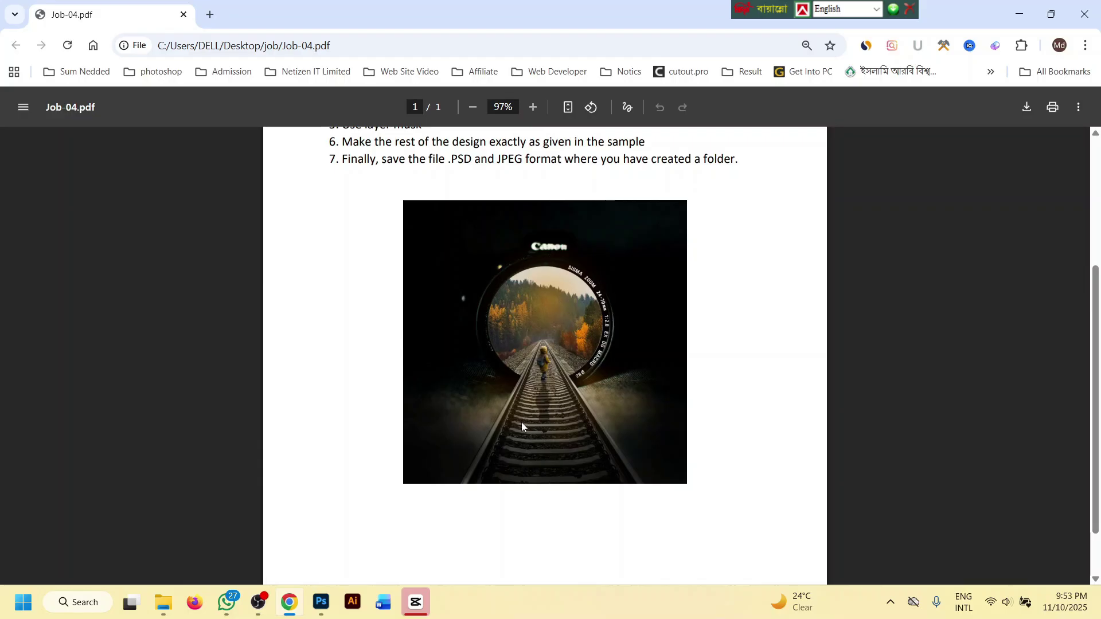
pyautogui.click(322, 602)
# - Toggle the visibility of the child's layer, Layer 6, to compare the composition with and without the child
pyautogui.scroll(1, 548, 346)
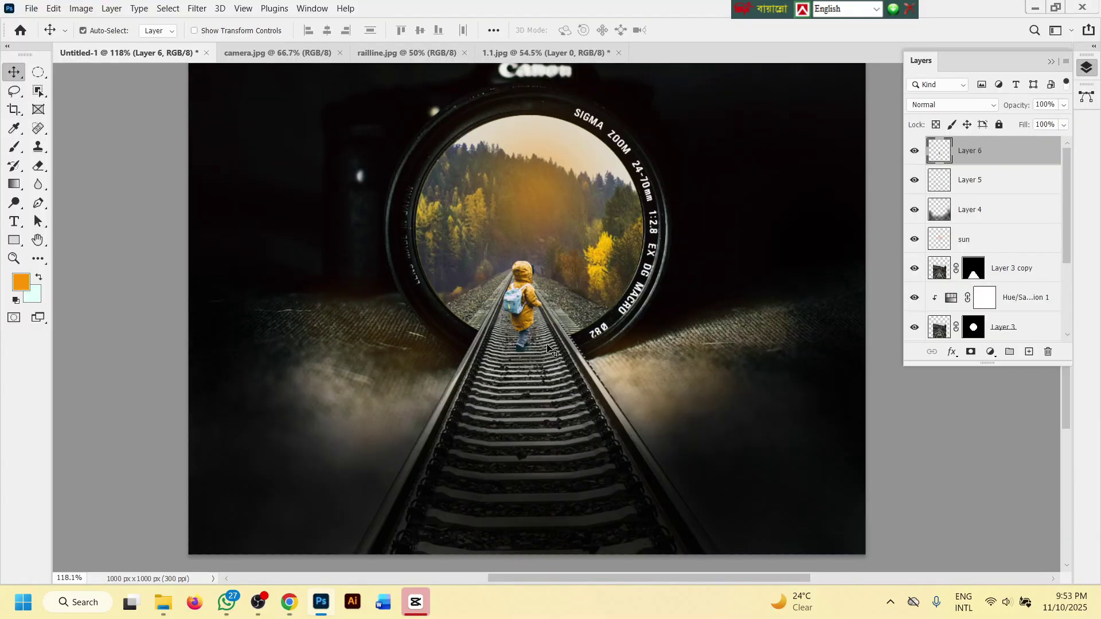
pyautogui.scroll(1, 547, 345)
pyautogui.click(915, 152)
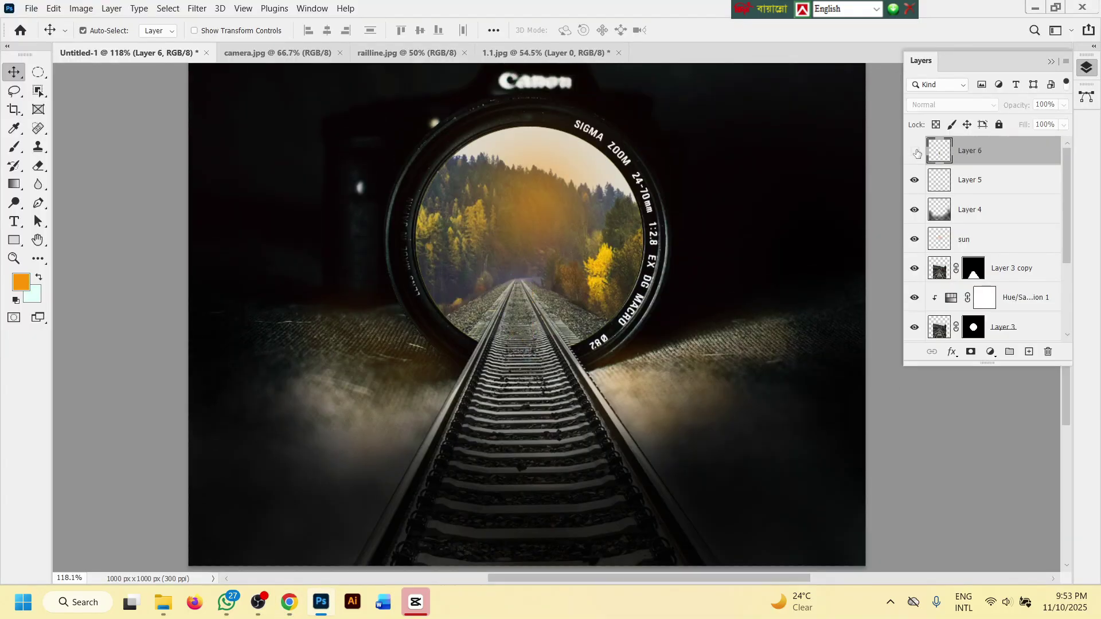
pyautogui.click(917, 153)
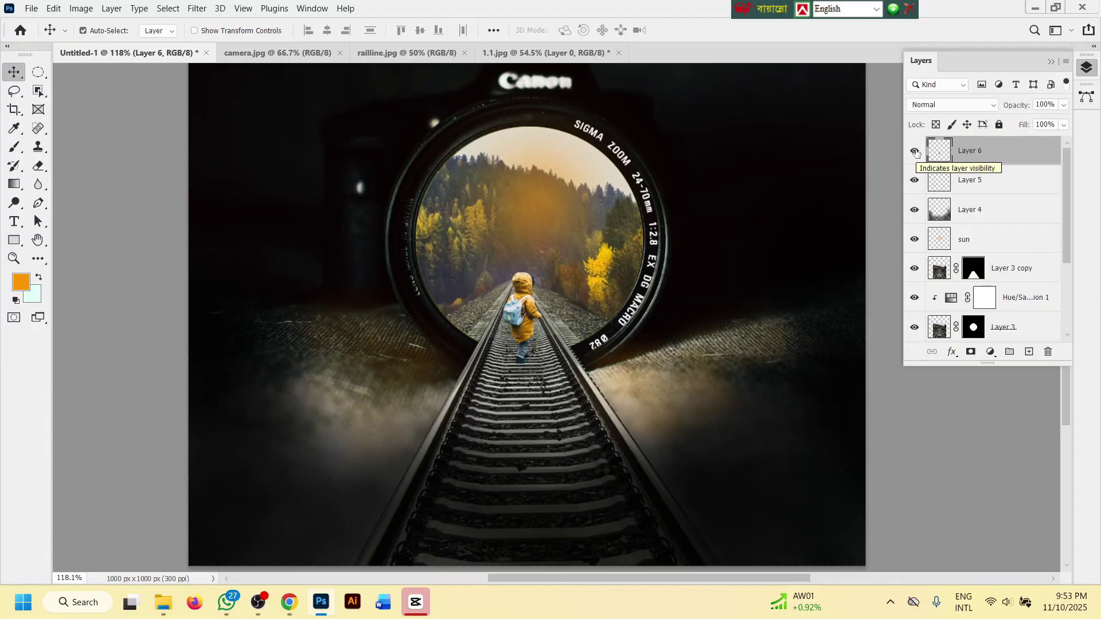
pyautogui.click(916, 152)
pyautogui.click(915, 153)
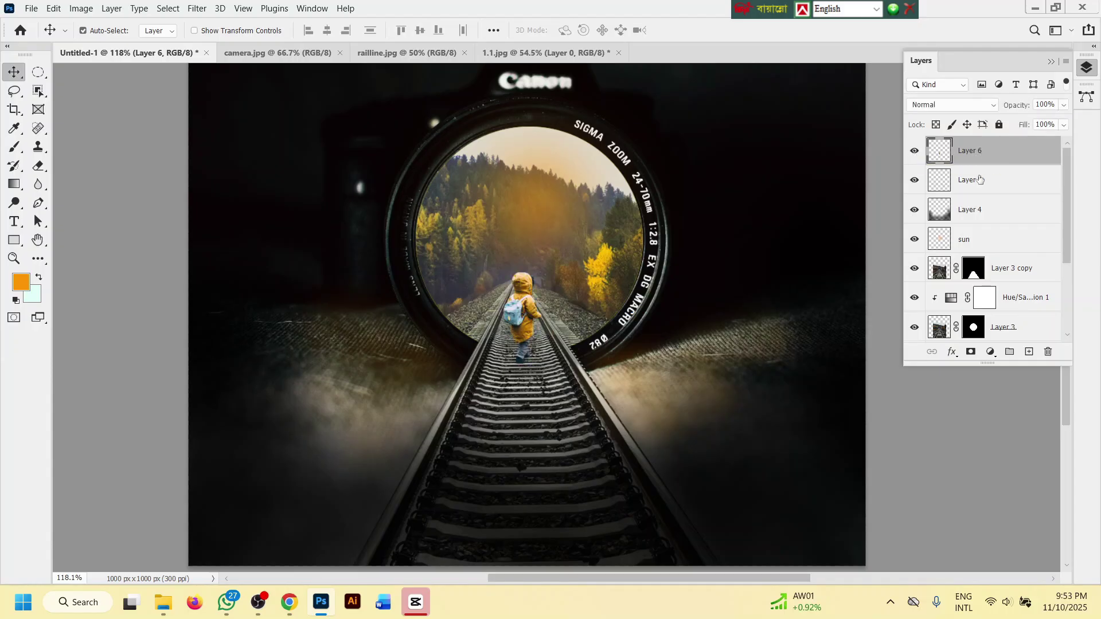
# - Add a Hue/Saturation adjustment layer above the child's layer with Lightness set to -100
pyautogui.click(990, 352)
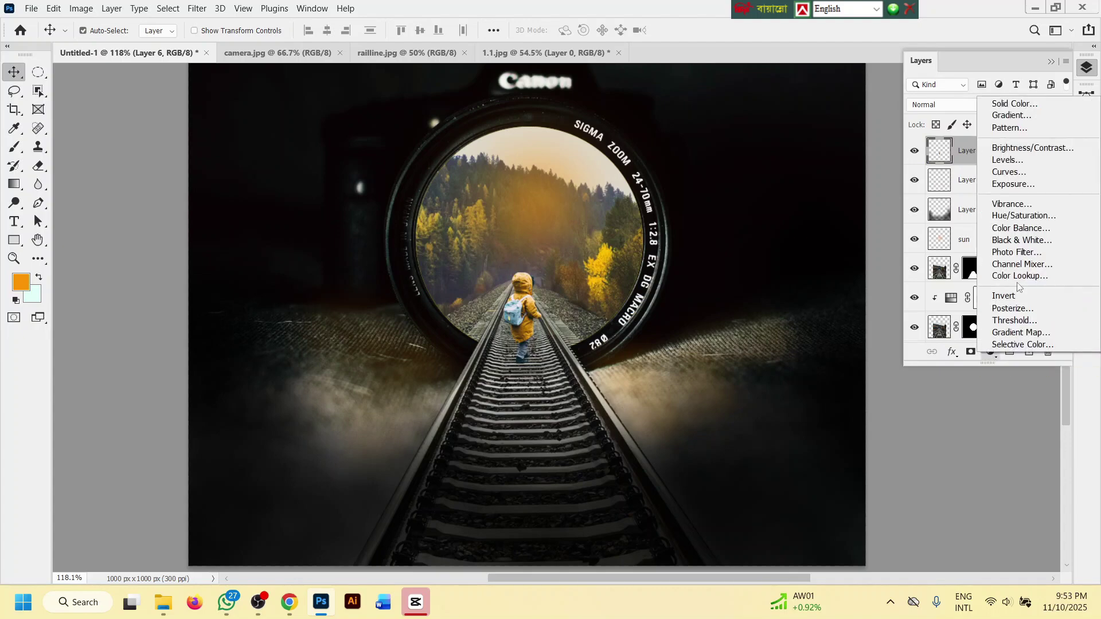
pyautogui.click(1025, 216)
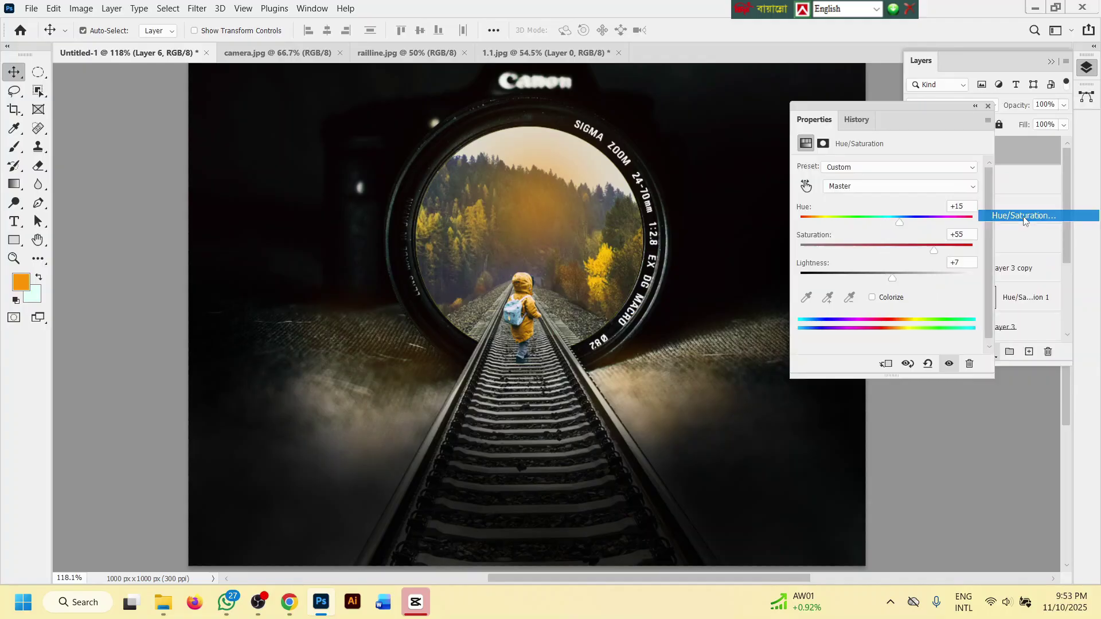
pyautogui.moveTo(887, 282); pyautogui.dragTo(795, 279)
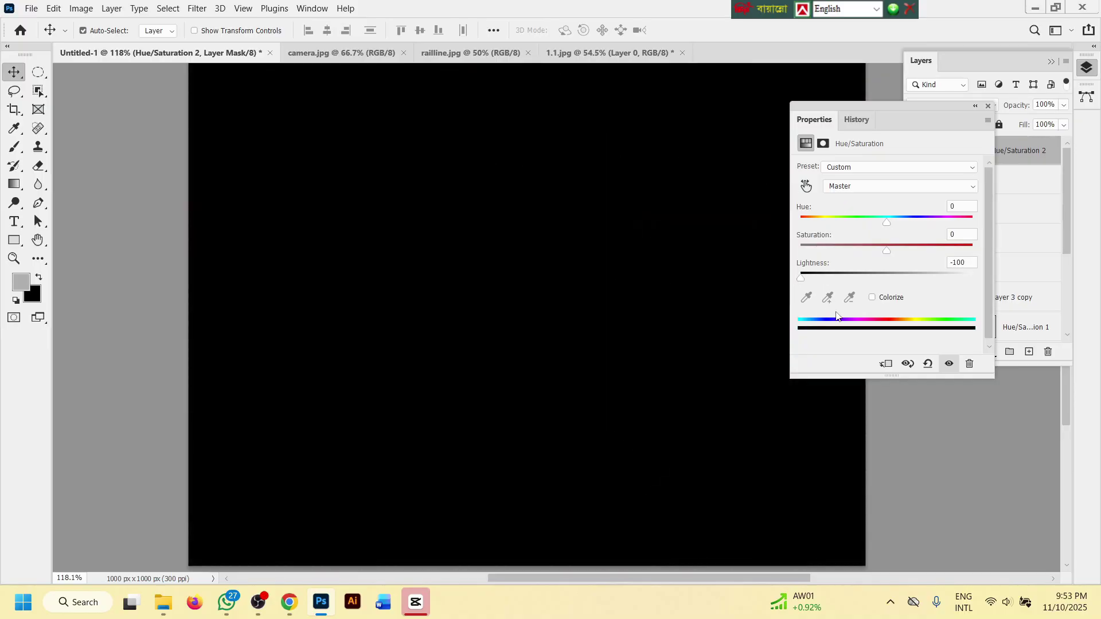
pyautogui.click(988, 107)
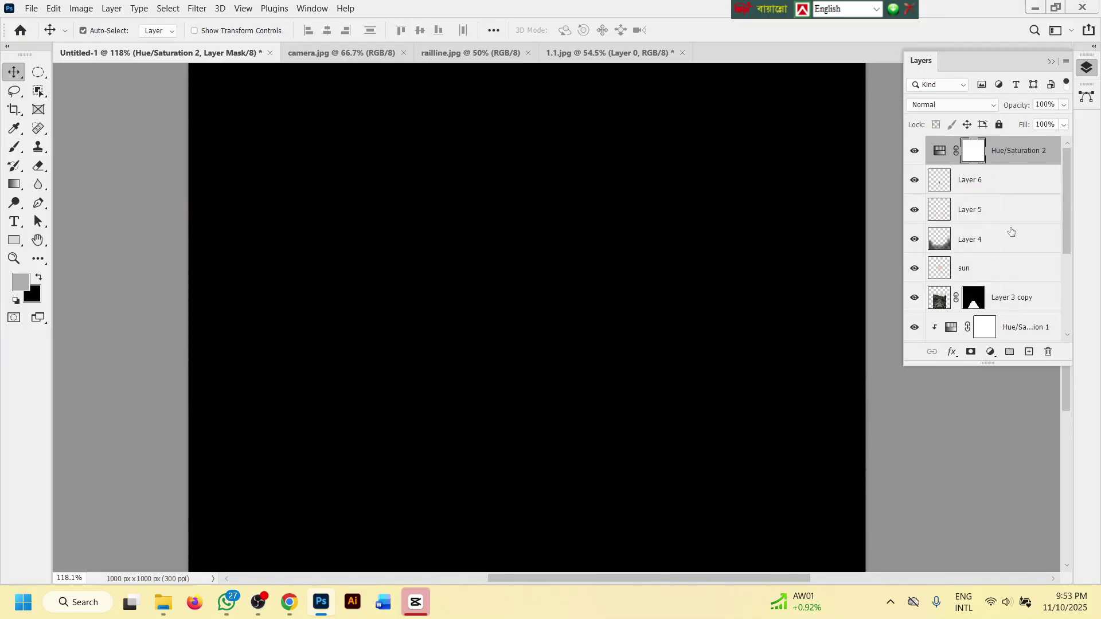
# - Clip the Hue/Saturation adjustment to the child's layer so that it darkens only the child
pyautogui.scroll(-5, 1011, 231)
pyautogui.scroll(5, 1008, 243)
pyautogui.moveTo(1009, 185); pyautogui.dragTo(1027, 165)
pyautogui.keyDown('alt'); pyautogui.click(1027, 164); pyautogui.keyUp('alt')
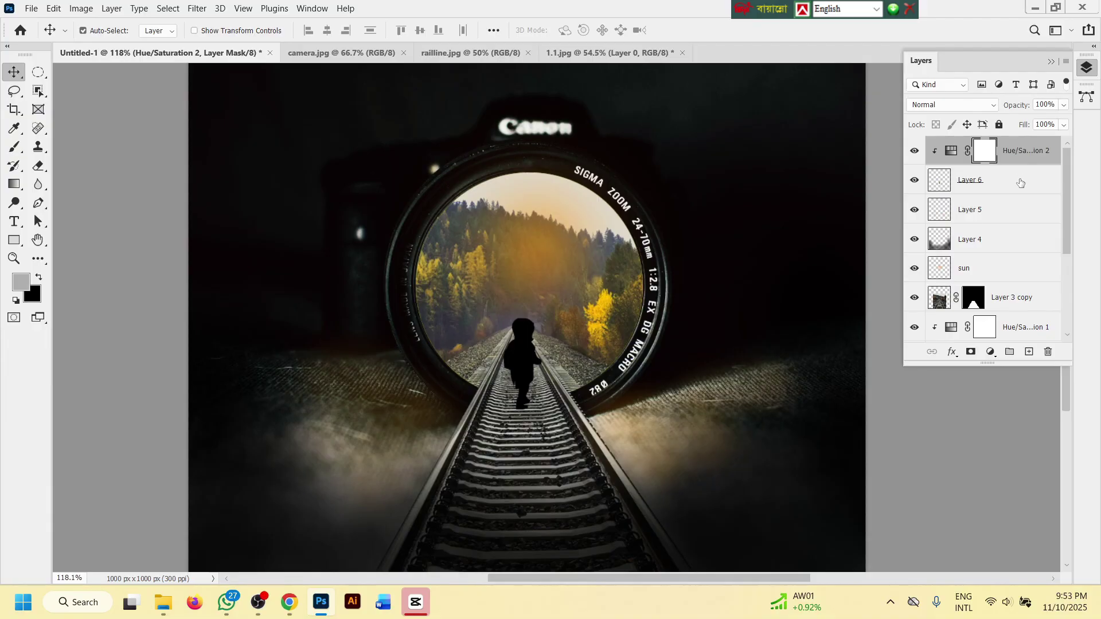
pyautogui.scroll(-2, 401, 387)
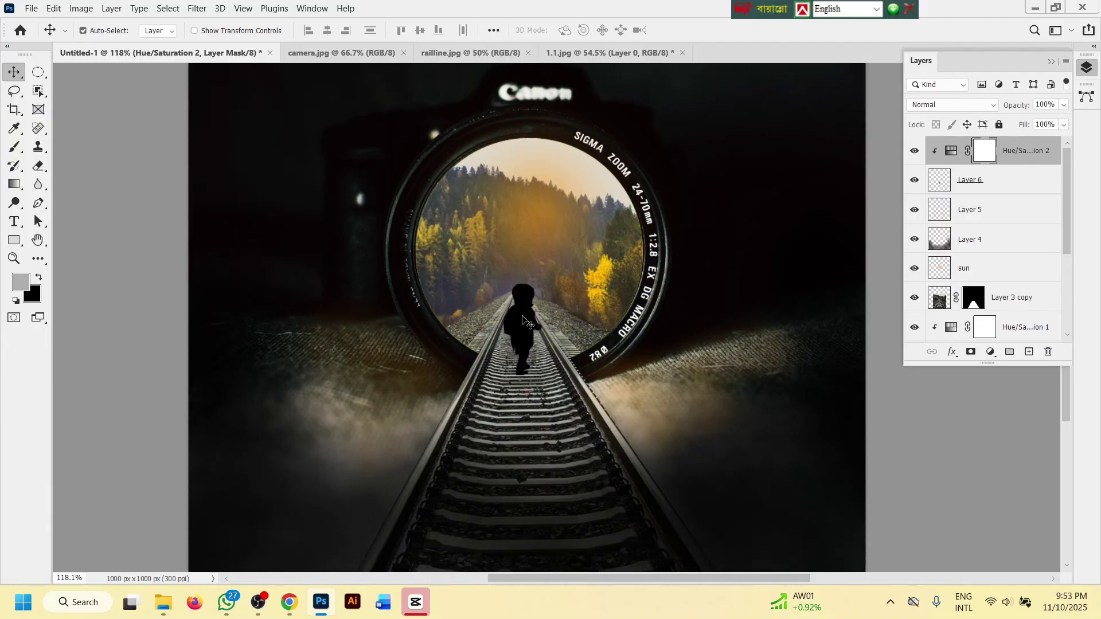
pyautogui.scroll(-3, 531, 323)
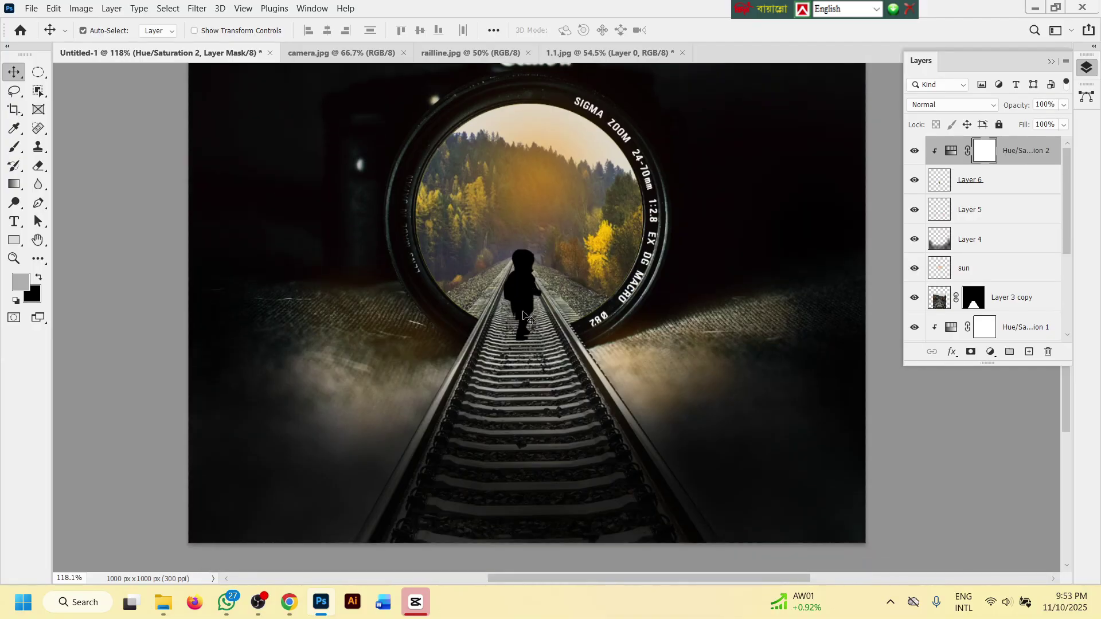
pyautogui.scroll(1, 529, 298)
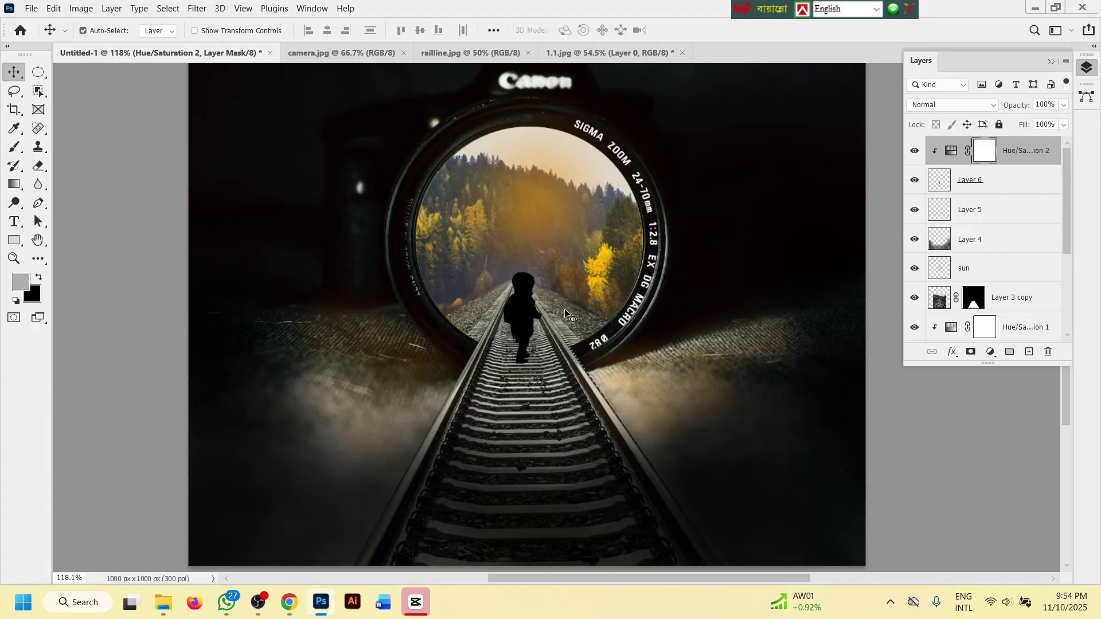
# - Release the Hue/Saturation adjustment's clipping from the child's layer and delete the adjustment layer
pyautogui.hotkey('ctrl', 'alt', 'g')
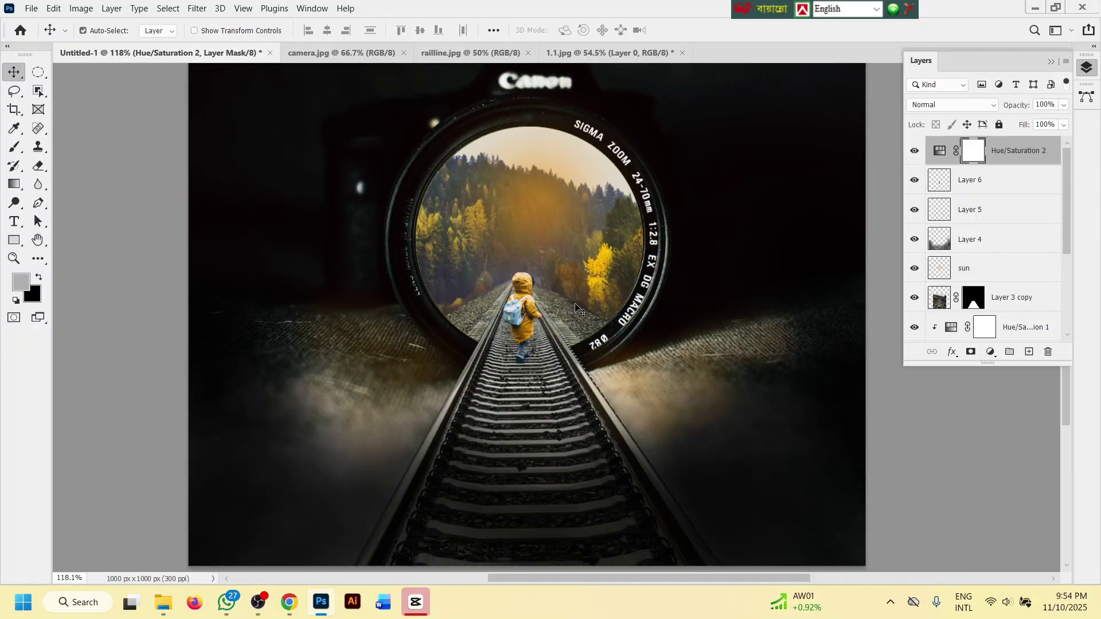
pyautogui.scroll(-2, 568, 312)
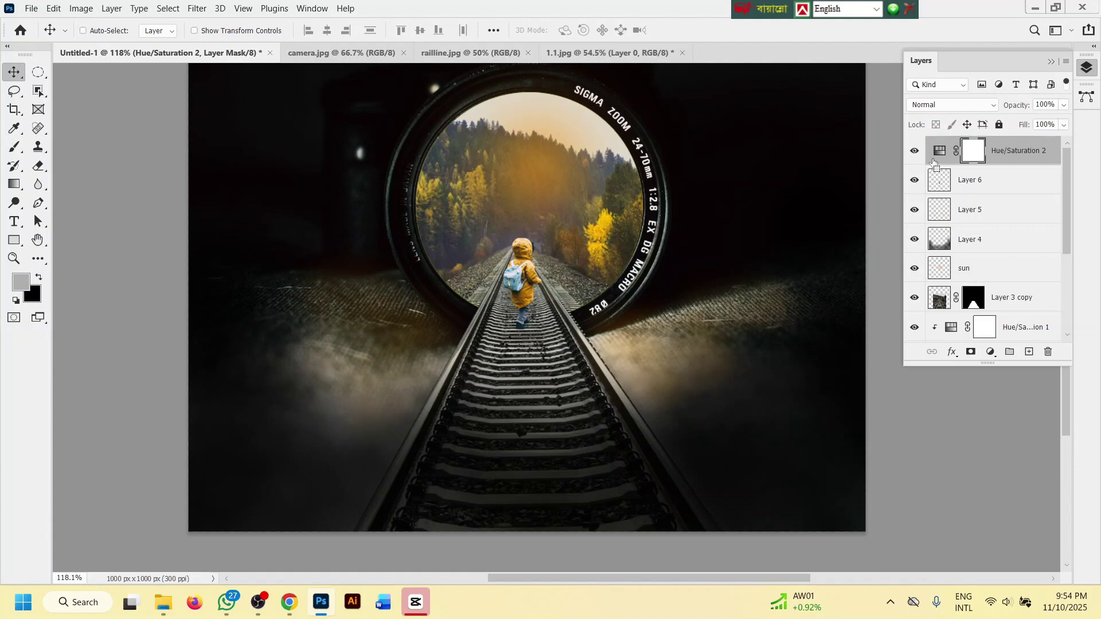
pyautogui.press('Delete')
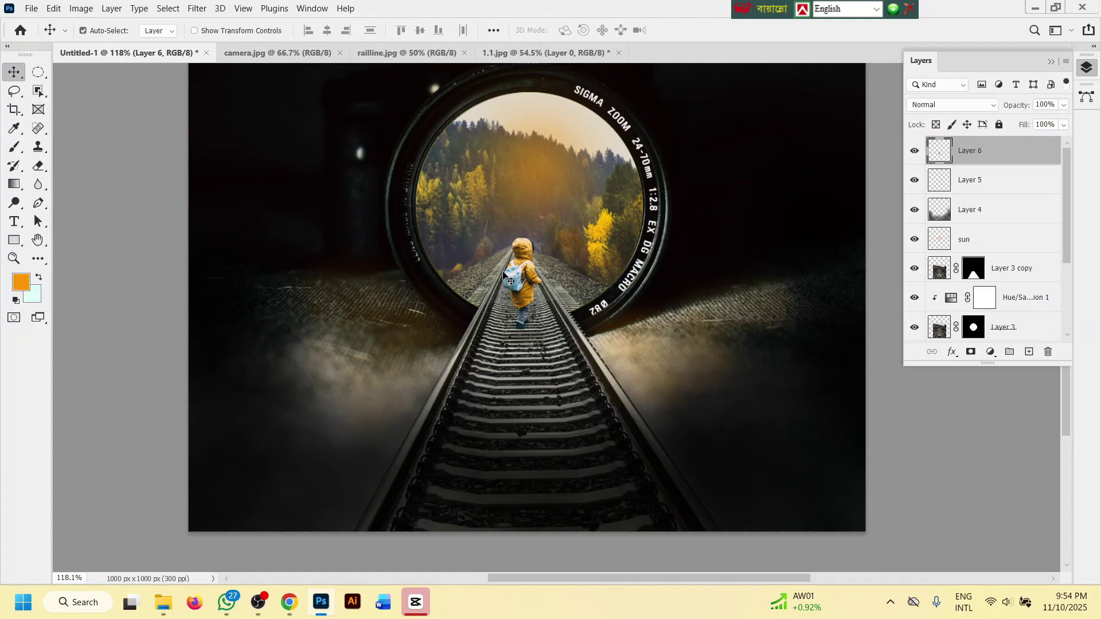
# - Duplicate the child's layer, Layer 6, flip the copy vertically and place it below the child on the tracks
pyautogui.moveTo(982, 154); pyautogui.dragTo(1029, 355)
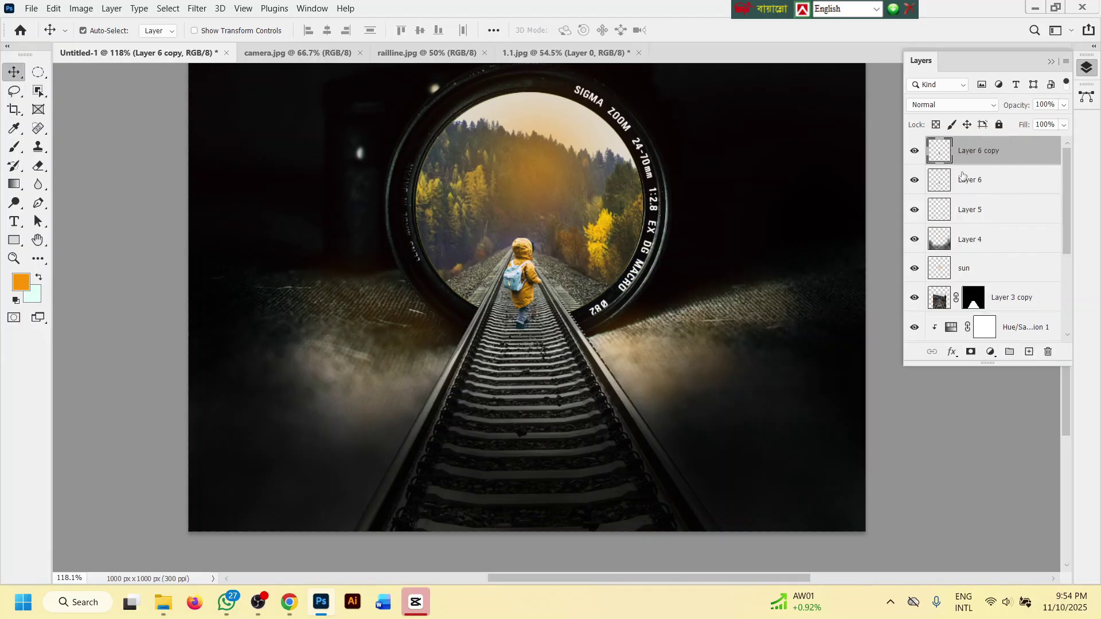
pyautogui.hotkey('ctrl', 't')
pyautogui.rightClick(527, 254)
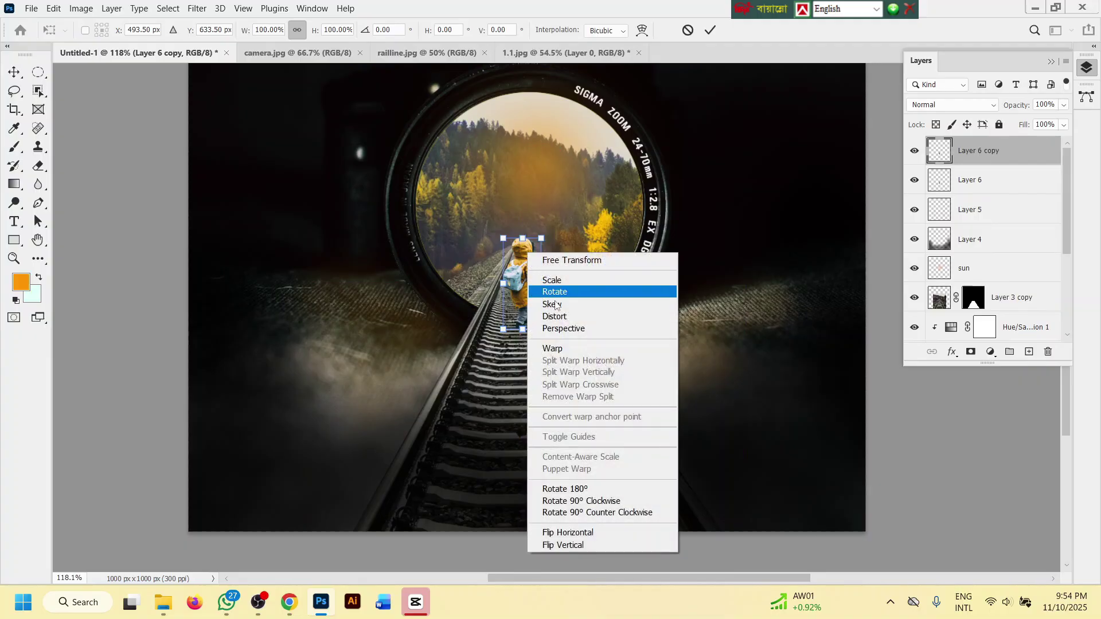
pyautogui.click(576, 548)
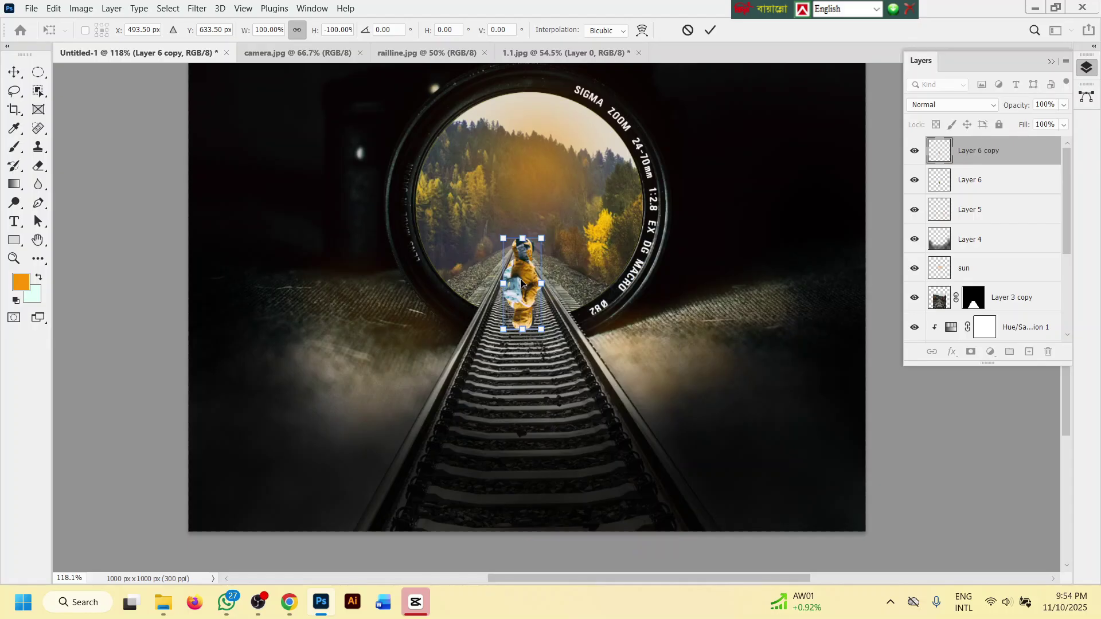
pyautogui.moveTo(522, 283); pyautogui.dragTo(517, 366)
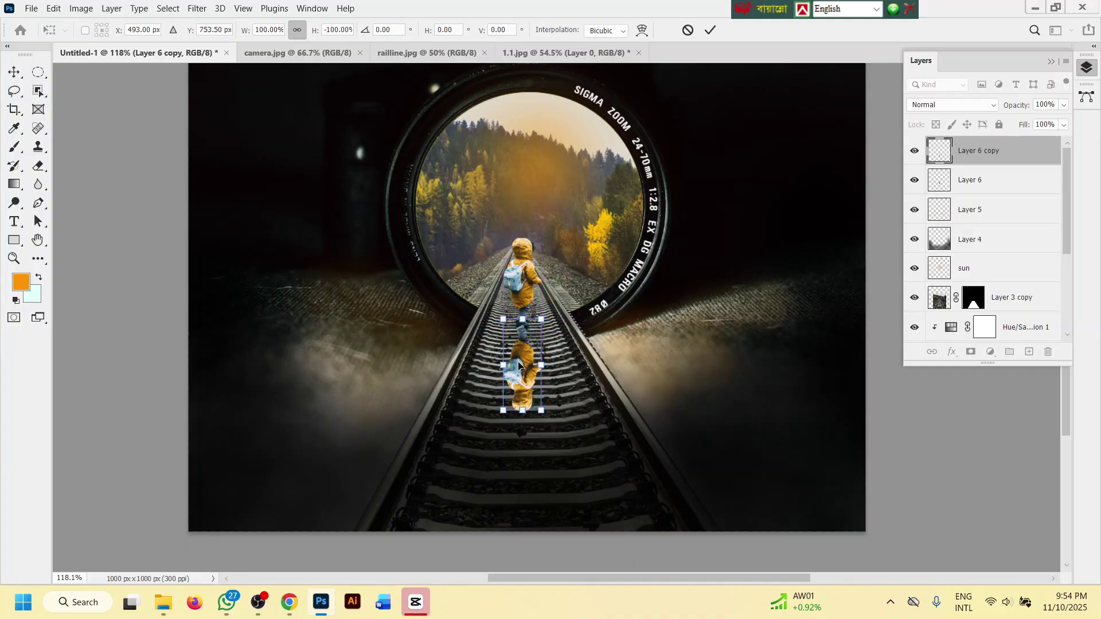
pyautogui.press('Return')
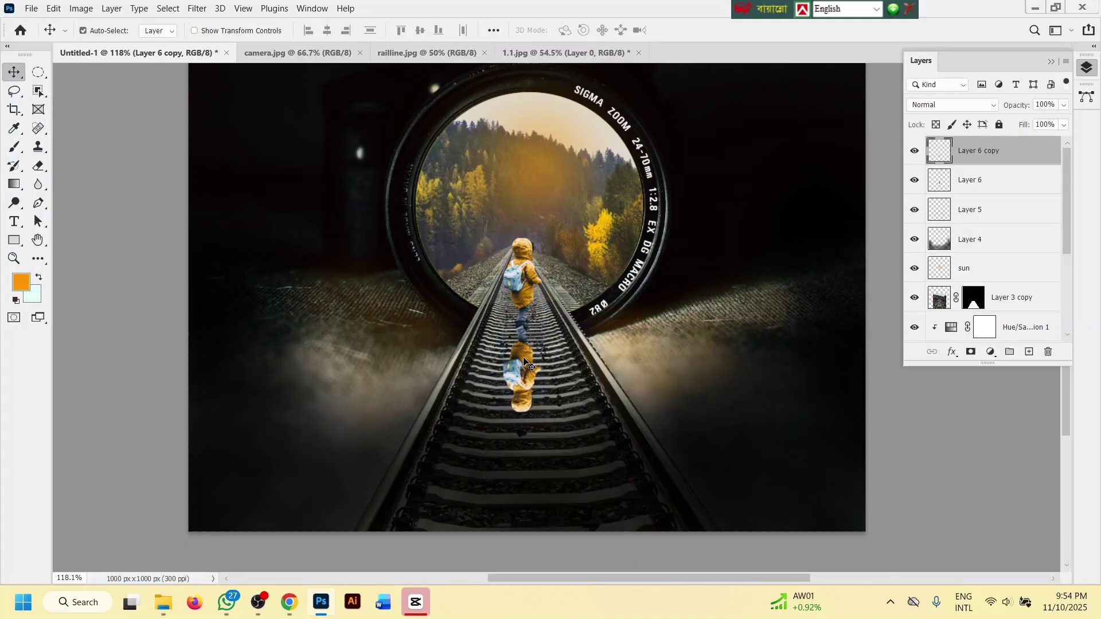
# - Fine-tune the flipped copy's position so its feet meet the child's feet, and check it by toggling its visibility
pyautogui.moveTo(523, 360); pyautogui.dragTo(515, 346)
pyautogui.scroll(5, 523, 351)
pyautogui.scroll(4, 528, 349)
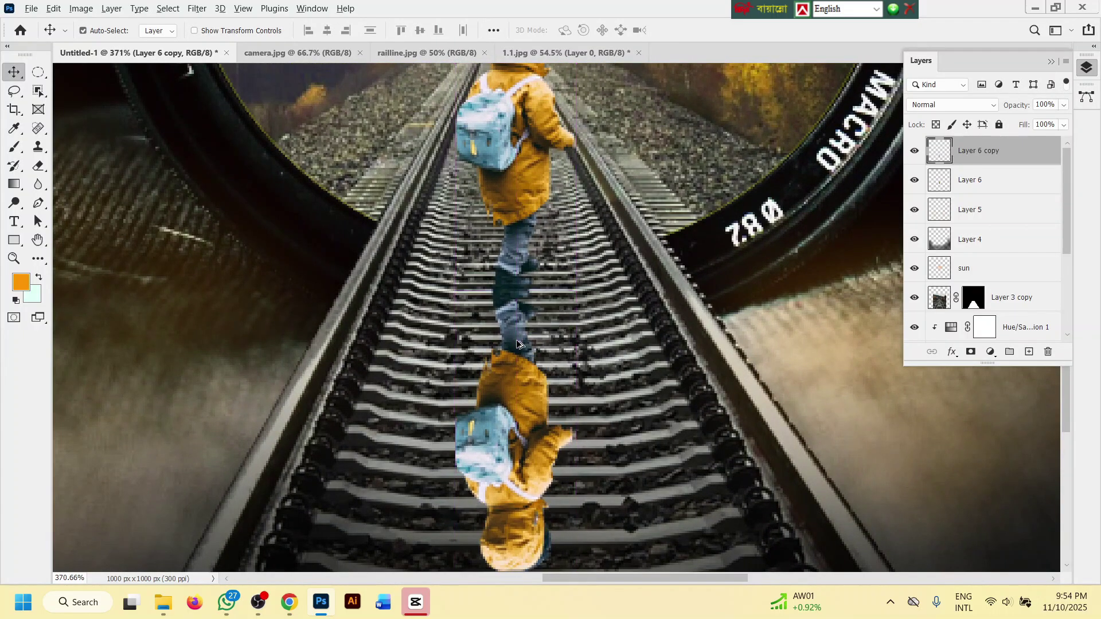
pyautogui.scroll(-9, 562, 332)
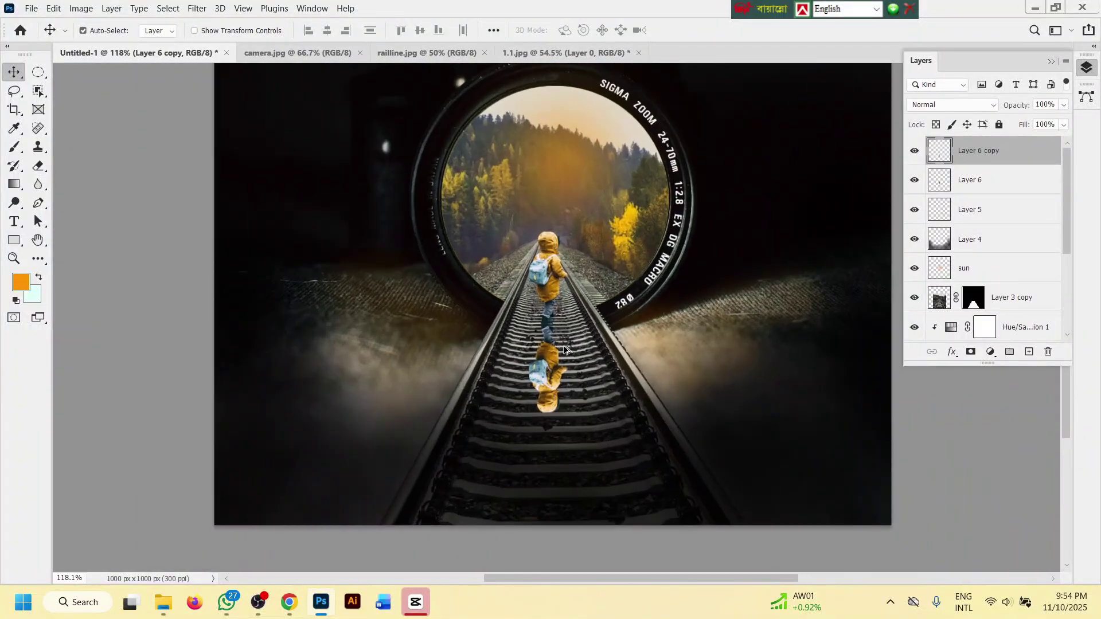
pyautogui.scroll(1, 565, 346)
pyautogui.click(915, 151)
pyautogui.click(916, 151)
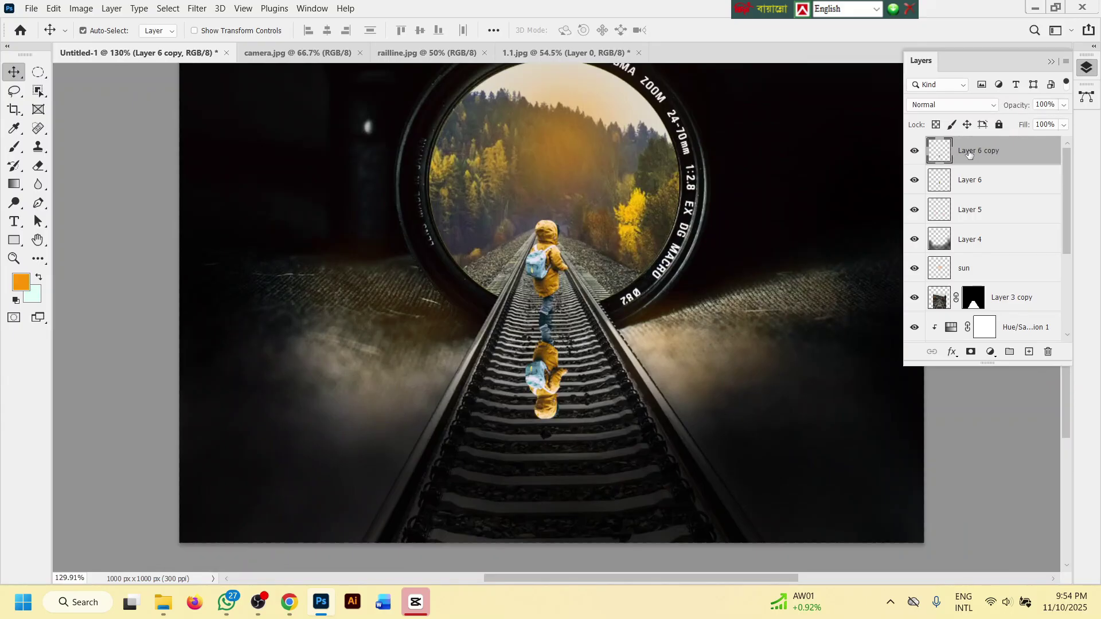
# - Add a Hue/Saturation adjustment with Lightness -100 above the flipped copy and clip it to that layer
pyautogui.click(990, 351)
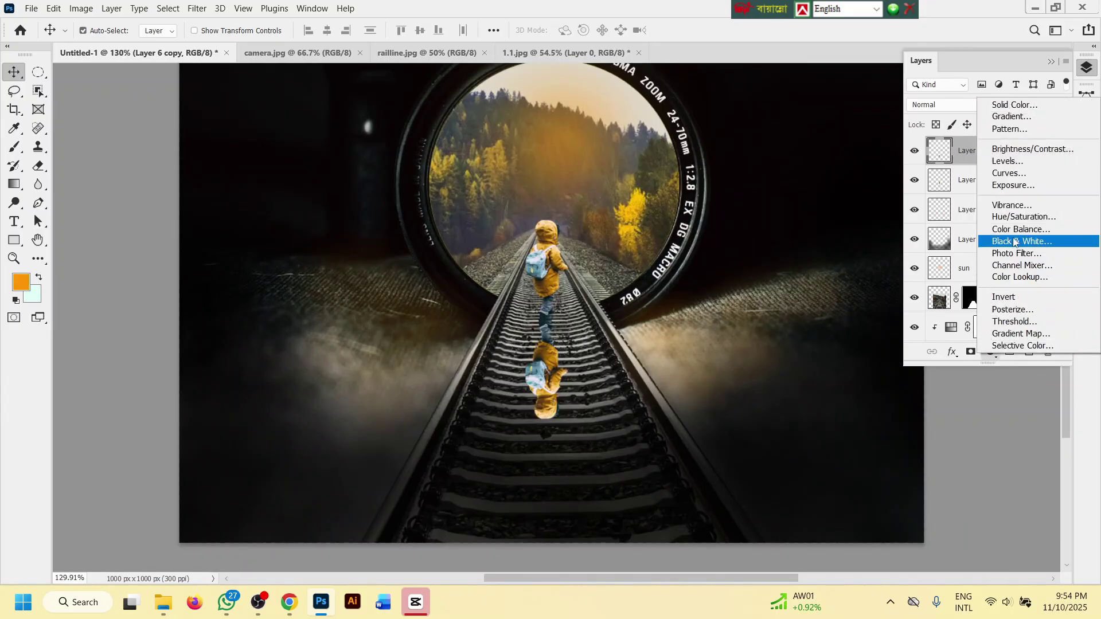
pyautogui.click(1021, 219)
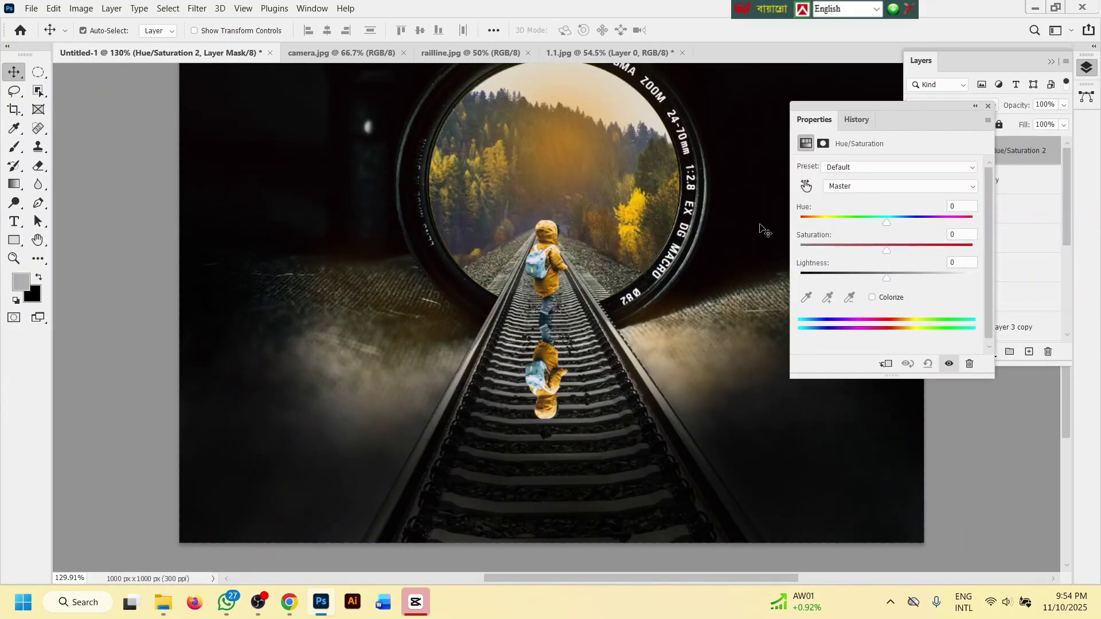
pyautogui.moveTo(887, 279); pyautogui.dragTo(760, 274)
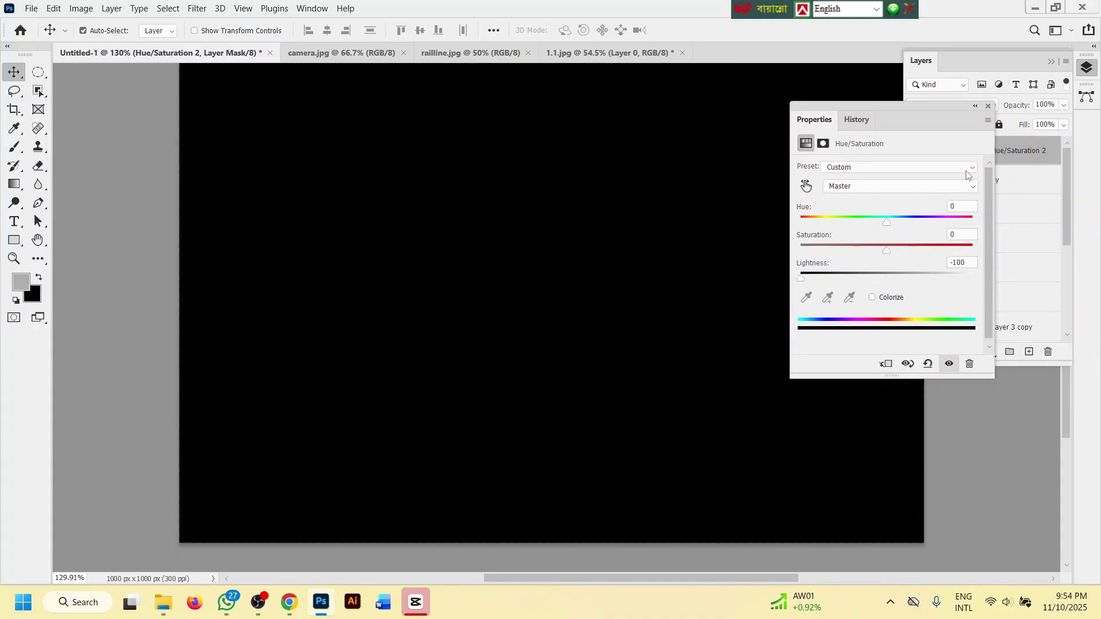
pyautogui.click(989, 107)
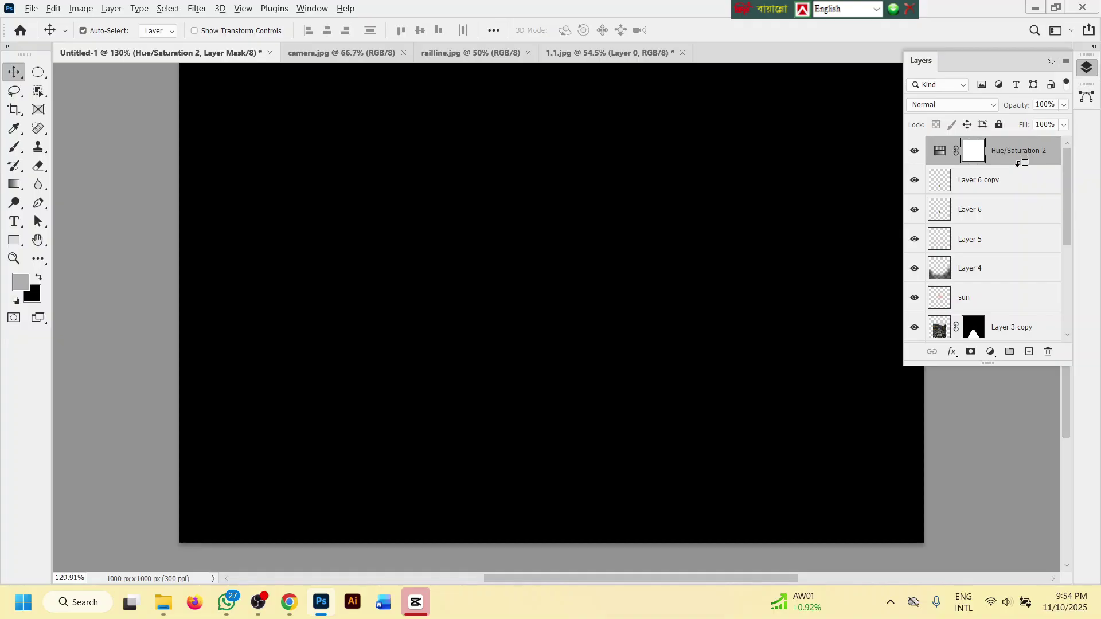
pyautogui.keyDown('alt'); pyautogui.click(1020, 165); pyautogui.keyUp('alt')
pyautogui.scroll(-2, 810, 230)
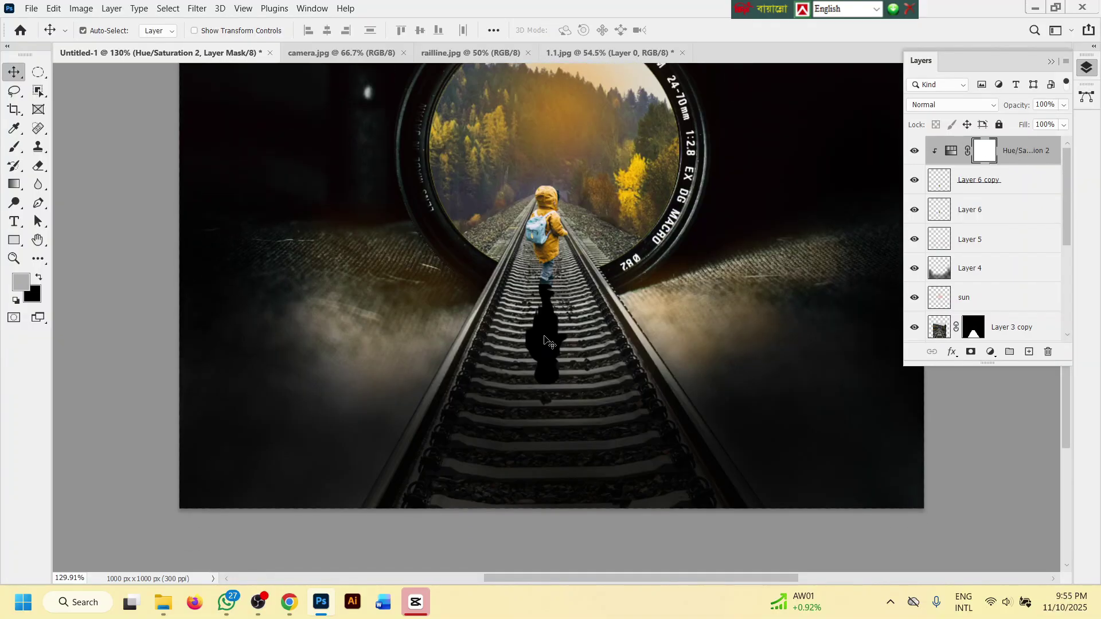
pyautogui.scroll(-1, 547, 343)
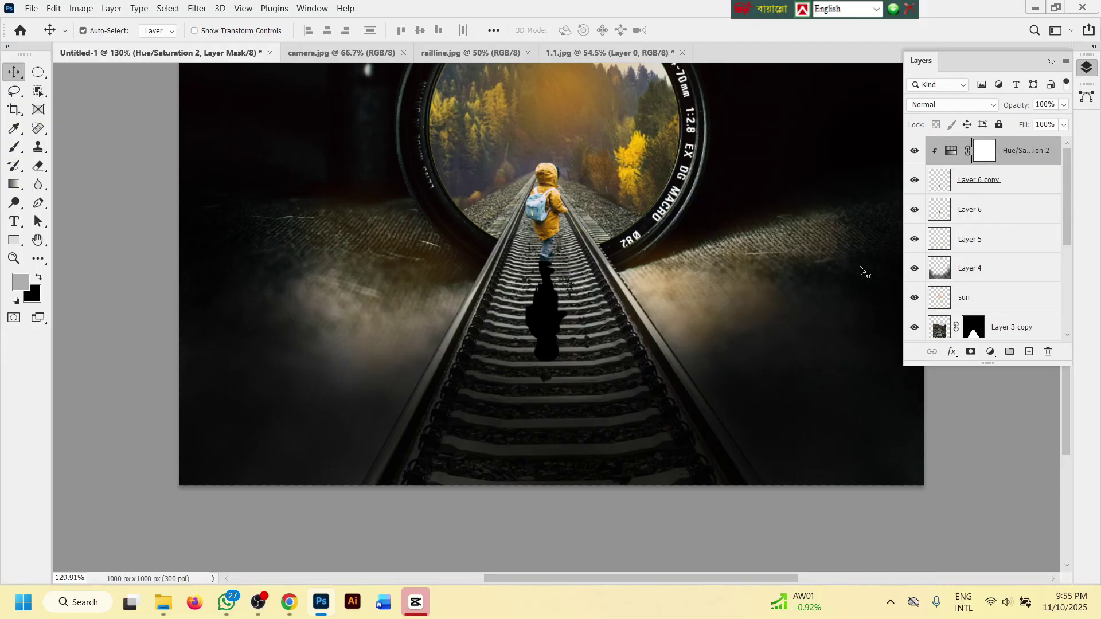
# - Apply a Gaussian Blur with a 6.0 pixel radius to the shadow layer, Layer 6 copy
pyautogui.click(968, 182)
pyautogui.click(915, 181)
pyautogui.click(915, 180)
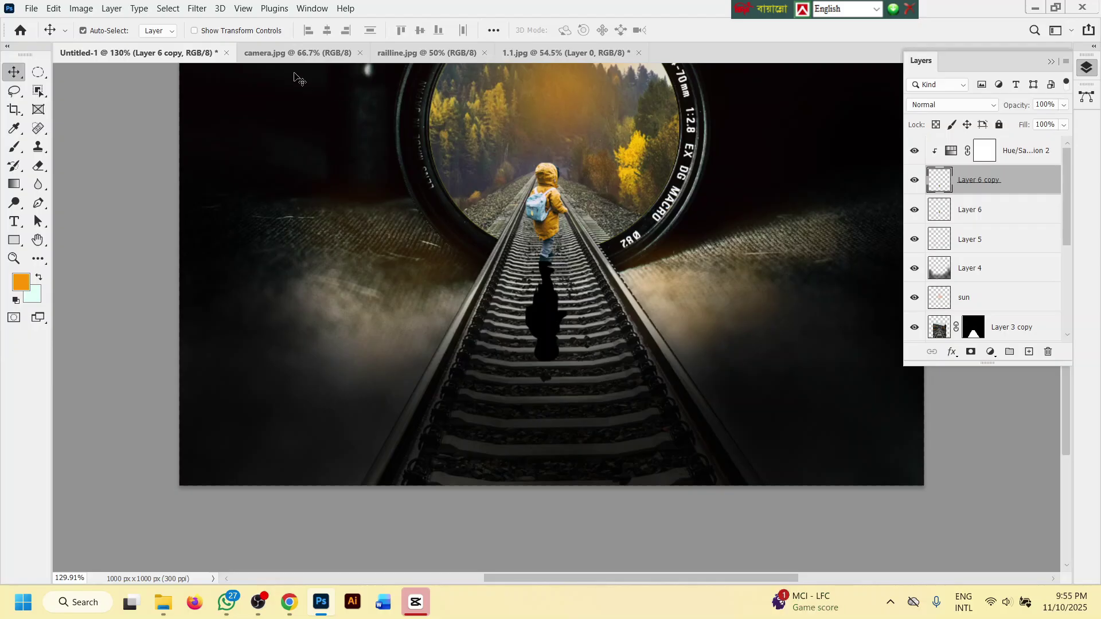
pyautogui.click(198, 8)
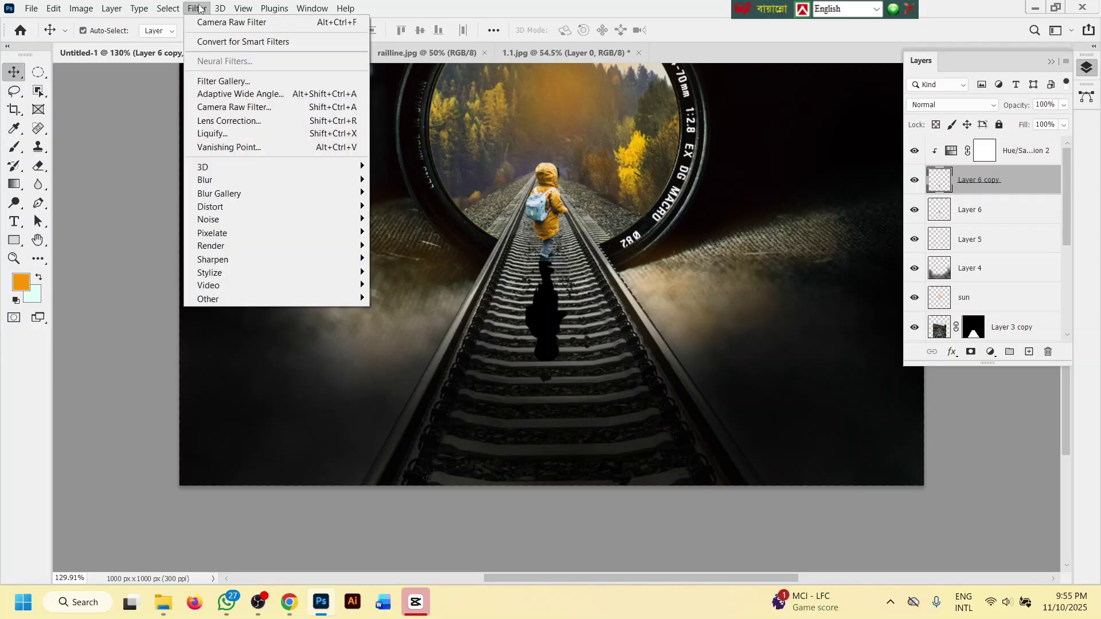
pyautogui.moveTo(218, 184)
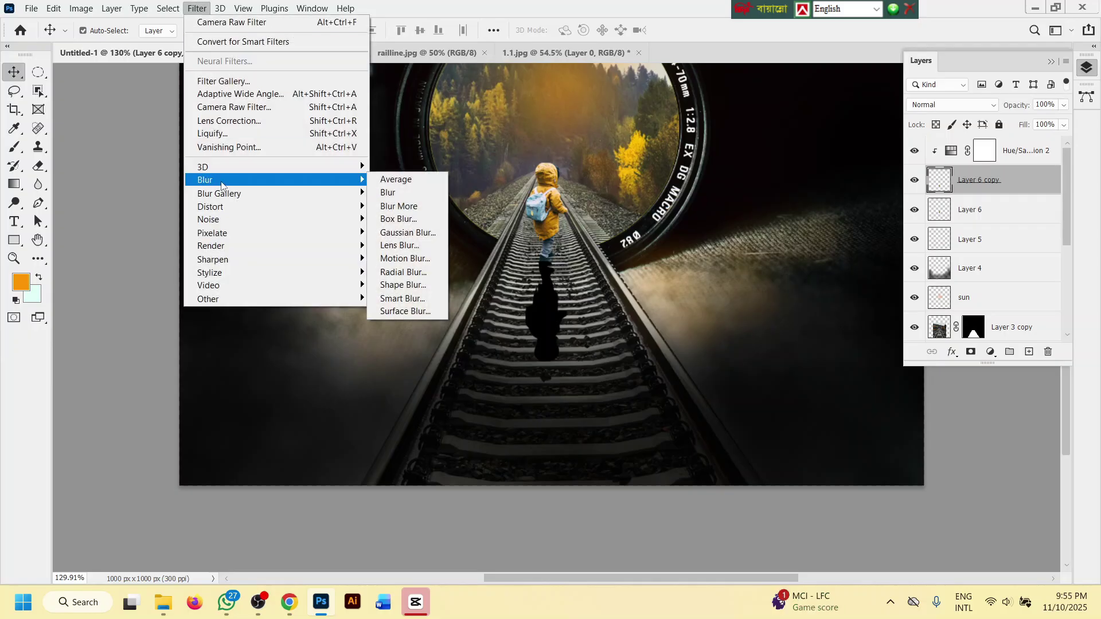
pyautogui.click(405, 232)
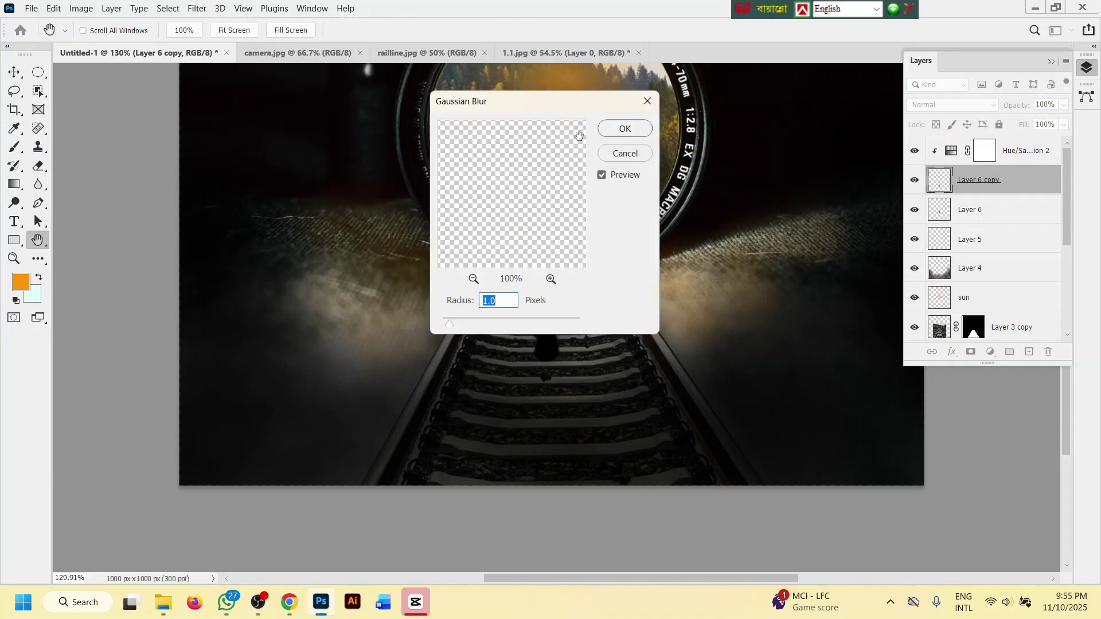
pyautogui.moveTo(588, 105); pyautogui.dragTo(879, 131)
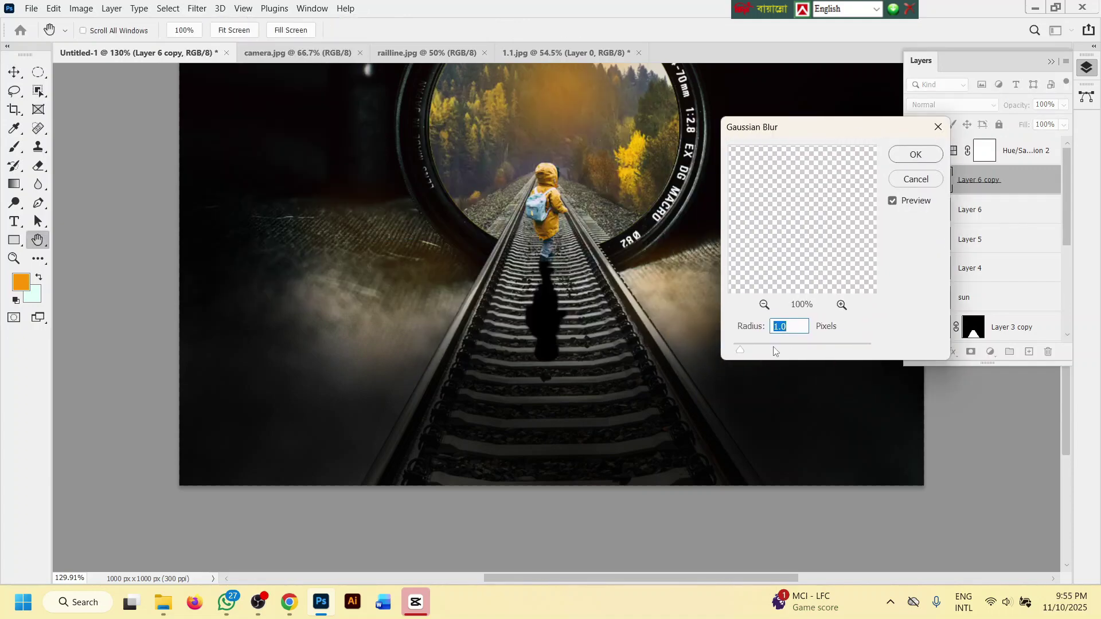
pyautogui.moveTo(739, 350); pyautogui.dragTo(766, 350)
pyautogui.moveTo(737, 351); pyautogui.dragTo(778, 353)
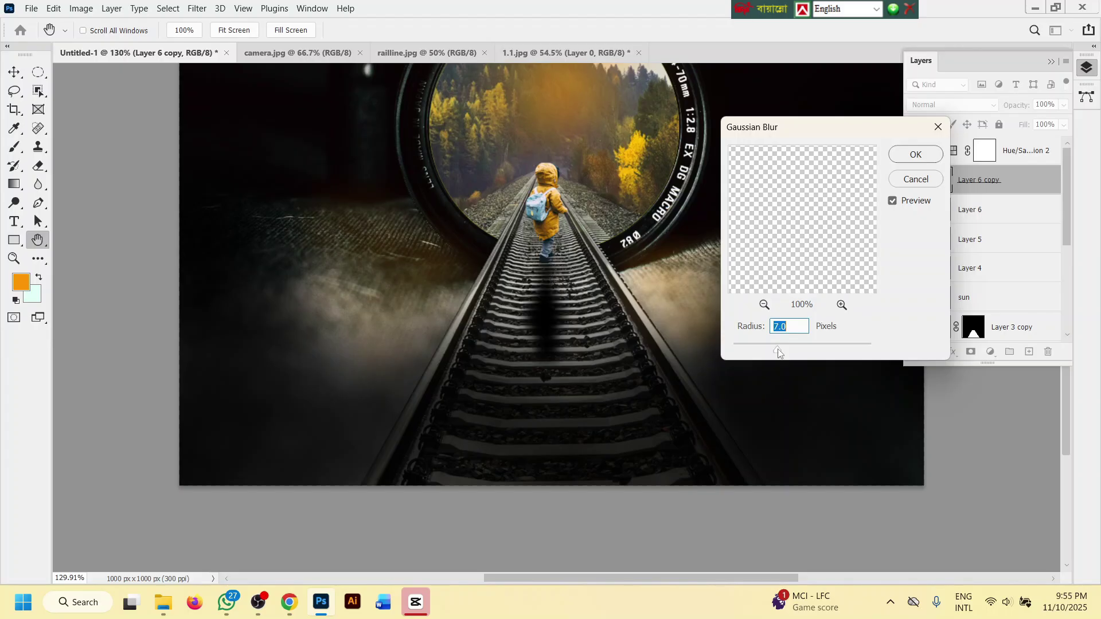
pyautogui.click(803, 326)
pyautogui.press('Down')
pyautogui.press('Down')
pyautogui.moveTo(774, 355)
pyautogui.mouseDown()
pyautogui.moveTo(871, 354)
pyautogui.moveTo(764, 353)
pyautogui.moveTo(785, 349)
pyautogui.mouseUp()
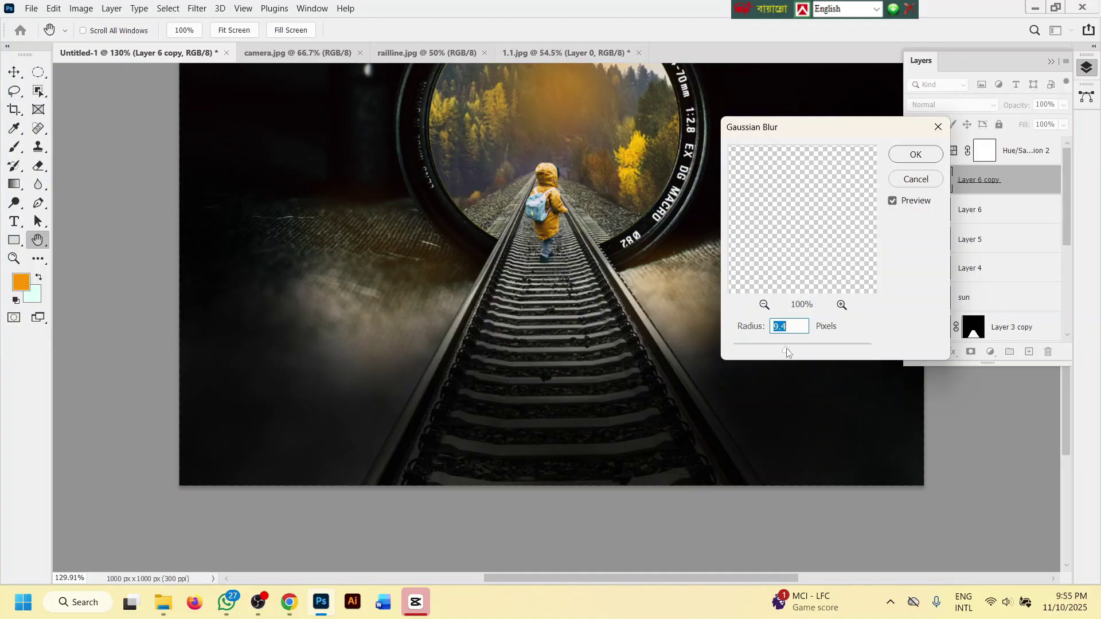
pyautogui.doubleClick(794, 326)
pyautogui.write('6.0')
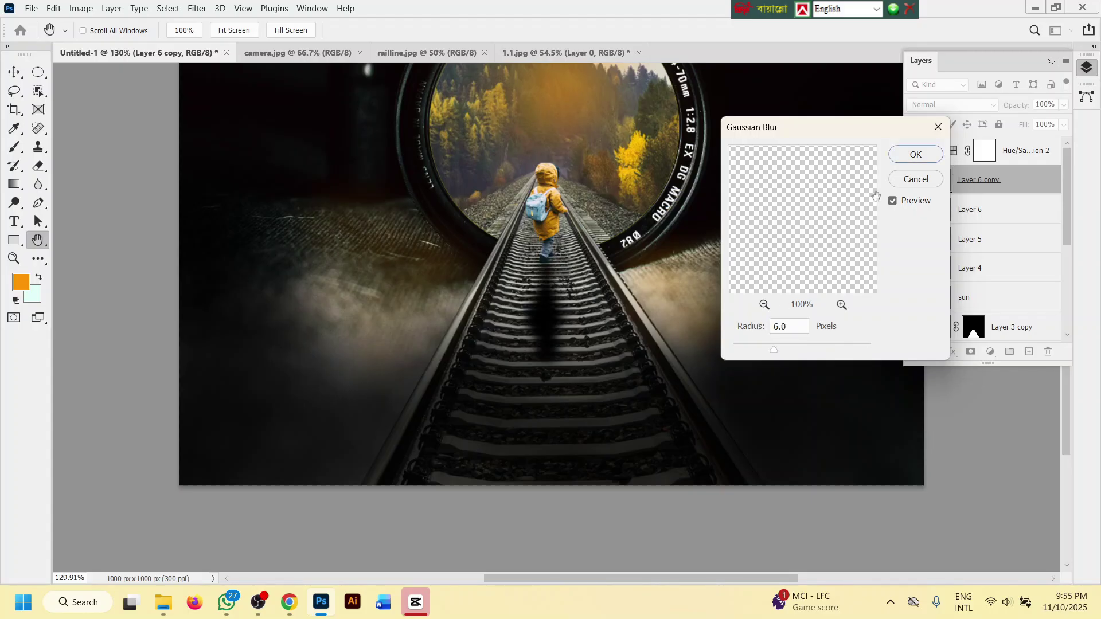
pyautogui.click(924, 157)
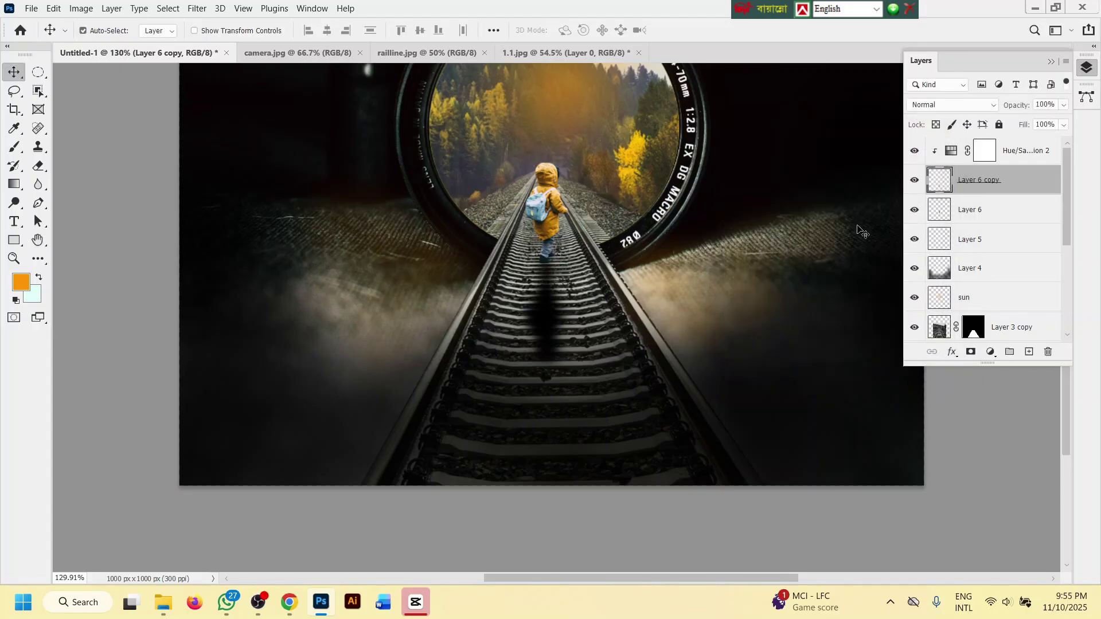
pyautogui.click(1063, 105)
pyautogui.moveTo(1062, 127)
pyautogui.mouseDown()
pyautogui.moveTo(1035, 125)
pyautogui.moveTo(1058, 125)
pyautogui.mouseUp()
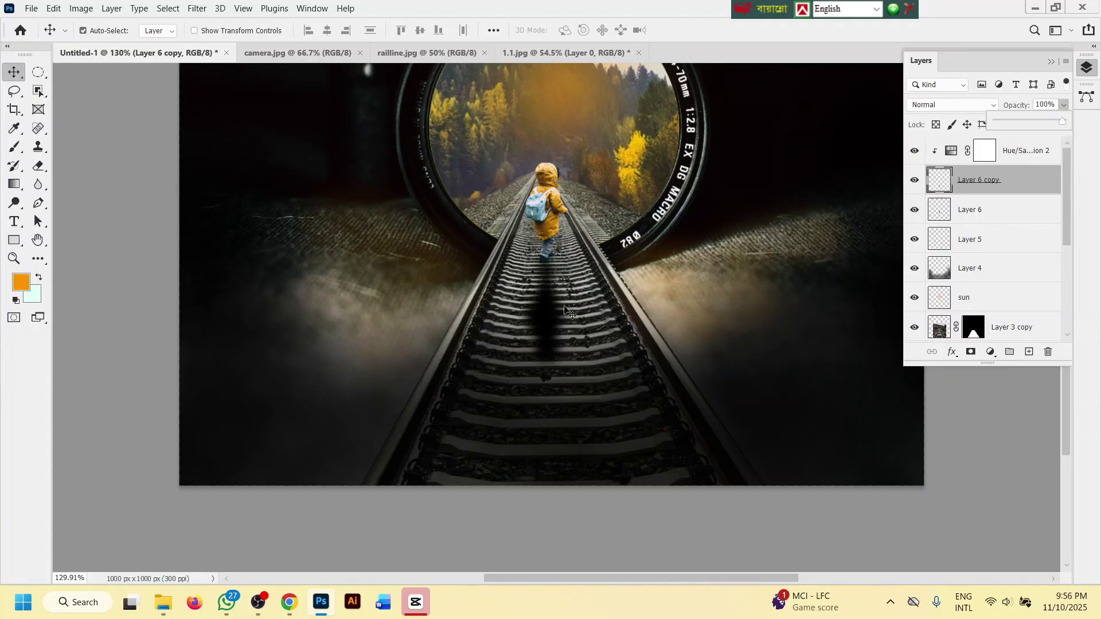
# - Skew the shadow's lower end toward the left rail, to a horizontal skew of about -17.4°
pyautogui.press('ctrl')
pyautogui.hotkey('ctrl', 't')
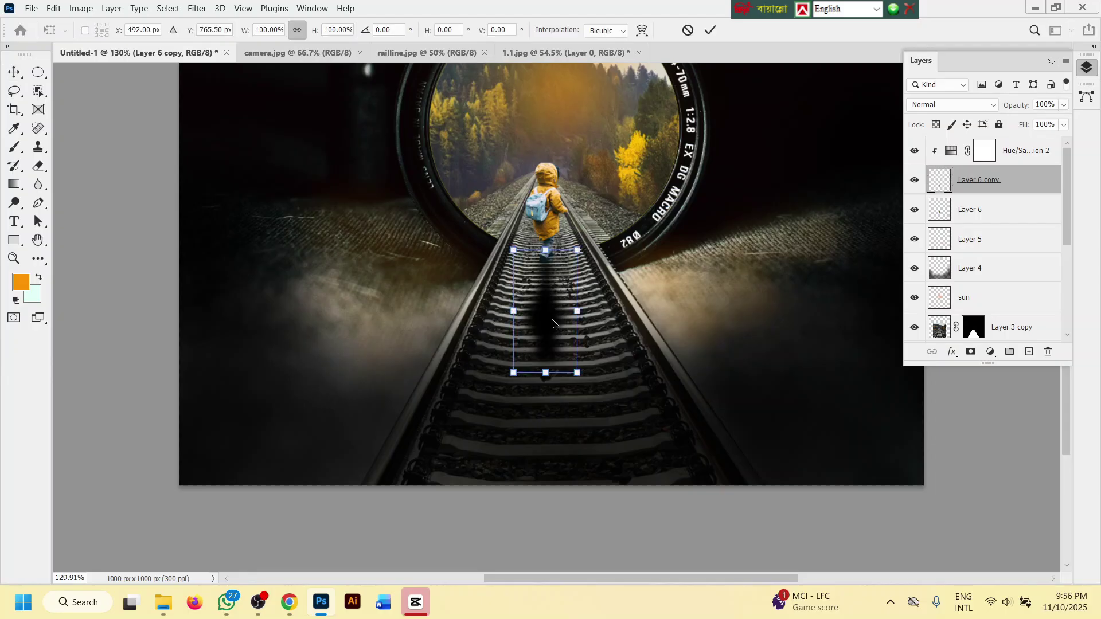
pyautogui.rightClick(552, 324)
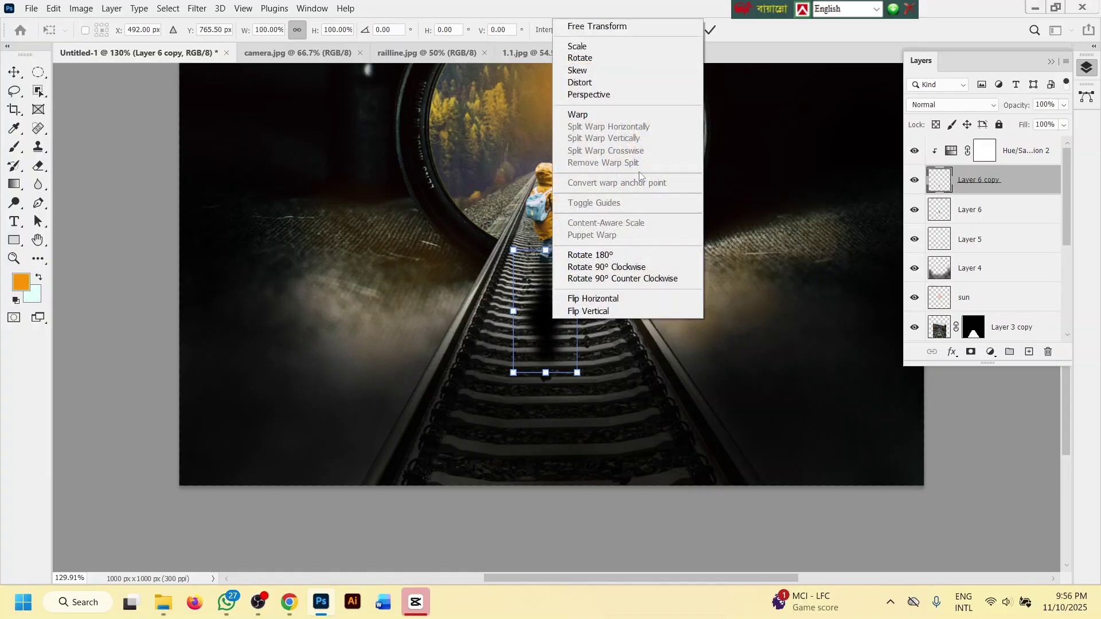
pyautogui.click(587, 71)
pyautogui.scroll(2, 571, 273)
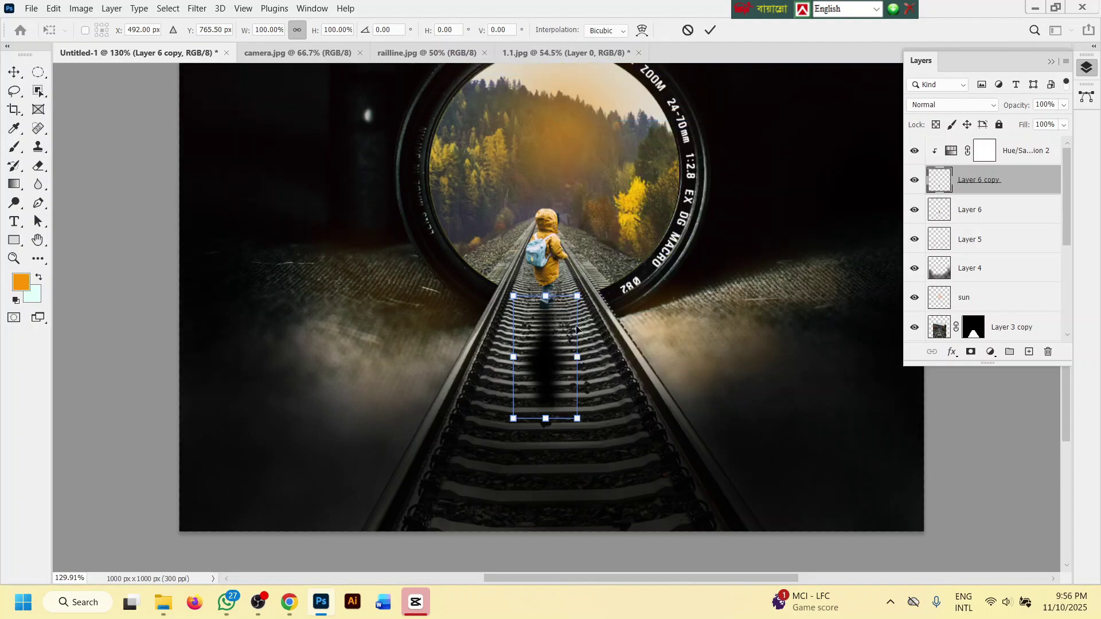
pyautogui.scroll(-2, 545, 391)
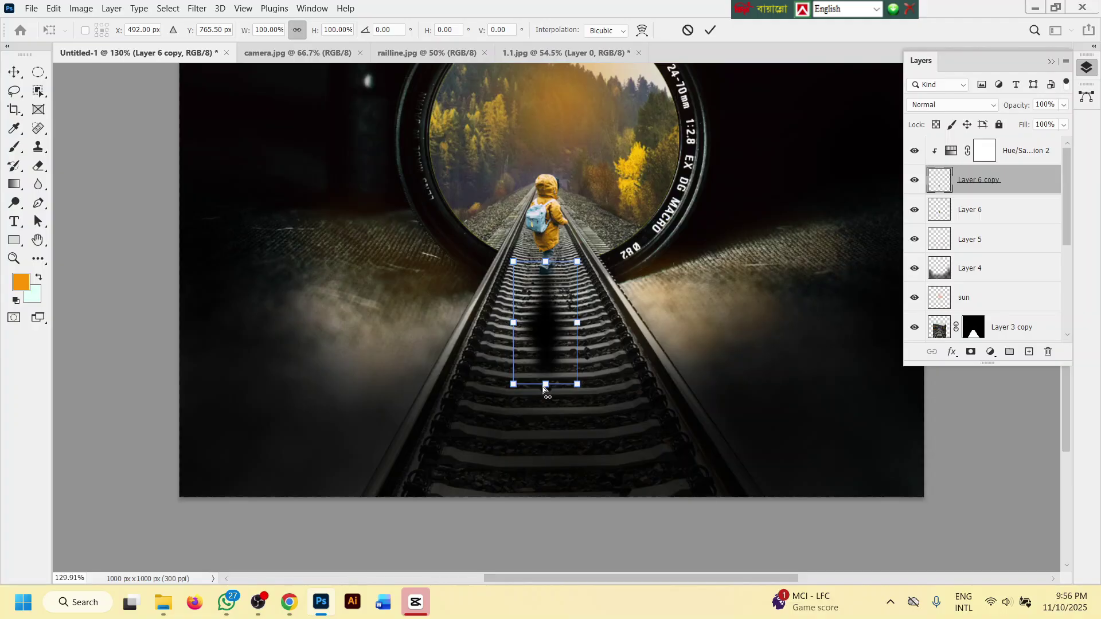
pyautogui.moveTo(542, 386); pyautogui.dragTo(507, 383)
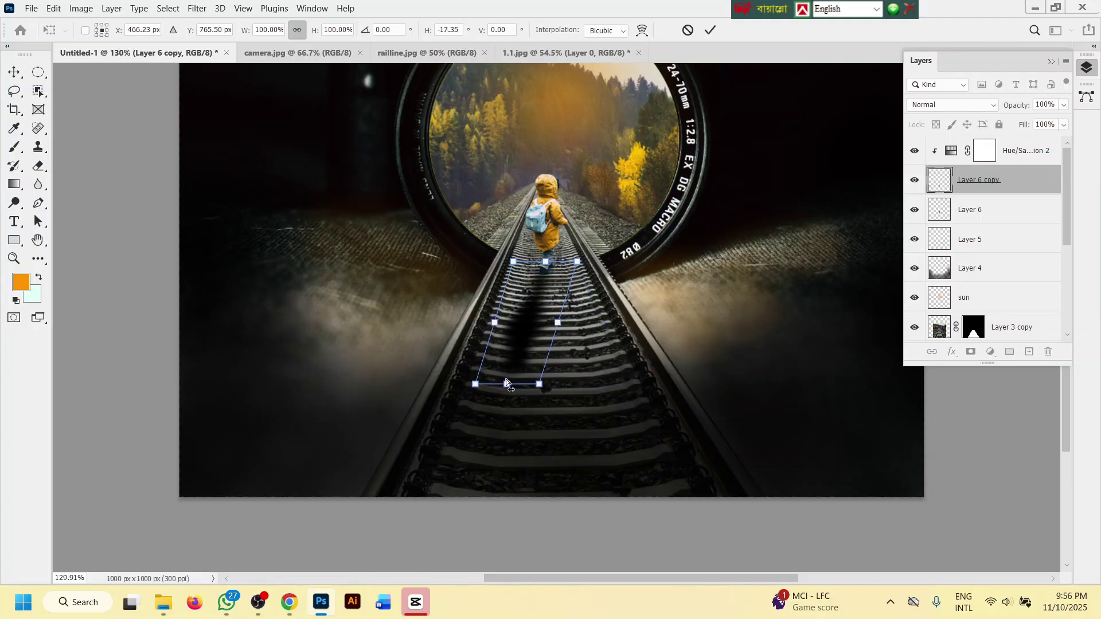
# - Distort the shadow to lengthen it to about 107% height with a skew of about -18.9°, and apply the transform
pyautogui.rightClick(525, 342)
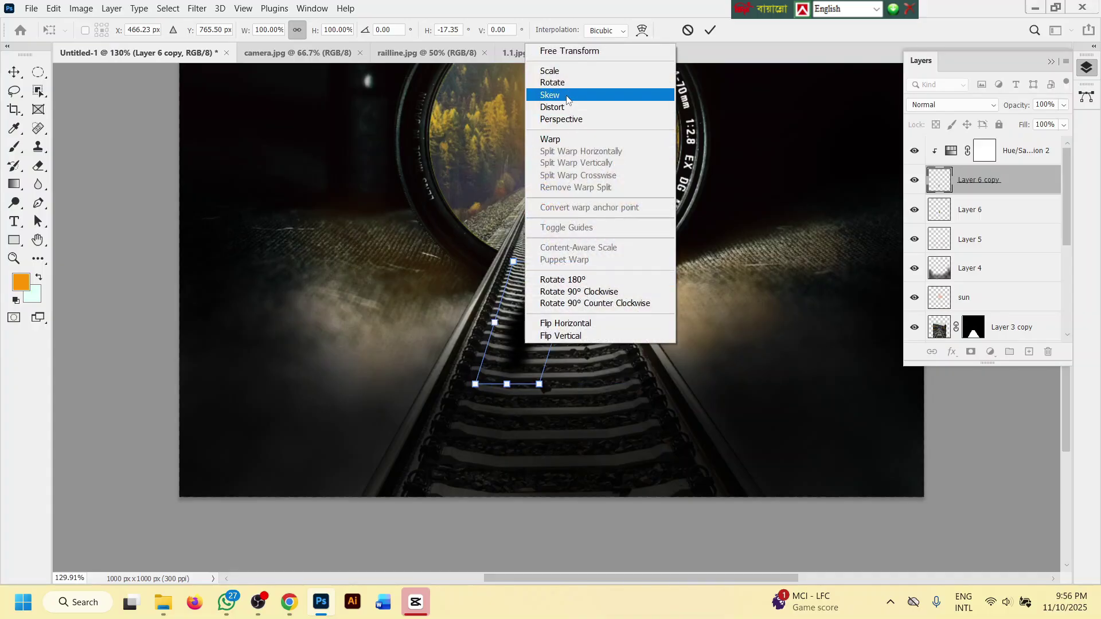
pyautogui.click(573, 107)
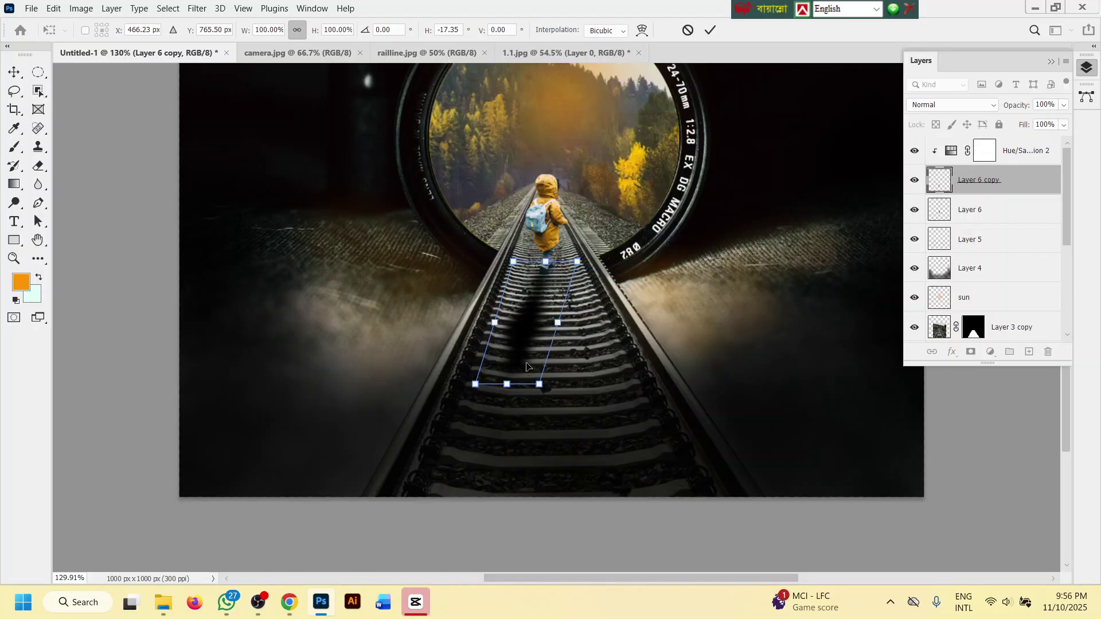
pyautogui.moveTo(506, 387); pyautogui.dragTo(500, 395)
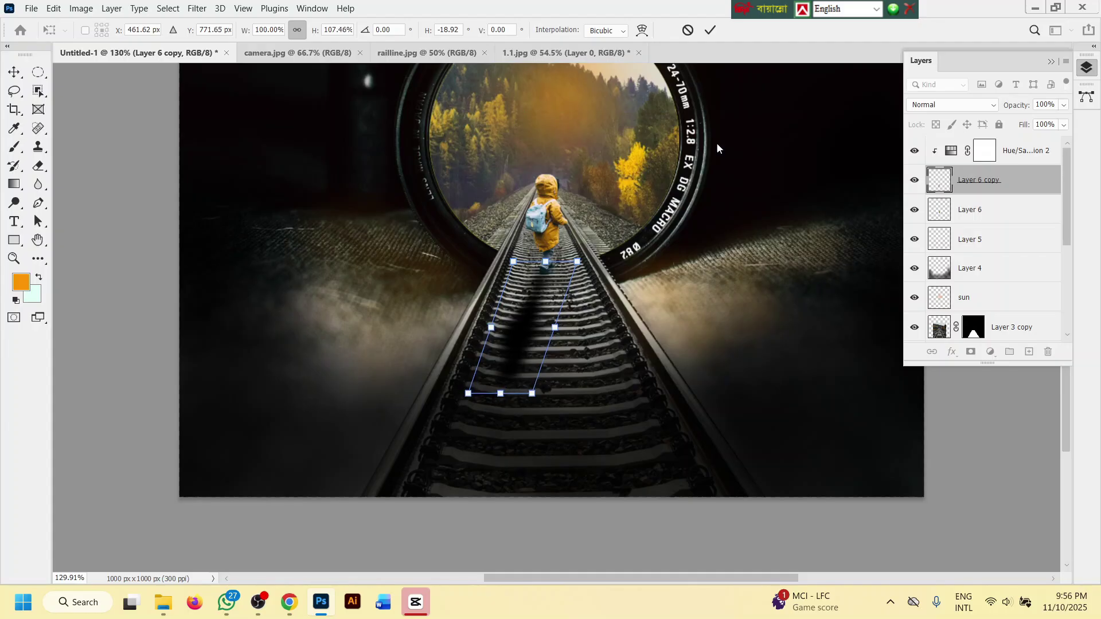
pyautogui.click(712, 30)
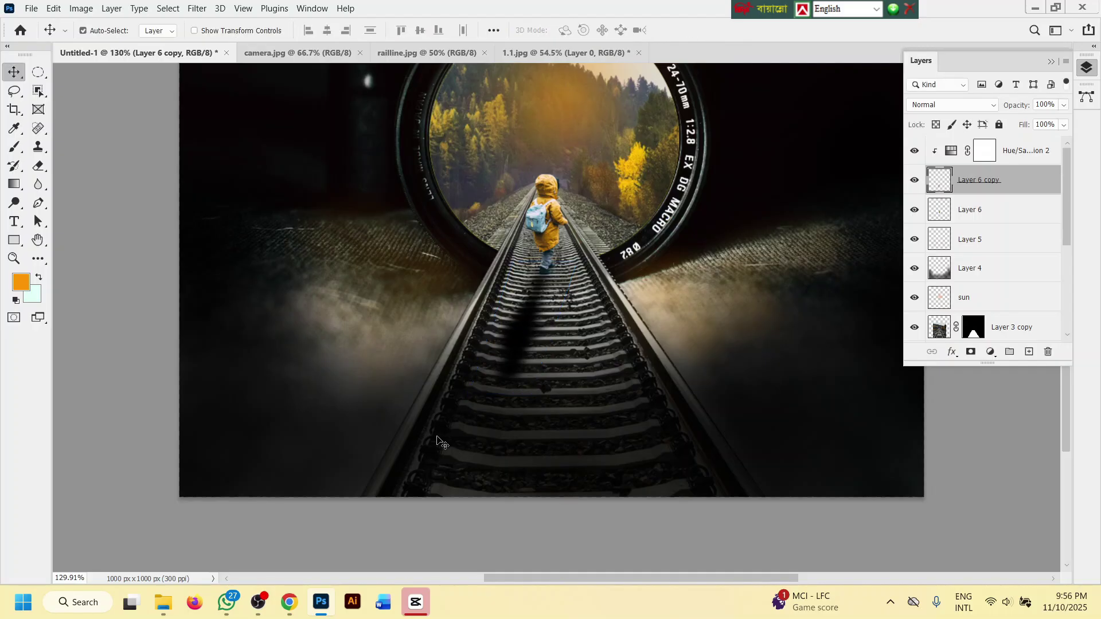
# - Switch to Chrome and examine the child and shadow in the Job-04.pdf sample image at a larger zoom
pyautogui.click(289, 602)
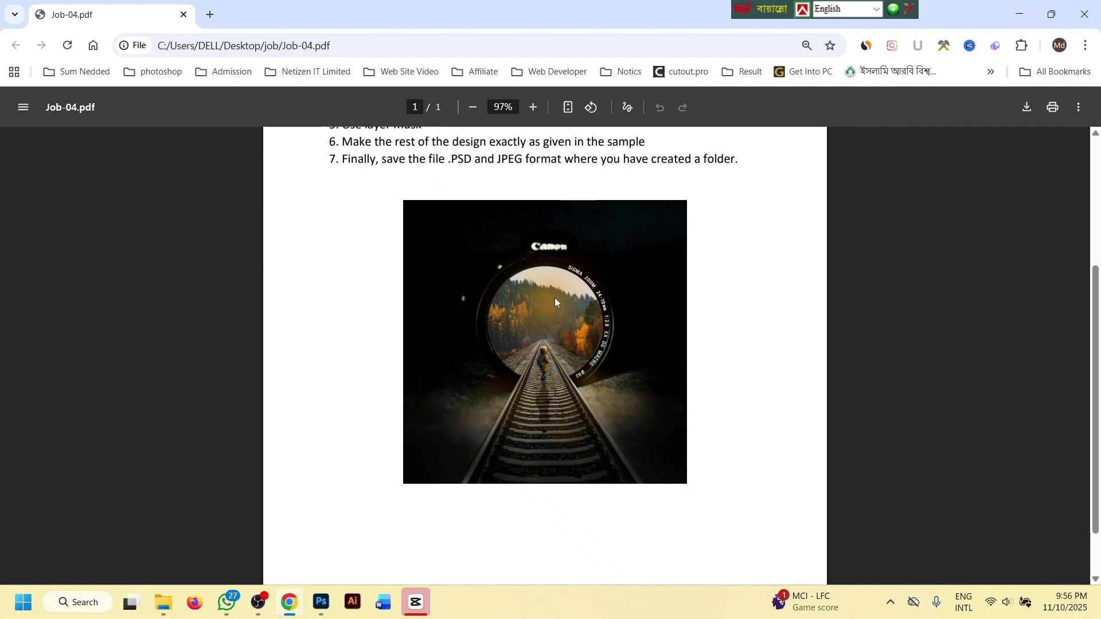
pyautogui.scroll(3, 555, 298)
pyautogui.scroll(-2, 608, 348)
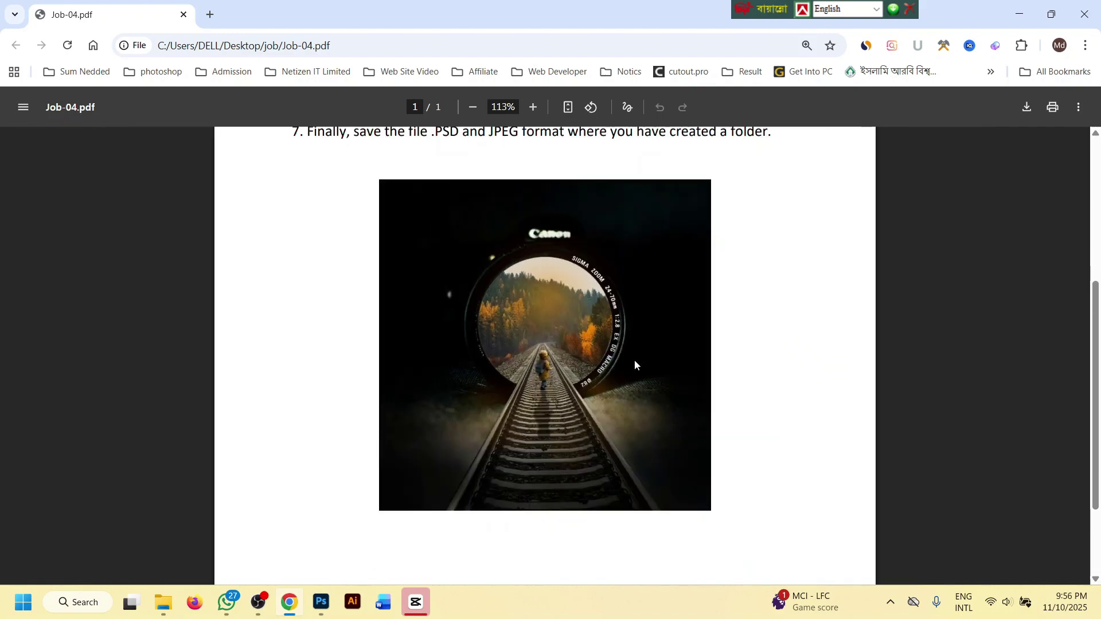
# - Review the seven task instructions in Job-04.pdf, including the final requirement to save PSD and JPEG files
pyautogui.scroll(2, 634, 363)
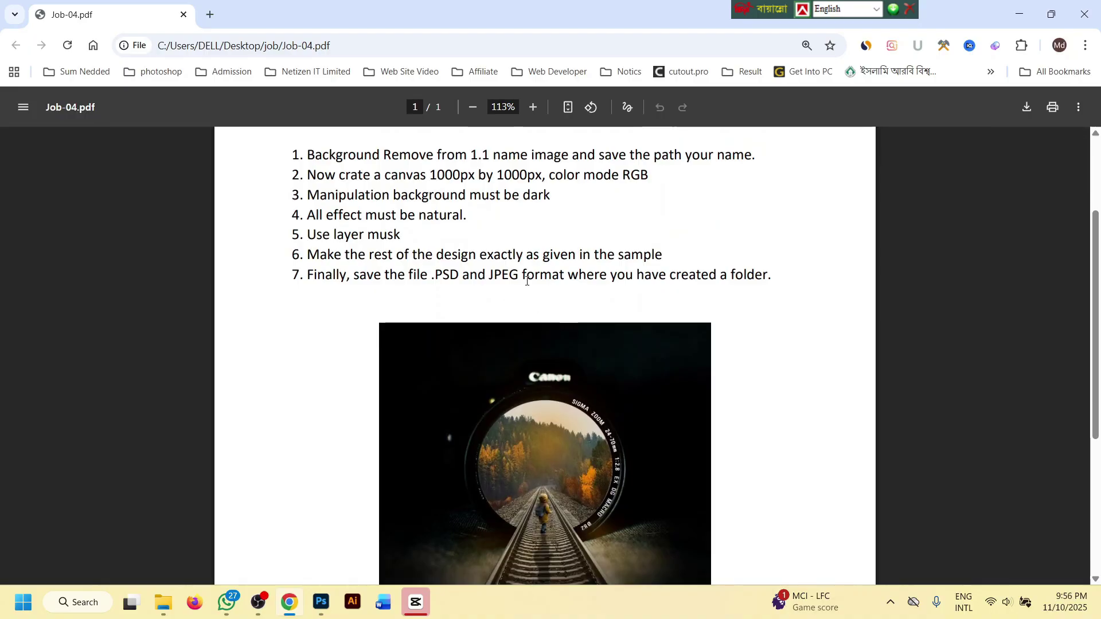
pyautogui.scroll(2, 359, 251)
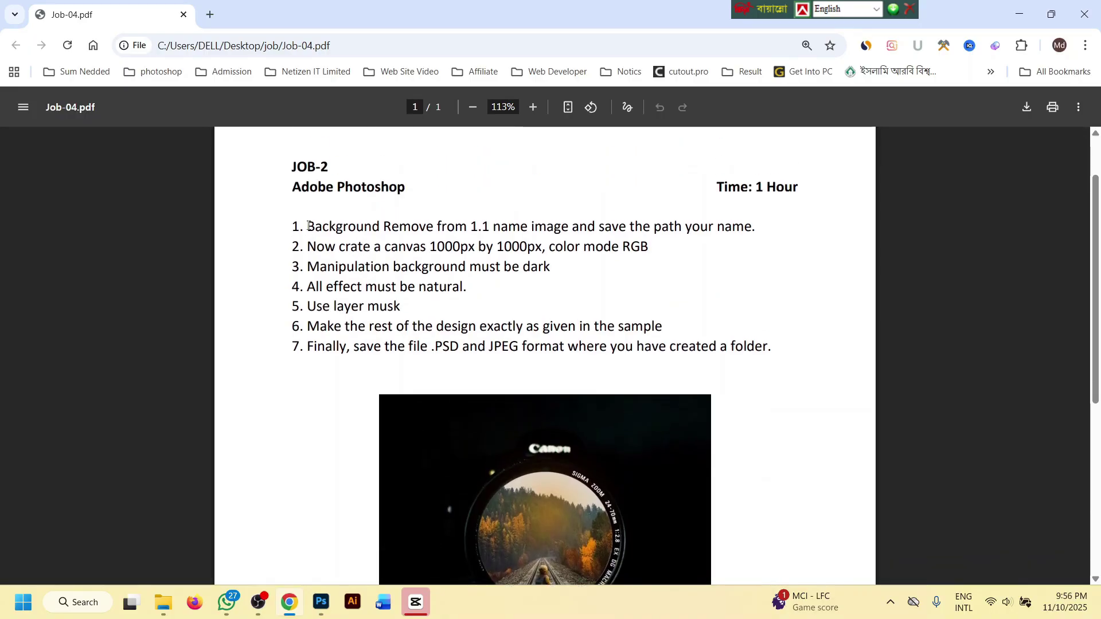
pyautogui.moveTo(309, 226); pyautogui.dragTo(519, 237)
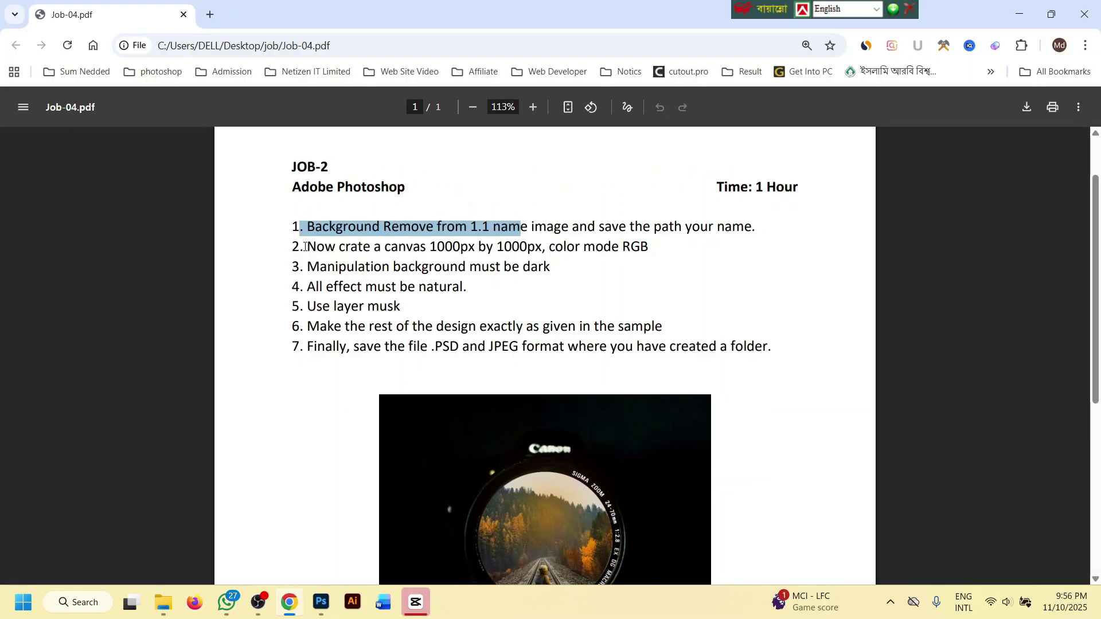
pyautogui.moveTo(305, 246); pyautogui.dragTo(428, 248)
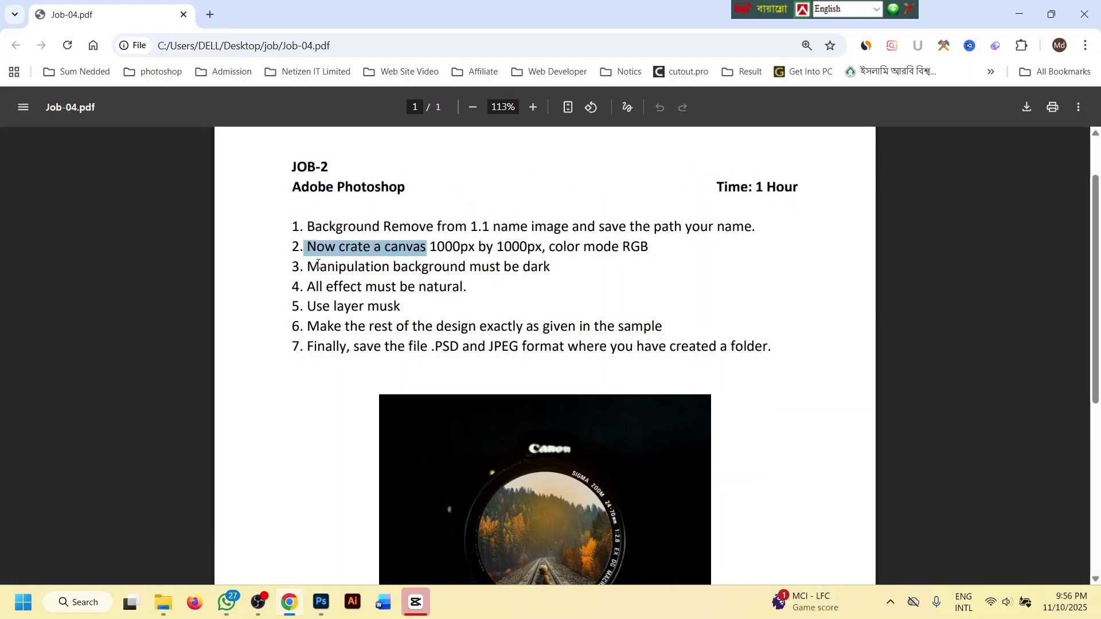
pyautogui.moveTo(304, 267); pyautogui.dragTo(435, 268)
pyautogui.moveTo(334, 288); pyautogui.dragTo(408, 288)
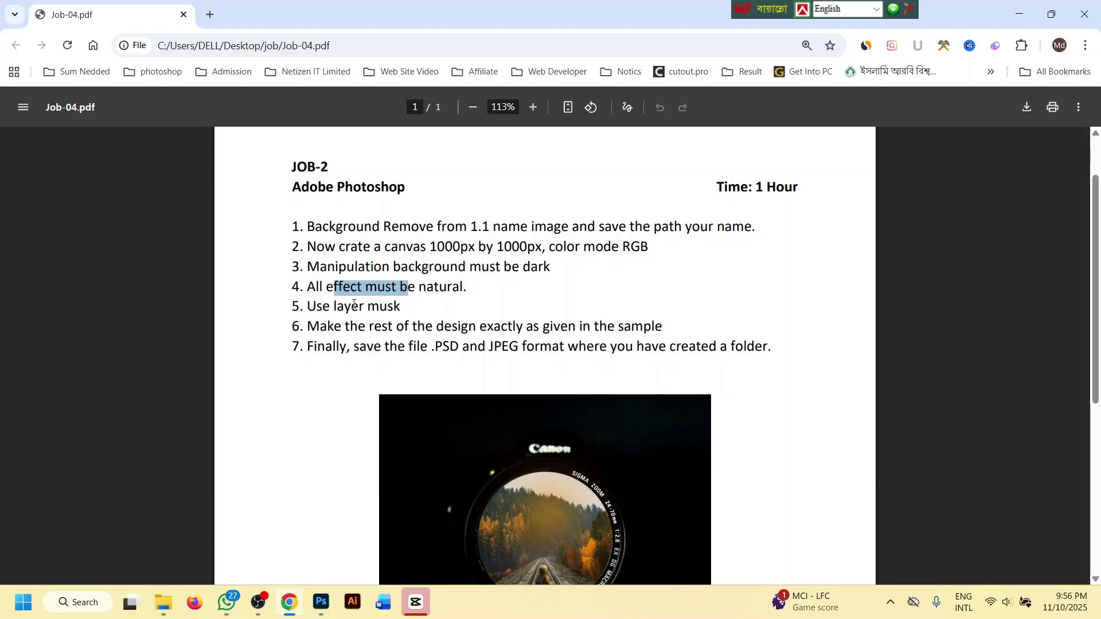
pyautogui.moveTo(345, 307); pyautogui.dragTo(459, 347)
pyautogui.click(549, 359)
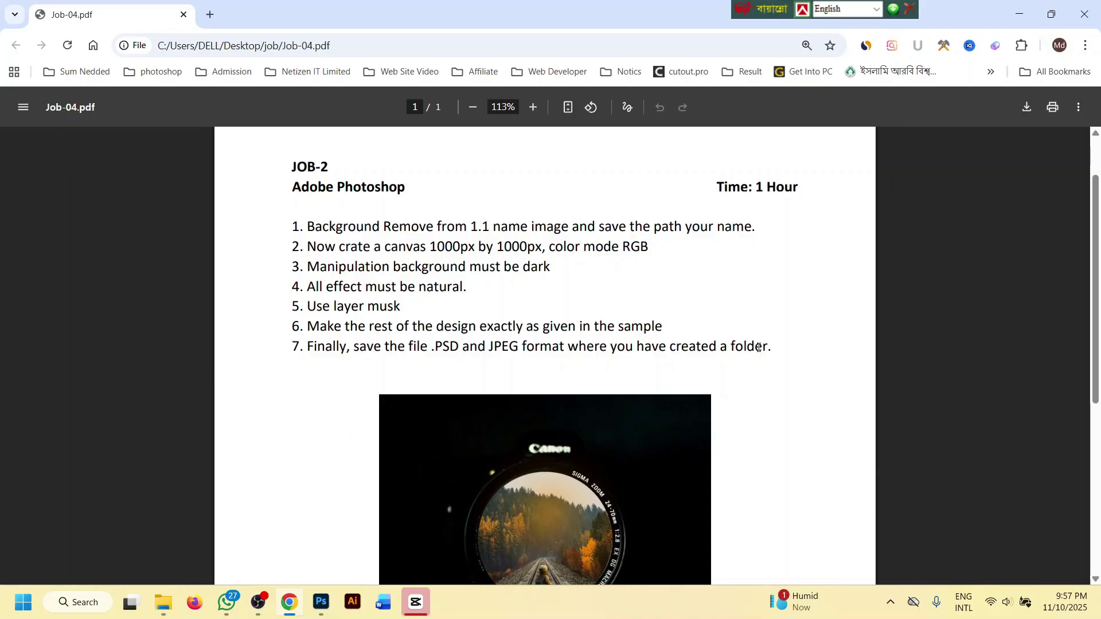
pyautogui.moveTo(757, 347); pyautogui.dragTo(598, 343)
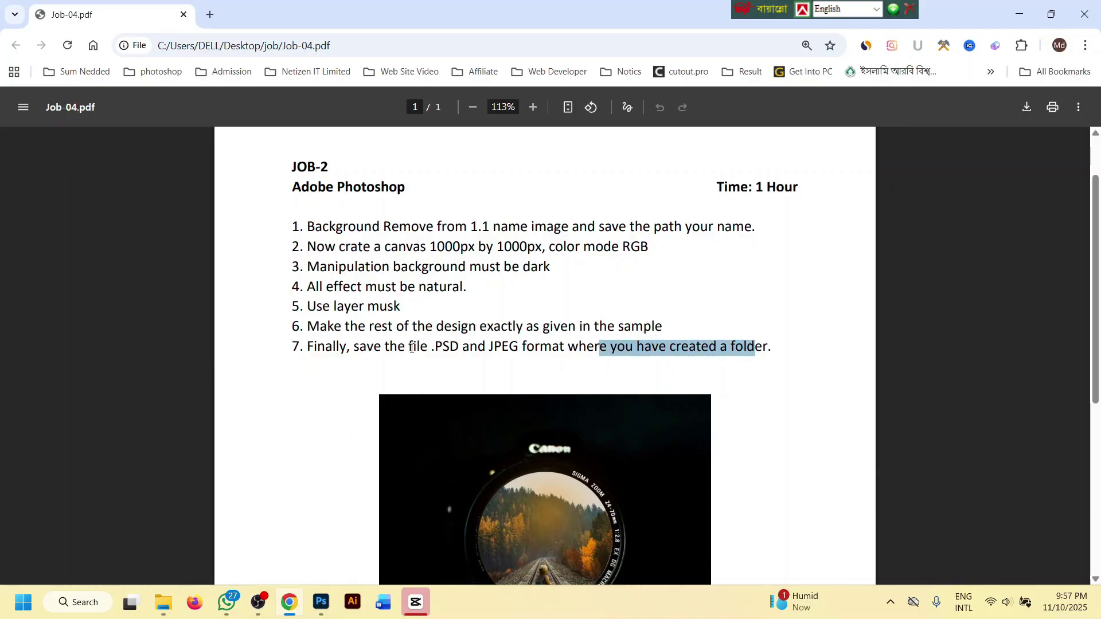
pyautogui.moveTo(412, 348); pyautogui.dragTo(561, 347)
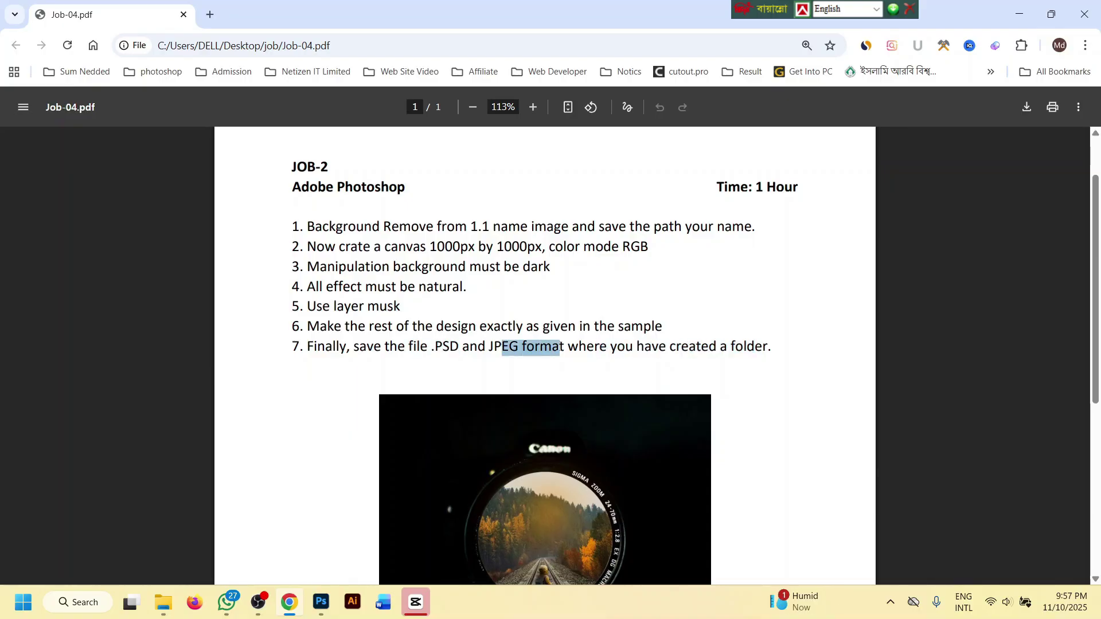
# - Switch to Photoshop, start saving the 1.1.jpg cutout under a new location, and create a folder named Job-2 on the Desktop
pyautogui.click(321, 602)
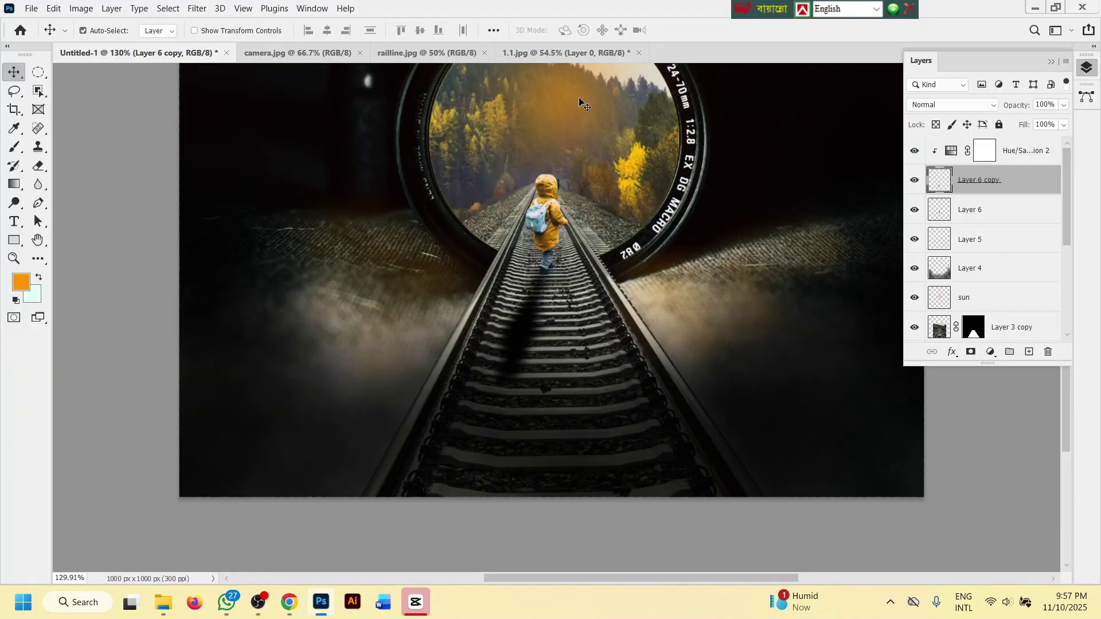
pyautogui.click(573, 53)
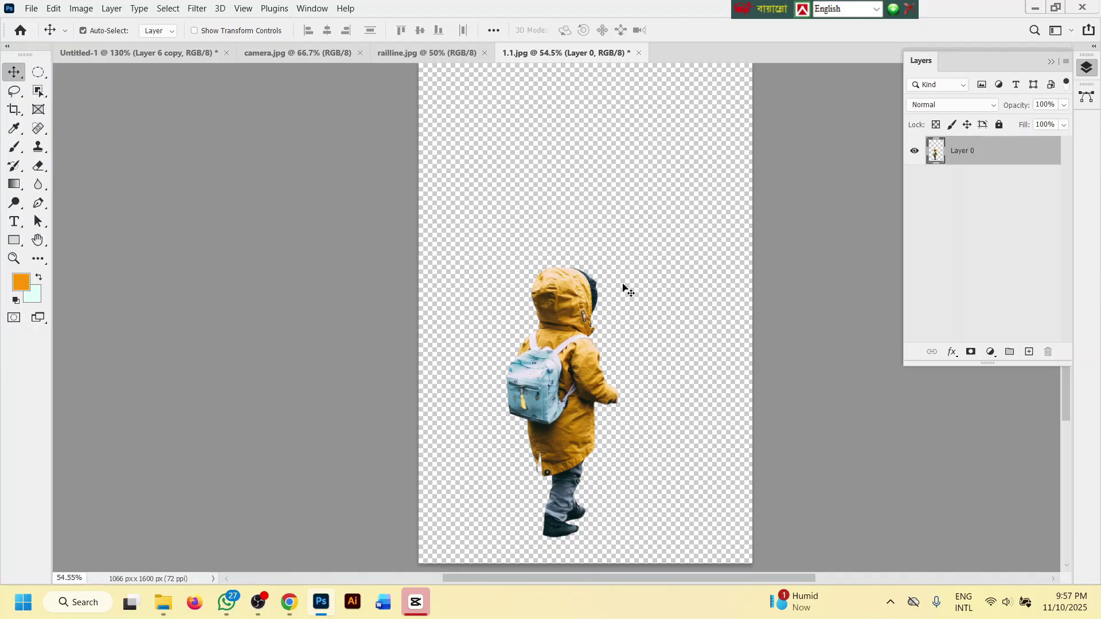
pyautogui.click(31, 8)
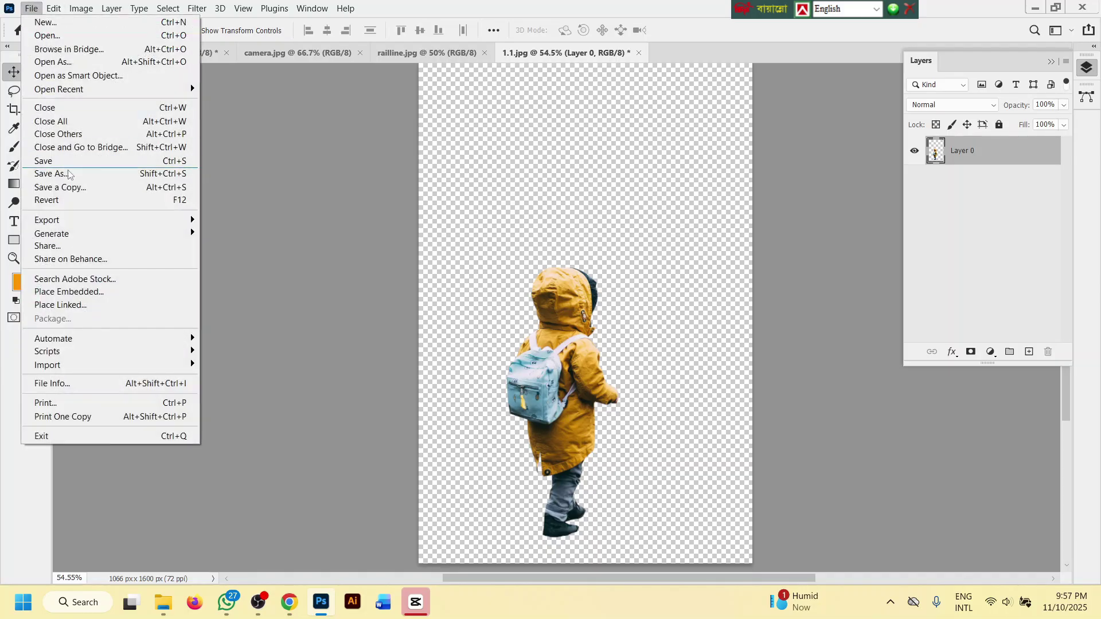
pyautogui.click(68, 174)
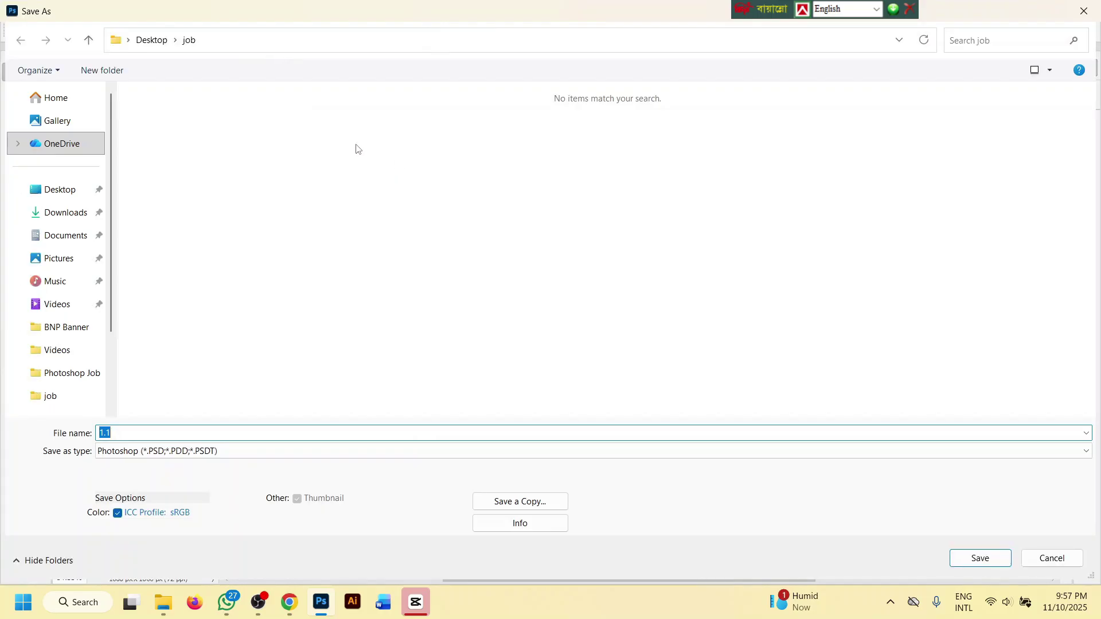
pyautogui.click(152, 40)
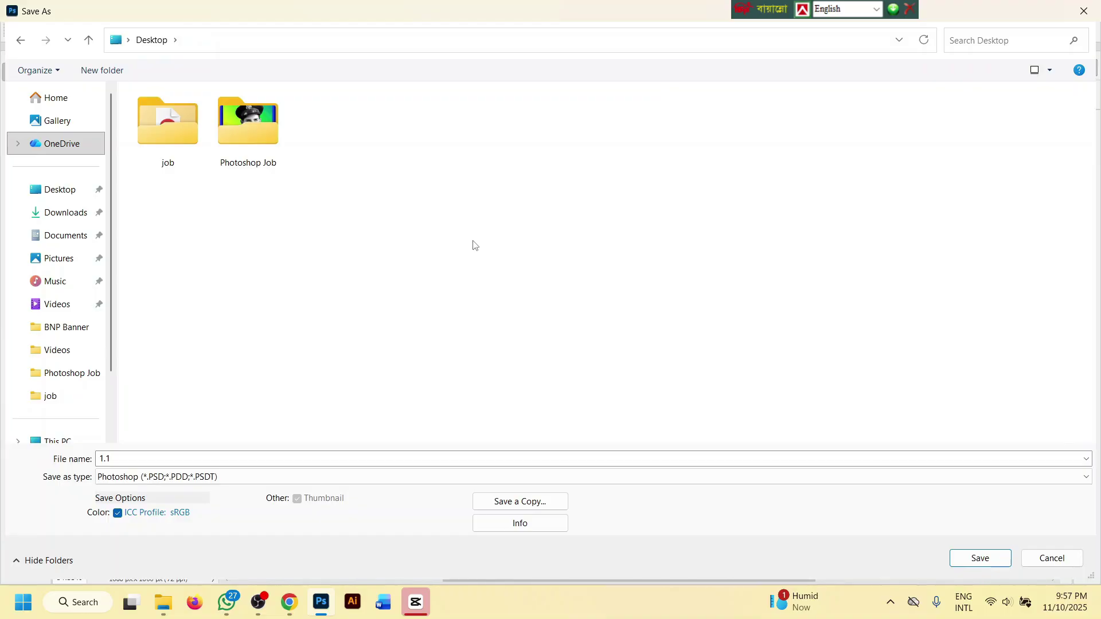
pyautogui.hotkey('ctrl', 'shift', 'n')
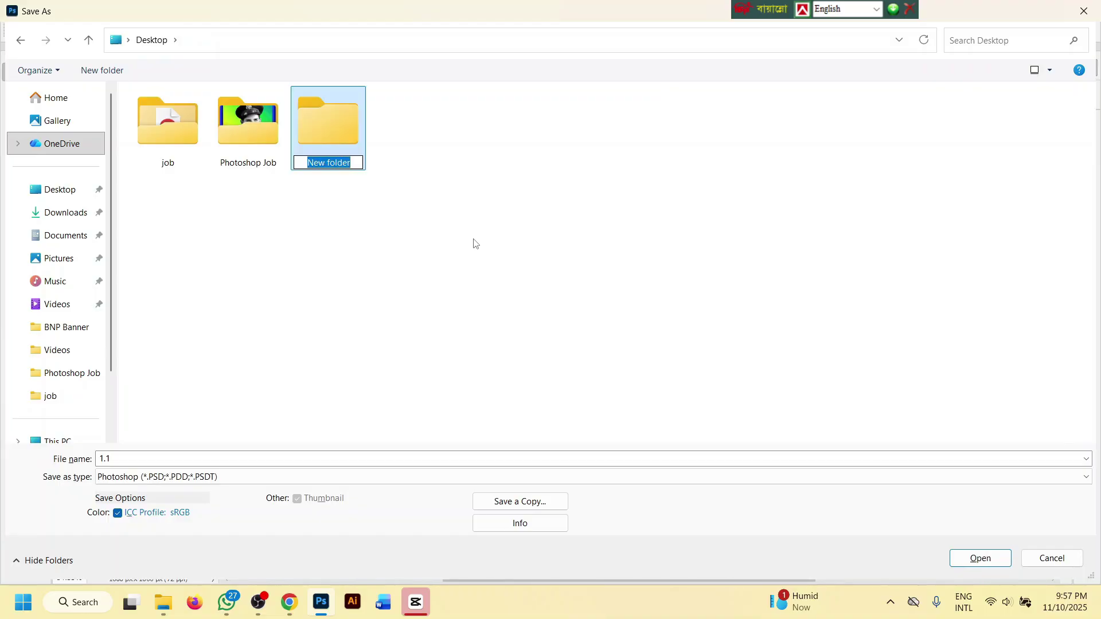
pyautogui.write('Job-2')
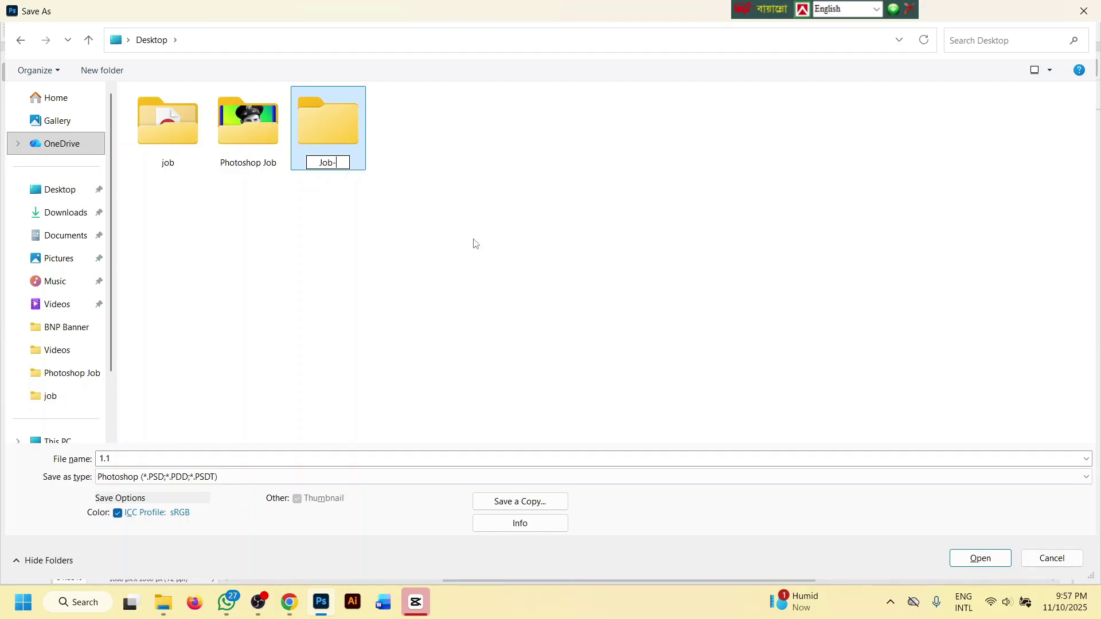
pyautogui.click(469, 237)
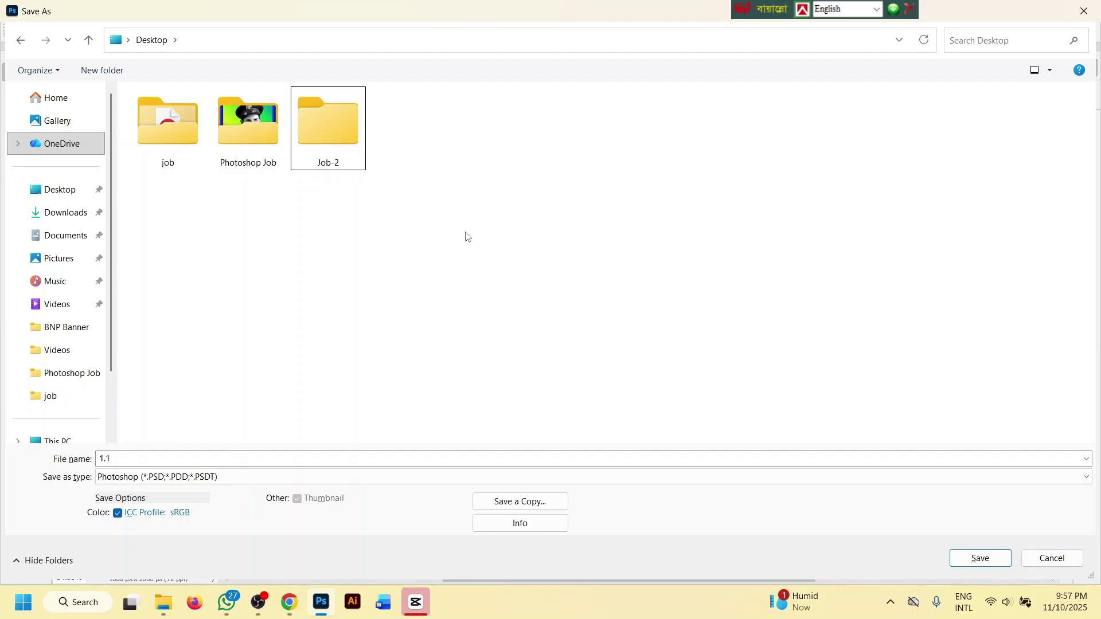
# - Save the cutout as 1.1 in Photoshop PSD format inside the Job-2 folder, with Maximize Compatibility enabled
pyautogui.doubleClick(346, 135)
pyautogui.doubleClick(147, 432)
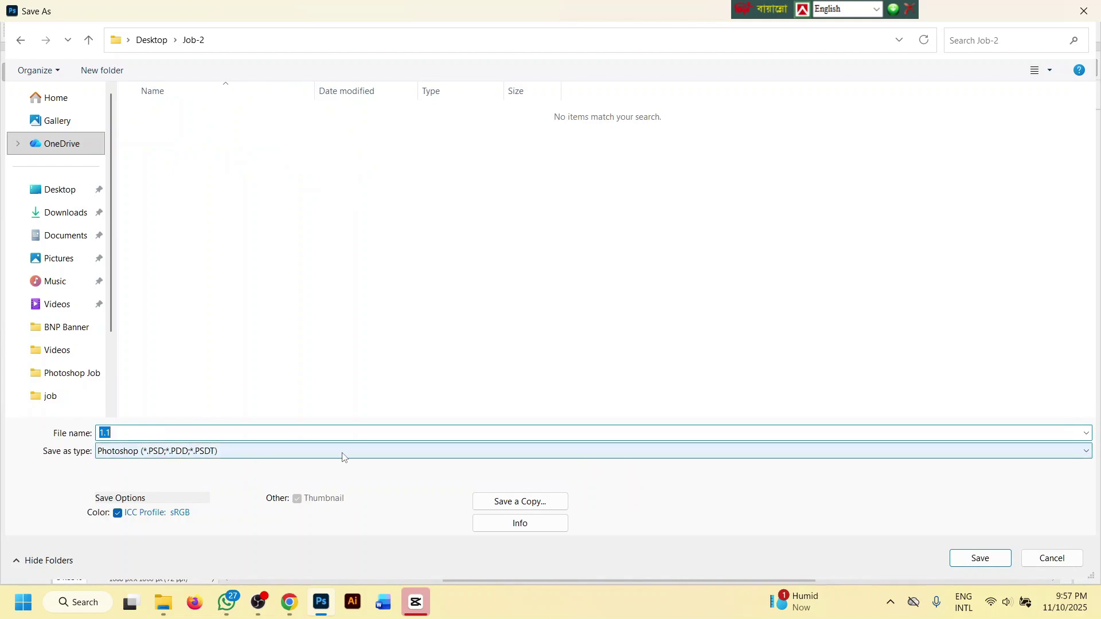
pyautogui.click(979, 559)
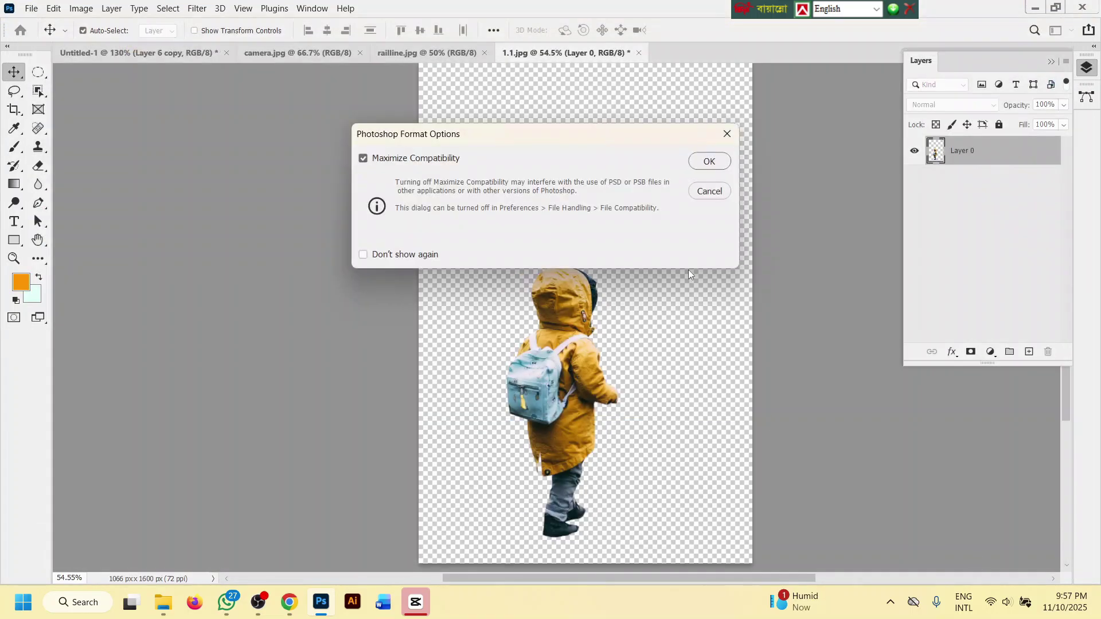
pyautogui.click(720, 161)
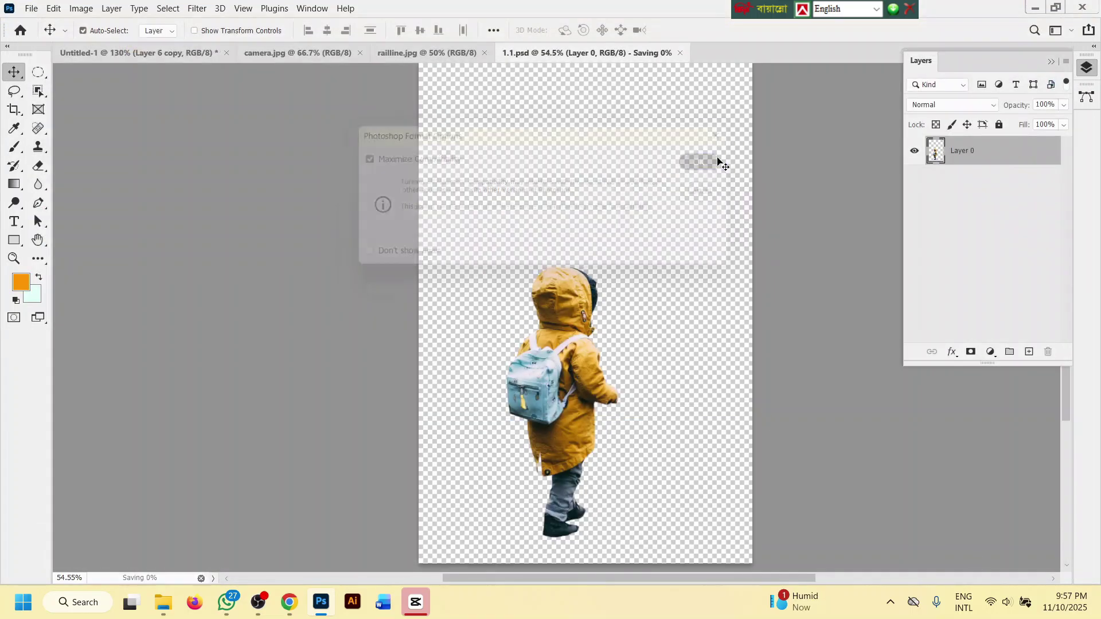
# - Save the Untitled-1 composition as Job-2 in PSD format in the Desktop's Job-2 folder
pyautogui.click(168, 55)
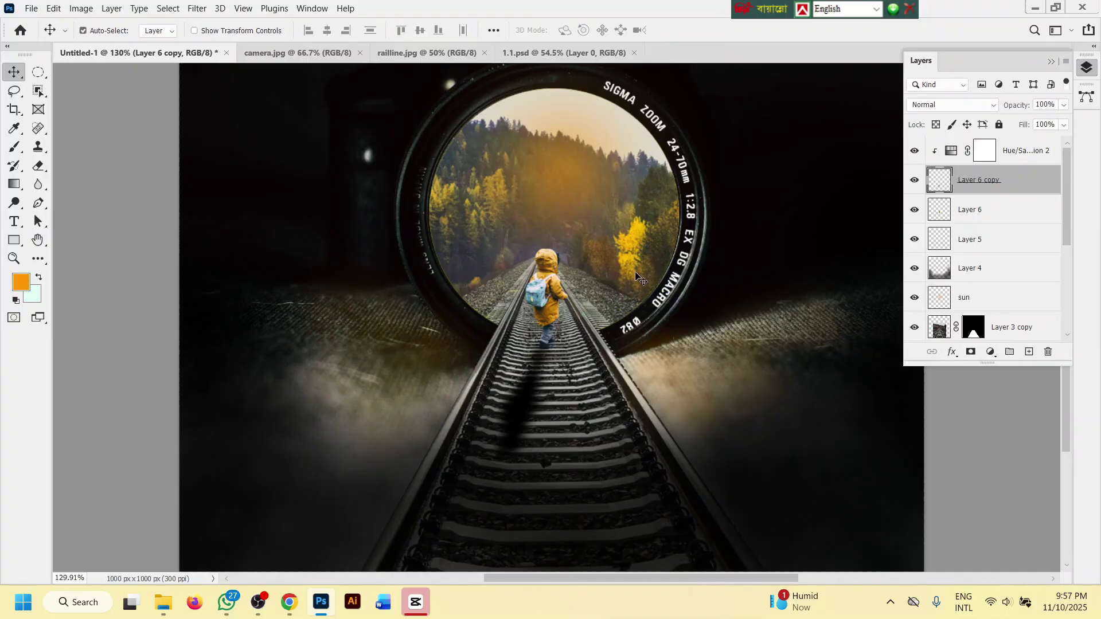
pyautogui.hotkey('ctrl', '0')
pyautogui.scroll(1, 670, 284)
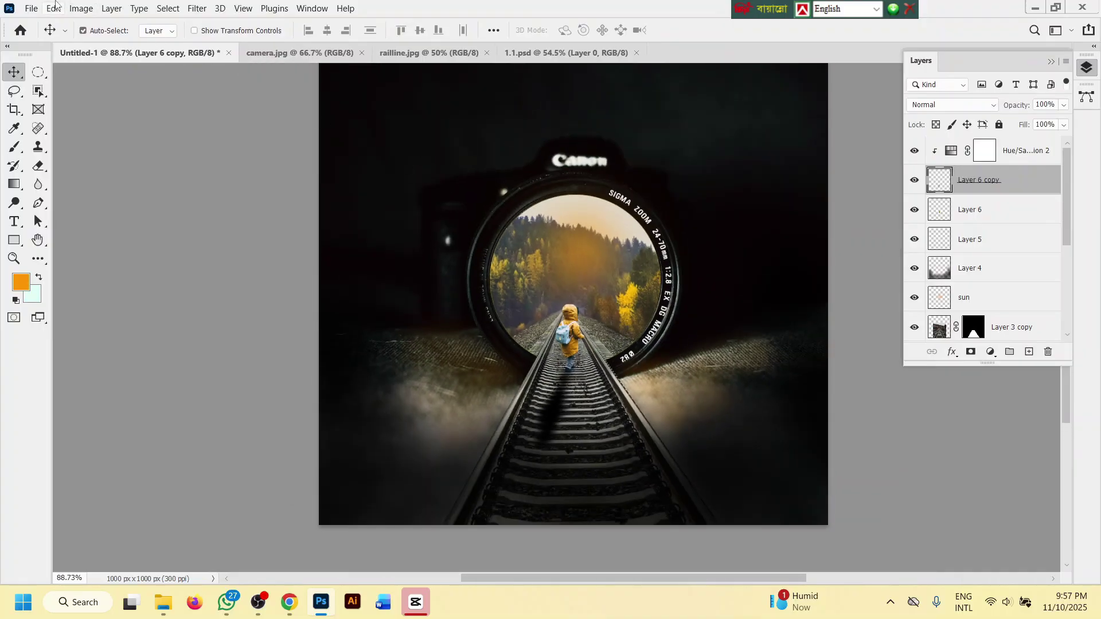
pyautogui.click(31, 9)
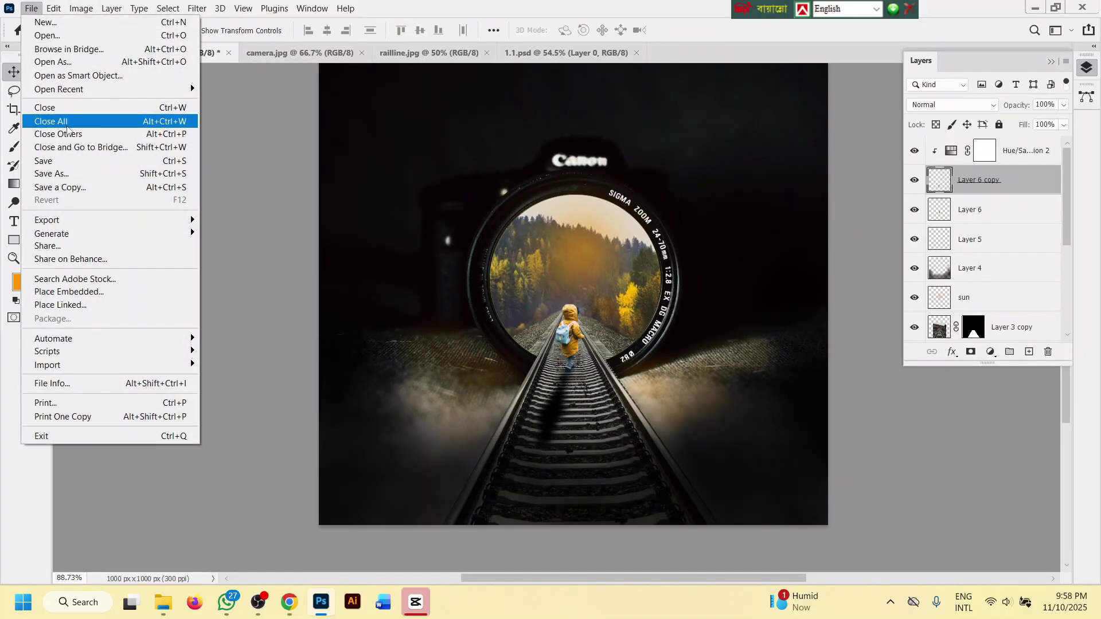
pyautogui.click(73, 186)
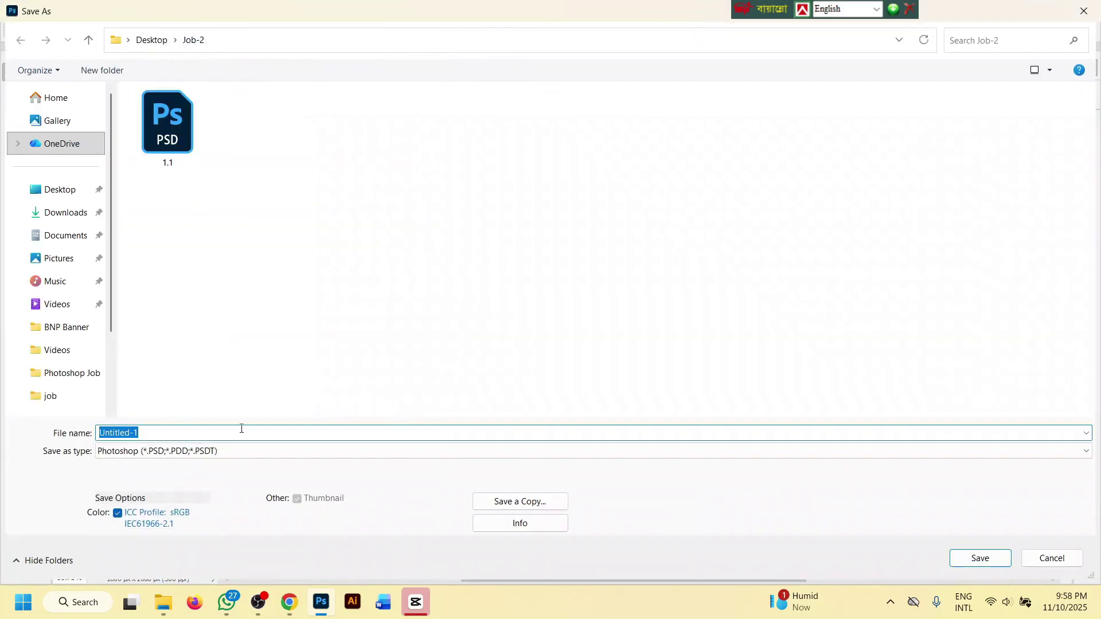
pyautogui.write('JO')
pyautogui.press('BackSpace')
pyautogui.write('ob-2')
pyautogui.click(975, 557)
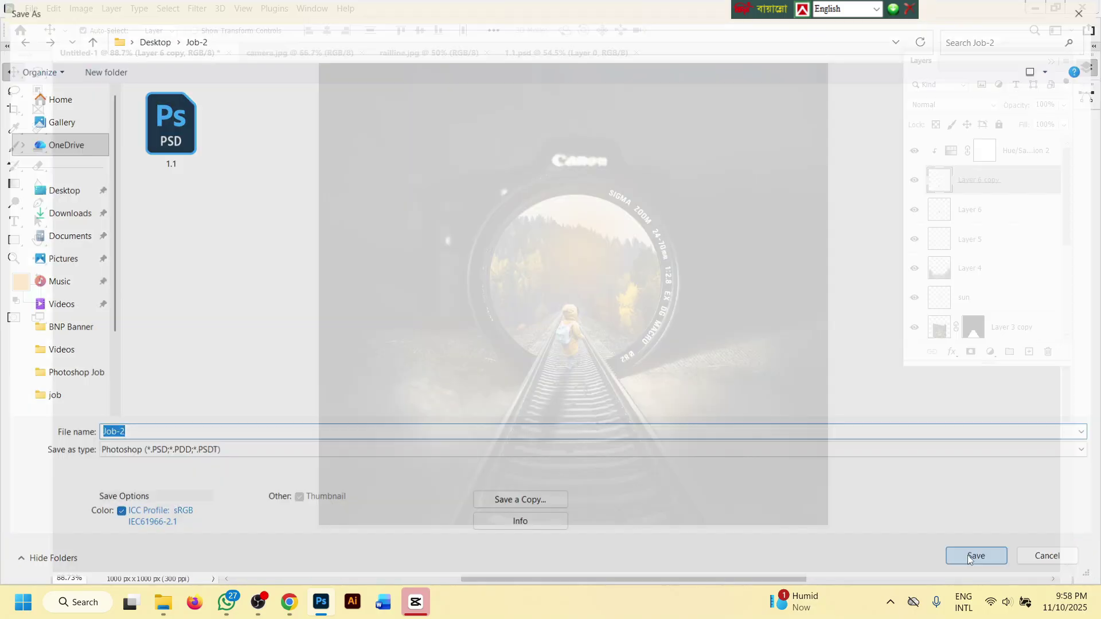
pyautogui.click(707, 162)
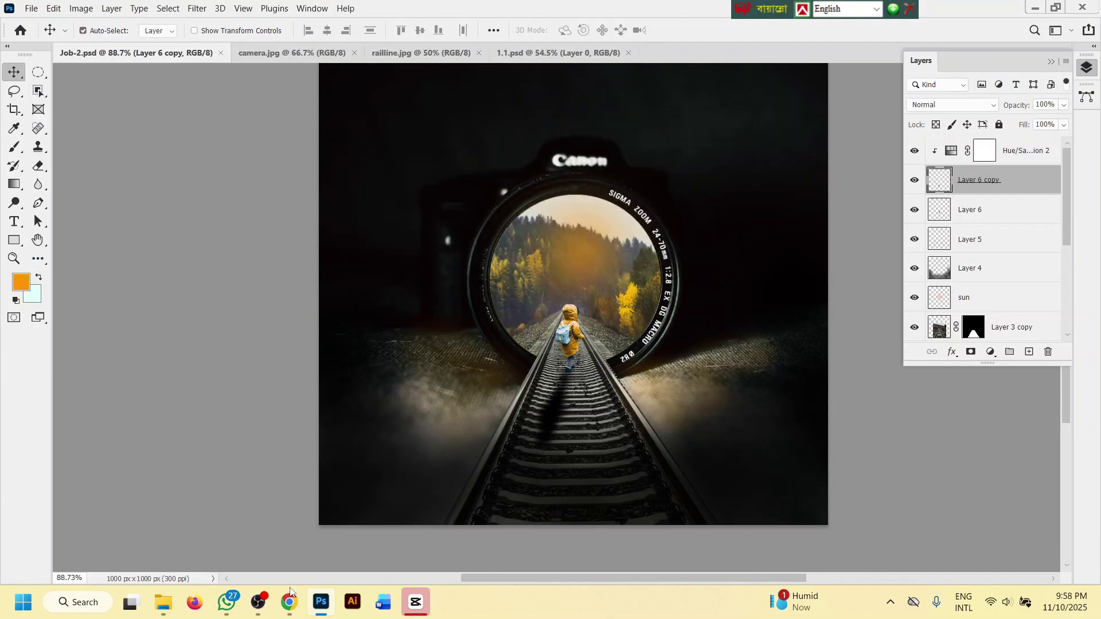
# - Switch to Chrome to recheck the JPEG format requirement in instruction 7 of Job-04.pdf, and return to Photoshop
pyautogui.click(289, 602)
pyautogui.moveTo(489, 346); pyautogui.dragTo(561, 346)
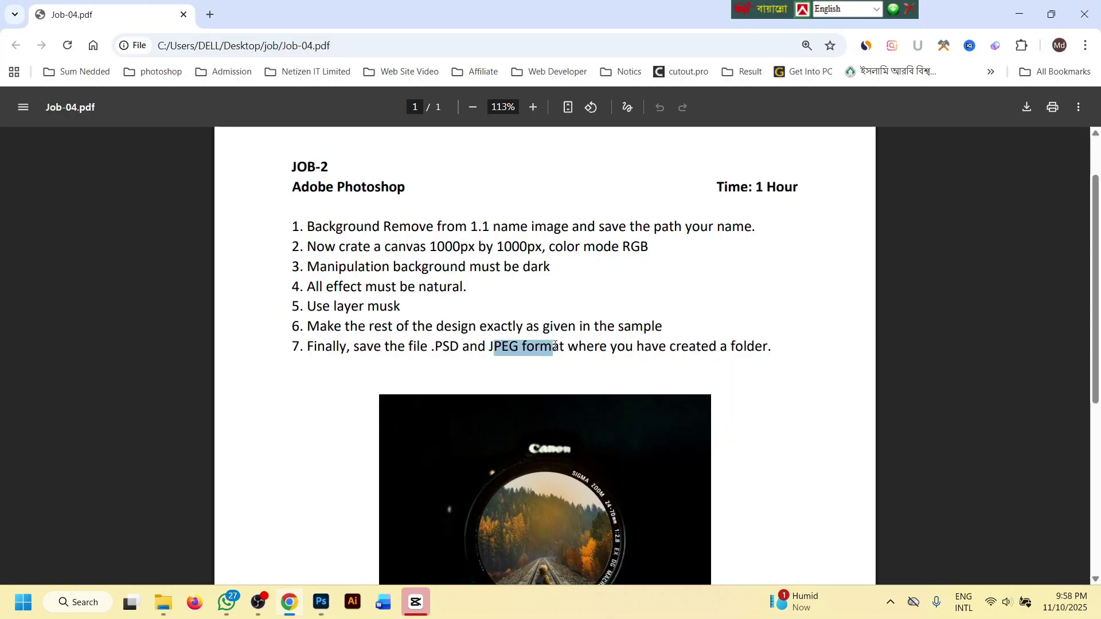
pyautogui.click(321, 602)
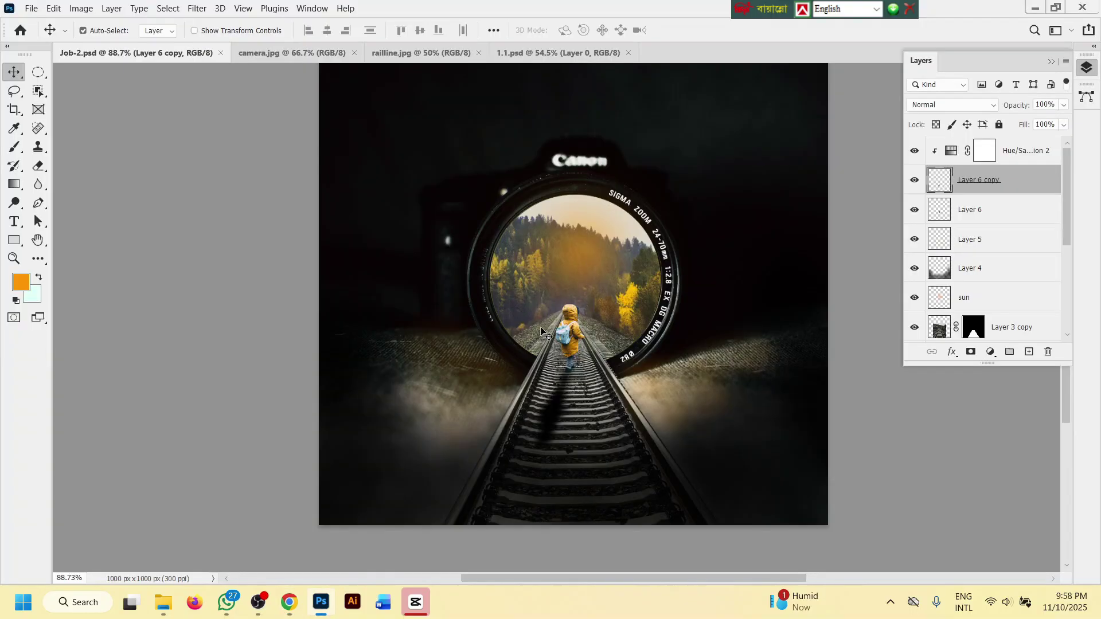
pyautogui.click(31, 8)
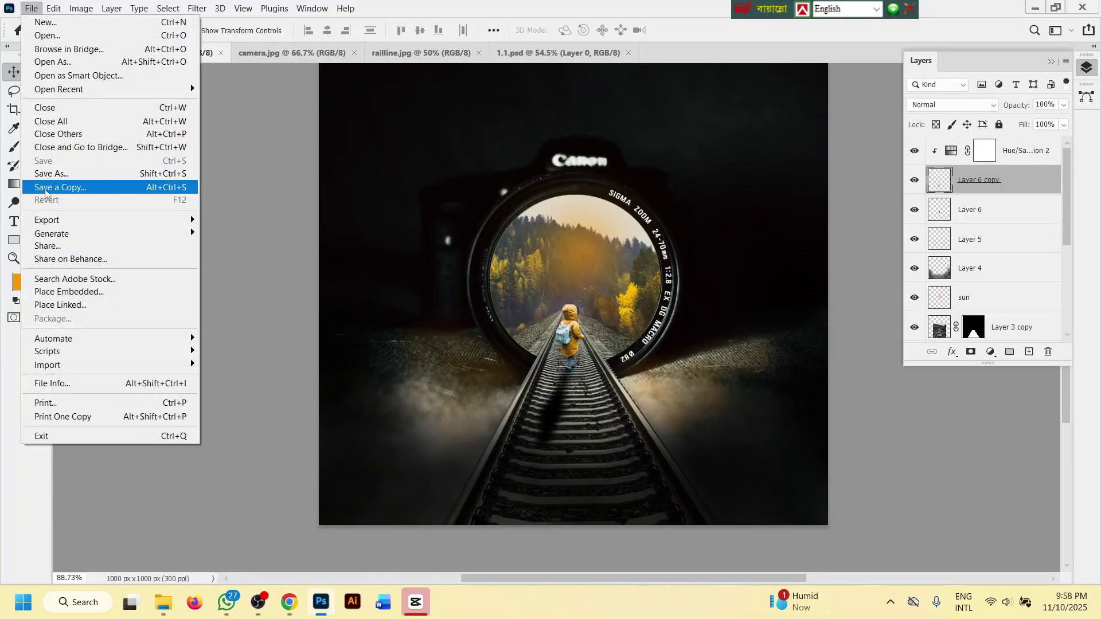
pyautogui.click(58, 172)
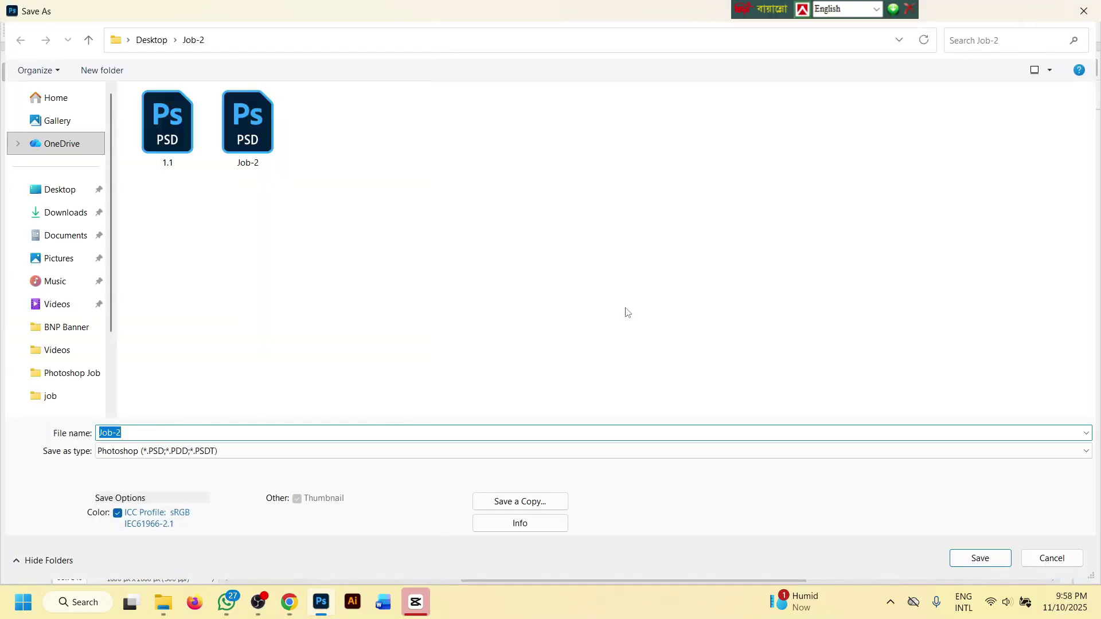
pyautogui.press('Escape')
# - Start saving a copy of the composition in the Desktop's Job-2 folder with JPEG as the file format
pyautogui.click(32, 8)
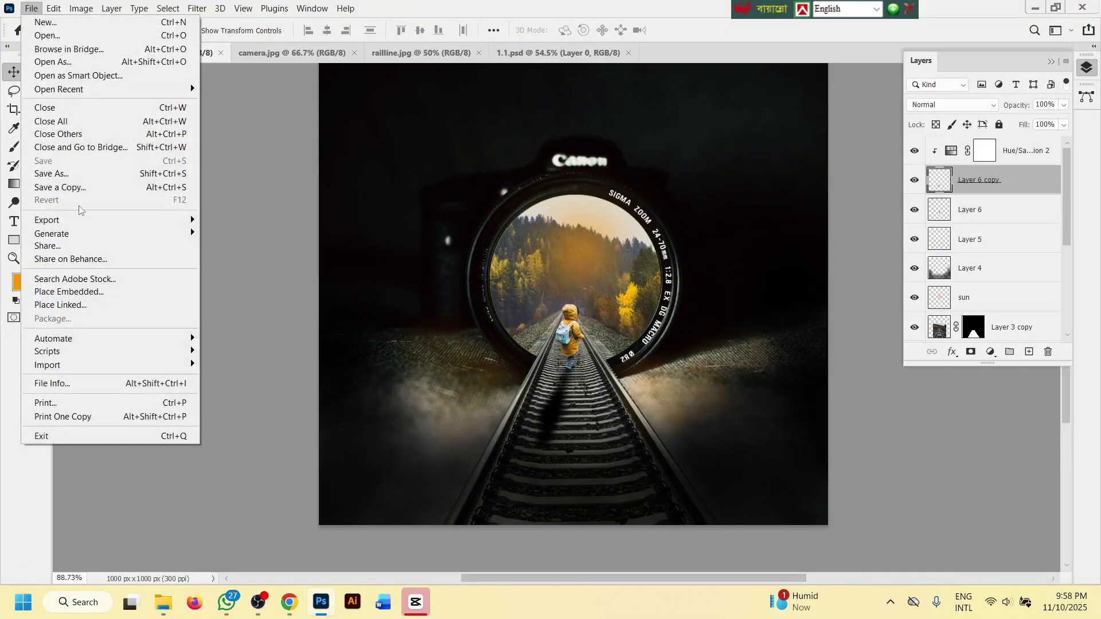
pyautogui.moveTo(73, 225)
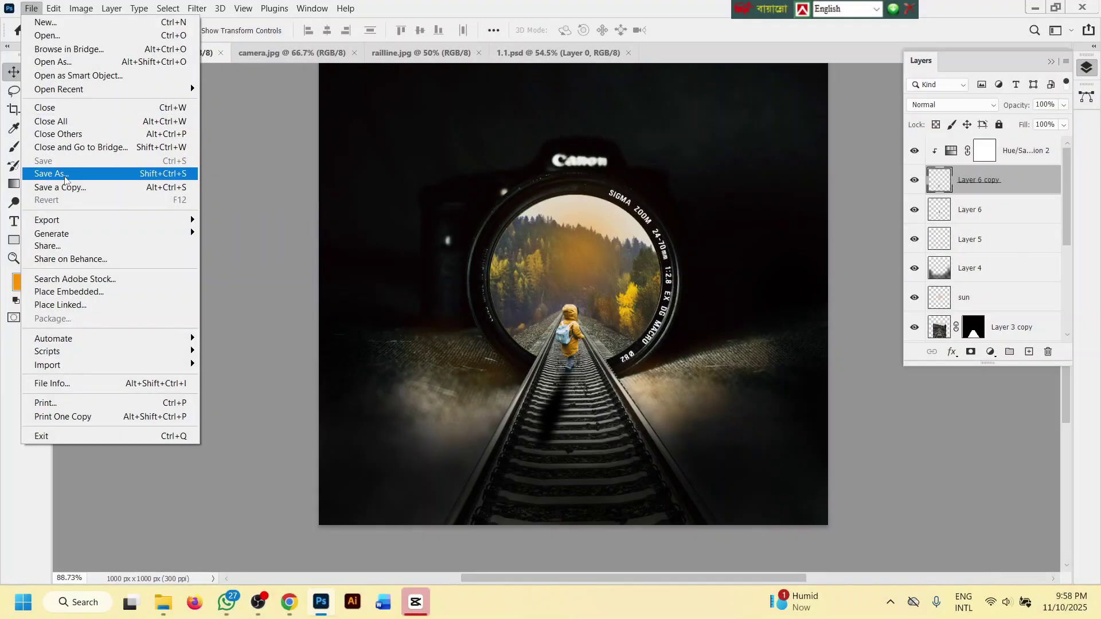
pyautogui.click(51, 173)
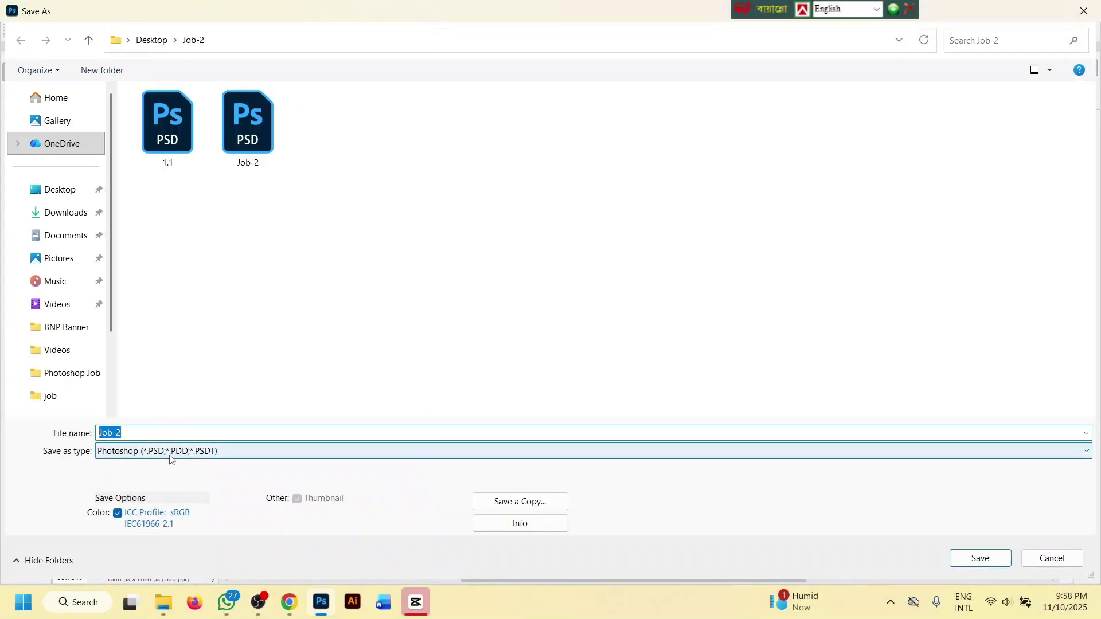
pyautogui.click(165, 453)
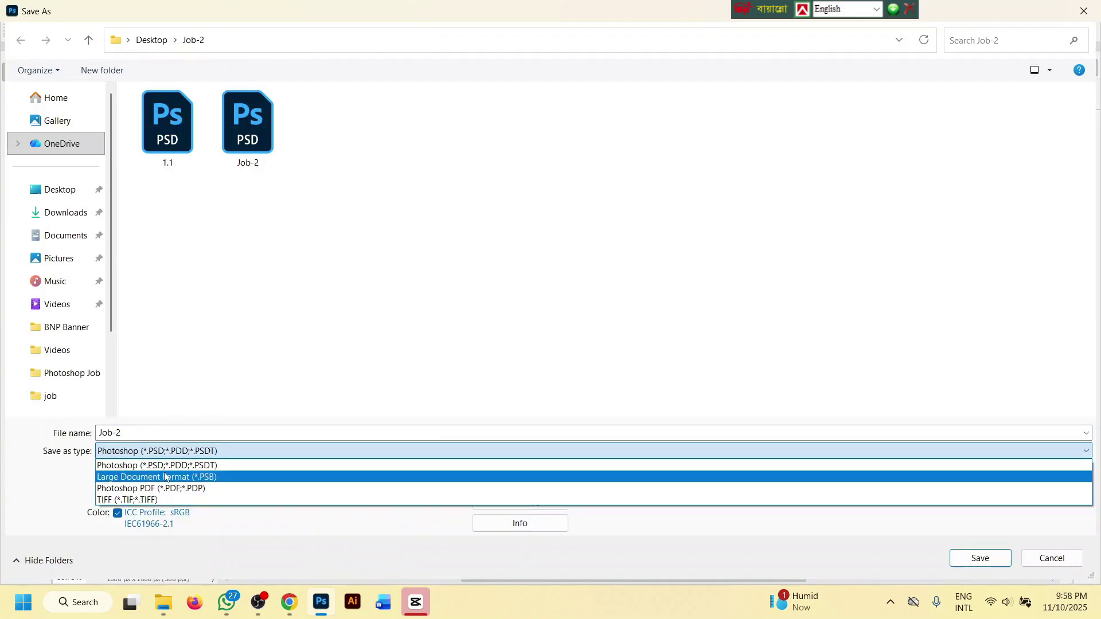
pyautogui.click(74, 477)
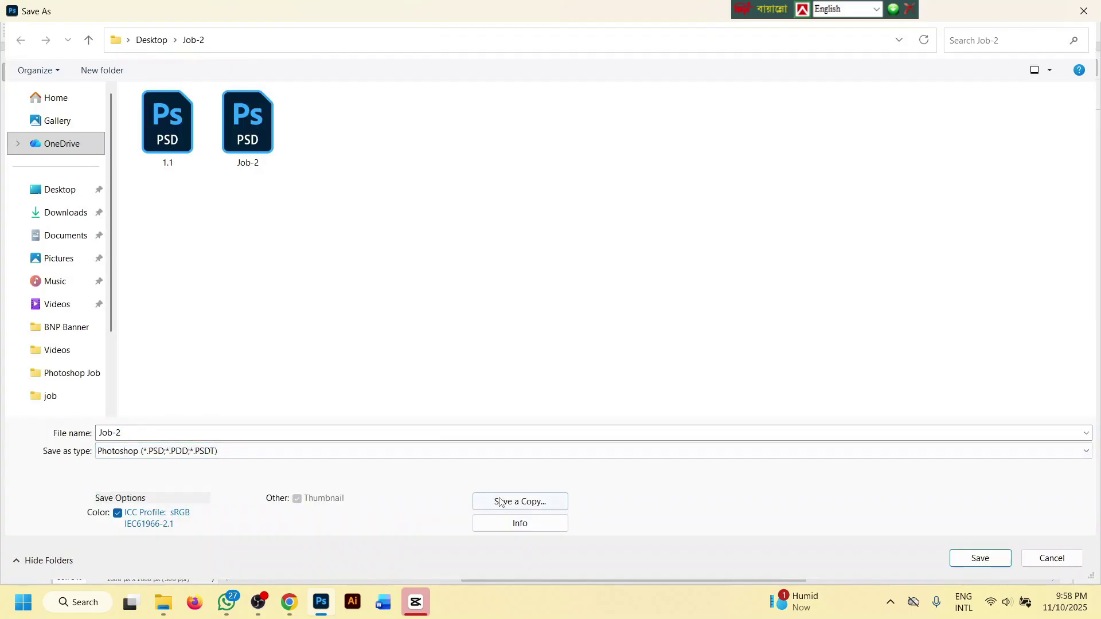
pyautogui.click(525, 503)
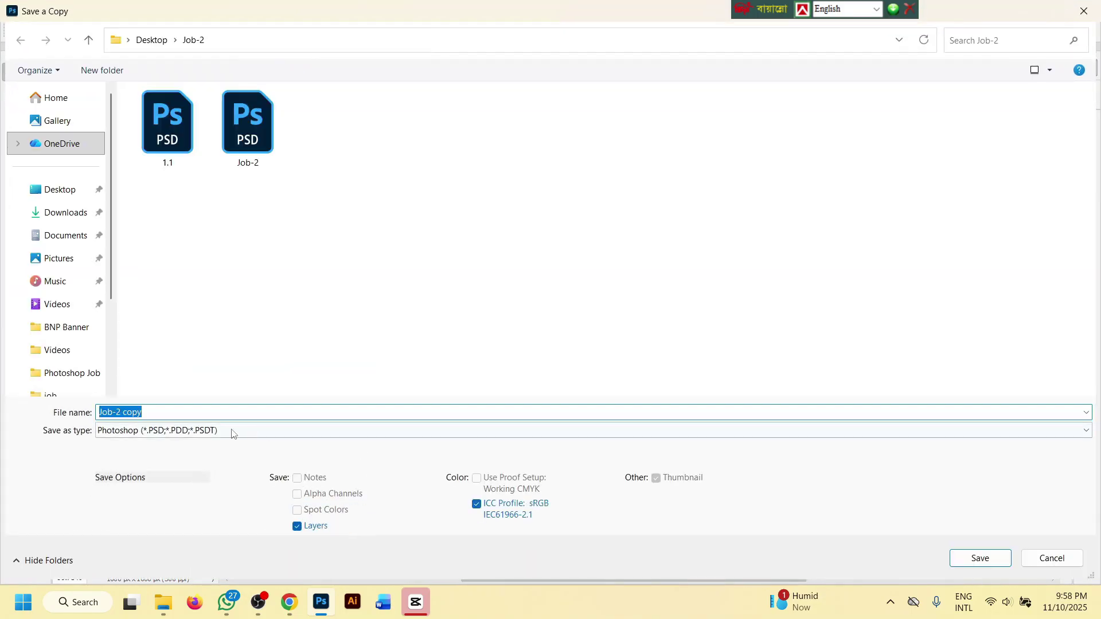
pyautogui.click(206, 431)
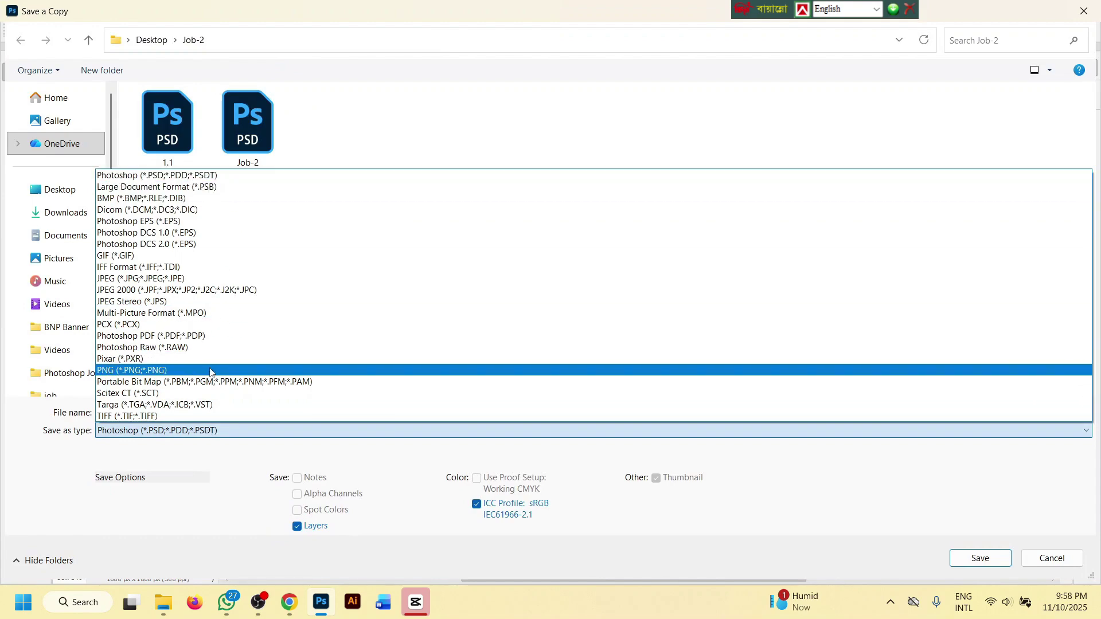
pyautogui.click(200, 279)
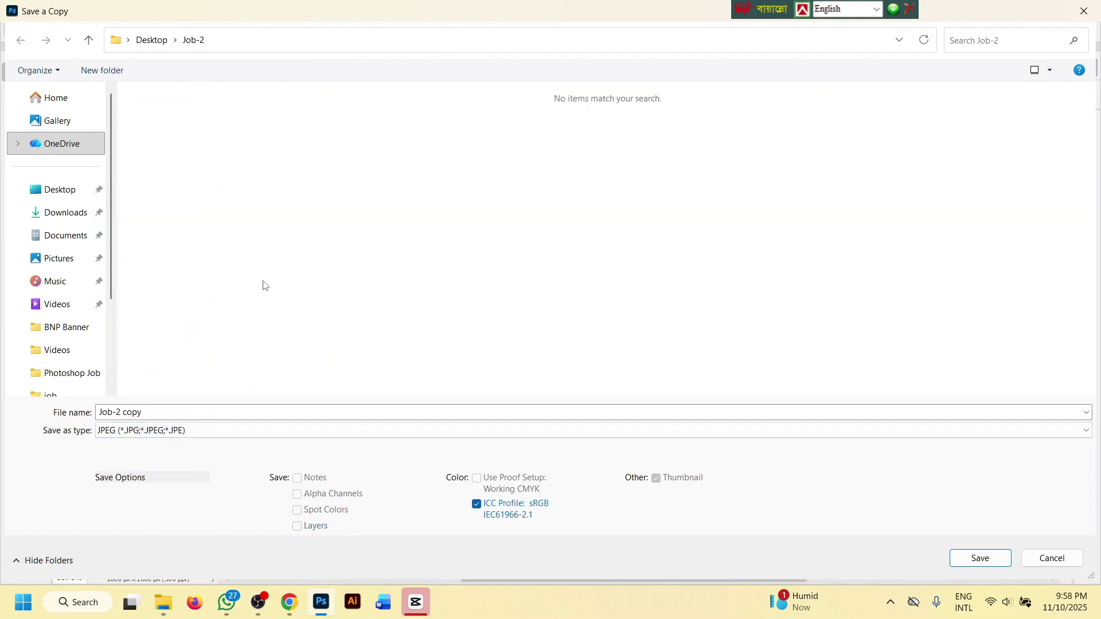
# - Name the copy Job-2 and save it with JPEG quality 7 (Medium) and the Baseline ("Standard") format option
pyautogui.doubleClick(184, 410)
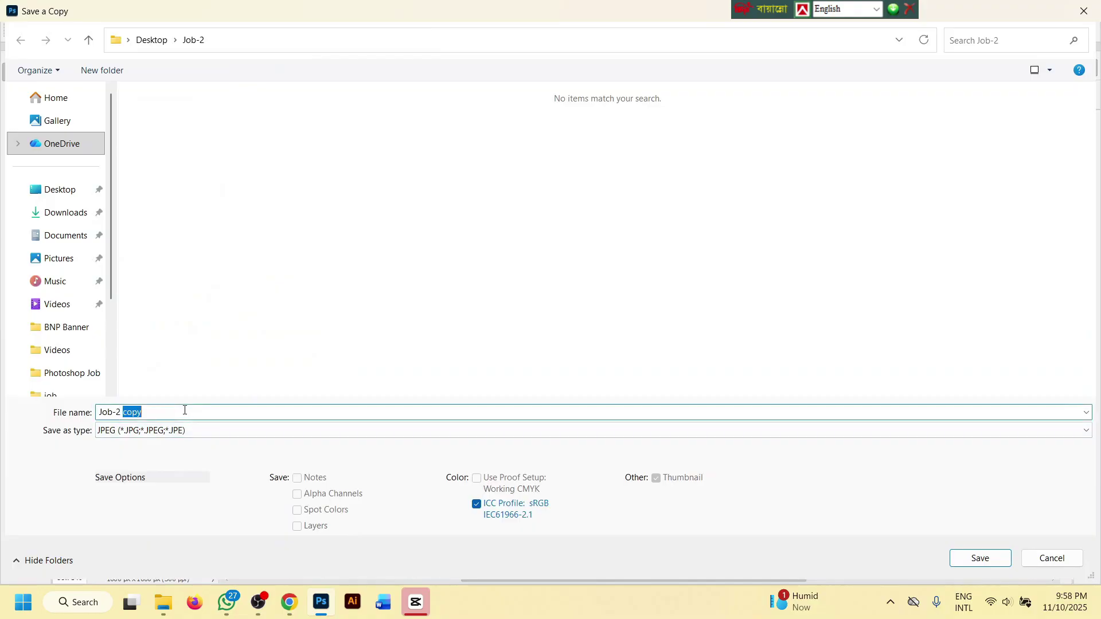
pyautogui.press('BackSpace')
pyautogui.press('BackSpace')
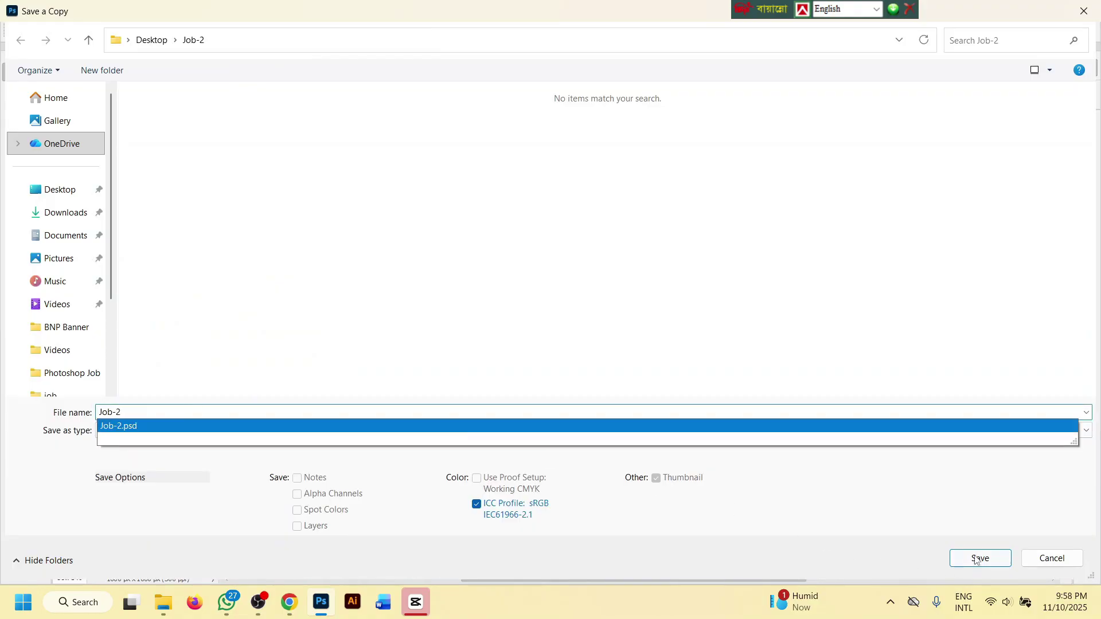
pyautogui.click(976, 560)
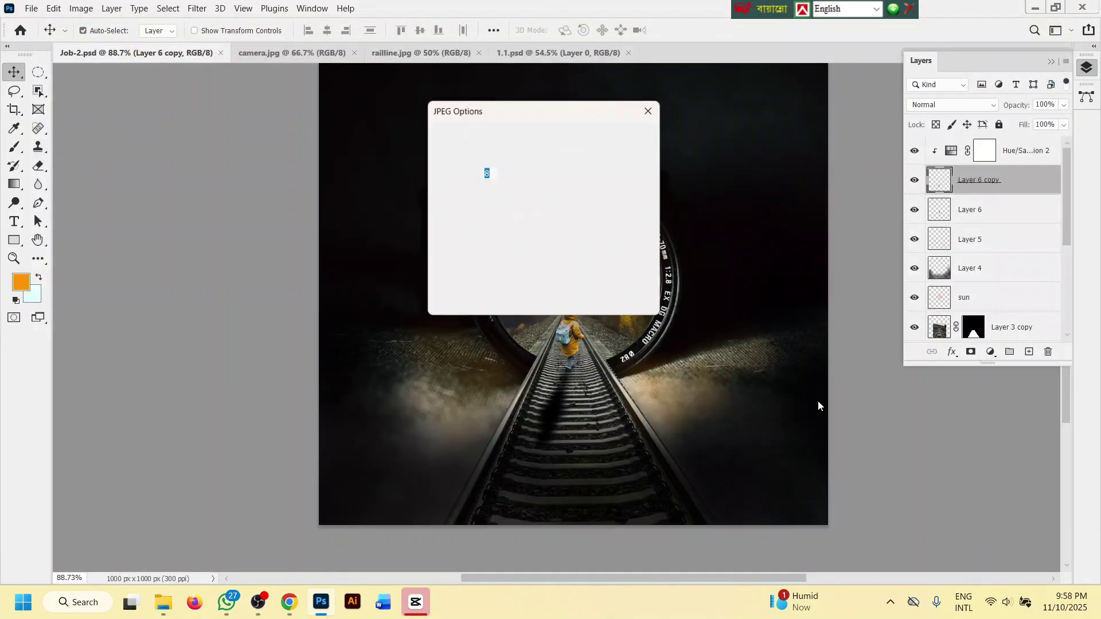
pyautogui.press('Down')
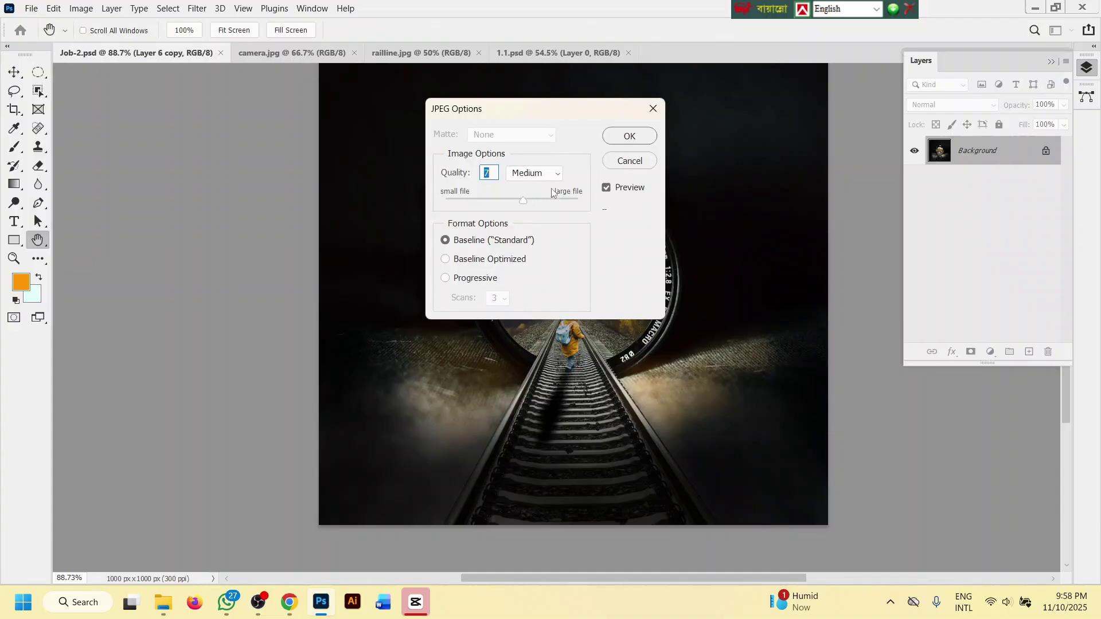
pyautogui.click(630, 141)
pyautogui.scroll(2, 622, 305)
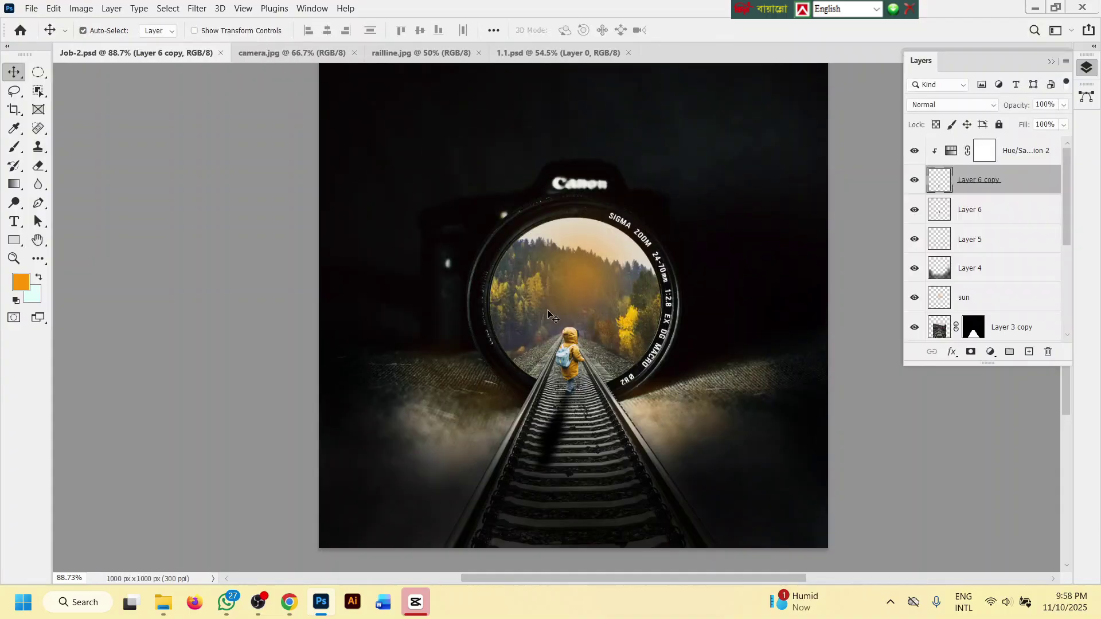
# - Show the desktop and open the Job-2 folder to check the saved PSD and JPEG files
pyautogui.click(1099, 610)
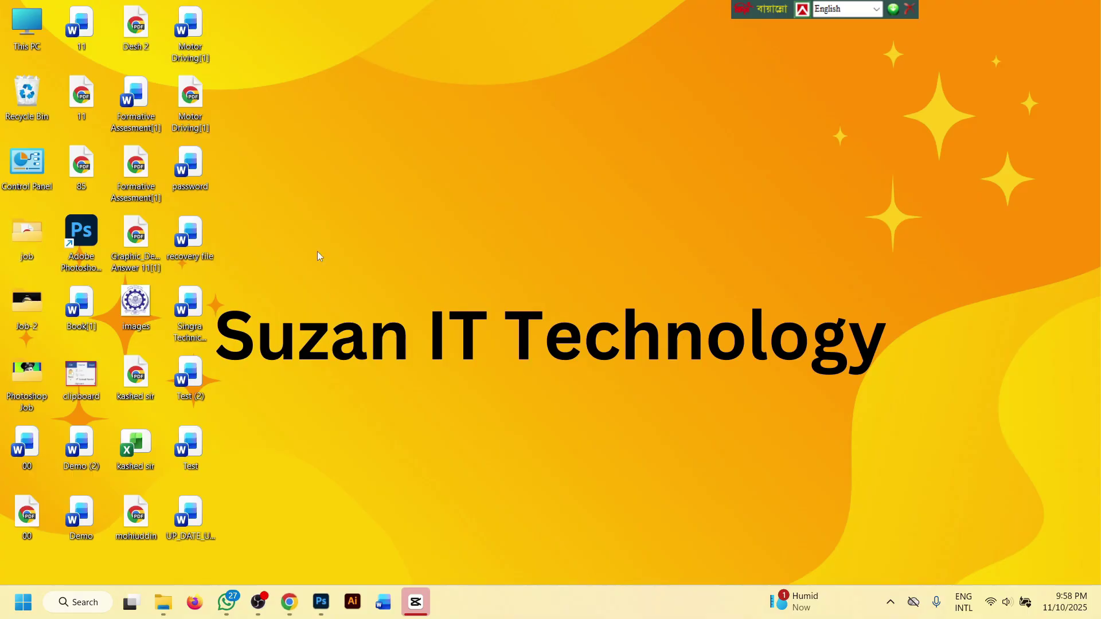
pyautogui.doubleClick(37, 301)
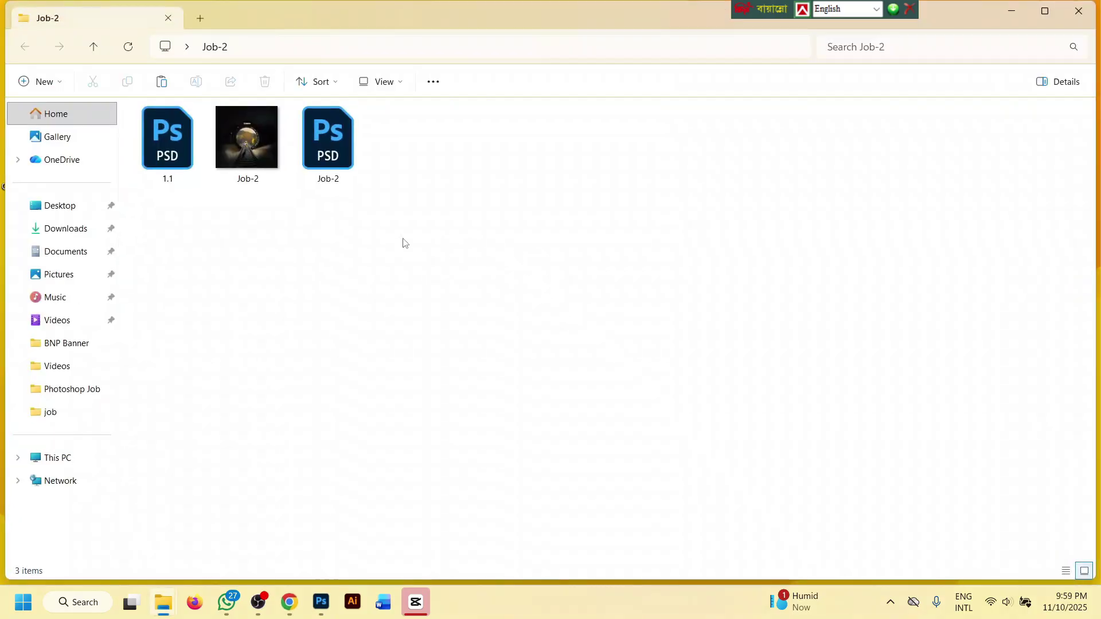
pyautogui.moveTo(239, 221); pyautogui.dragTo(262, 143)
pyautogui.click(282, 249)
pyautogui.moveTo(174, 208); pyautogui.dragTo(174, 138)
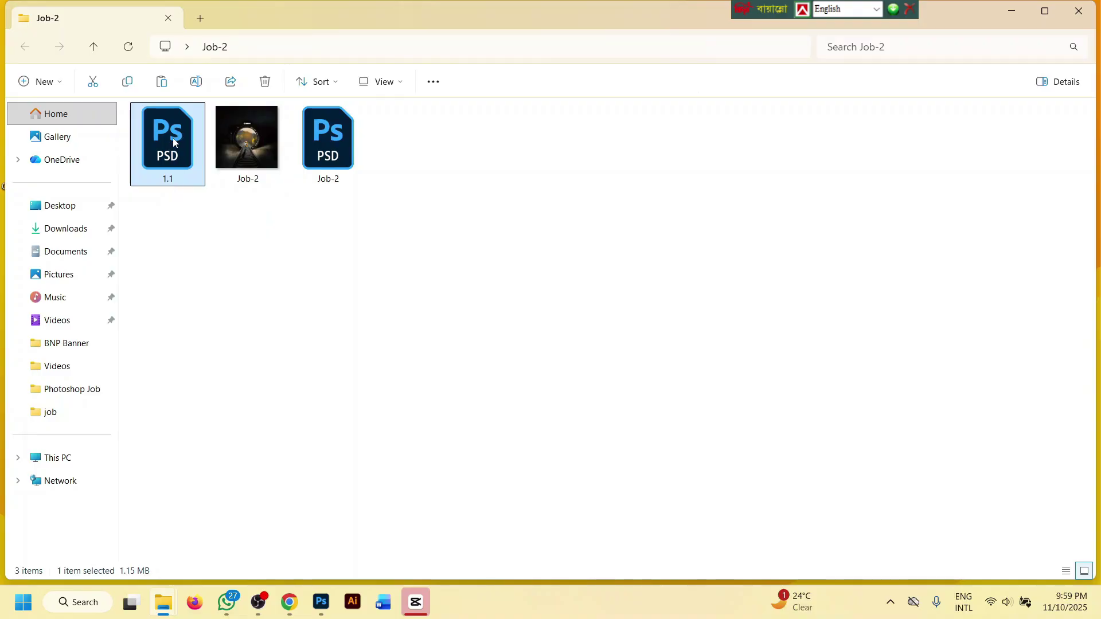
# - Open 1.1.psd from the folder in Photoshop, move the child cutout up the canvas, and load Layer 0's outline as a selection
pyautogui.doubleClick(173, 138)
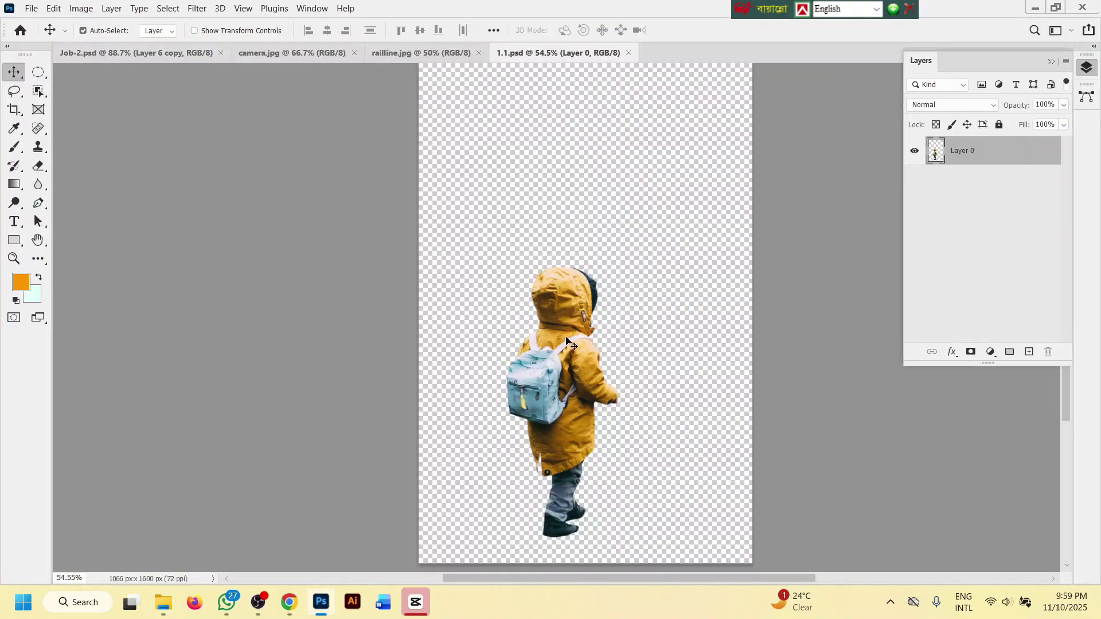
pyautogui.moveTo(573, 346); pyautogui.dragTo(585, 244)
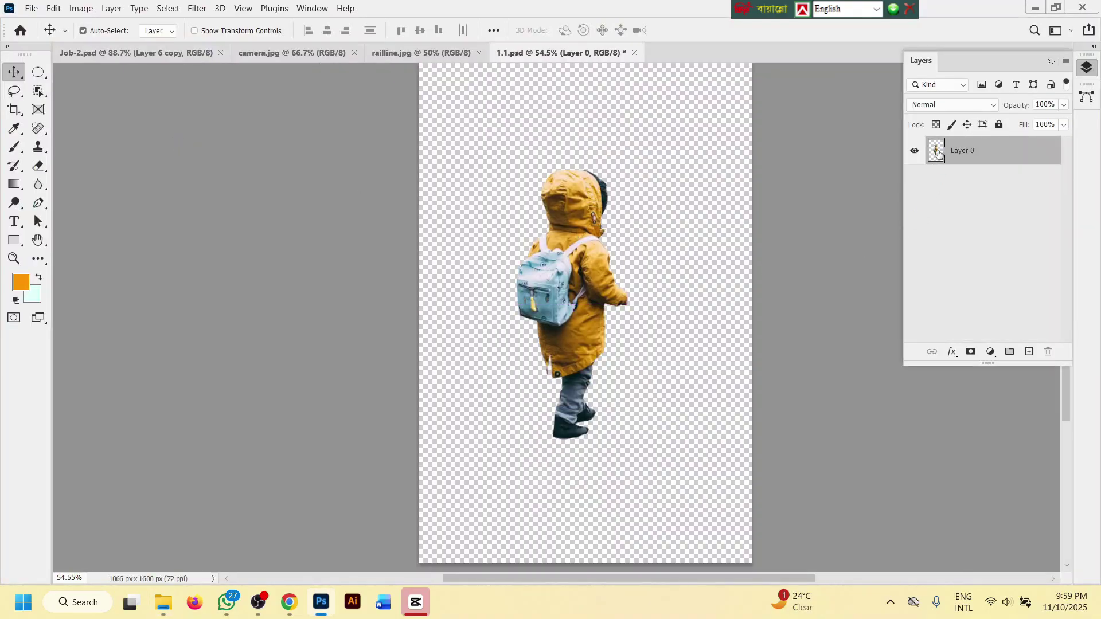
pyautogui.keyDown('ctrl'); pyautogui.click(936, 150); pyautogui.keyUp('ctrl')
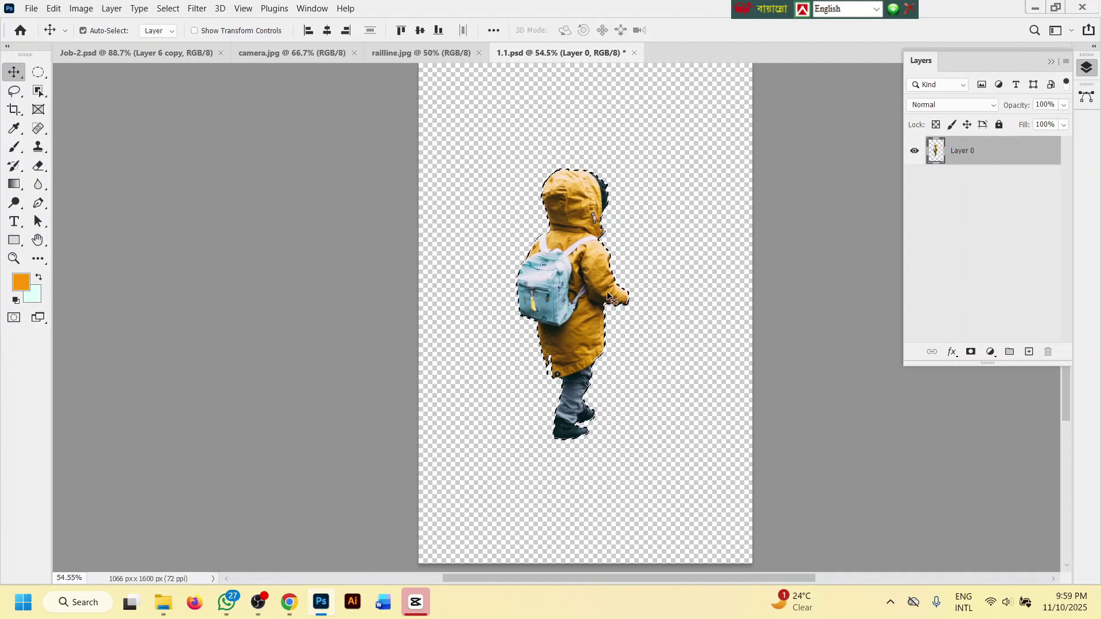
# - Switch to Chrome and review all seven instructions and the sample image in Job-04.pdf
pyautogui.click(290, 602)
pyautogui.moveTo(527, 225); pyautogui.dragTo(551, 268)
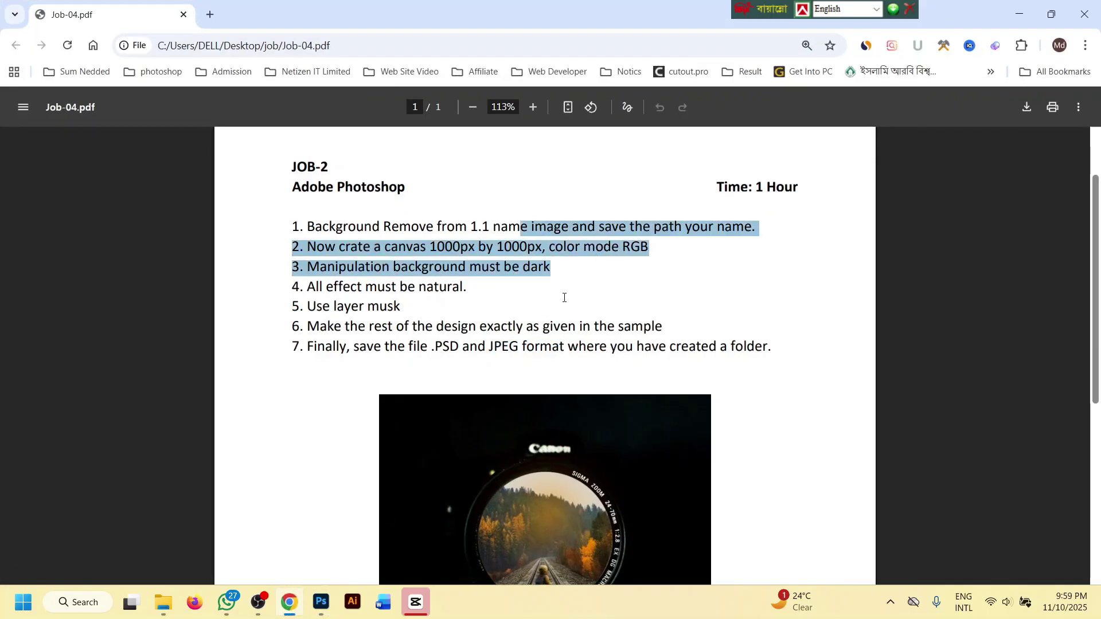
pyautogui.scroll(-2, 596, 274)
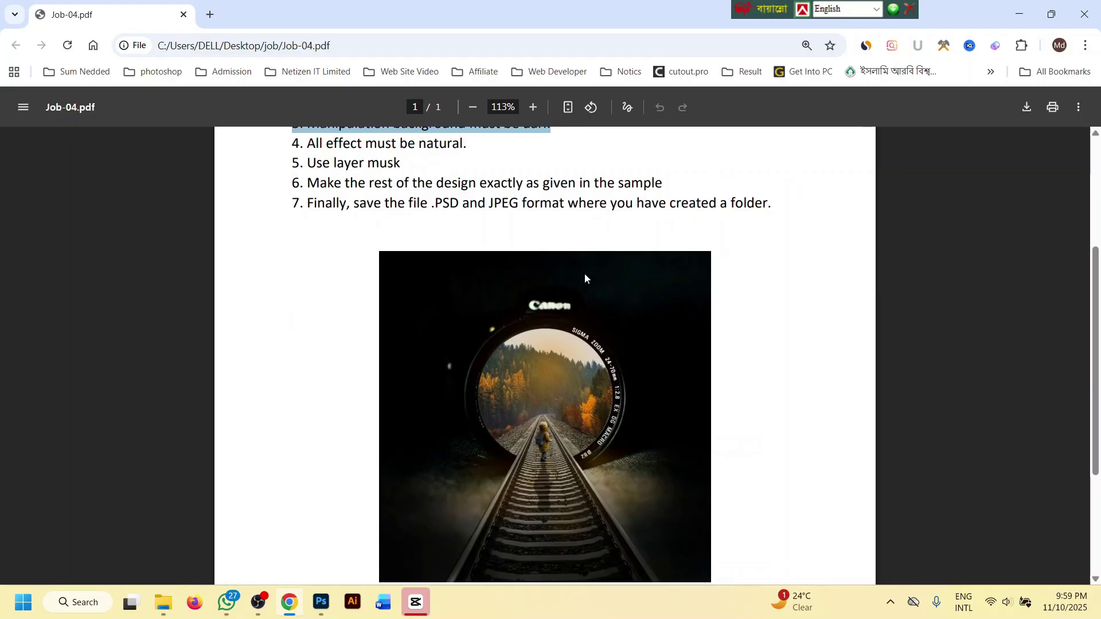
pyautogui.scroll(2, 584, 275)
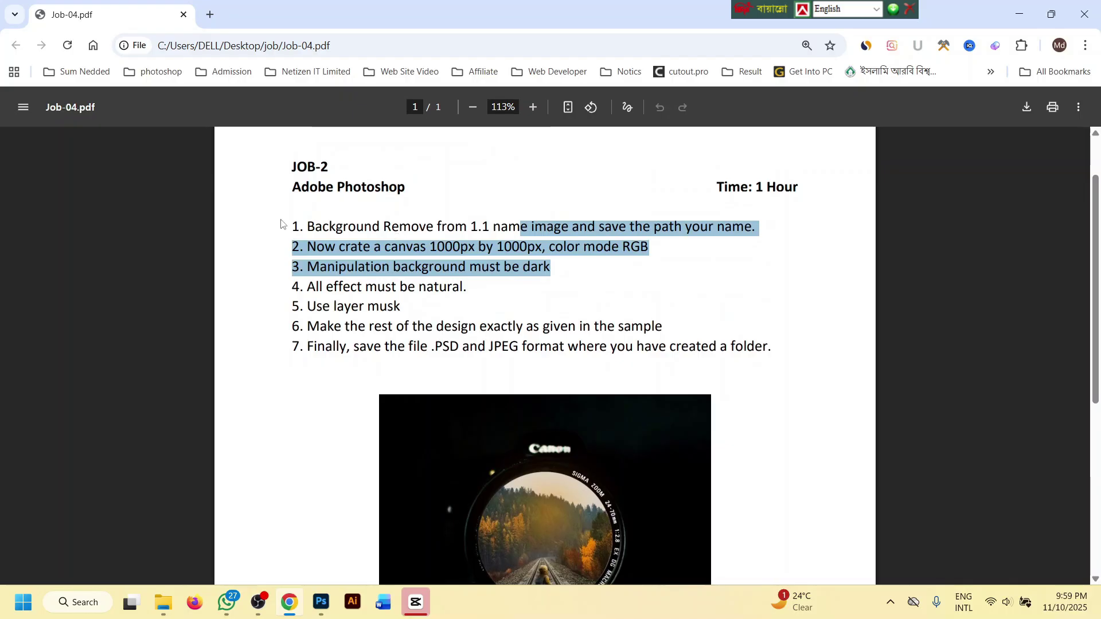
pyautogui.moveTo(291, 226); pyautogui.dragTo(767, 230)
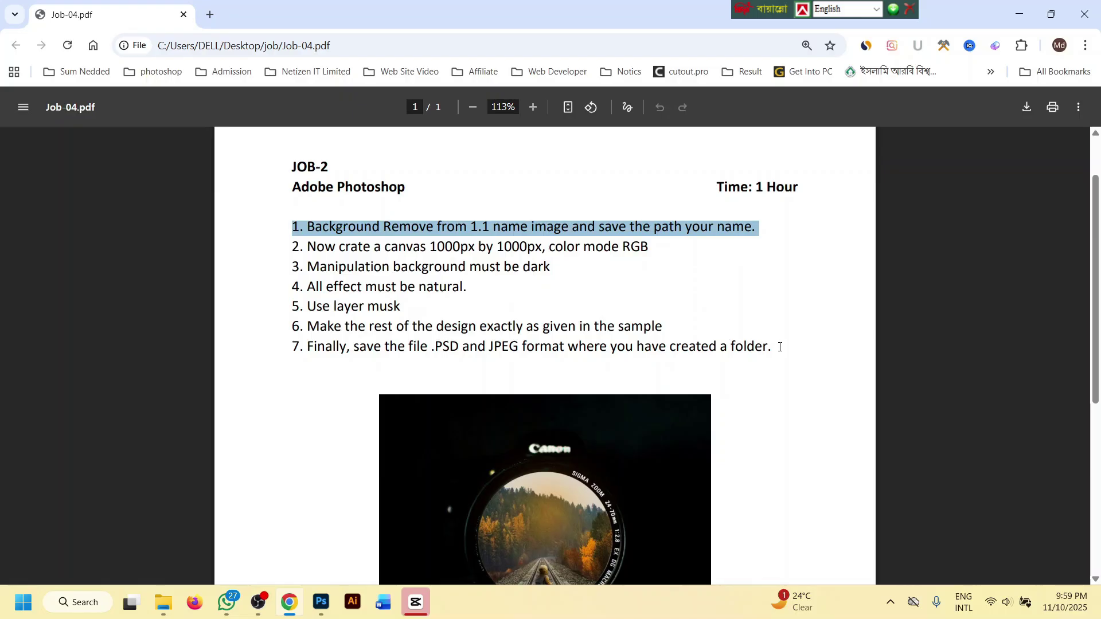
pyautogui.moveTo(775, 346)
pyautogui.mouseDown()
pyautogui.moveTo(248, 243)
pyautogui.moveTo(304, 235)
pyautogui.moveTo(285, 229)
pyautogui.moveTo(467, 266)
pyautogui.moveTo(773, 351)
pyautogui.mouseUp()
pyautogui.click(291, 226)
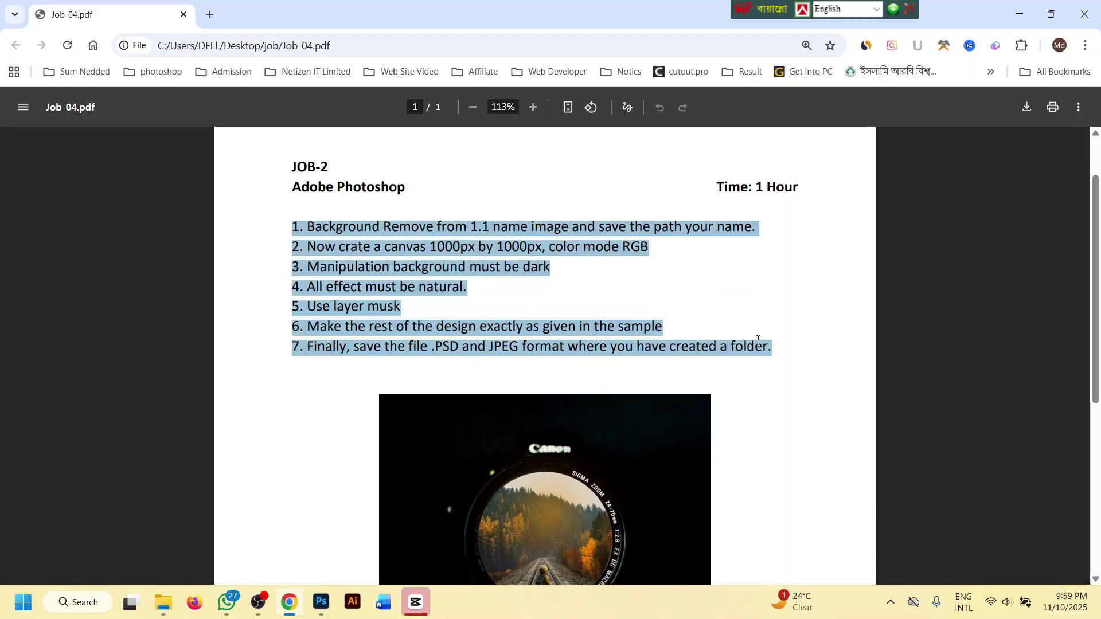